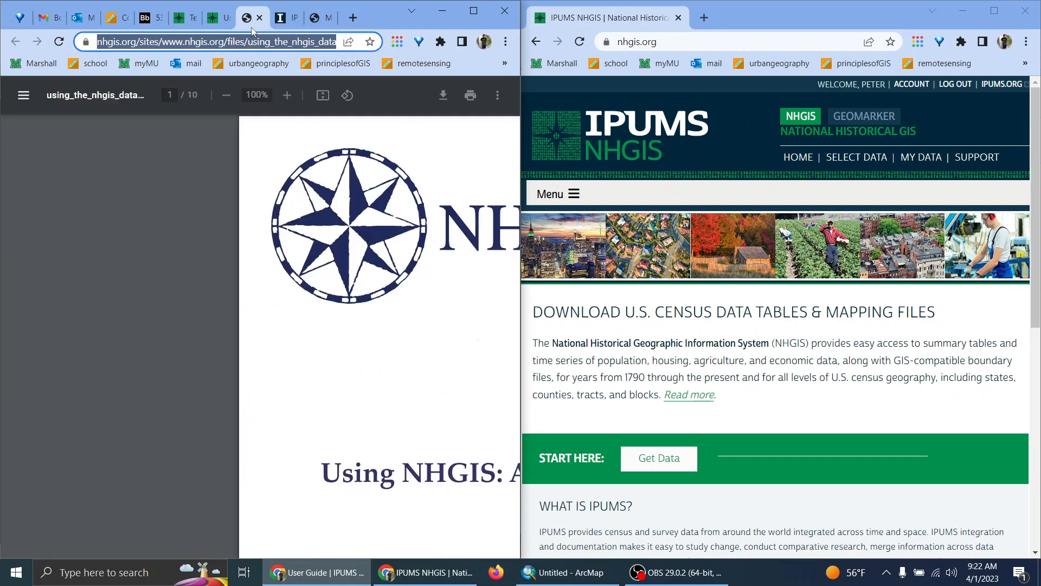
Examine the NHGIS technical support and user guide pages, and browse the IPUMS data training exercises for the NHGIS entries.
{"action": "left_click", "coordinate": [190, 18]}
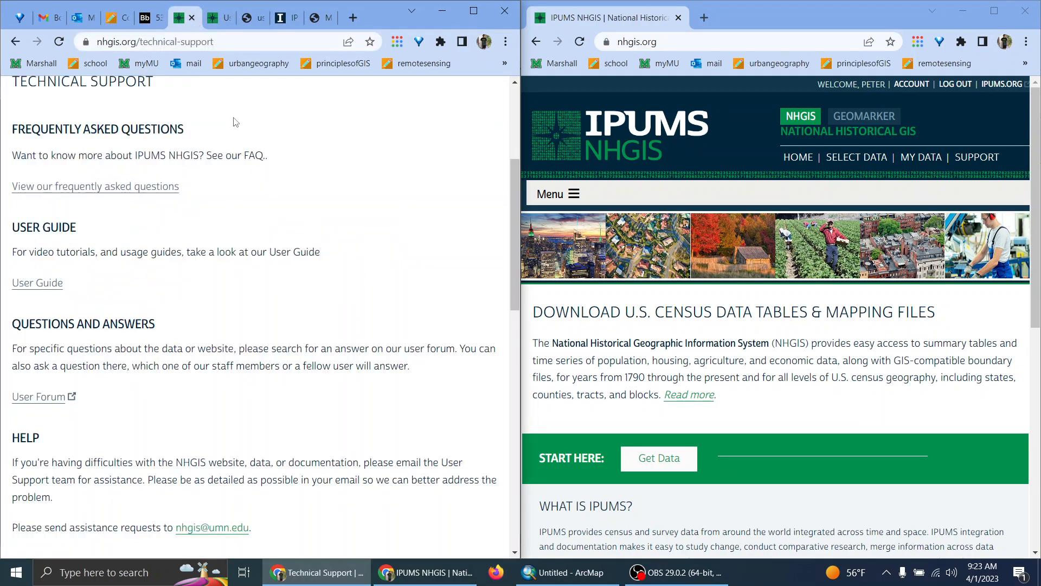
{"action": "scroll", "coordinate": [246, 173], "scroll_direction": "up", "scroll_amount": 3}
{"action": "left_click", "coordinate": [217, 18]}
{"action": "right_click", "coordinate": [115, 237]}
{"action": "left_click", "coordinate": [155, 254]}
{"action": "left_click", "coordinate": [227, 18]}
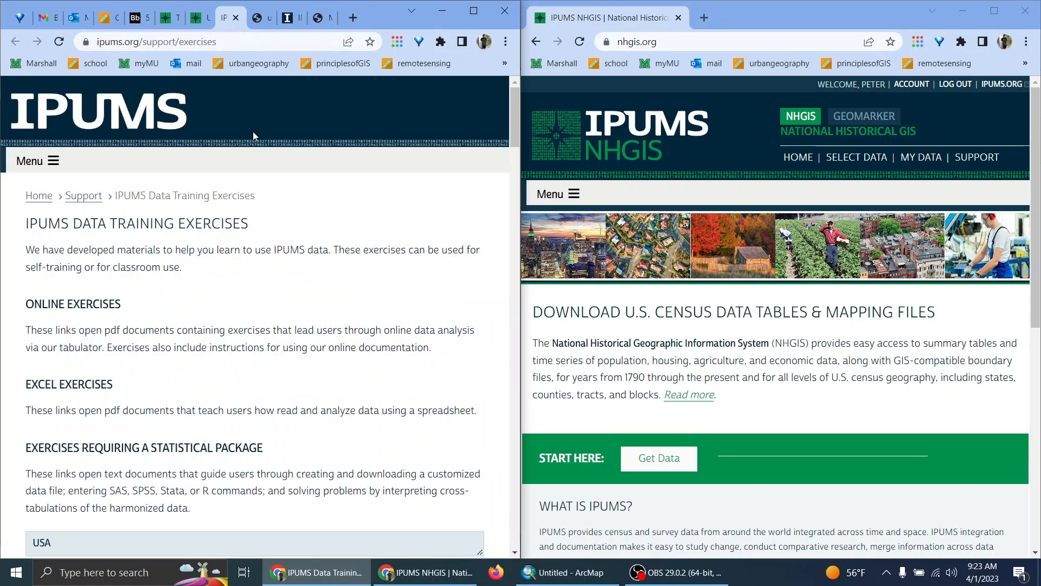
{"action": "scroll", "coordinate": [174, 244], "scroll_direction": "down", "scroll_amount": 20}
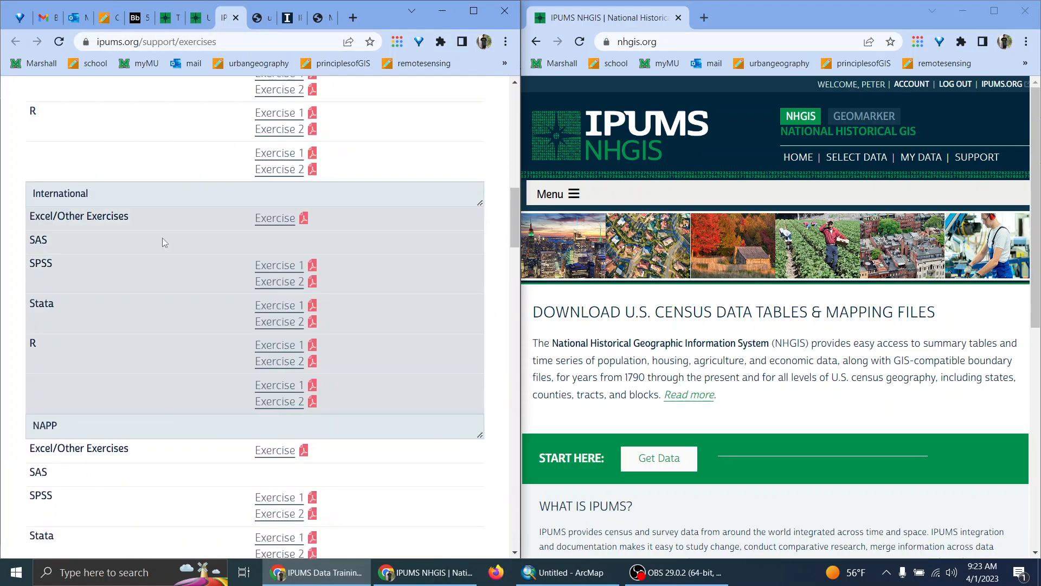
{"action": "left_click", "coordinate": [473, 11]}
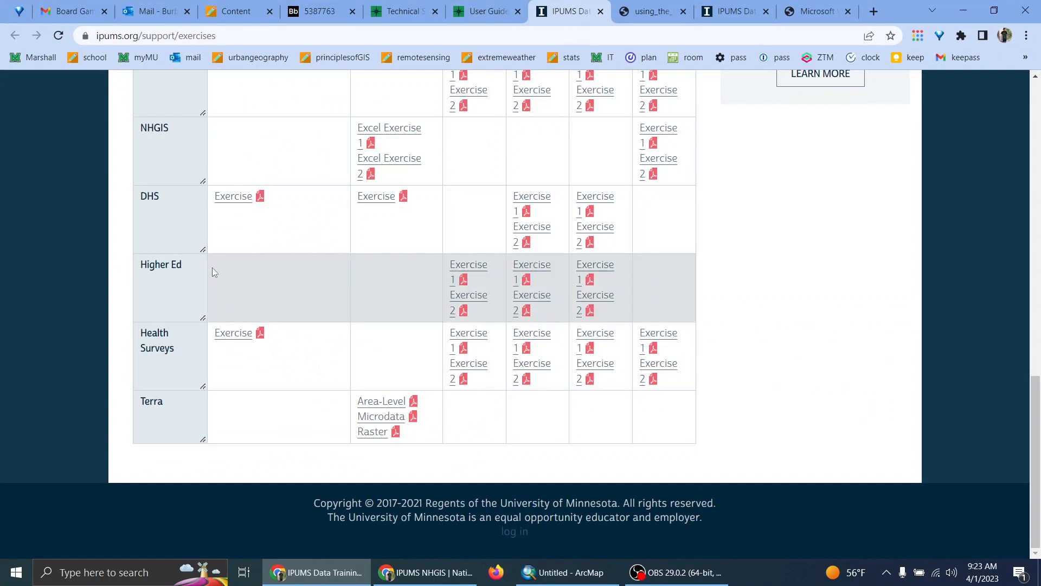
{"action": "scroll", "coordinate": [162, 287], "scroll_direction": "up", "scroll_amount": 3}
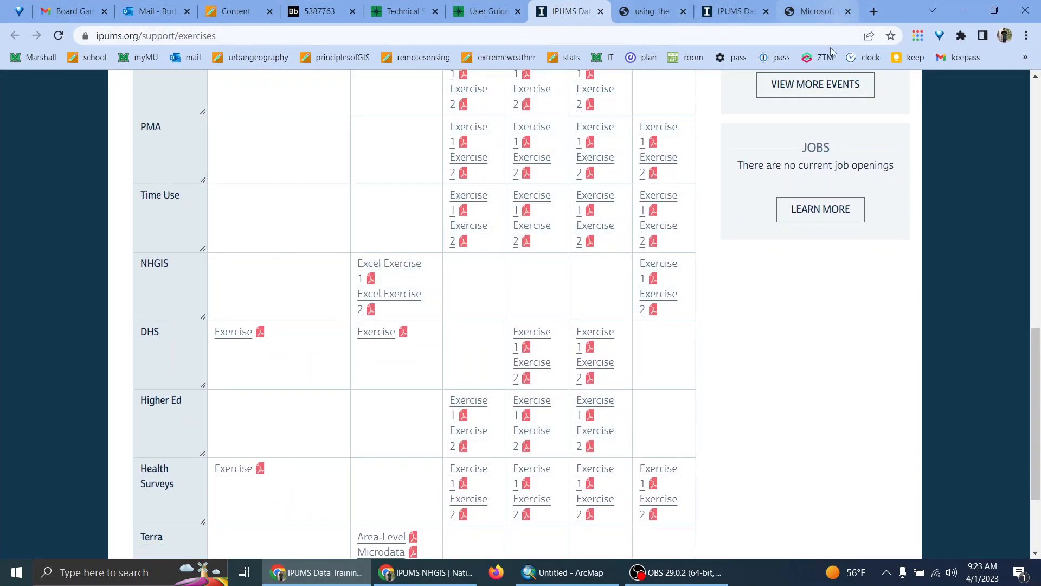
{"action": "key", "text": "super+Down"}
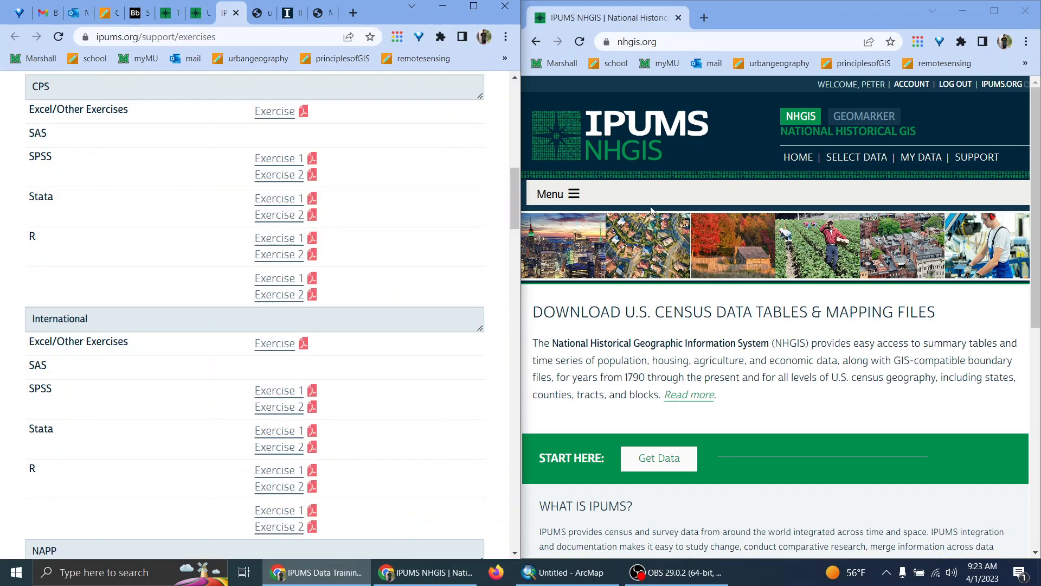
Bring up the NHGIS Excel Exercise 1 PDF and read its objective, research question and opening instructions.
{"action": "key", "text": "ctrl+Tab"}
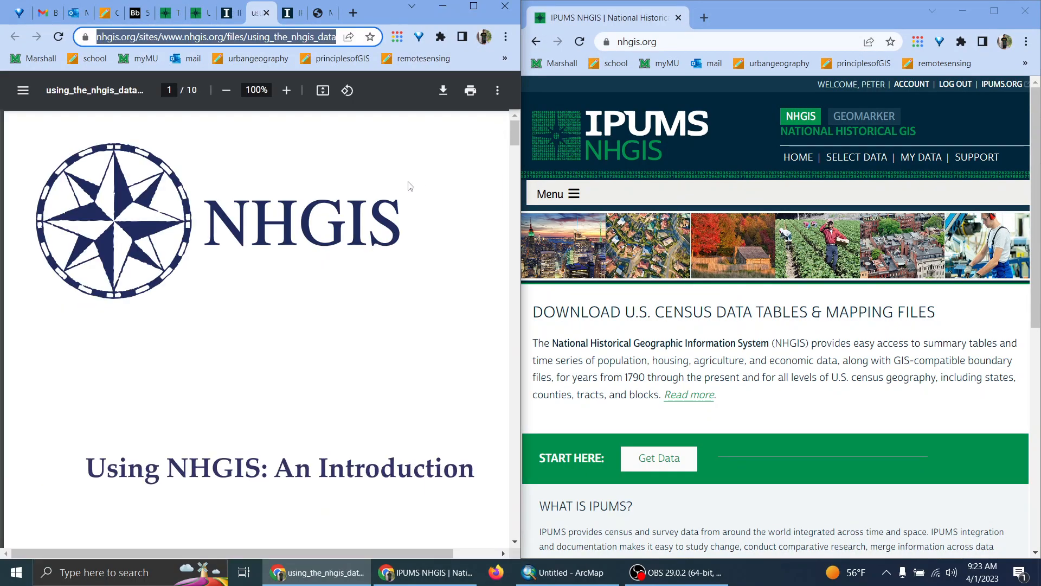
{"action": "key", "text": "ctrl+Tab"}
{"action": "key", "text": "ctrl+Tab"}
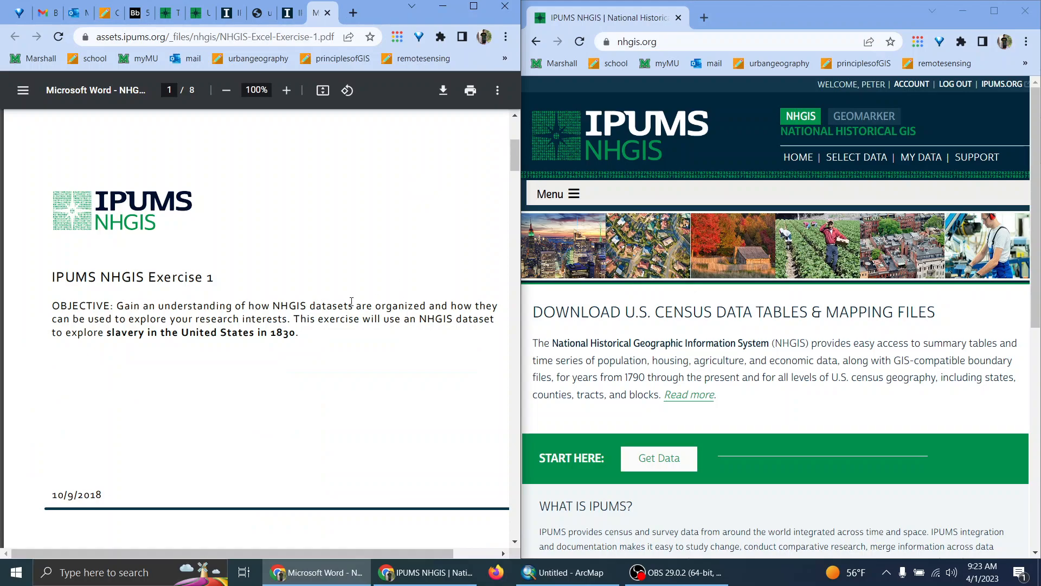
{"action": "scroll", "coordinate": [297, 271], "scroll_direction": "down", "scroll_amount": 1}
{"action": "scroll", "coordinate": [297, 271], "scroll_direction": "up", "scroll_amount": 5}
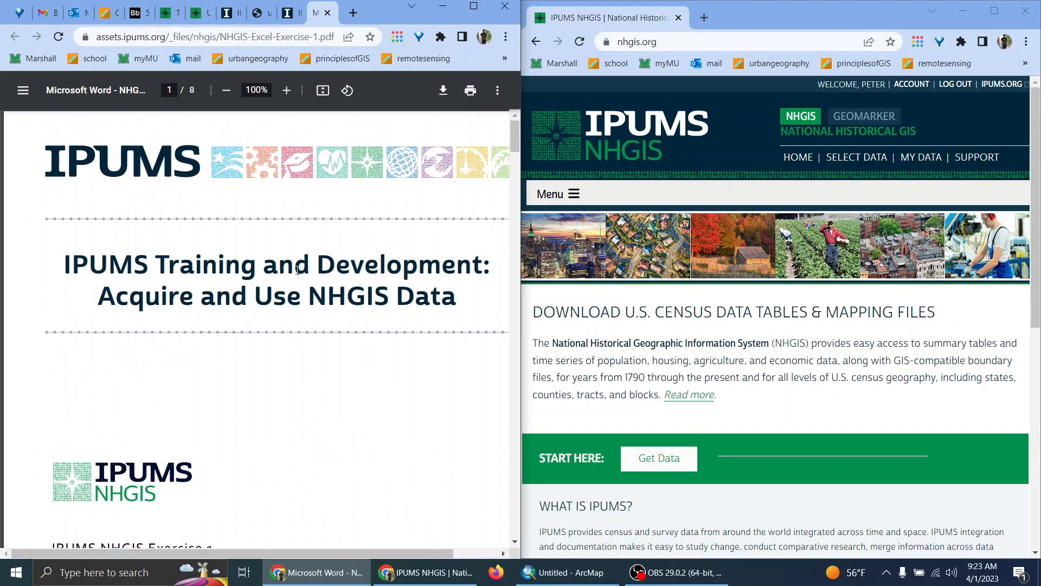
{"action": "scroll", "coordinate": [297, 270], "scroll_direction": "down", "scroll_amount": 3}
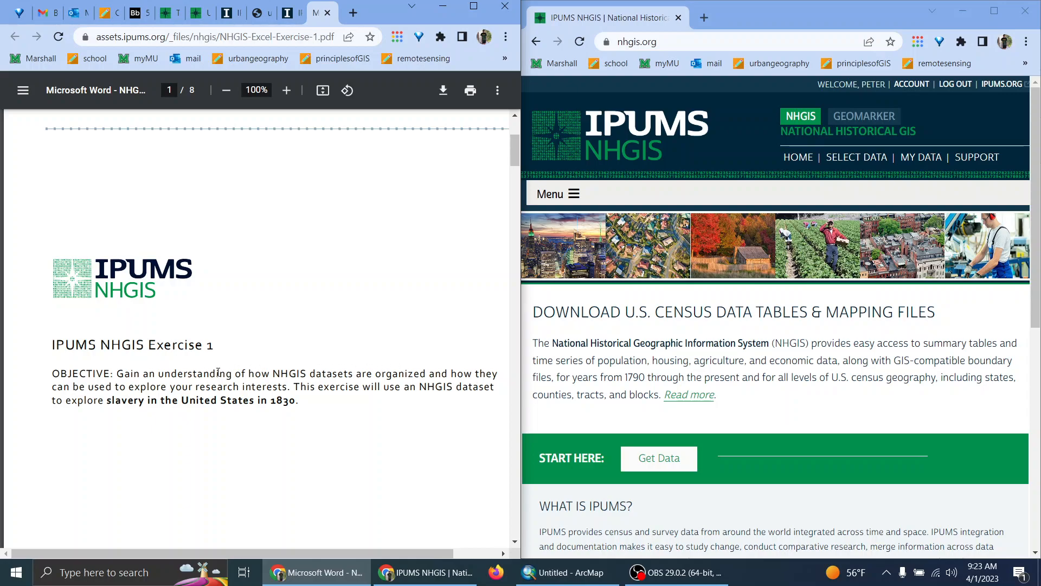
{"action": "left_click_drag", "start_coordinate": [296, 387], "coordinate": [346, 387]}
{"action": "left_click", "coordinate": [346, 387]}
{"action": "scroll", "coordinate": [387, 367], "scroll_direction": "down", "scroll_amount": 5}
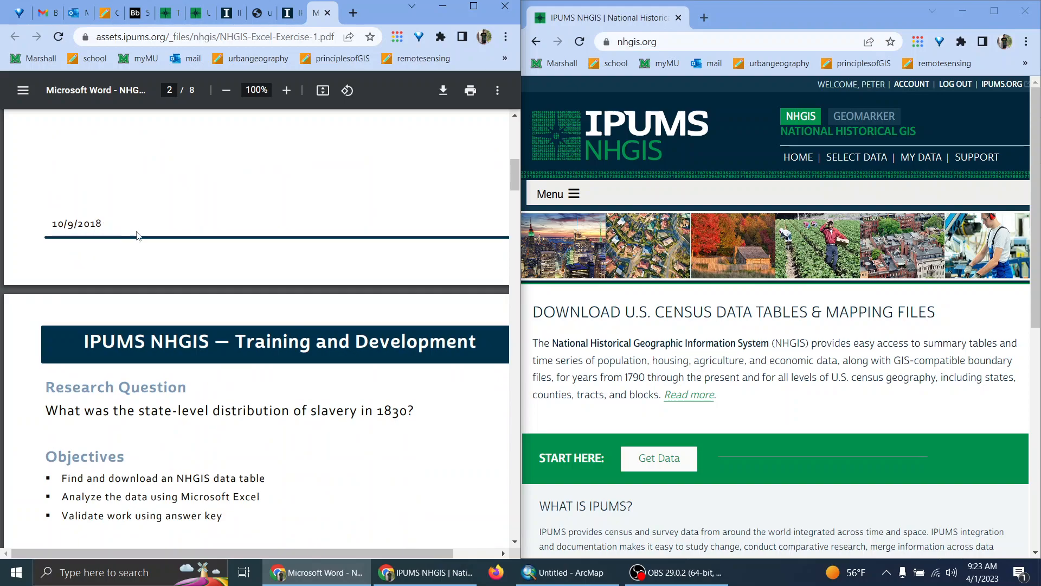
{"action": "scroll", "coordinate": [314, 300], "scroll_direction": "down", "scroll_amount": 1}
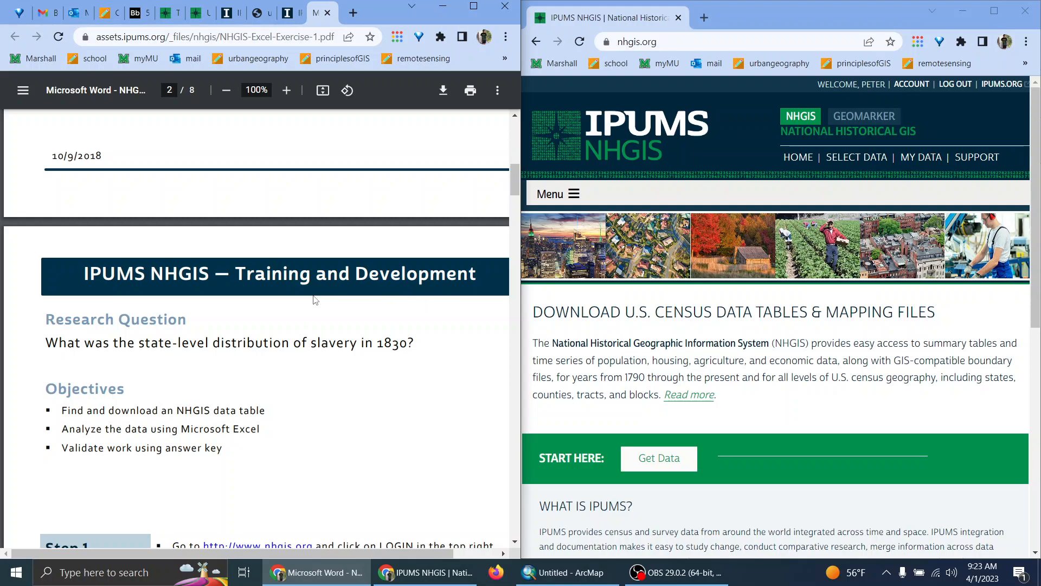
{"action": "scroll", "coordinate": [315, 299], "scroll_direction": "down", "scroll_amount": 1}
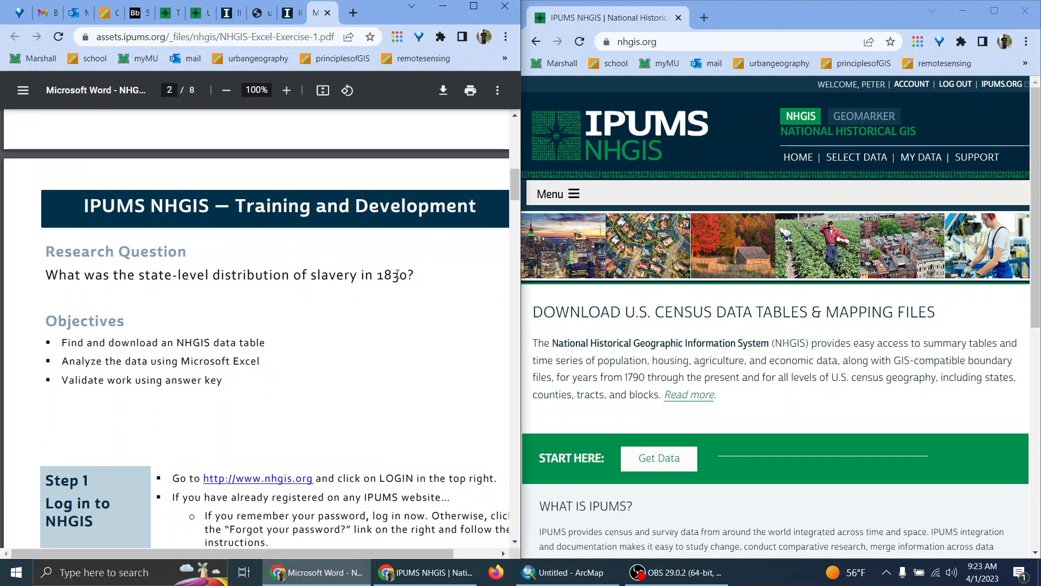
{"action": "scroll", "coordinate": [393, 278], "scroll_direction": "down", "scroll_amount": 2}
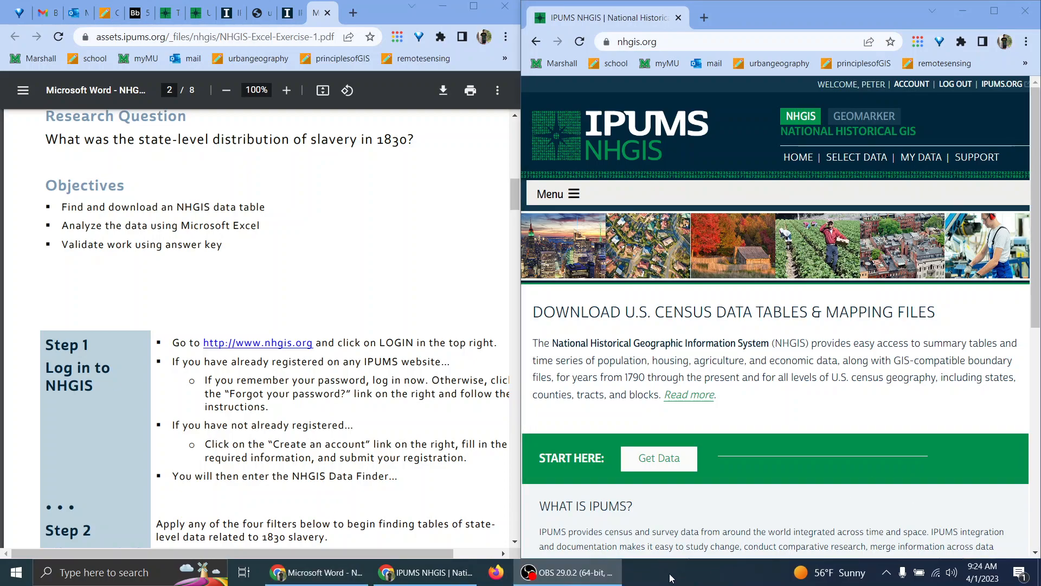
{"action": "left_click", "coordinate": [574, 572]}
{"action": "scroll", "coordinate": [235, 264], "scroll_direction": "down", "scroll_amount": 3}
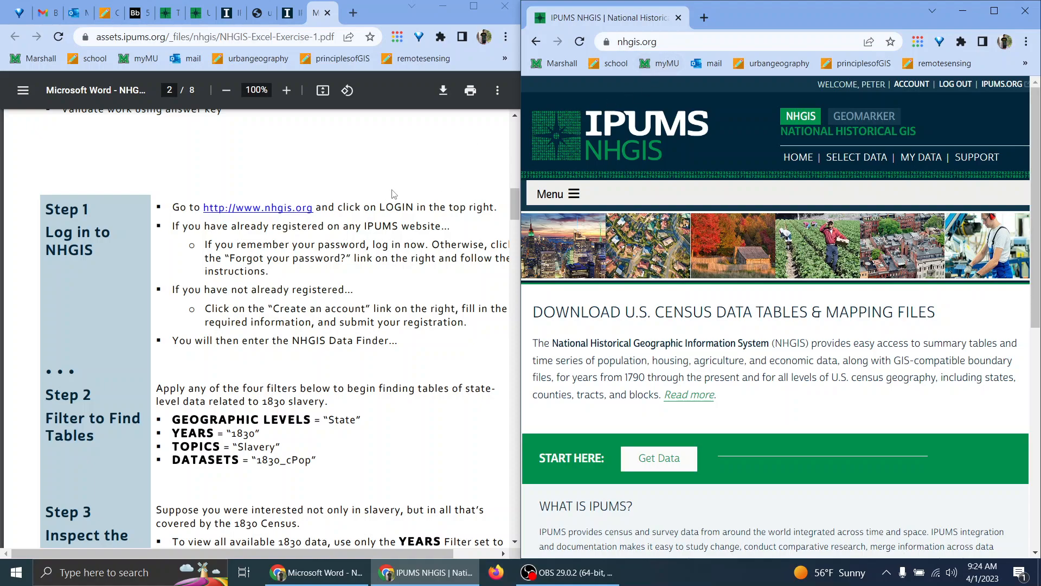
Log out of the IPUMS account and return through the IPUMS homepage to the NHGIS login page.
{"action": "left_click", "coordinate": [955, 85]}
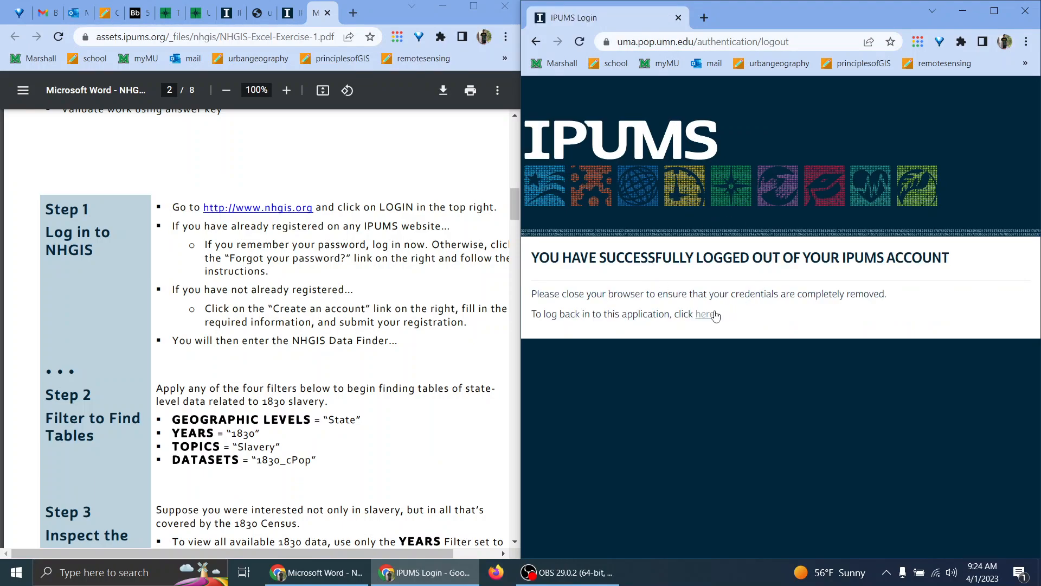
{"action": "left_click", "coordinate": [714, 314]}
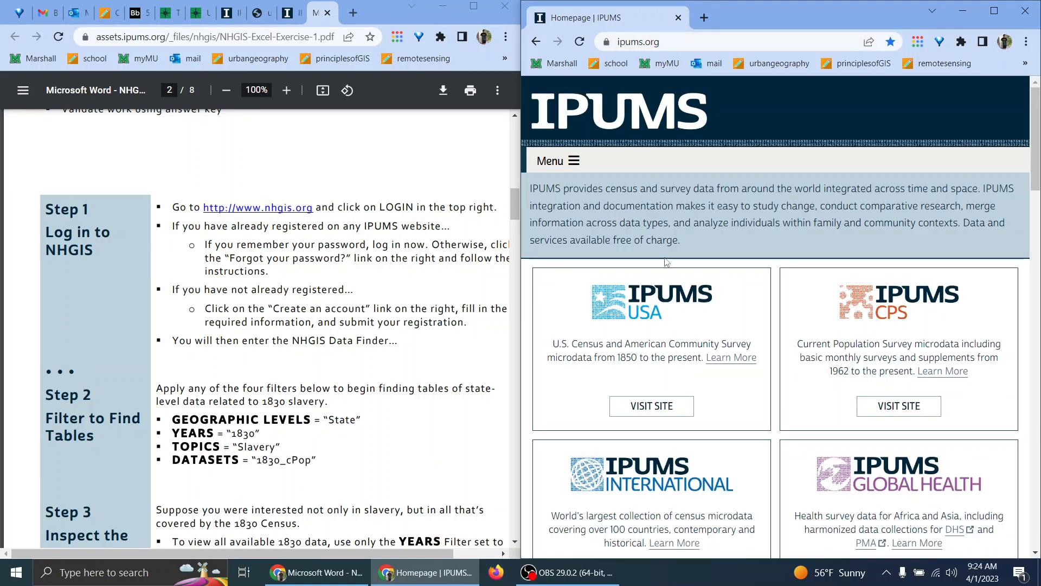
{"action": "scroll", "coordinate": [798, 357], "scroll_direction": "down", "scroll_amount": 6}
{"action": "scroll", "coordinate": [798, 357], "scroll_direction": "down", "scroll_amount": 3}
{"action": "left_click", "coordinate": [651, 276]}
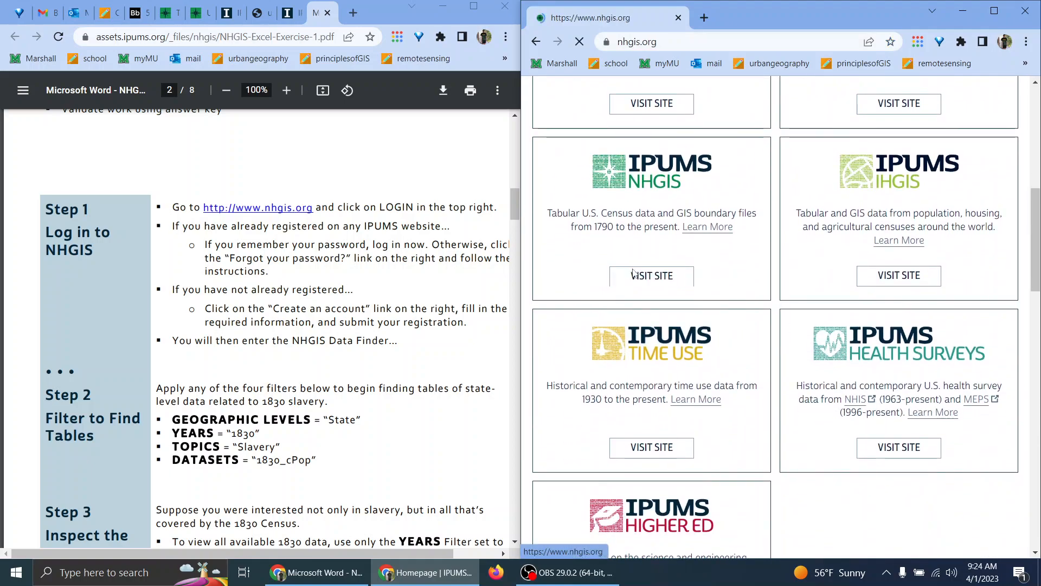
{"action": "left_click", "coordinate": [915, 84]}
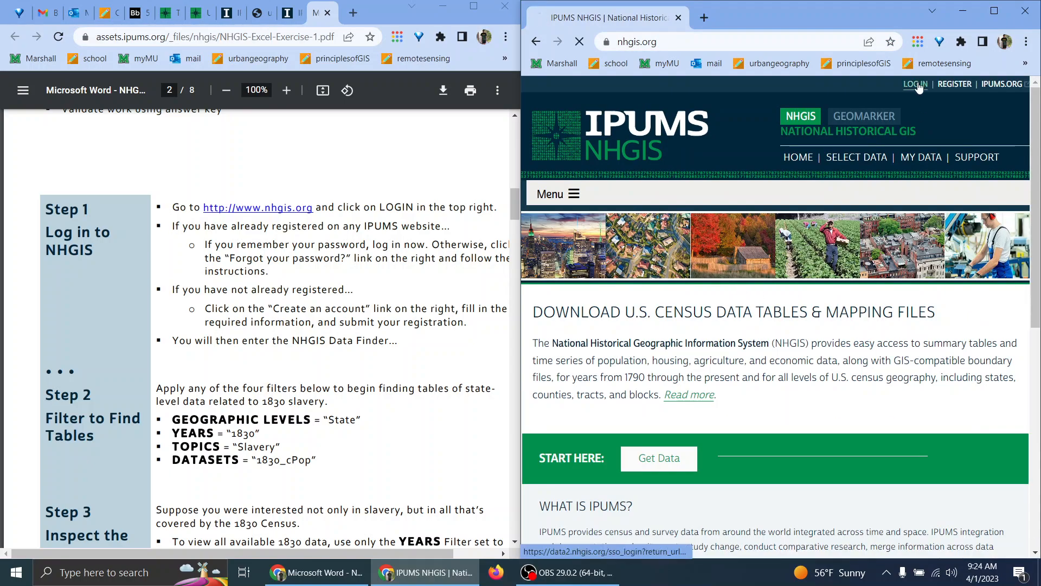
Review the exercise's Step 1 login instructions and sign in to IPUMS NHGIS with the prefilled account credentials.
{"action": "left_click_drag", "start_coordinate": [299, 258], "coordinate": [514, 270]}
{"action": "left_click", "coordinate": [313, 270]}
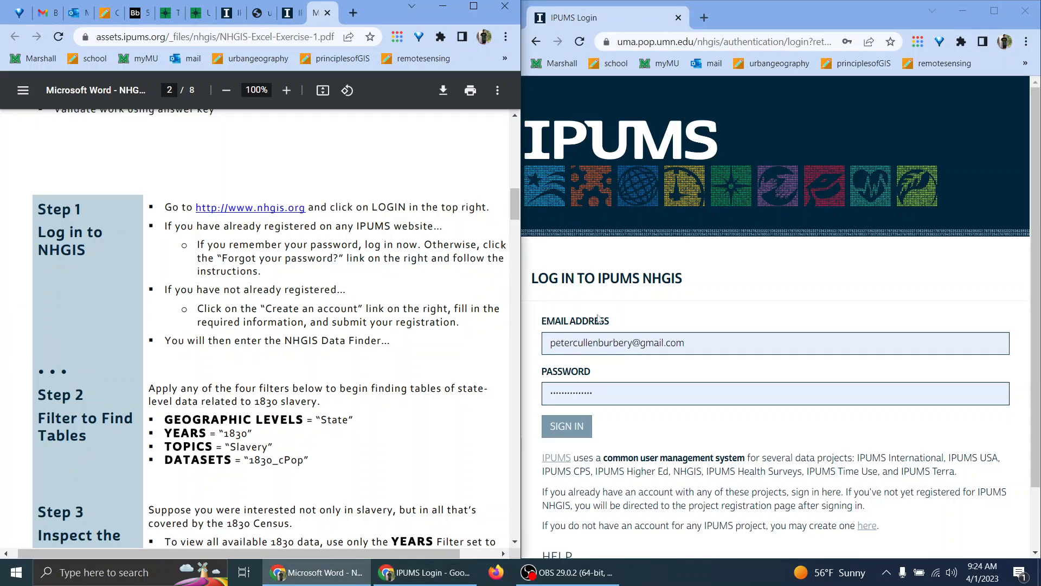
{"action": "scroll", "coordinate": [672, 383], "scroll_direction": "down", "scroll_amount": 1}
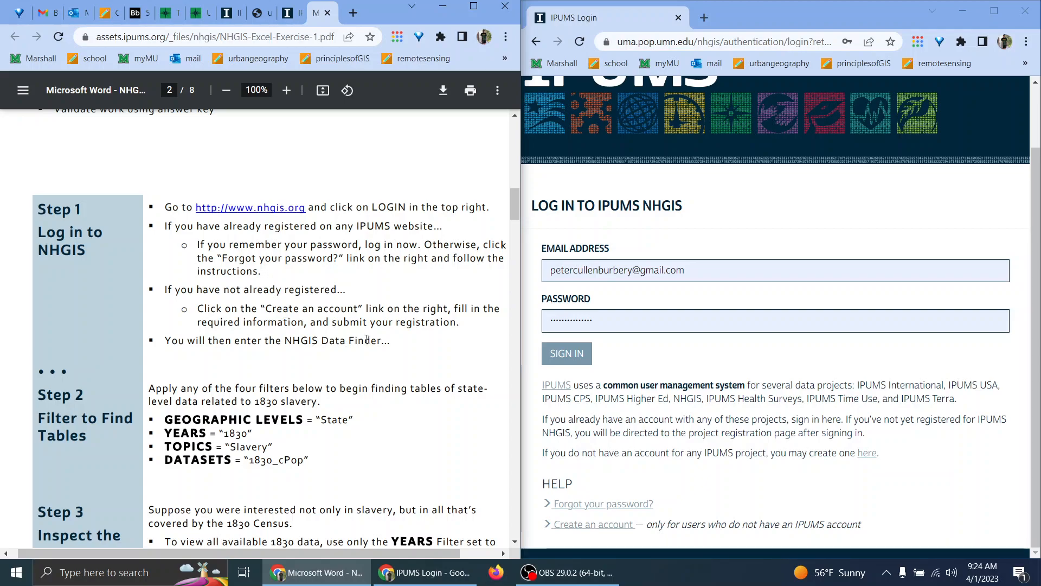
{"action": "scroll", "coordinate": [367, 338], "scroll_direction": "down", "scroll_amount": 3}
{"action": "left_click", "coordinate": [566, 353]}
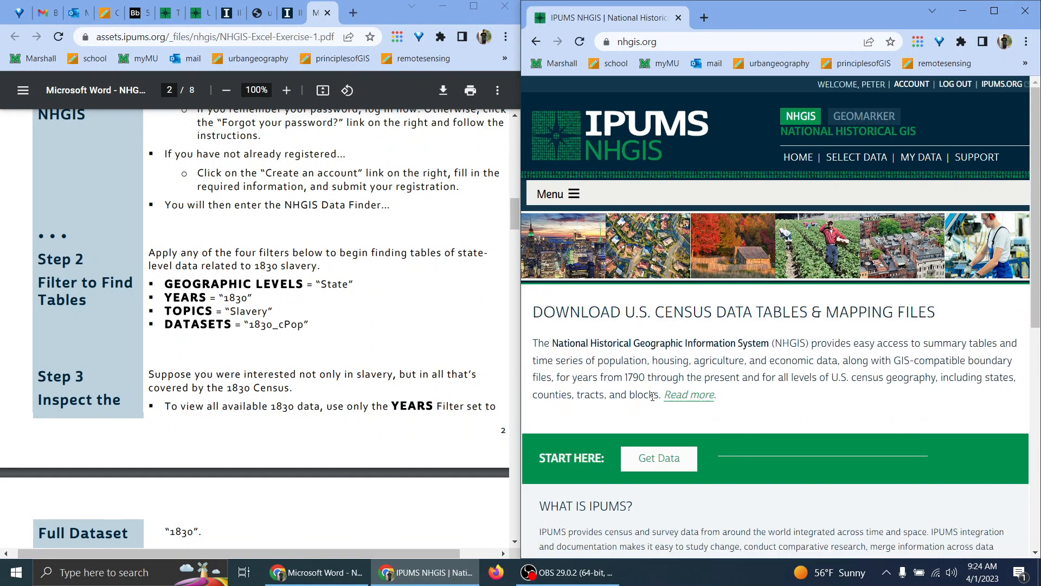
Open the NHGIS Data Finder and apply State as the geographic level filter.
{"action": "left_click", "coordinate": [658, 457]}
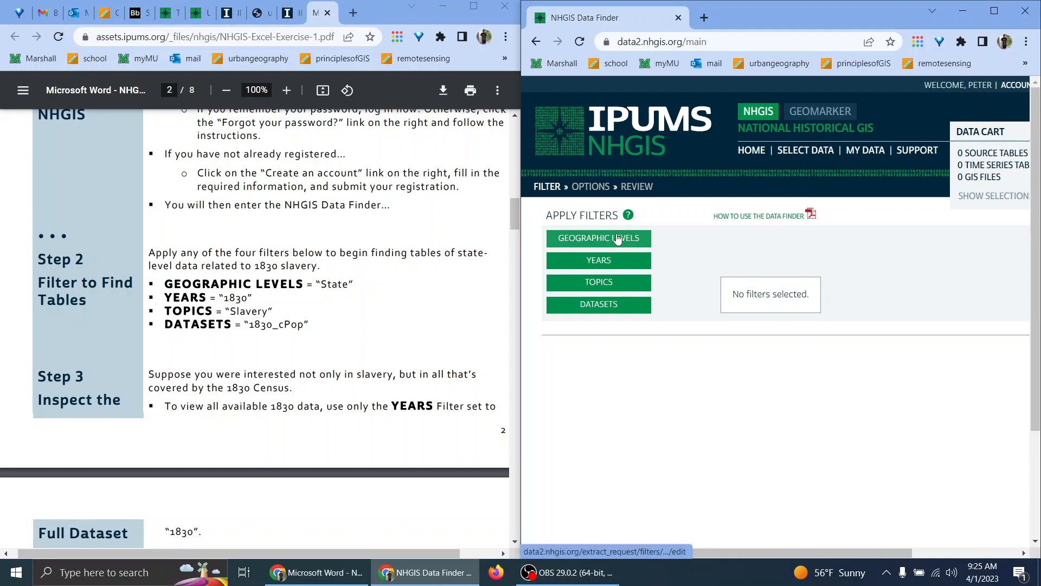
{"action": "left_click", "coordinate": [637, 242]}
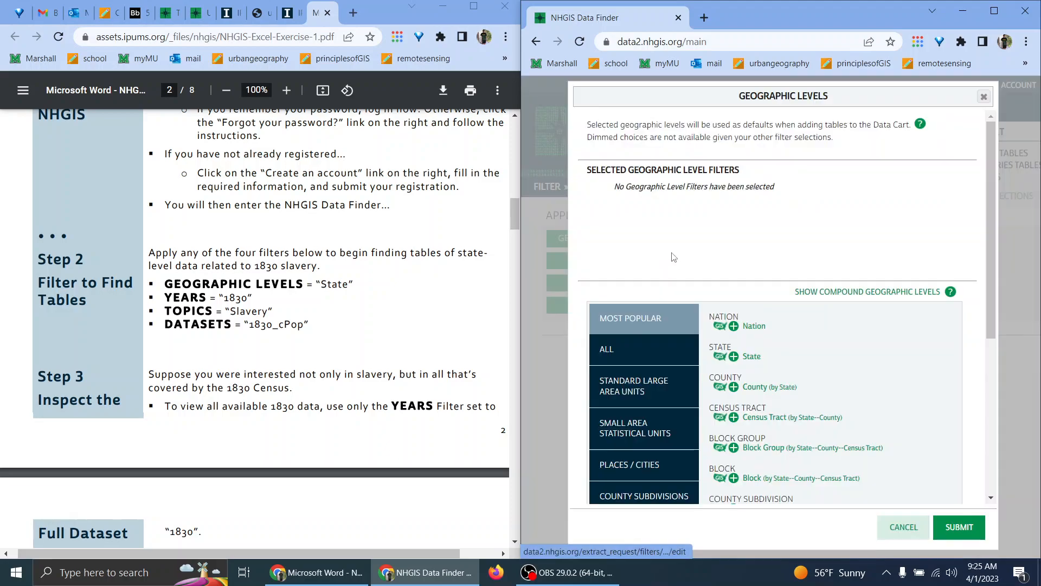
{"action": "left_click", "coordinate": [638, 349]}
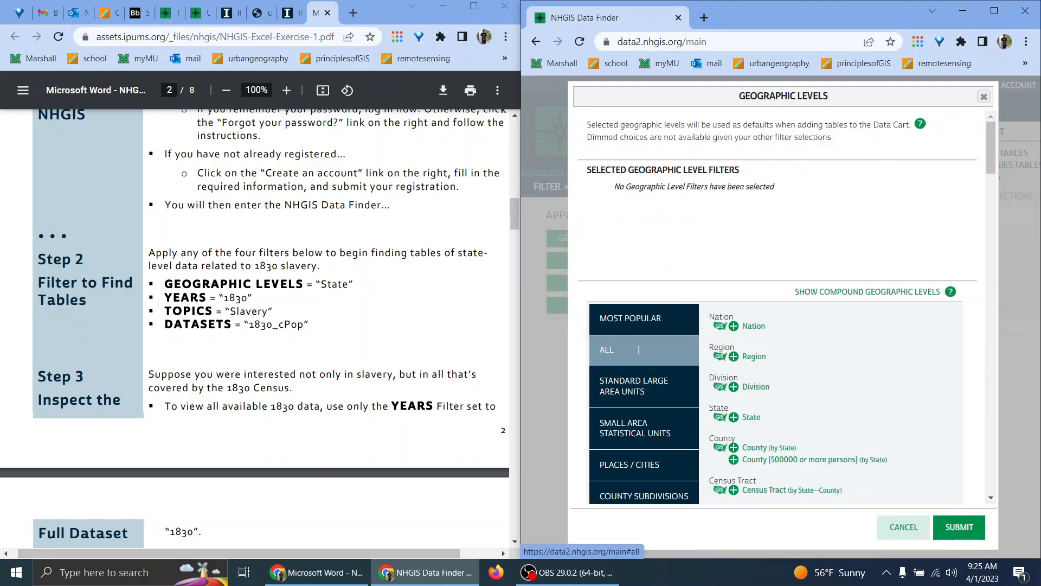
{"action": "left_click", "coordinate": [639, 391]}
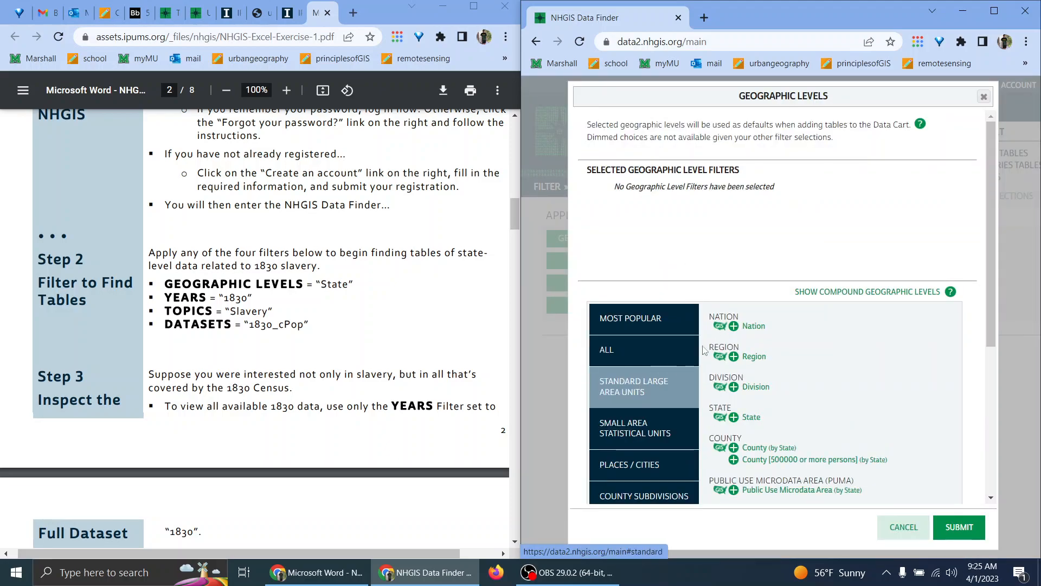
{"action": "left_click", "coordinate": [734, 417]}
{"action": "left_click", "coordinate": [959, 527]}
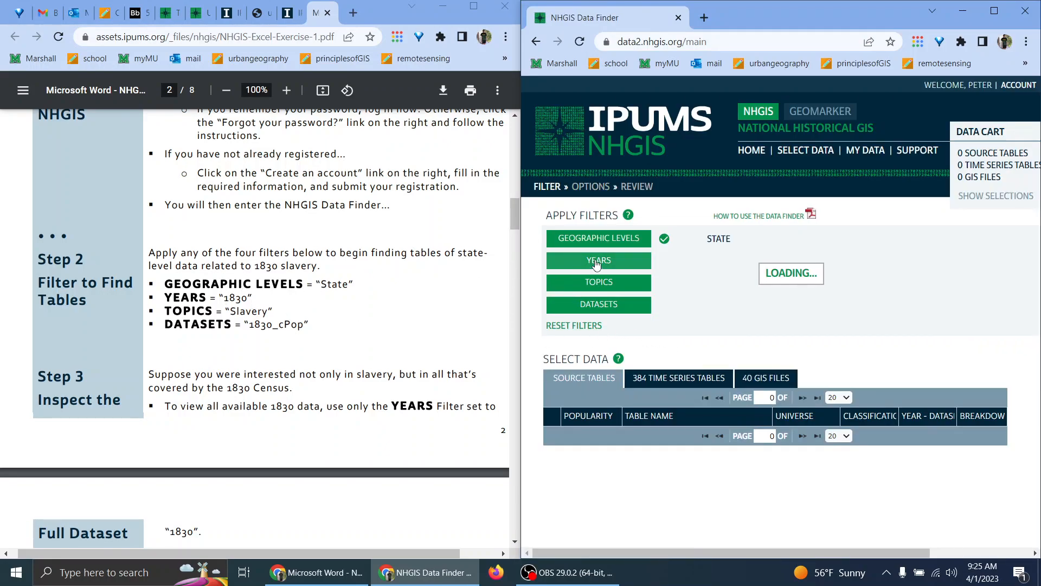
Filter the tables by the decennial year 1830.
{"action": "left_click", "coordinate": [623, 266]}
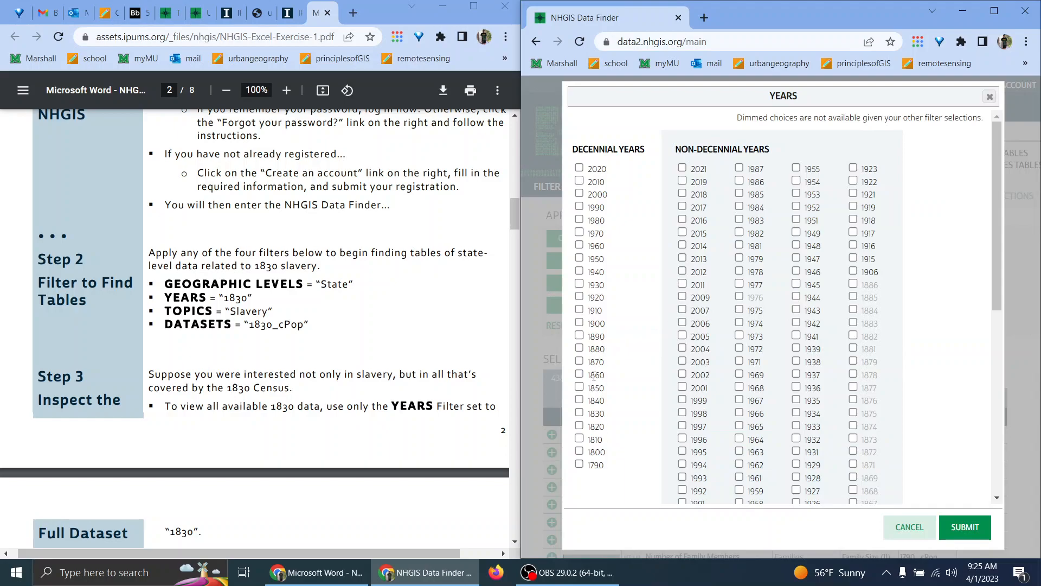
{"action": "left_click", "coordinate": [579, 413]}
{"action": "left_click", "coordinate": [961, 527]}
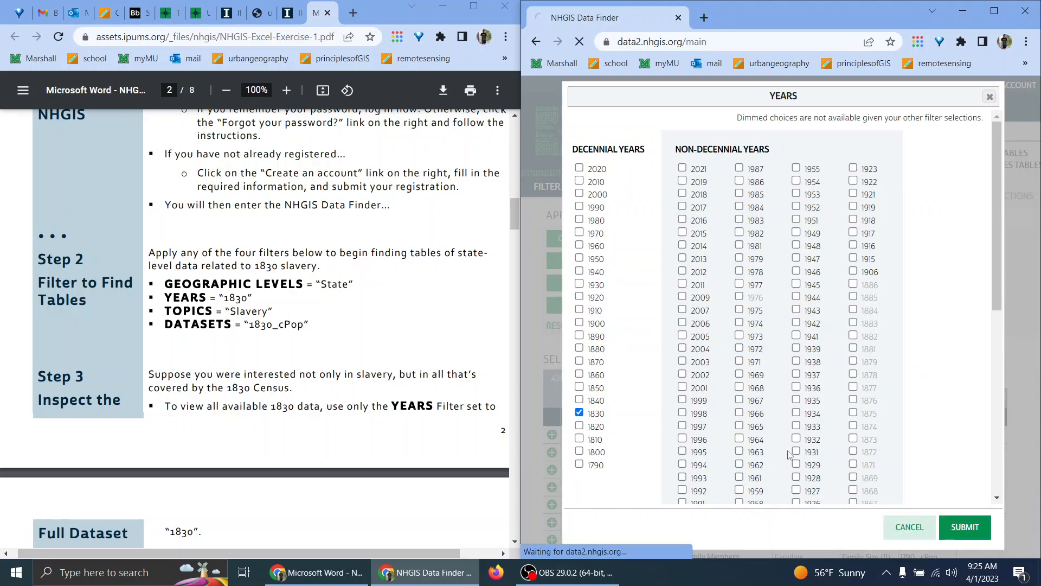
Add Slavery as the topic filter for the tables.
{"action": "left_click", "coordinate": [588, 287]}
{"action": "scroll", "coordinate": [798, 371], "scroll_direction": "down", "scroll_amount": 8}
{"action": "scroll", "coordinate": [797, 371], "scroll_direction": "down", "scroll_amount": 2}
{"action": "left_click", "coordinate": [710, 471]}
{"action": "left_click", "coordinate": [941, 525]}
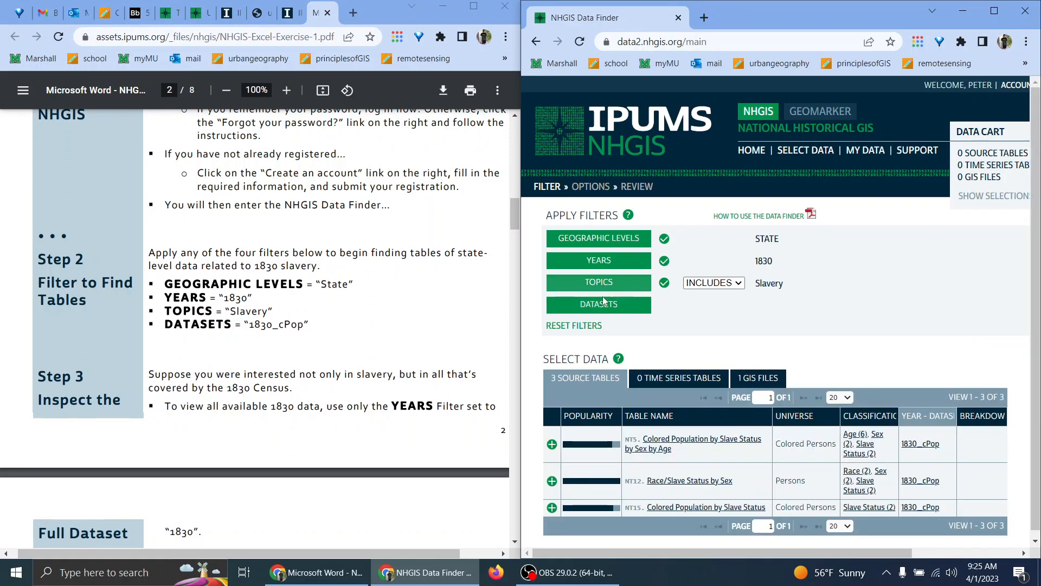
Add the 1830_cPop dataset as the dataset filter for the tables.
{"action": "left_click", "coordinate": [602, 302]}
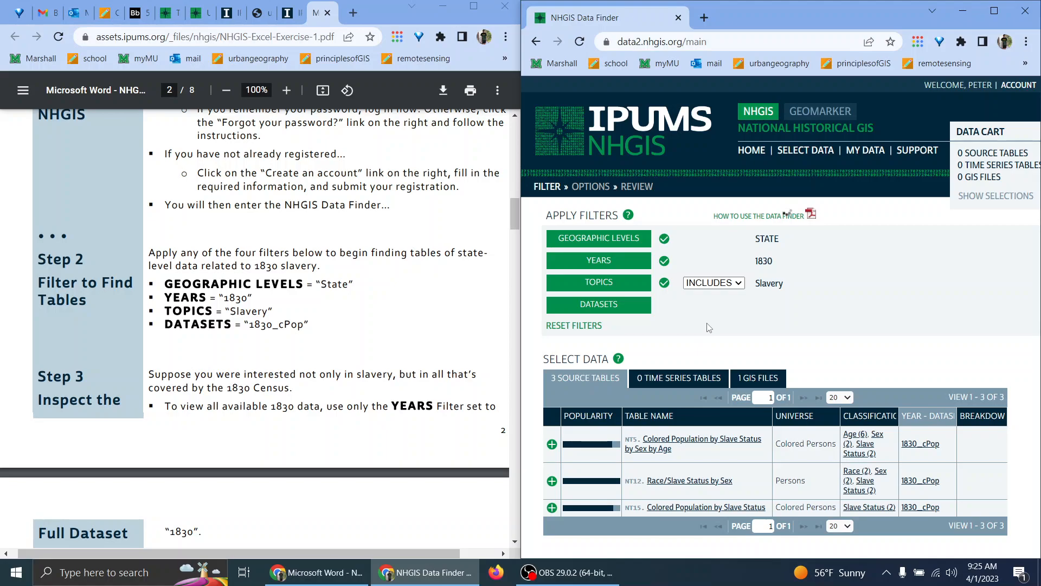
{"action": "scroll", "coordinate": [689, 359], "scroll_direction": "down", "scroll_amount": 5}
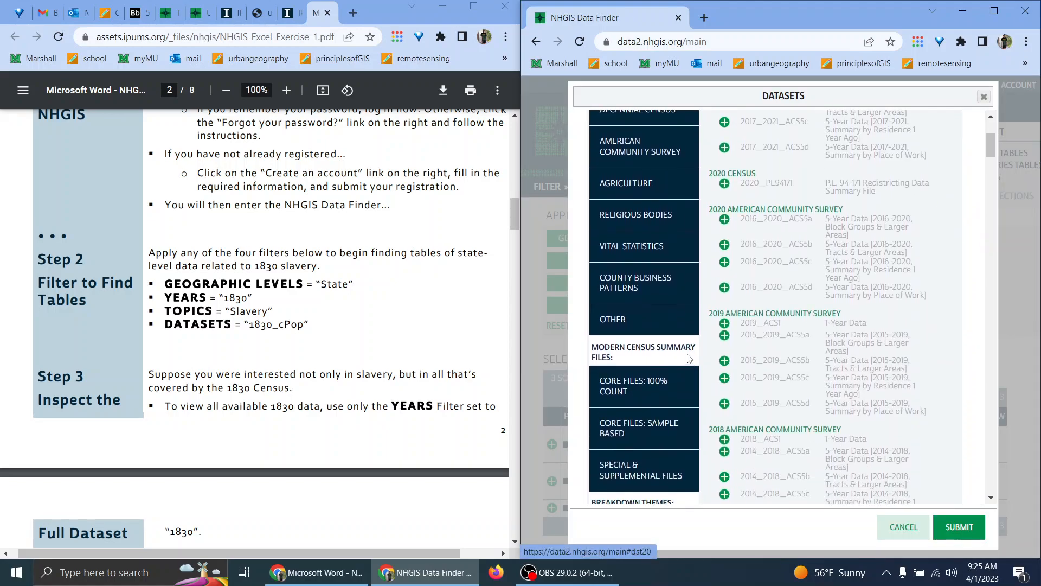
{"action": "scroll", "coordinate": [739, 340], "scroll_direction": "down", "scroll_amount": 8}
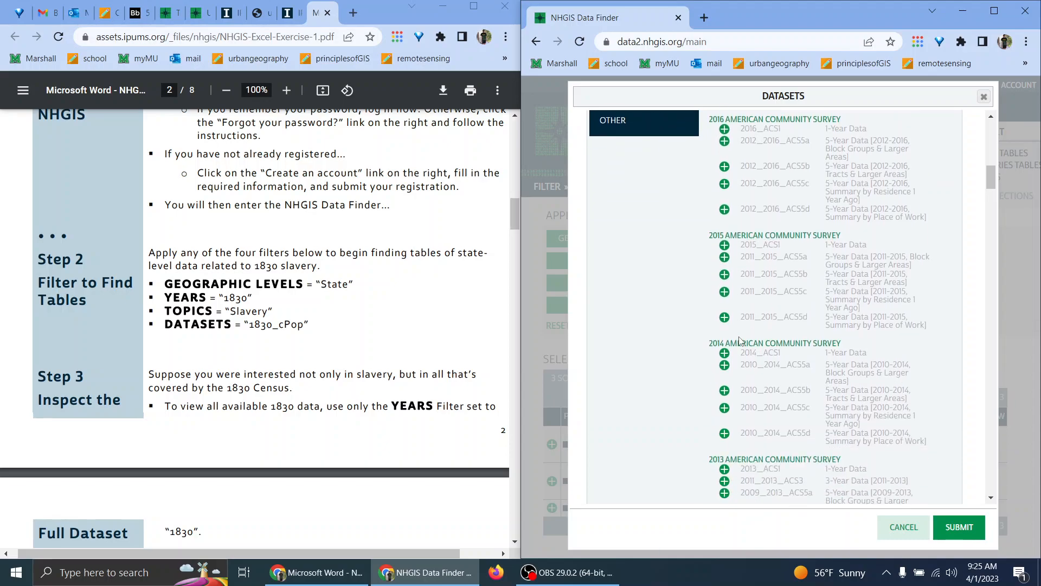
{"action": "scroll", "coordinate": [739, 339], "scroll_direction": "down", "scroll_amount": 10}
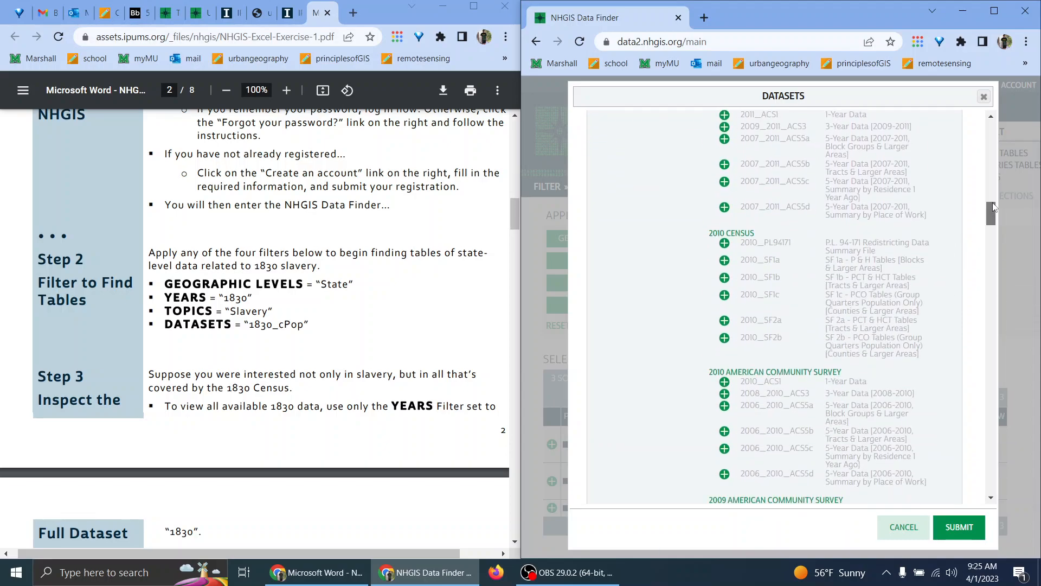
{"action": "left_click_drag", "start_coordinate": [991, 213], "coordinate": [991, 479]}
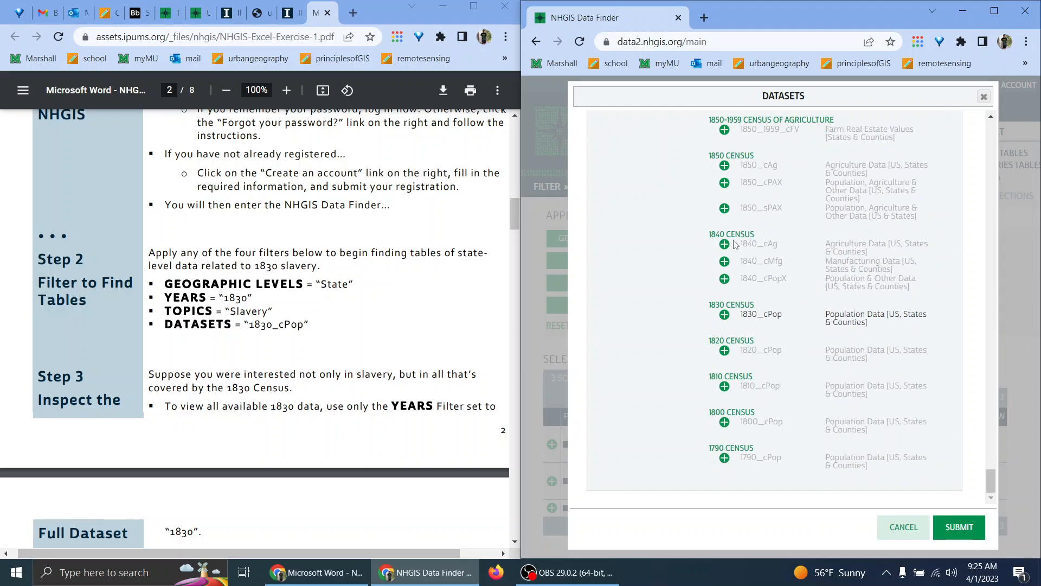
{"action": "left_click", "coordinate": [724, 315]}
{"action": "left_click", "coordinate": [960, 527]}
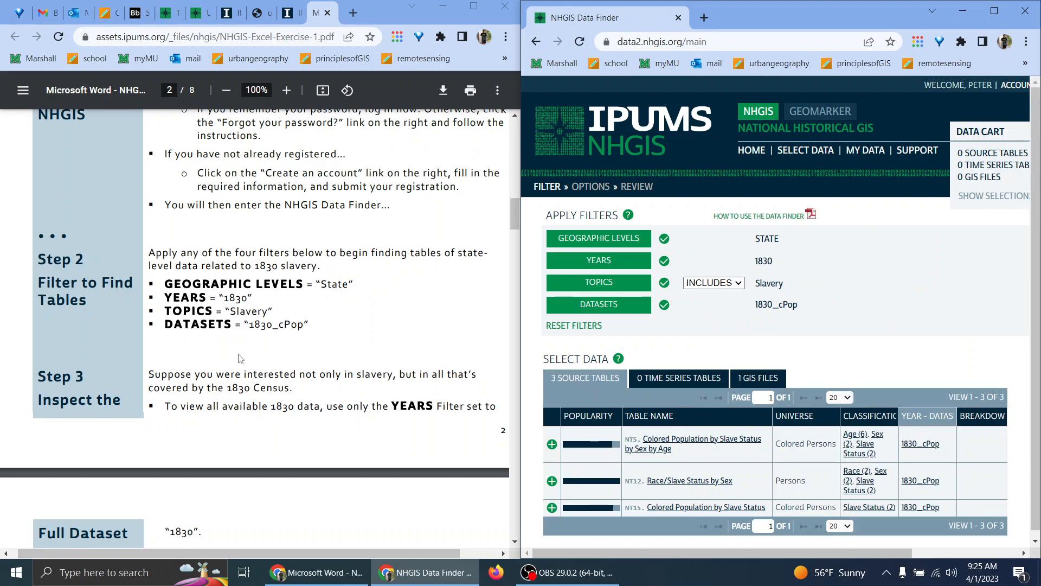
Switch off the geographic level, topic and dataset filters so that only the 1830 year filter applies.
{"action": "scroll", "coordinate": [169, 344], "scroll_direction": "down", "scroll_amount": 3}
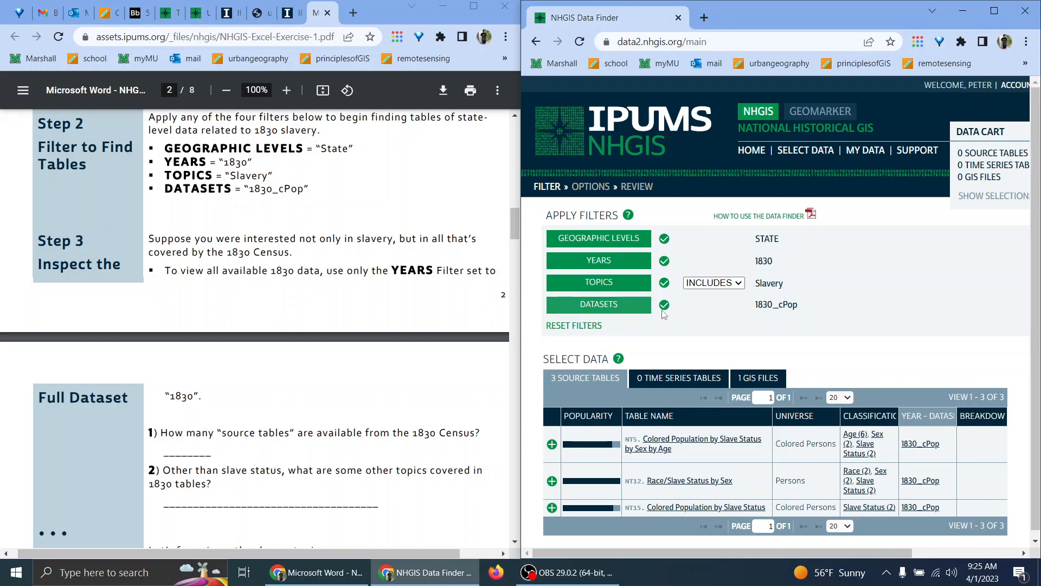
{"action": "left_click", "coordinate": [665, 239]}
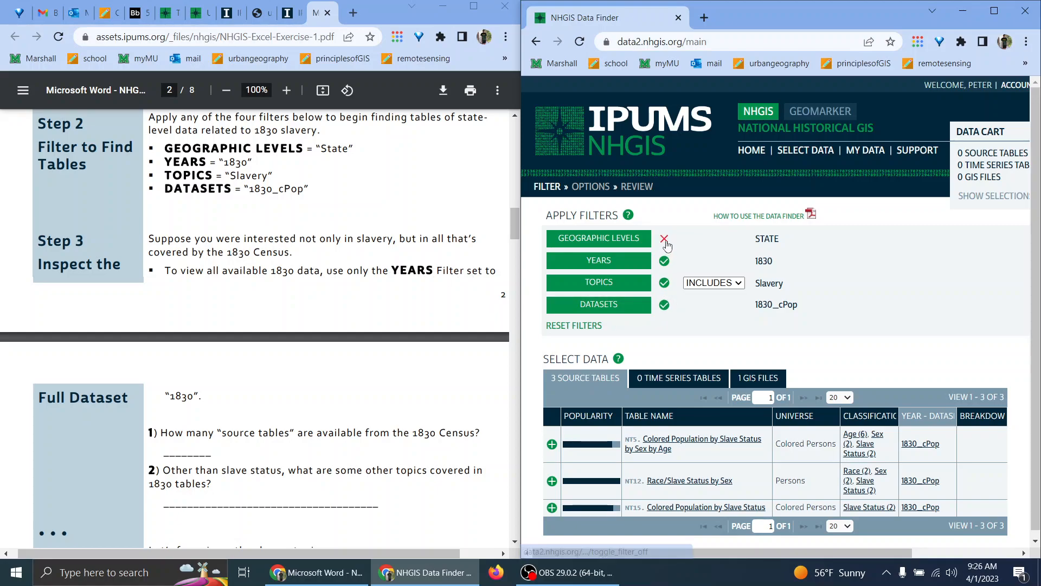
{"action": "left_click", "coordinate": [665, 283]}
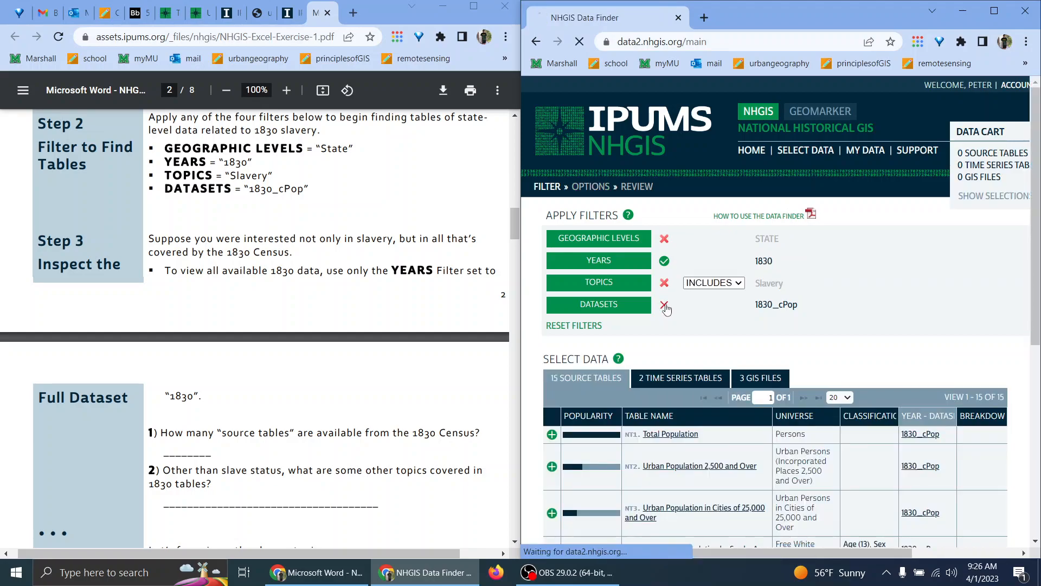
{"action": "left_click", "coordinate": [665, 305]}
{"action": "scroll", "coordinate": [542, 249], "scroll_direction": "down", "scroll_amount": 3}
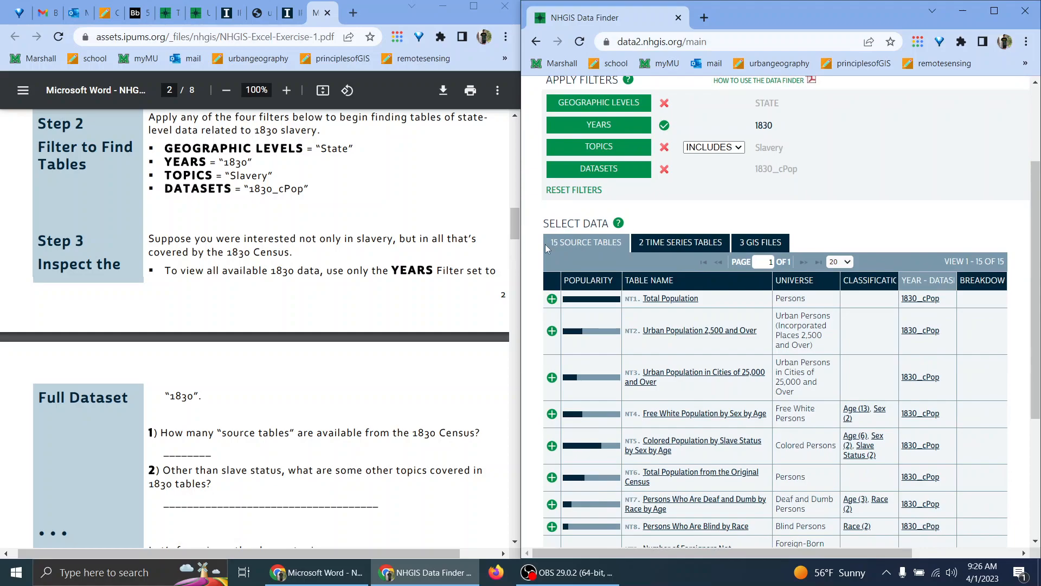
Review the Step 3 questions and save the exercise PDF as NHGIS-Excel-Exercise-1.pdf in the urban-geography folder.
{"action": "scroll", "coordinate": [350, 324], "scroll_direction": "down", "scroll_amount": 1}
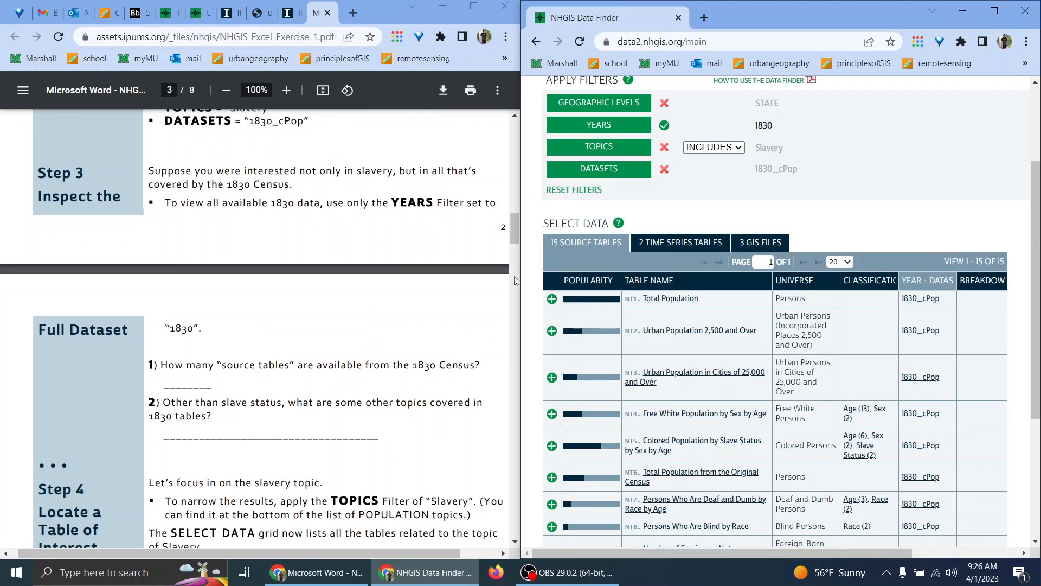
{"action": "scroll", "coordinate": [315, 366], "scroll_direction": "down", "scroll_amount": 1}
{"action": "scroll", "coordinate": [314, 366], "scroll_direction": "down", "scroll_amount": 2}
{"action": "left_click", "coordinate": [202, 249]}
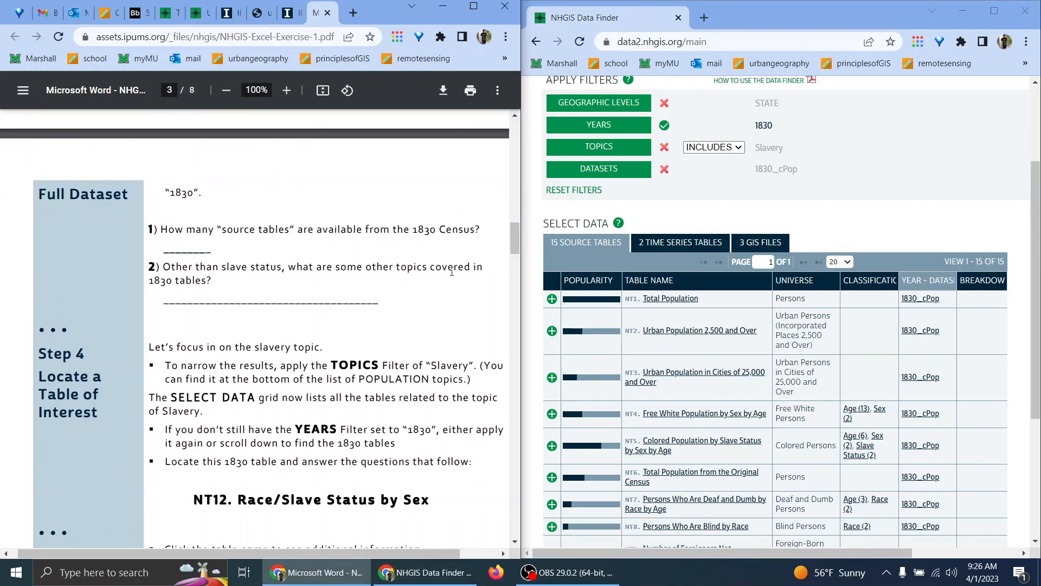
{"action": "left_click_drag", "start_coordinate": [214, 279], "coordinate": [150, 278]}
{"action": "left_click", "coordinate": [150, 278]}
{"action": "key", "text": "ctrl+s"}
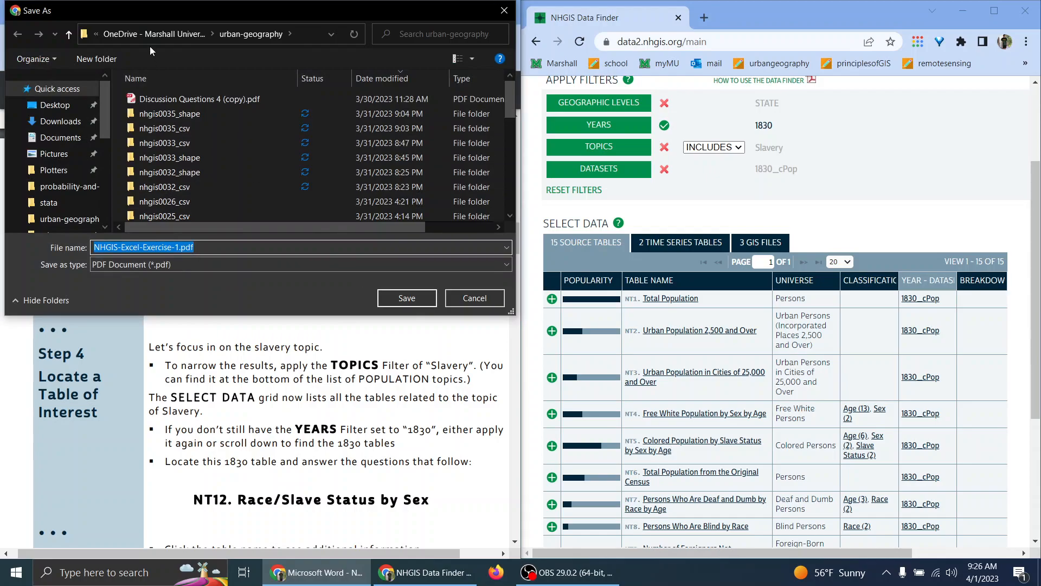
{"action": "left_click", "coordinate": [407, 298]}
Go to google.com in a new browser tab and open Google Docs from there.
{"action": "left_click", "coordinate": [353, 13]}
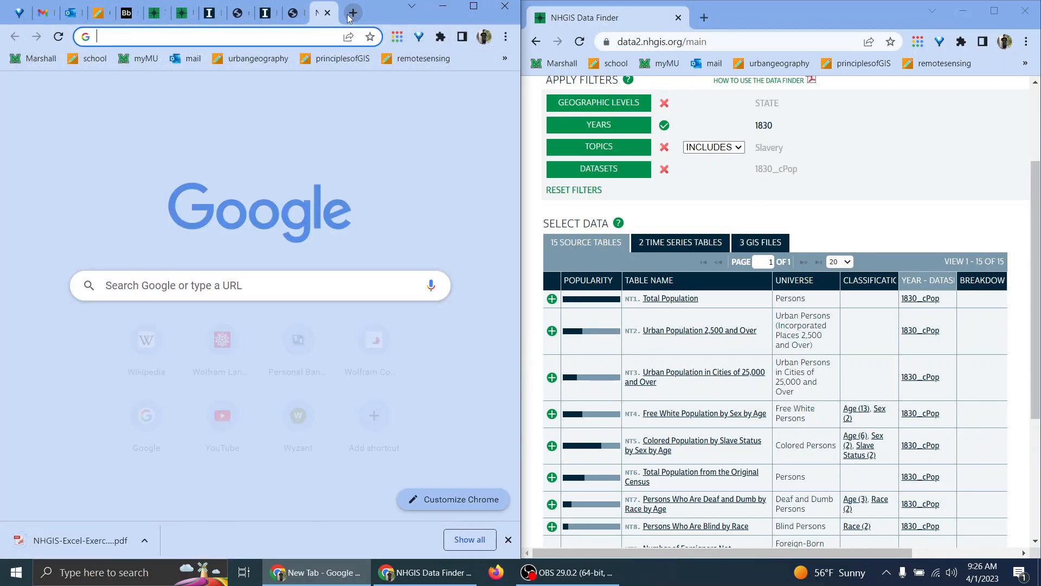
{"action": "type", "text": "google.com"}
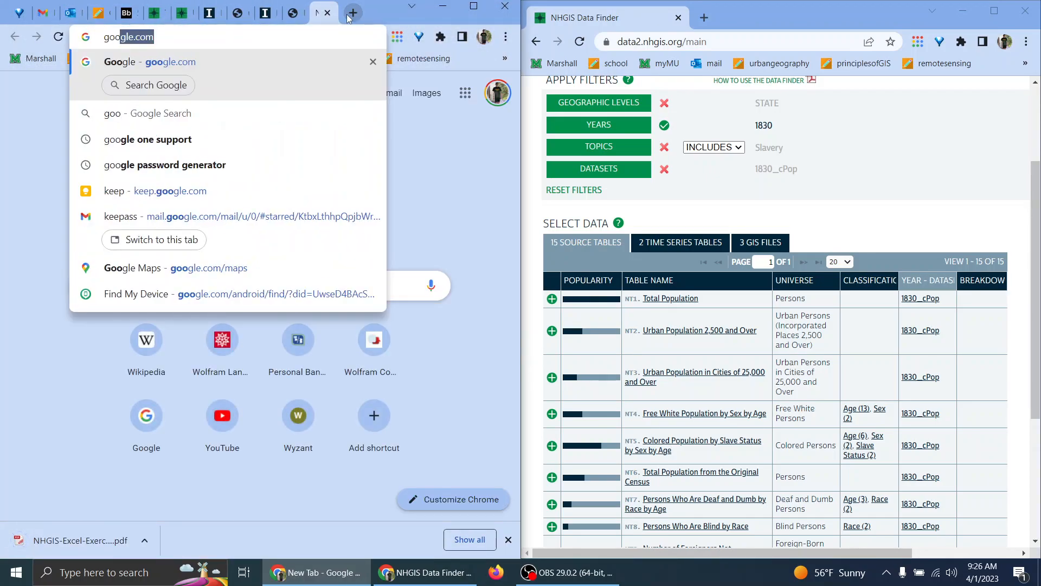
{"action": "left_click", "coordinate": [269, 60]}
{"action": "left_click", "coordinate": [464, 92]}
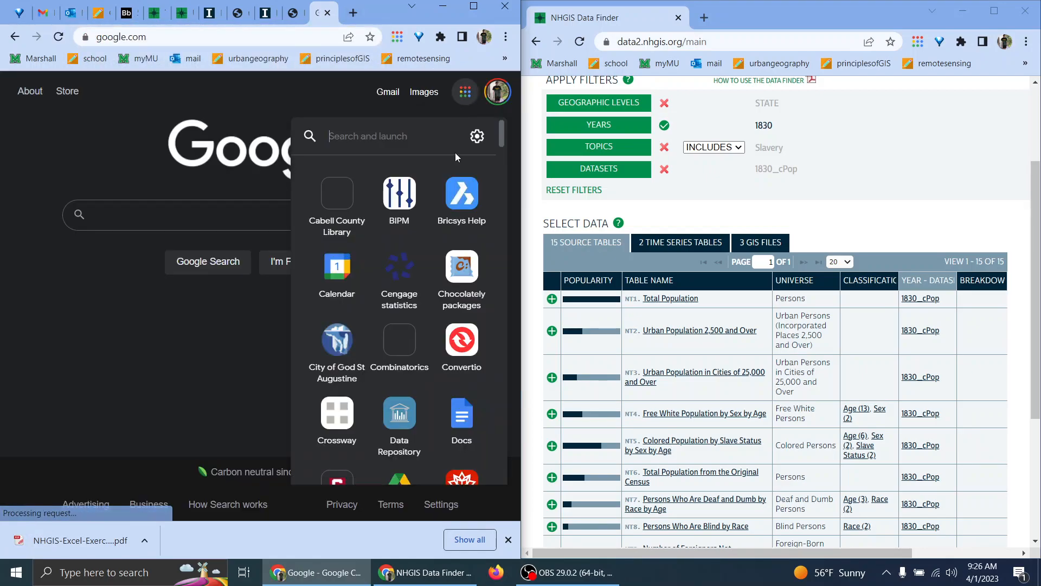
{"action": "left_click", "coordinate": [461, 415]}
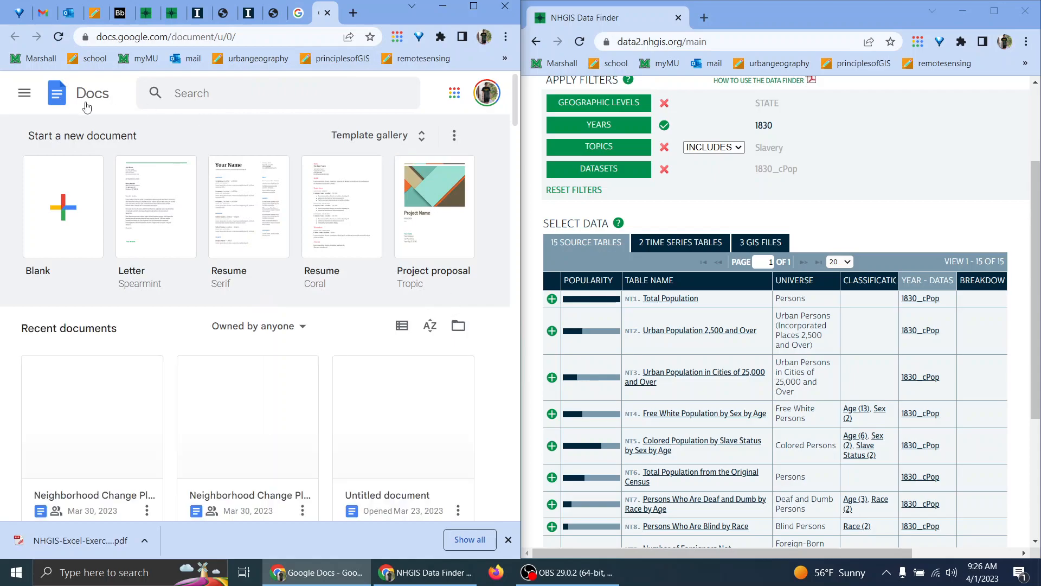
Try to upload the downloaded NHGIS-Excel-Exercise-1.pdf directly into Google Docs.
{"action": "left_click", "coordinate": [458, 325]}
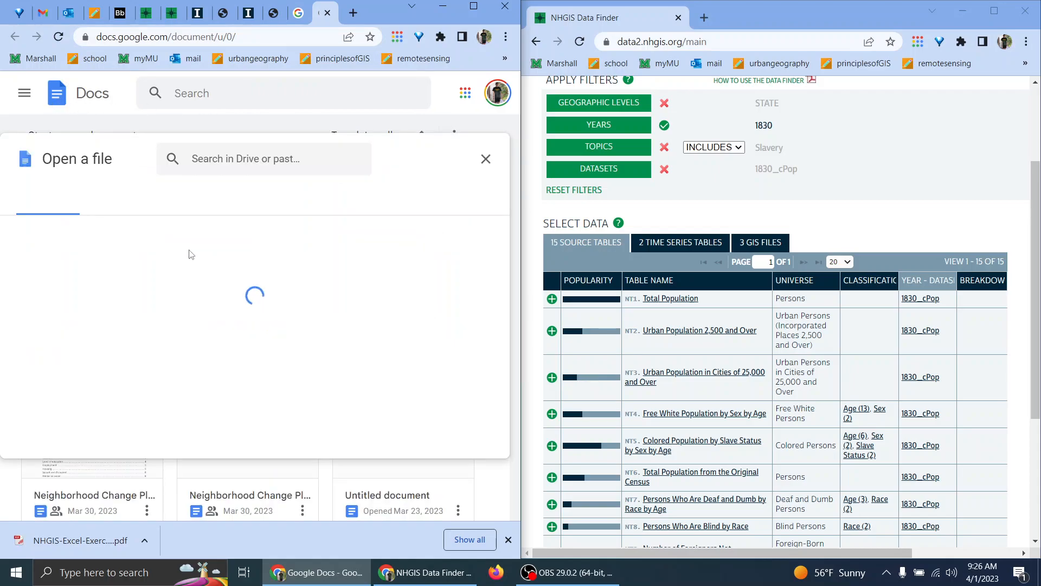
{"action": "left_click", "coordinate": [415, 199]}
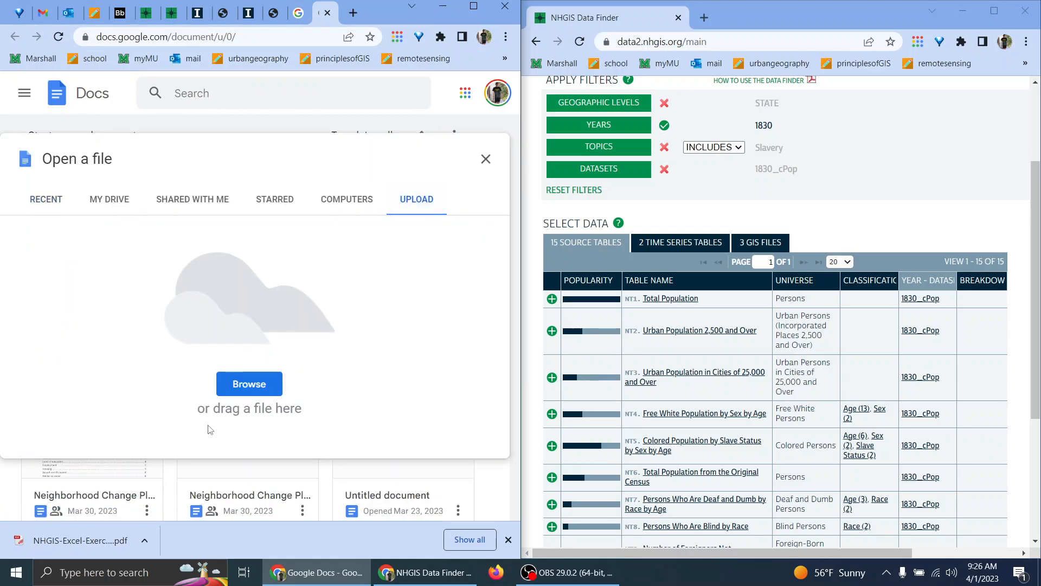
{"action": "left_click_drag", "start_coordinate": [52, 536], "coordinate": [239, 318]}
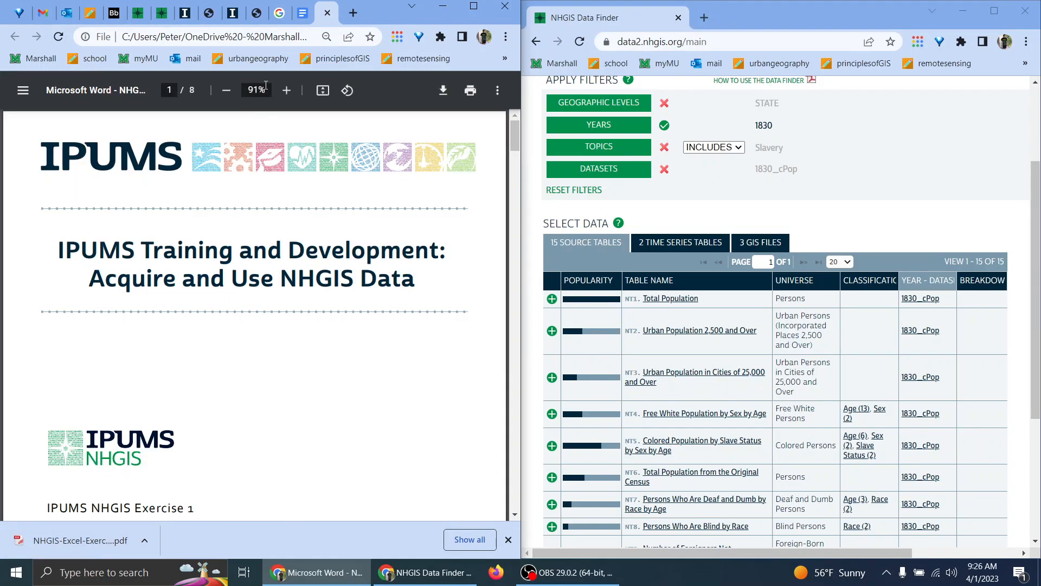
{"action": "left_click", "coordinate": [302, 18]}
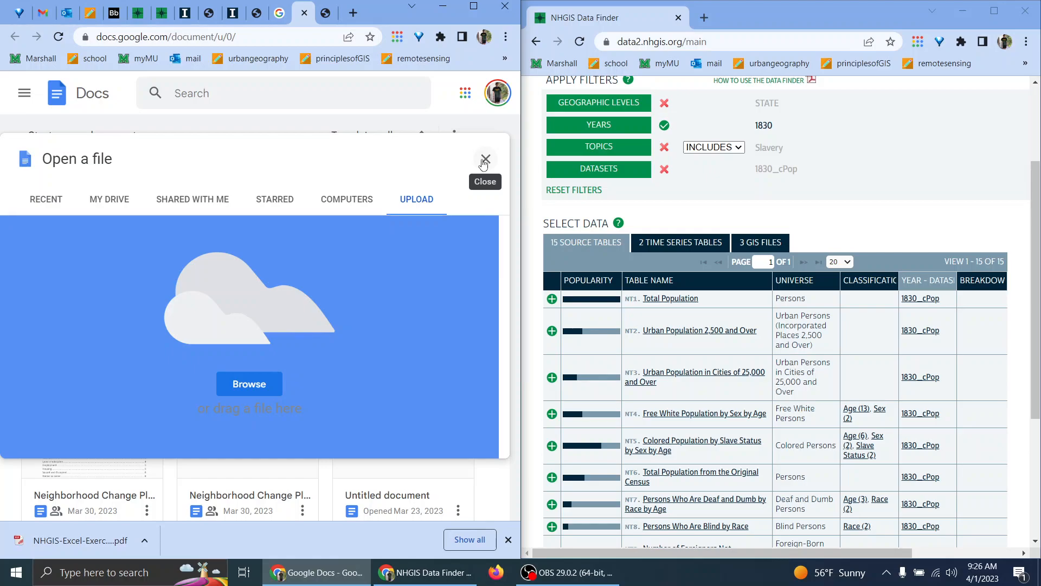
{"action": "left_click", "coordinate": [484, 160]}
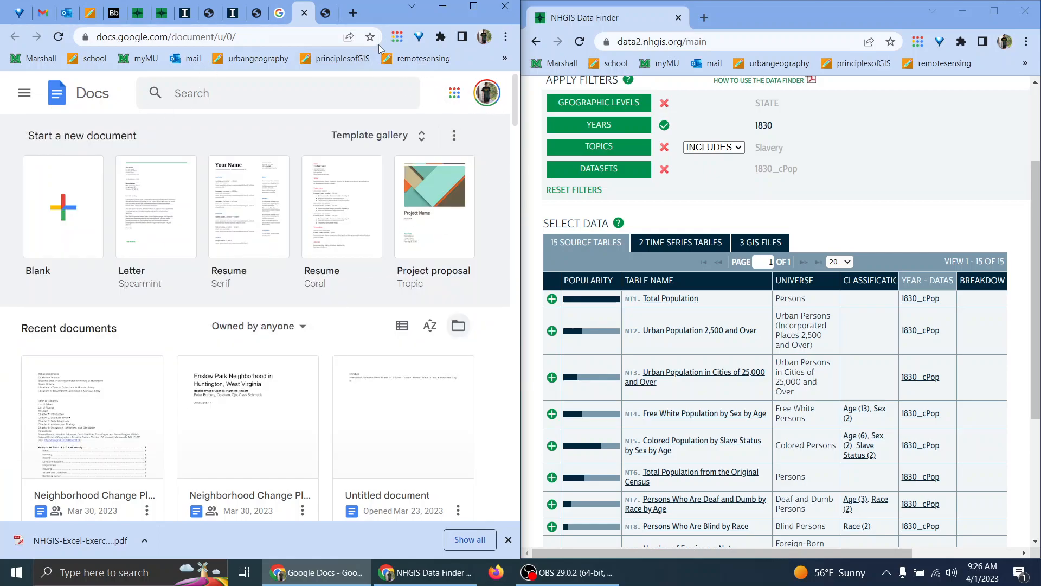
Switch to Google Drive and upload the downloaded NHGIS-Excel-Exercise-1.pdf to My Drive.
{"action": "left_click", "coordinate": [454, 93]}
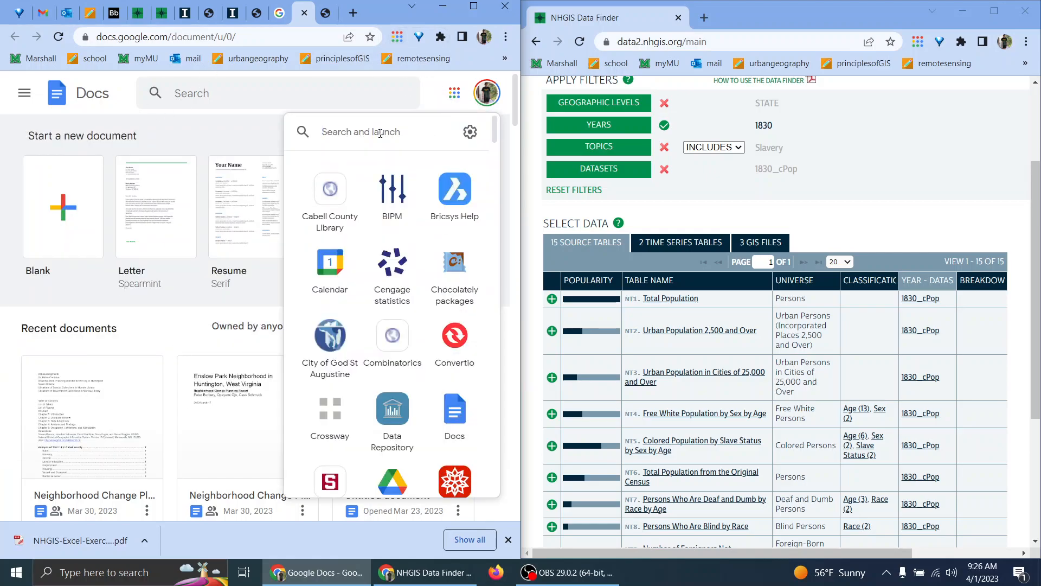
{"action": "left_click", "coordinate": [392, 481]}
{"action": "left_click_drag", "start_coordinate": [80, 540], "coordinate": [101, 184]}
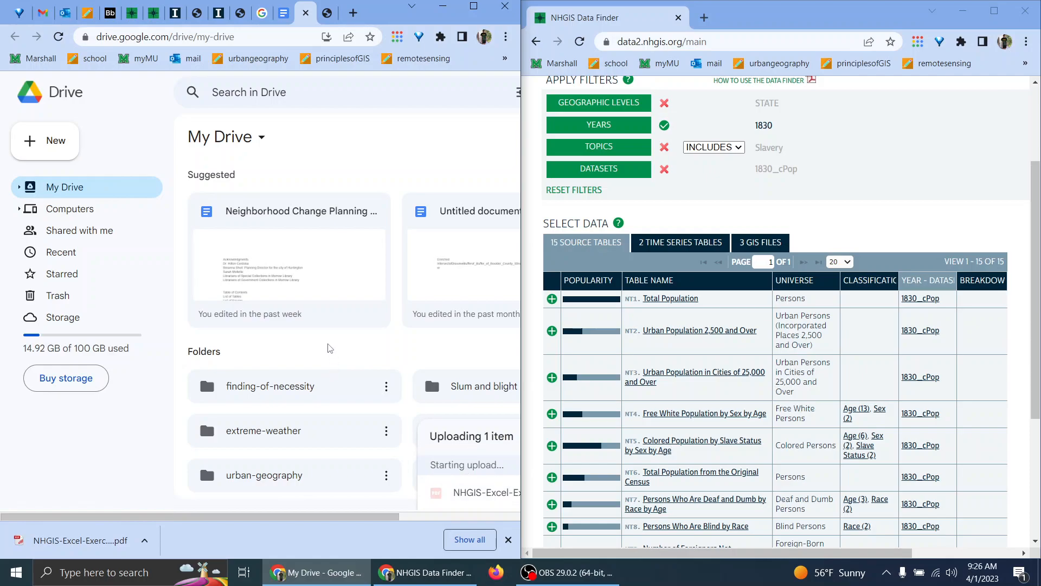
Open the uploaded NHGIS-Excel-Exercise-1.pdf with Google Docs as an editable document.
{"action": "scroll", "coordinate": [380, 407], "scroll_direction": "down", "scroll_amount": 1}
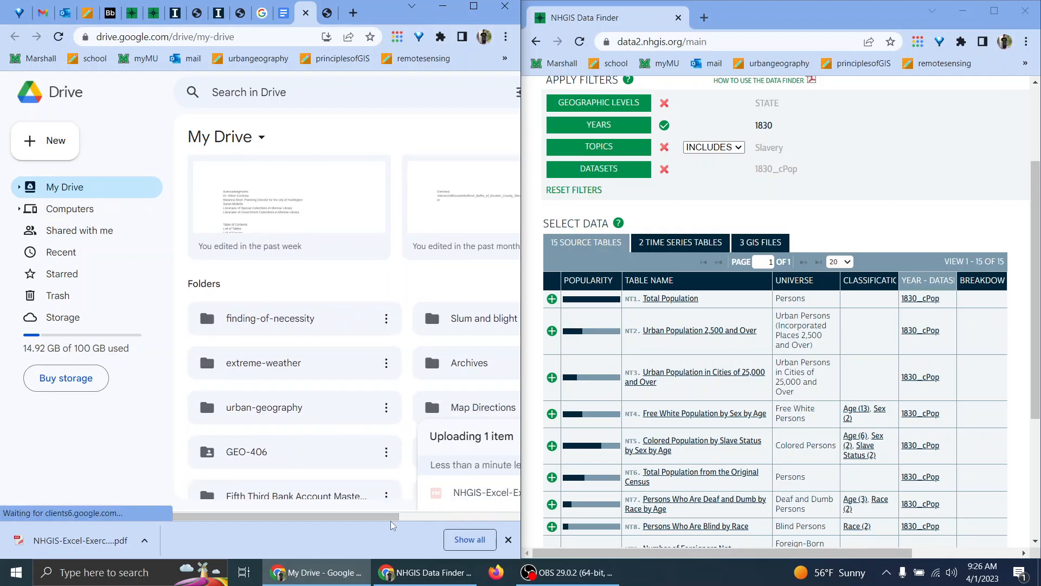
{"action": "scroll", "coordinate": [393, 520], "scroll_direction": "right", "scroll_amount": 2}
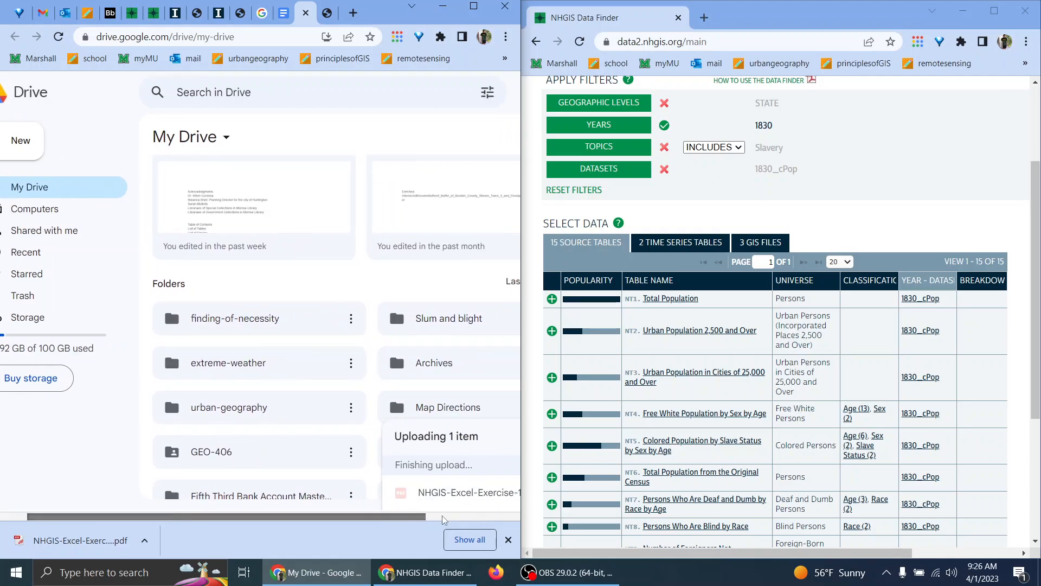
{"action": "scroll", "coordinate": [441, 520], "scroll_direction": "right", "scroll_amount": 3}
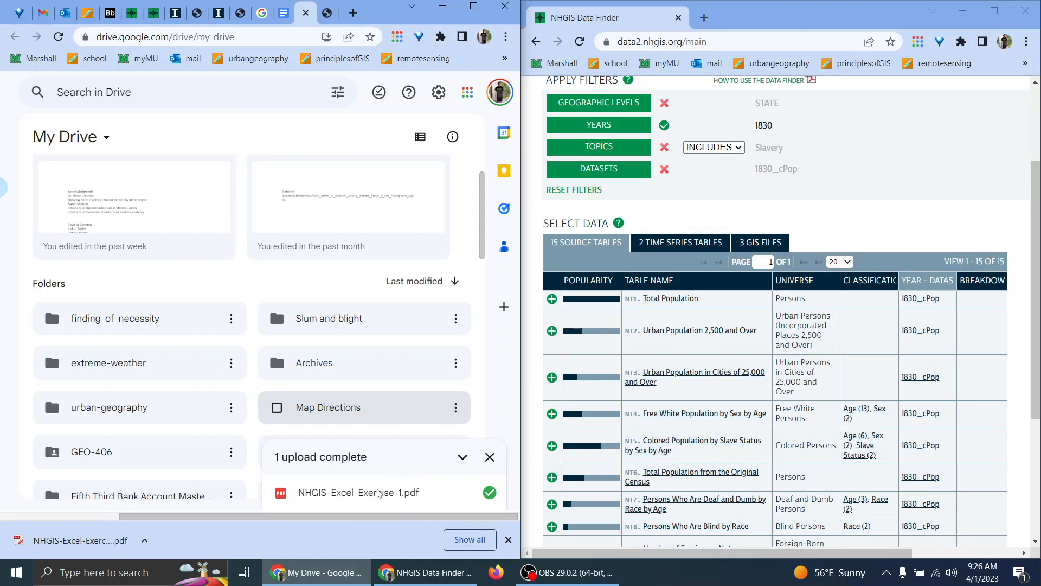
{"action": "left_click", "coordinate": [357, 492]}
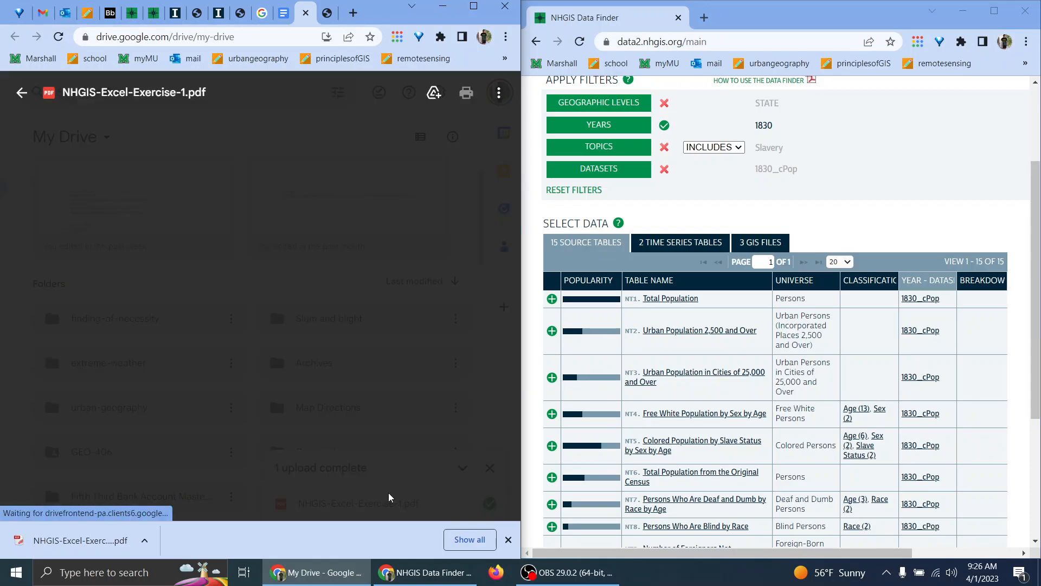
{"action": "left_click", "coordinate": [498, 93]}
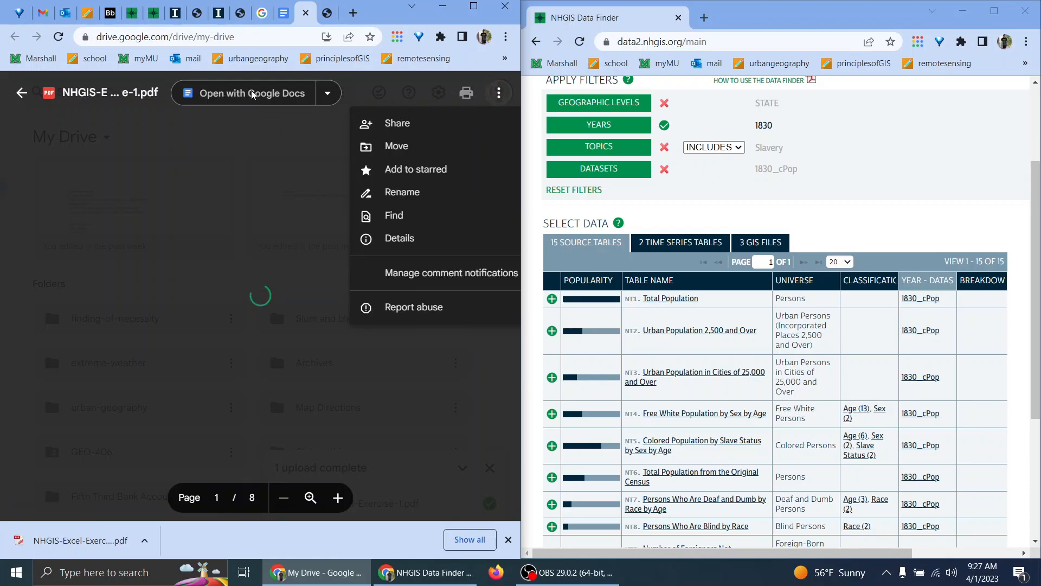
{"action": "left_click", "coordinate": [223, 97]}
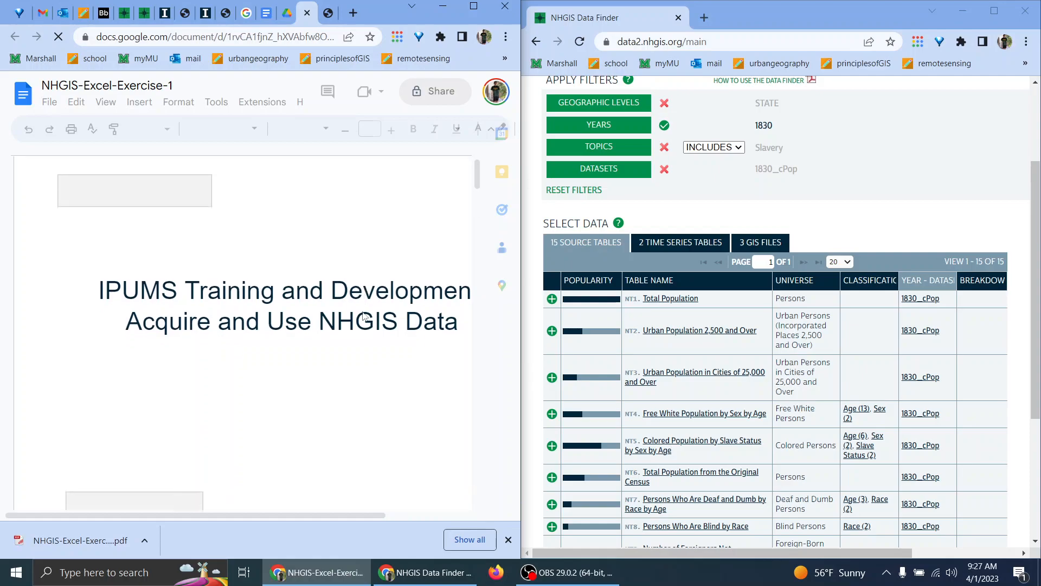
Enter 15 in the answer blank of question 1 about available 1830 source tables.
{"action": "scroll", "coordinate": [369, 309], "scroll_direction": "down", "scroll_amount": 7}
{"action": "scroll", "coordinate": [344, 307], "scroll_direction": "down", "scroll_amount": 15}
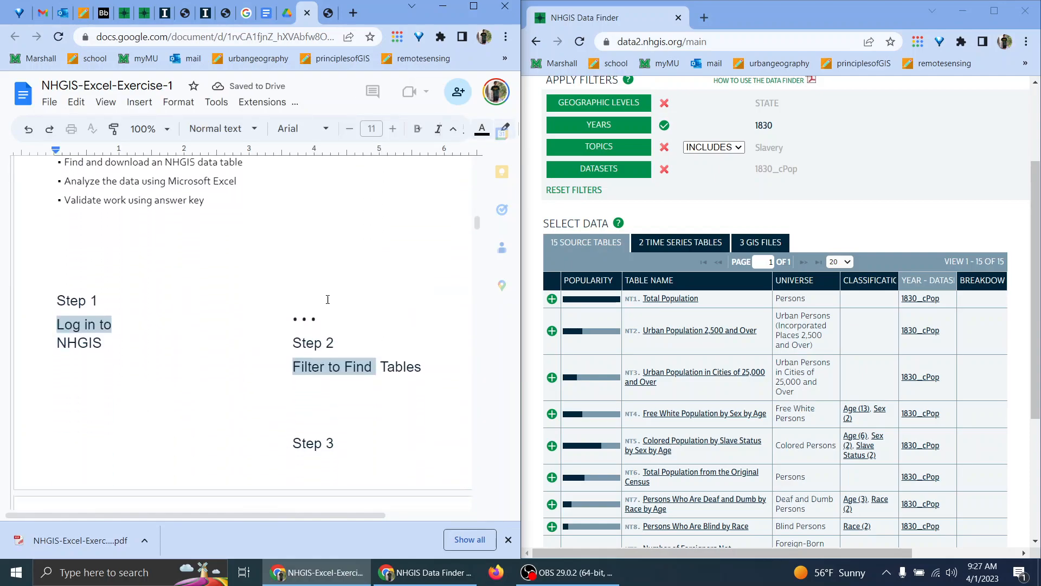
{"action": "left_click", "coordinate": [204, 293]}
{"action": "type", "text": "15____"}
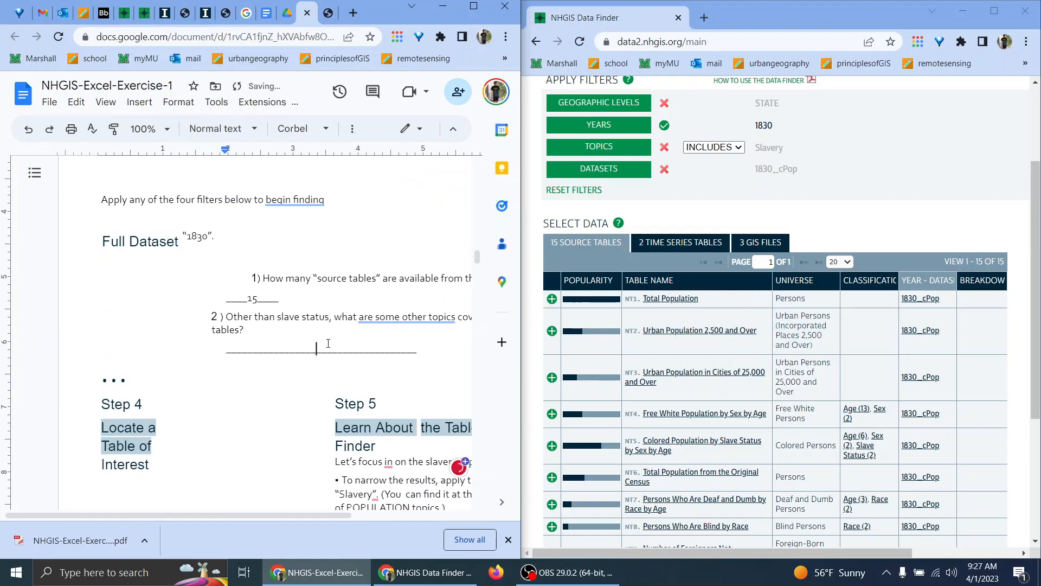
Bring question 2 fully into view and sort the 1830 source tables by universe to review their topics.
{"action": "left_click_drag", "start_coordinate": [336, 515], "coordinate": [421, 516]}
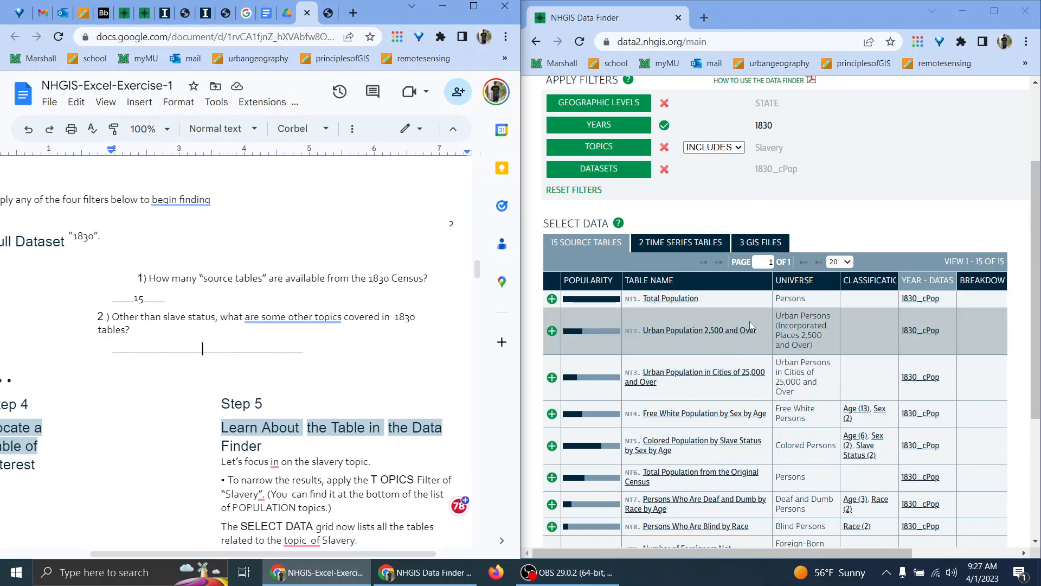
{"action": "left_click", "coordinate": [796, 280]}
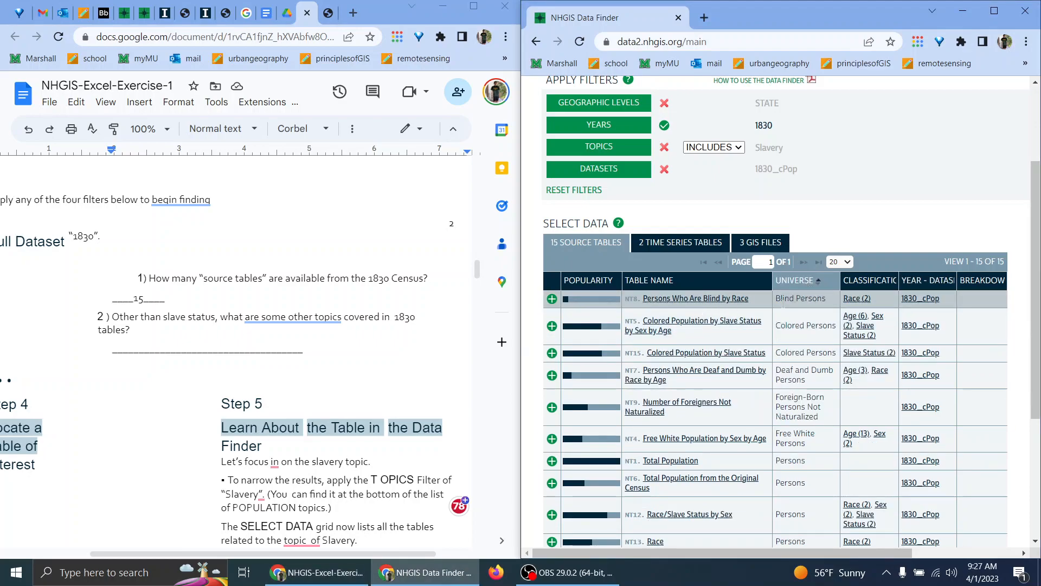
{"action": "scroll", "coordinate": [808, 299], "scroll_direction": "down", "scroll_amount": 1}
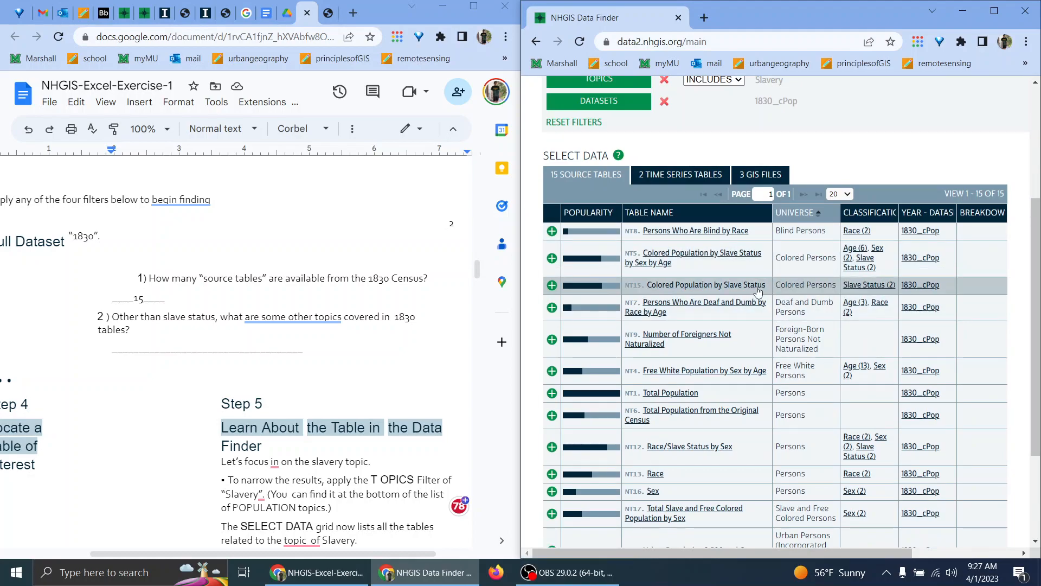
Using the universes of the 1830 source tables, begin question 2's answer with "blind persons, colored persons, deaf and dumb persons".
{"action": "scroll", "coordinate": [808, 279], "scroll_direction": "down", "scroll_amount": 1}
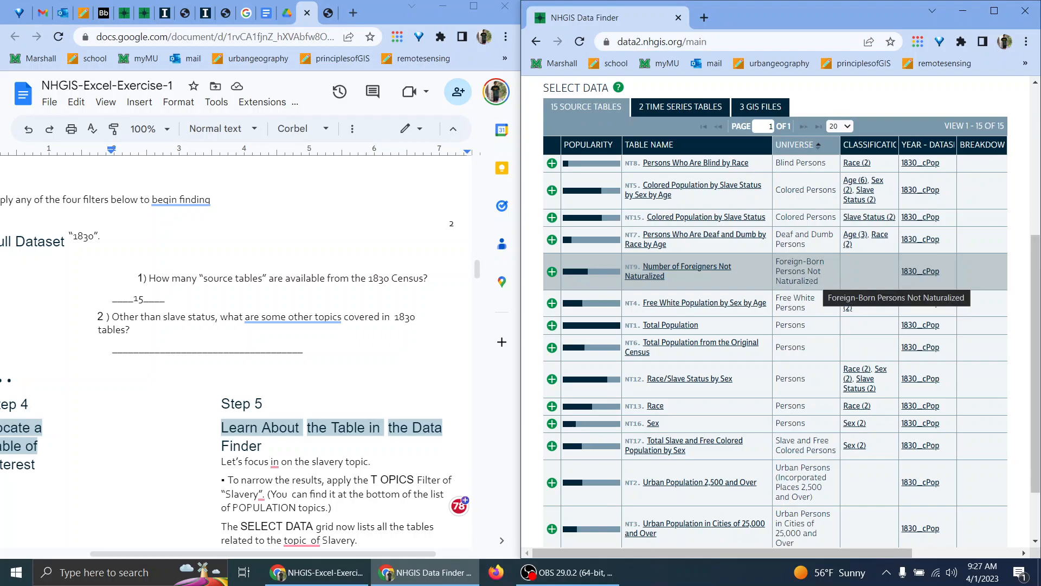
{"action": "scroll", "coordinate": [805, 259], "scroll_direction": "down", "scroll_amount": 1}
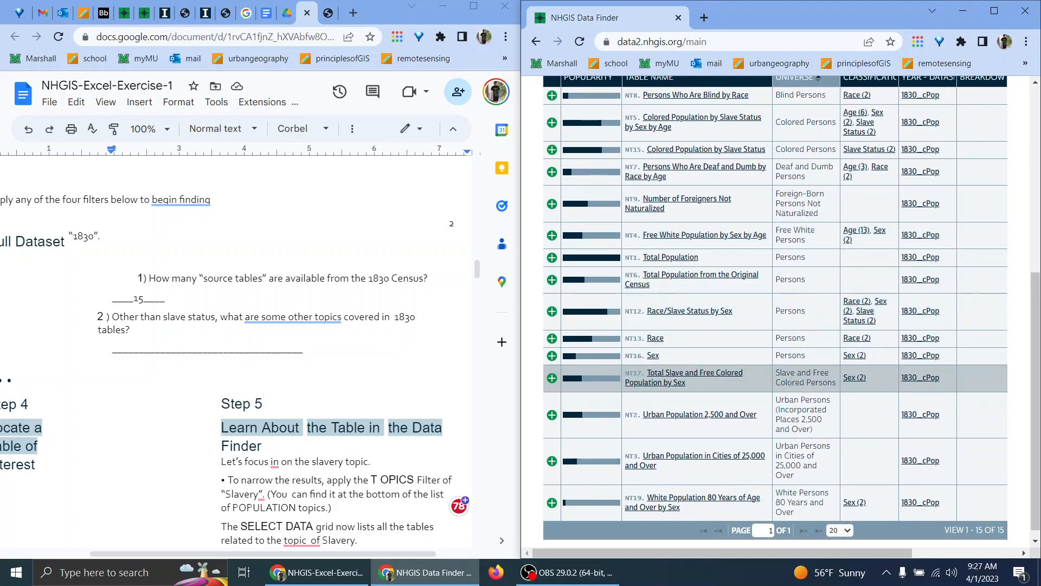
{"action": "scroll", "coordinate": [792, 386], "scroll_direction": "down", "scroll_amount": 1}
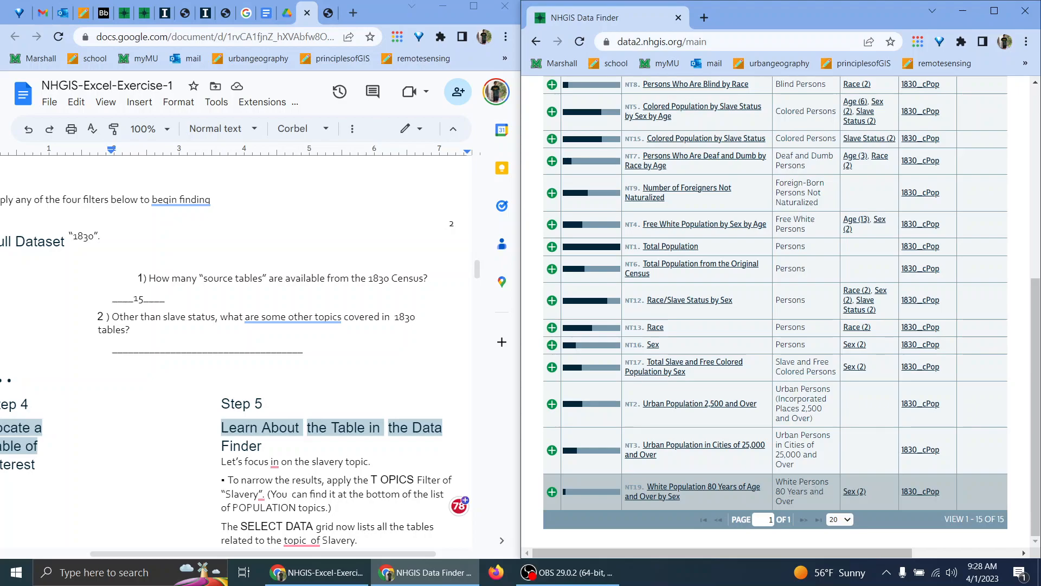
{"action": "scroll", "coordinate": [802, 491], "scroll_direction": "up", "scroll_amount": 4}
{"action": "scroll", "coordinate": [591, 400], "scroll_direction": "down", "scroll_amount": 4}
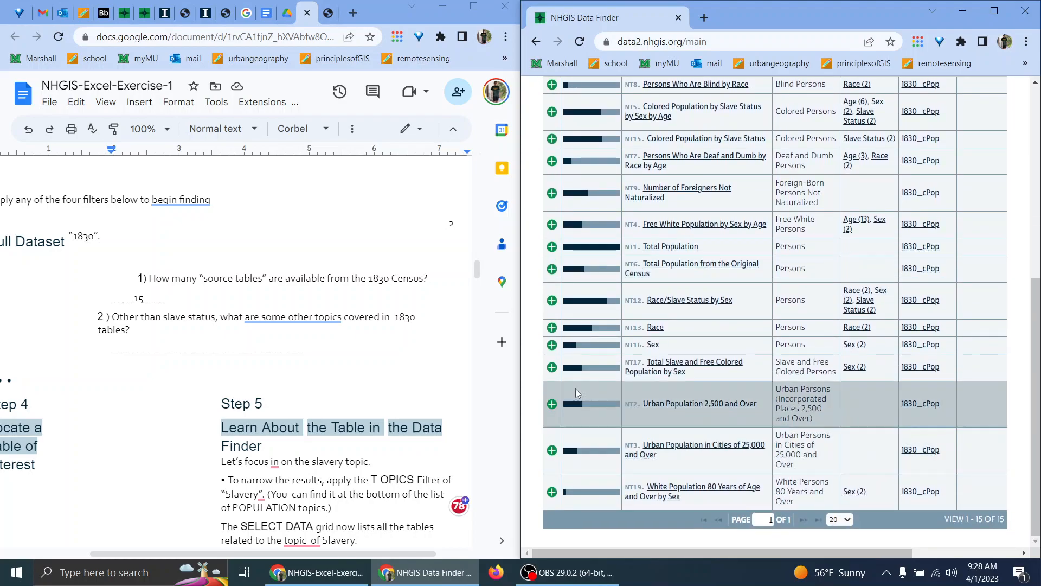
{"action": "scroll", "coordinate": [591, 400], "scroll_direction": "up", "scroll_amount": 1}
{"action": "left_click", "coordinate": [234, 342]}
{"action": "left_click", "coordinate": [234, 342]}
{"action": "type", "text": "blind p"}
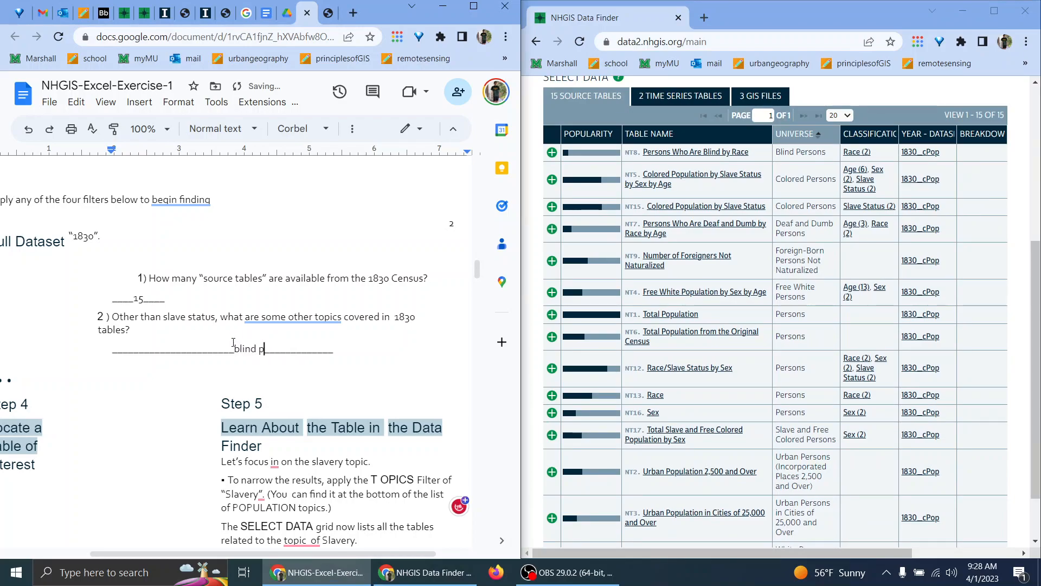
{"action": "type", "text": "ersons, colored persons, def"}
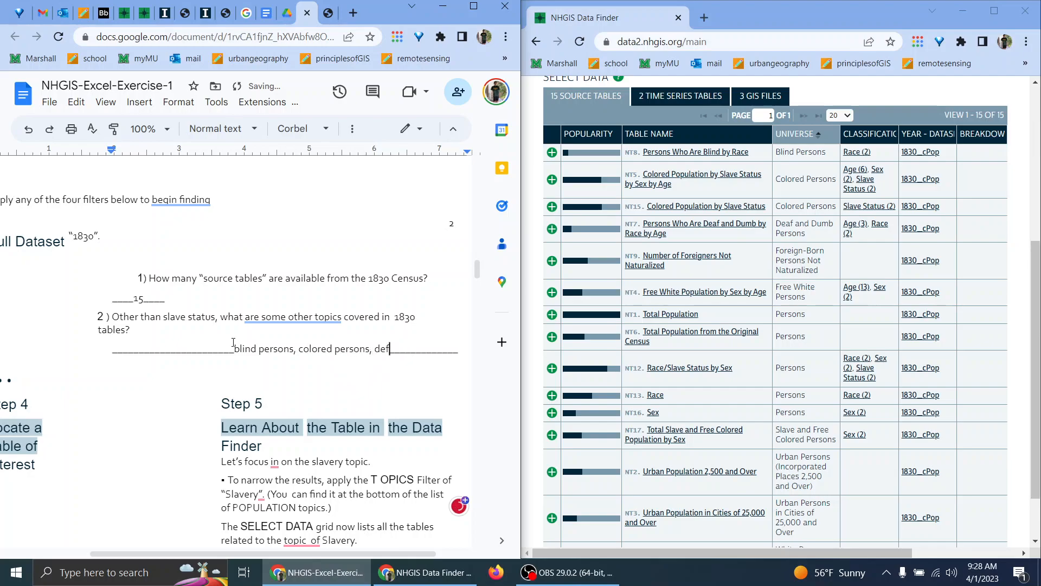
{"action": "type", "text": "f and dumb person"}
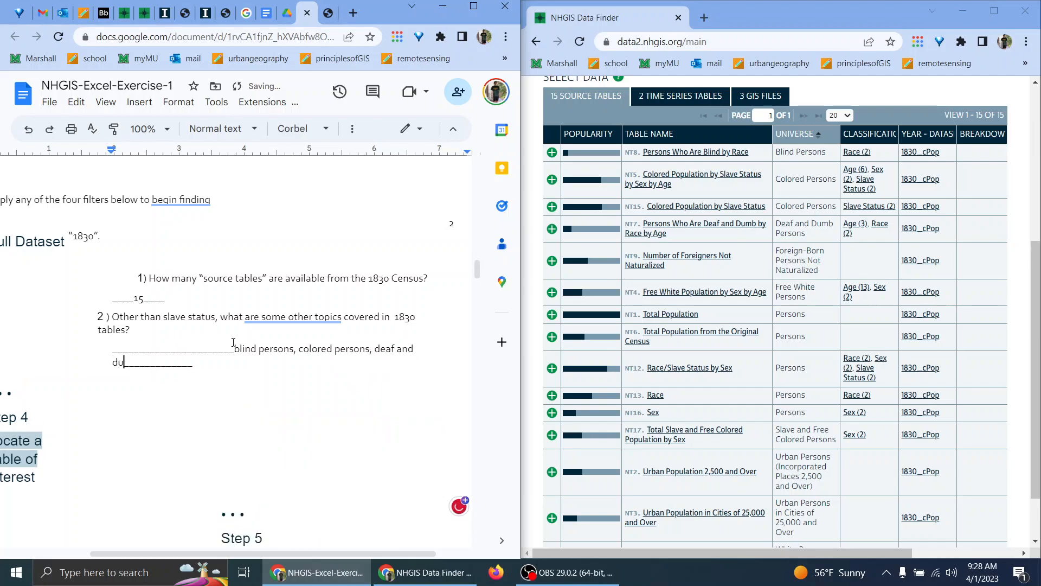
Continue question 2's answer with "foreign-born persons not naturalized, free white persons, persons", hyphenating "foreign-born".
{"action": "type", "text": "s, foreign born person "}
{"action": "type", "text": "not"}
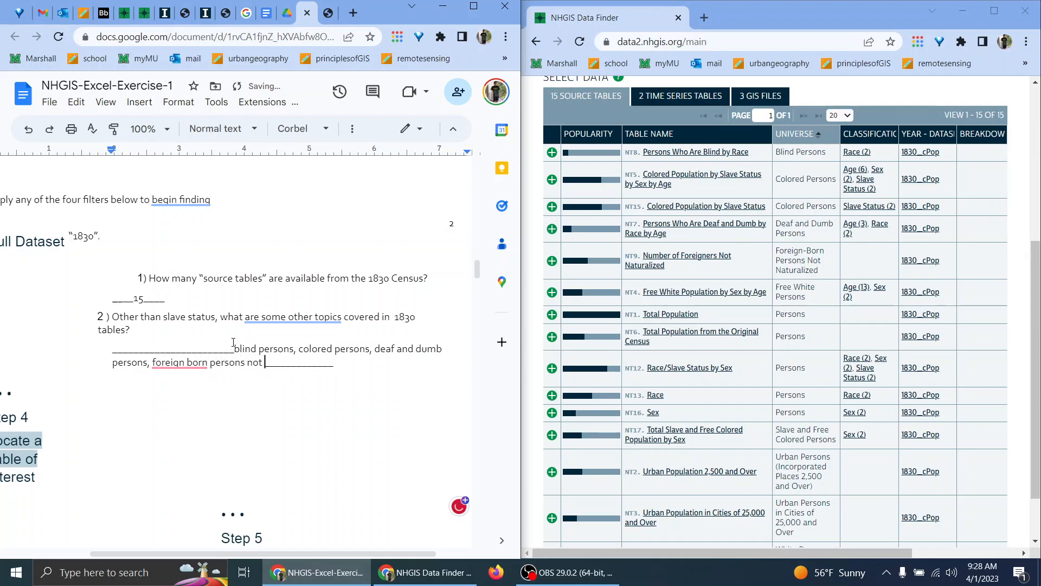
{"action": "key", "text": "BackSpace"}
{"action": "key", "text": "BackSpace"}
{"action": "key", "text": "BackSpace"}
{"action": "key", "text": "BackSpace"}
{"action": "key", "text": "BackSpace"}
{"action": "key", "text": "BackSpace"}
{"action": "key", "text": "BackSpace"}
{"action": "key", "text": "BackSpace"}
{"action": "key", "text": "BackSpace"}
{"action": "key", "text": "BackSpace"}
{"action": "key", "text": "BackSpace"}
{"action": "key", "text": "BackSpace"}
{"action": "key", "text": "BackSpace"}
{"action": "key", "text": "BackSpace"}
{"action": "key", "text": "BackSpace"}
{"action": "key", "text": "BackSpace"}
{"action": "key", "text": "BackSpace"}
{"action": "key", "text": "BackSpace"}
{"action": "key", "text": "BackSpace"}
{"action": "key", "text": "BackSpace"}
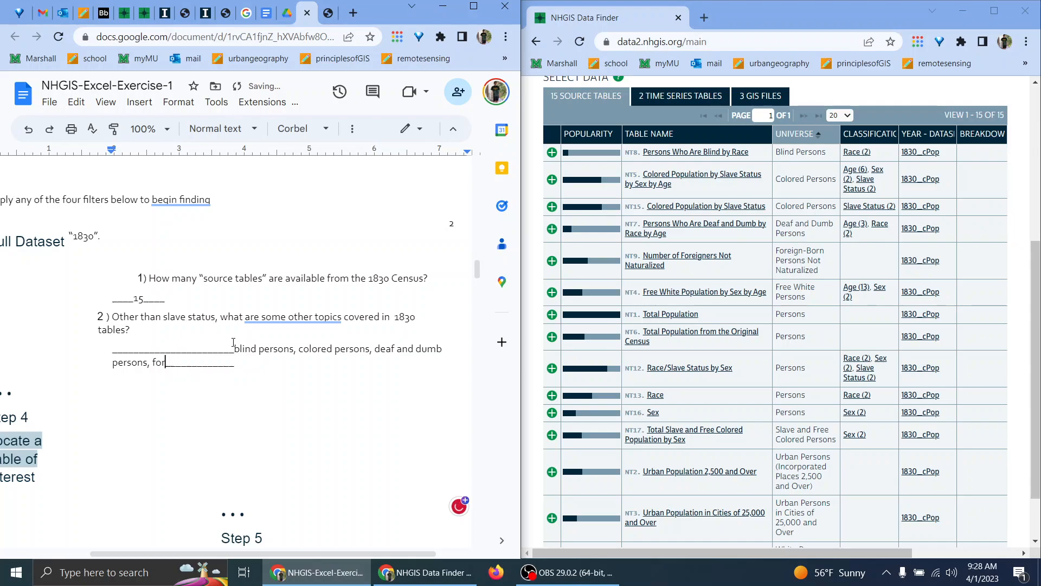
{"action": "type", "text": "ign born"}
{"action": "left_click", "coordinate": [197, 358]}
{"action": "left_click", "coordinate": [187, 400]}
{"action": "left_click", "coordinate": [216, 362]}
{"action": "type", "text": "person"}
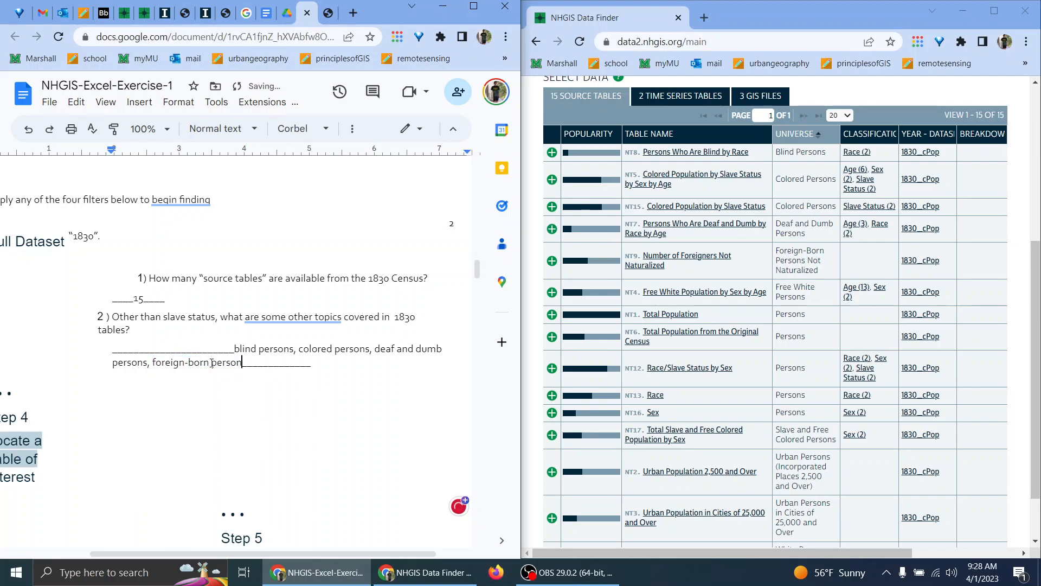
{"action": "type", "text": "s not naturalized, free white persons, persons, per"}
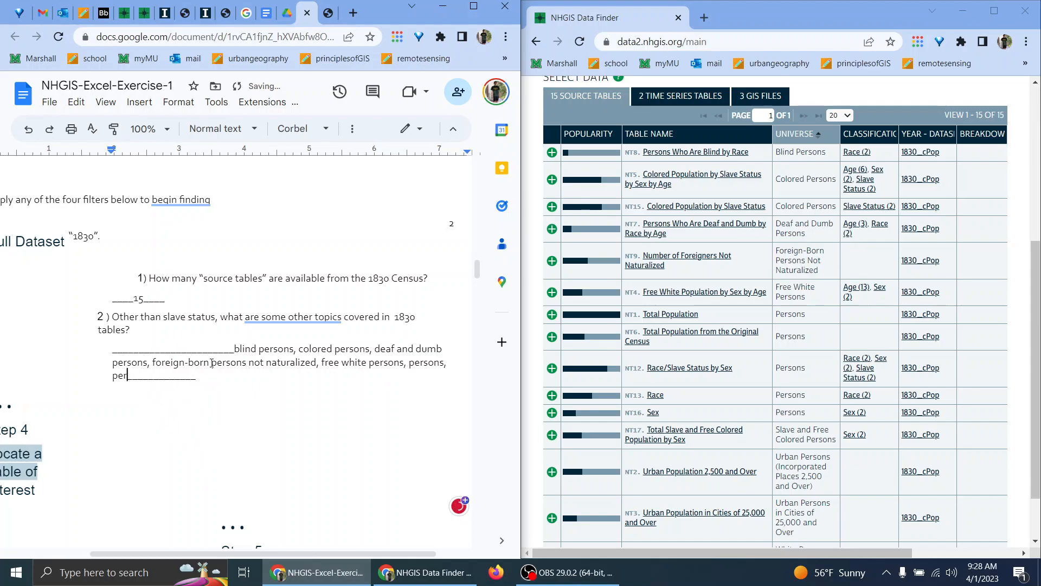
Extend question 2's answer with "slave and free colored persons, urban persons, white persons 80 years and over".
{"action": "key", "text": "BackSpace"}
{"action": "key", "text": "BackSpace"}
{"action": "key", "text": "BackSpace"}
{"action": "type", "text": "slave and free colore"}
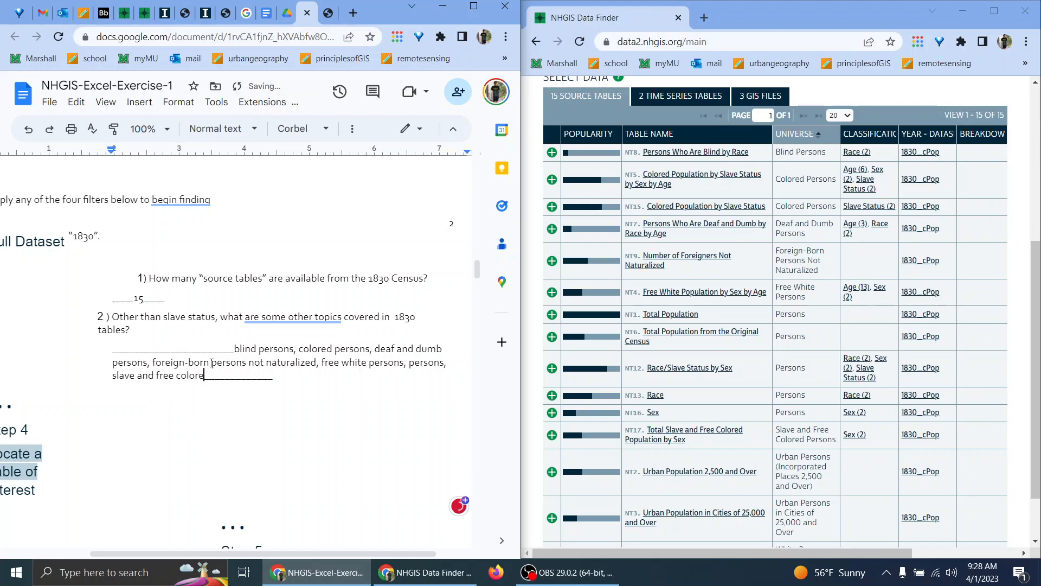
{"action": "type", "text": "d person"}
{"action": "type", "text": "s, urban"}
{"action": "type", "text": " persons"}
{"action": "type", "text": " (incrop"}
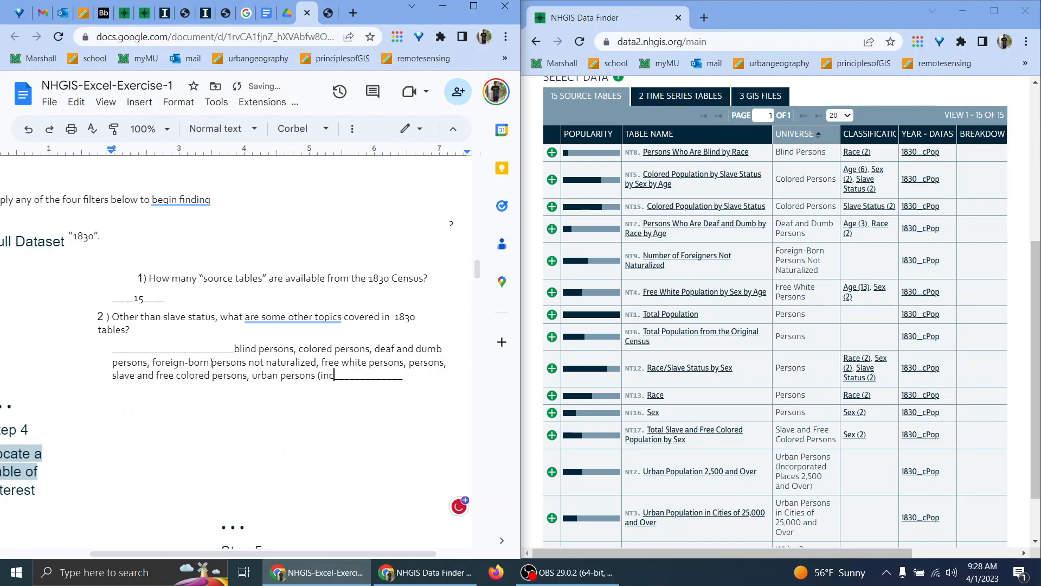
{"action": "scroll", "coordinate": [705, 299], "scroll_direction": "down", "scroll_amount": 1}
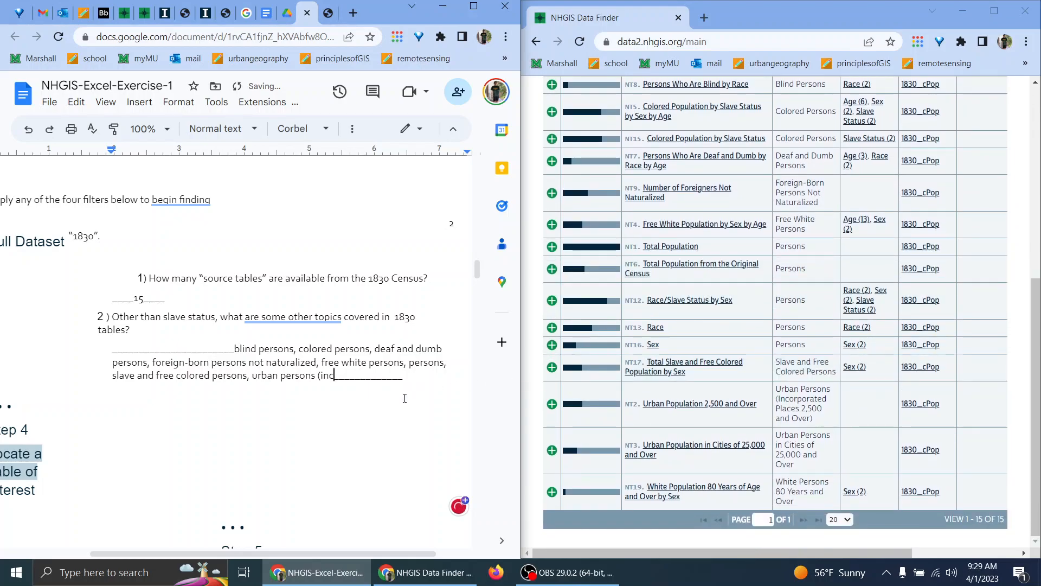
{"action": "key", "text": "BackSpace"}
{"action": "type", "text": ", white persons 80 years and over"}
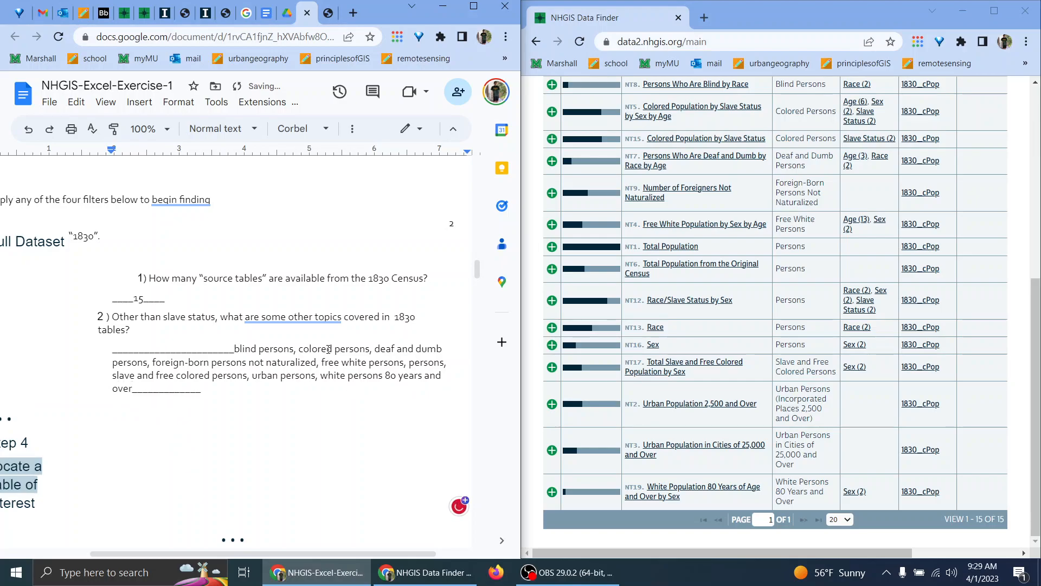
Insert "(incorporated places 2,500 and over)" after "urban persons" in question 2's answer.
{"action": "left_click", "coordinate": [314, 376]}
{"action": "type", "text": "(inco"}
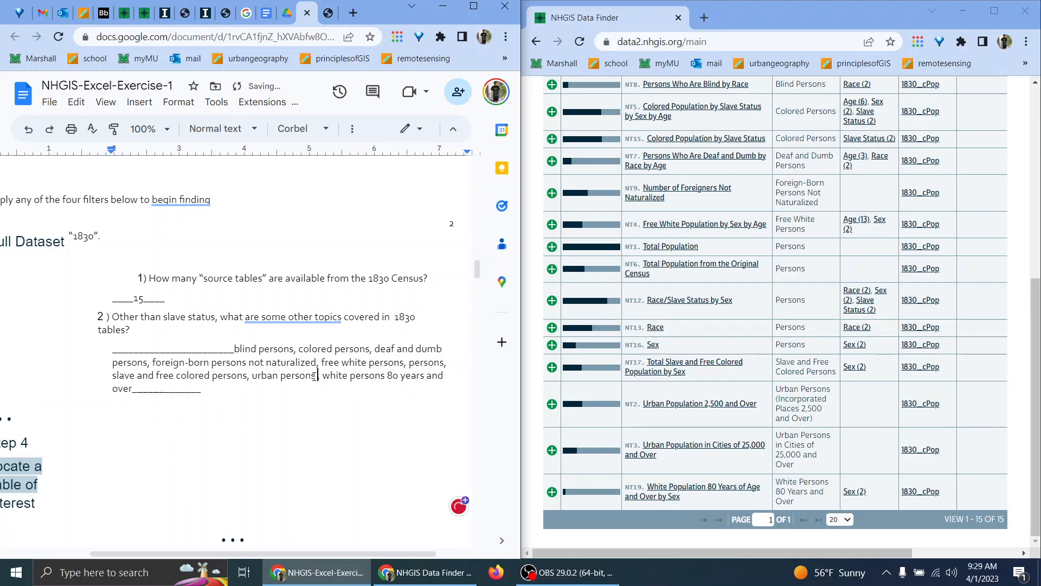
{"action": "type", "text": "rportated p"}
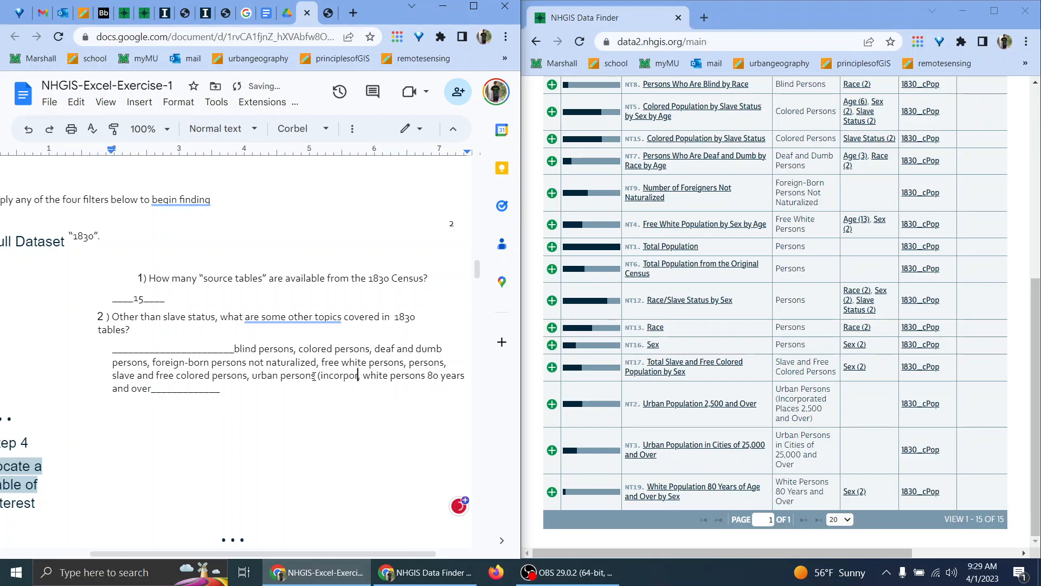
{"action": "type", "text": "laces"}
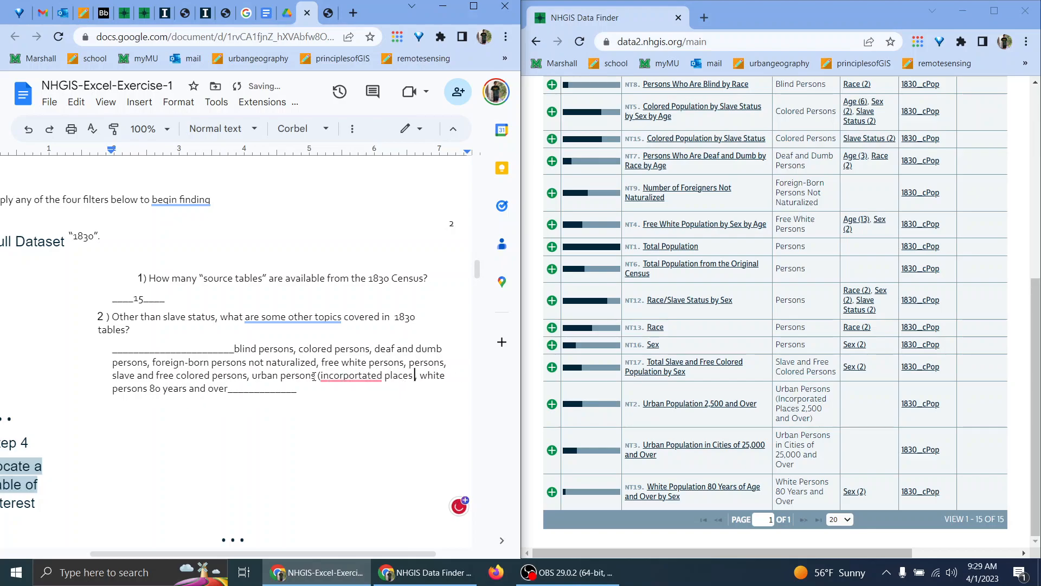
{"action": "key", "text": "BackSpace"}
{"action": "key", "text": "BackSpace"}
{"action": "key", "text": "BackSpace"}
{"action": "key", "text": "BackSpace"}
{"action": "key", "text": "BackSpace"}
{"action": "key", "text": "BackSpace"}
{"action": "key", "text": "BackSpace"}
{"action": "key", "text": "BackSpace"}
{"action": "key", "text": "BackSpace"}
{"action": "key", "text": "BackSpace"}
{"action": "key", "text": "BackSpace"}
{"action": "key", "text": "BackSpace"}
{"action": "type", "text": "ated p"}
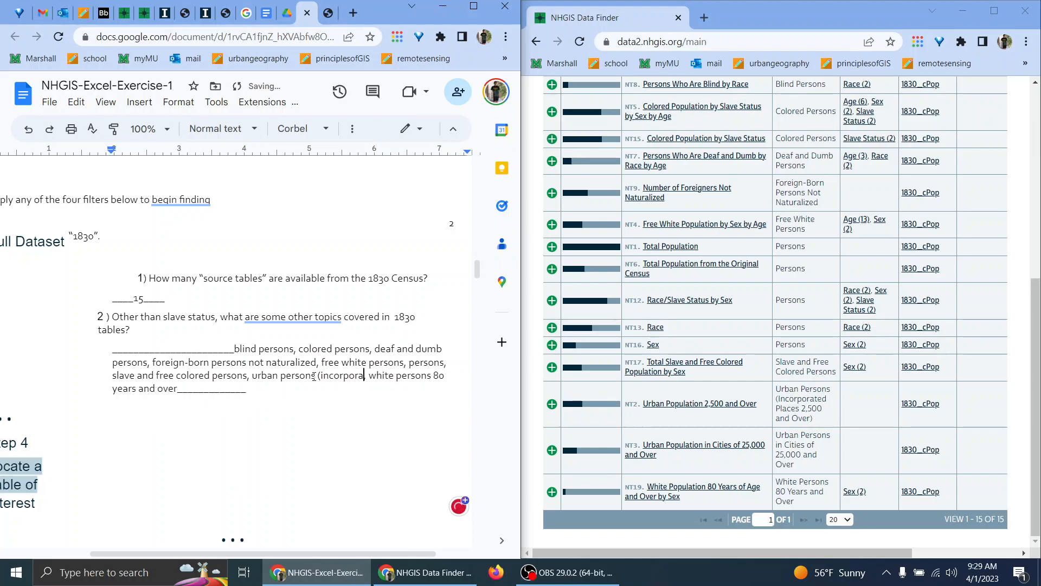
{"action": "type", "text": "laces 2,500"}
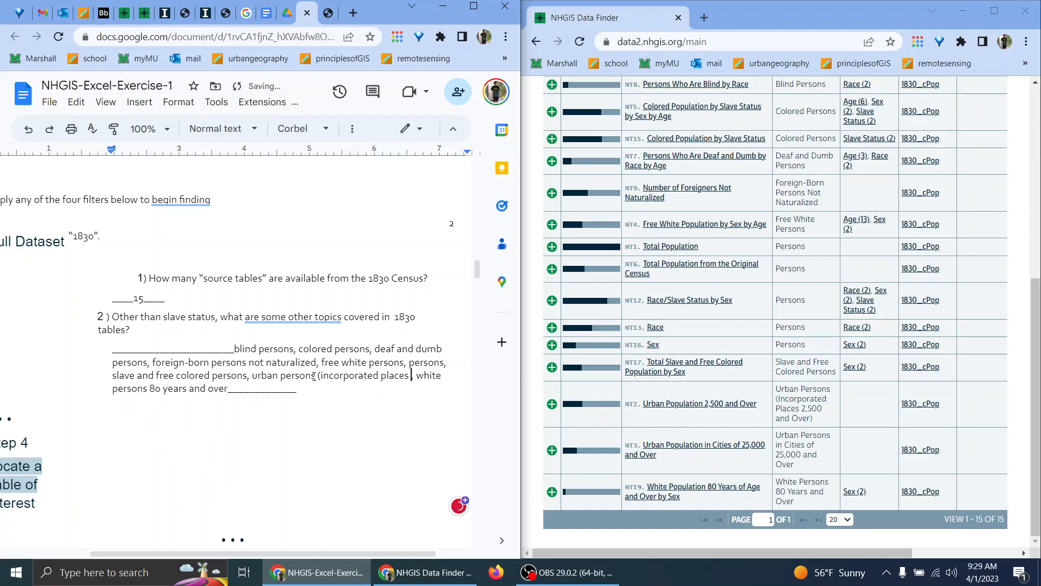
{"action": "type", "text": "0 a"}
{"action": "key", "text": "BackSpace"}
{"action": "key", "text": "BackSpace"}
{"action": "type", "text": "and over)"}
Insert "urban persons in cities of 25,000 and over" before the white persons entry in question 2's answer.
{"action": "type", "text": ", urban"}
{"action": "type", "text": " person"}
{"action": "type", "text": "s in cities of"}
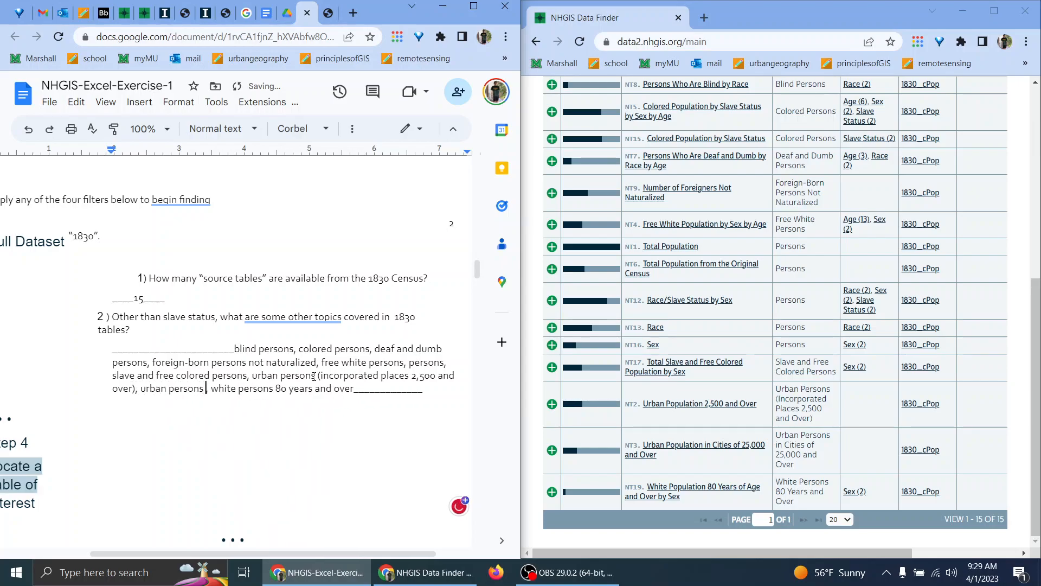
{"action": "type", "text": " 25000"}
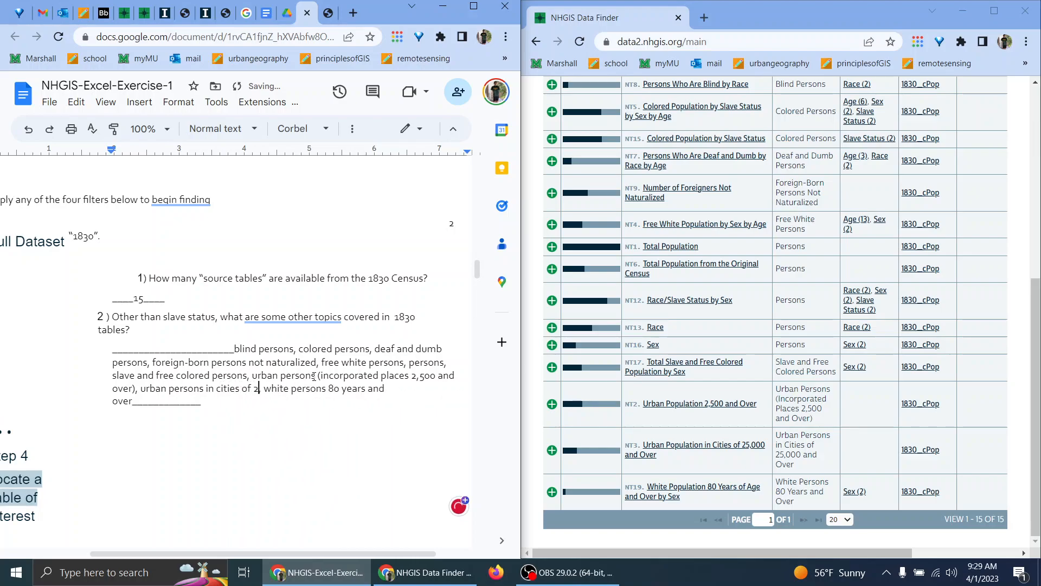
{"action": "key", "text": "BackSpace"}
{"action": "key", "text": "BackSpace"}
{"action": "key", "text": "BackSpace"}
{"action": "type", "text": ",000"}
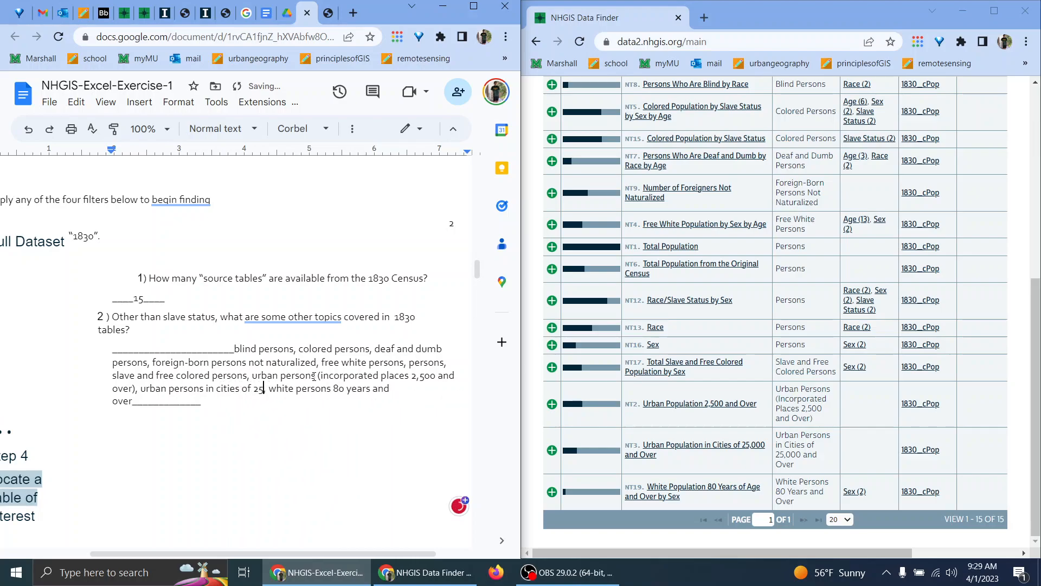
{"action": "type", "text": " and over,"}
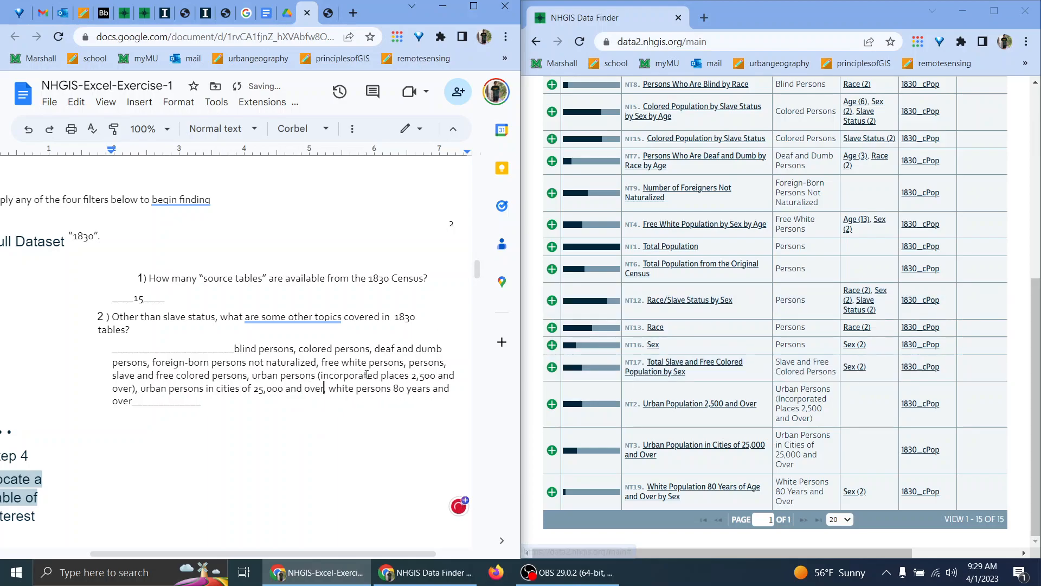
Switch to the original exercise PDF and read the Step 4 instructions for locating a table of interest.
{"action": "left_click", "coordinate": [211, 440]}
{"action": "left_click", "coordinate": [105, 421]}
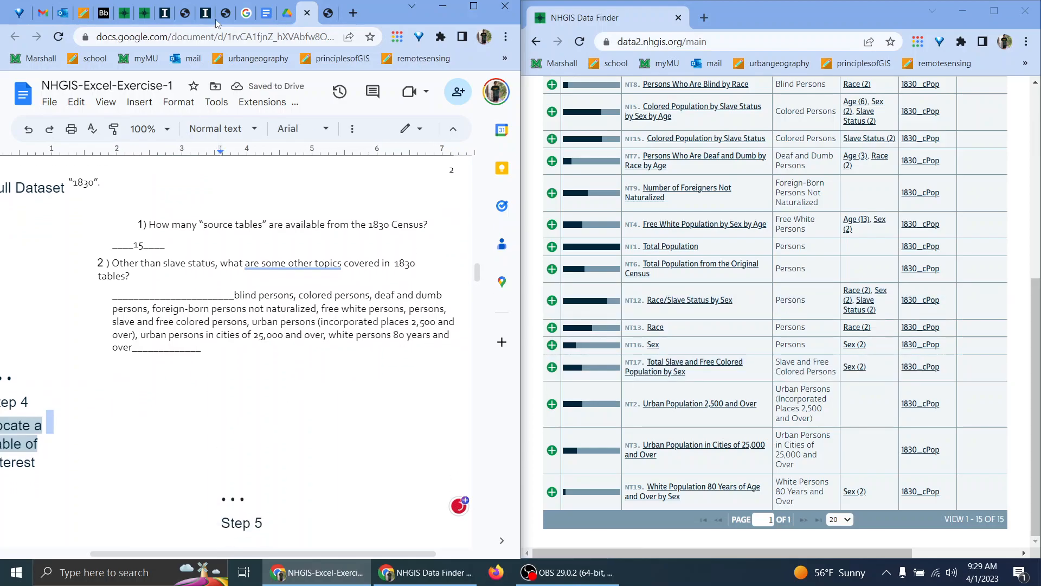
{"action": "key", "text": "ctrl+Tab"}
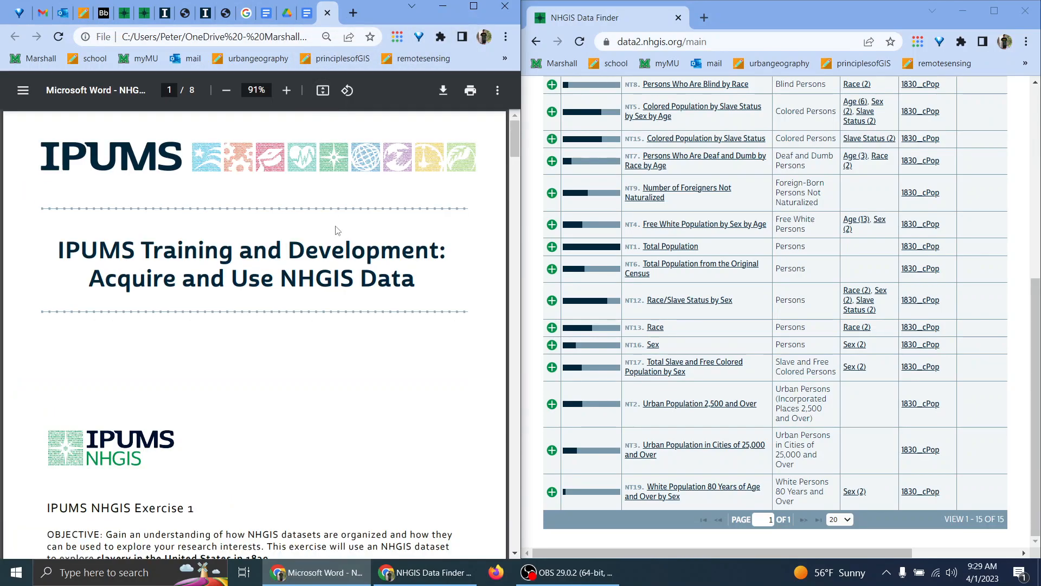
{"action": "scroll", "coordinate": [266, 322], "scroll_direction": "down", "scroll_amount": 18}
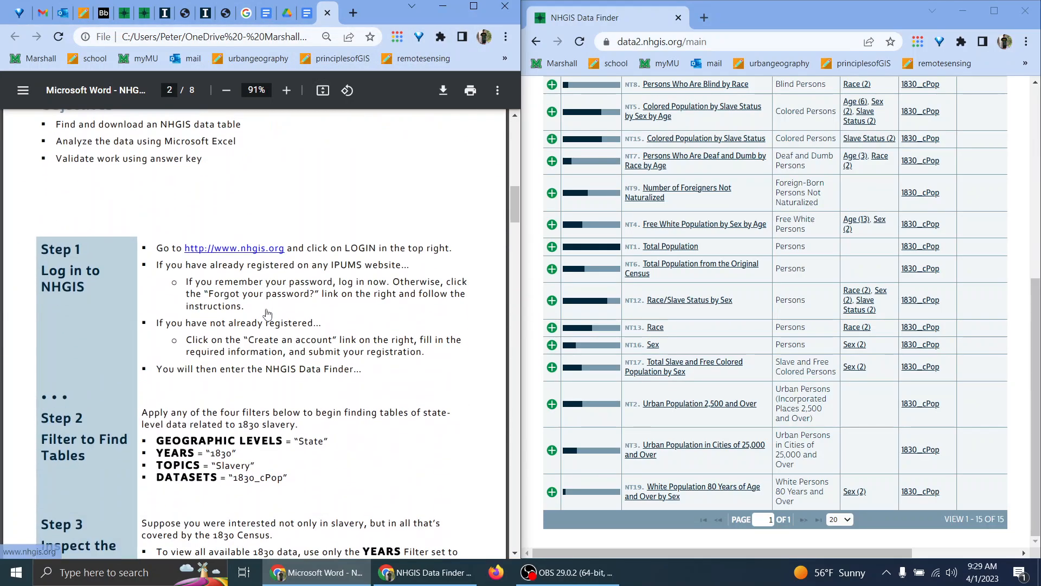
{"action": "scroll", "coordinate": [282, 312], "scroll_direction": "down", "scroll_amount": 4}
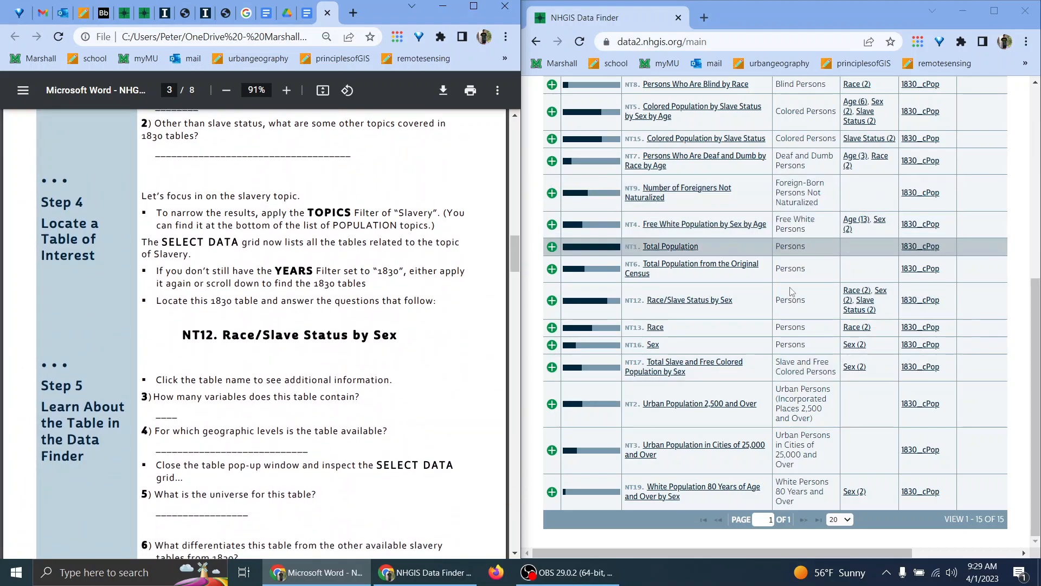
Re-enable the Slavery topic, 1830_cPop dataset and State geographic level filters in the Data Finder.
{"action": "scroll", "coordinate": [705, 304], "scroll_direction": "up", "scroll_amount": 6}
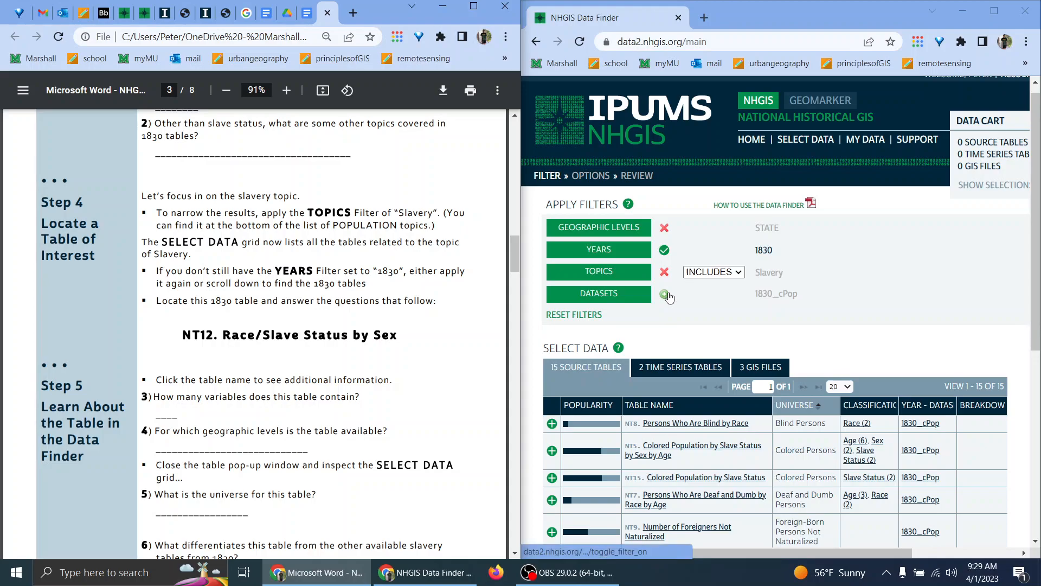
{"action": "left_click", "coordinate": [664, 272]}
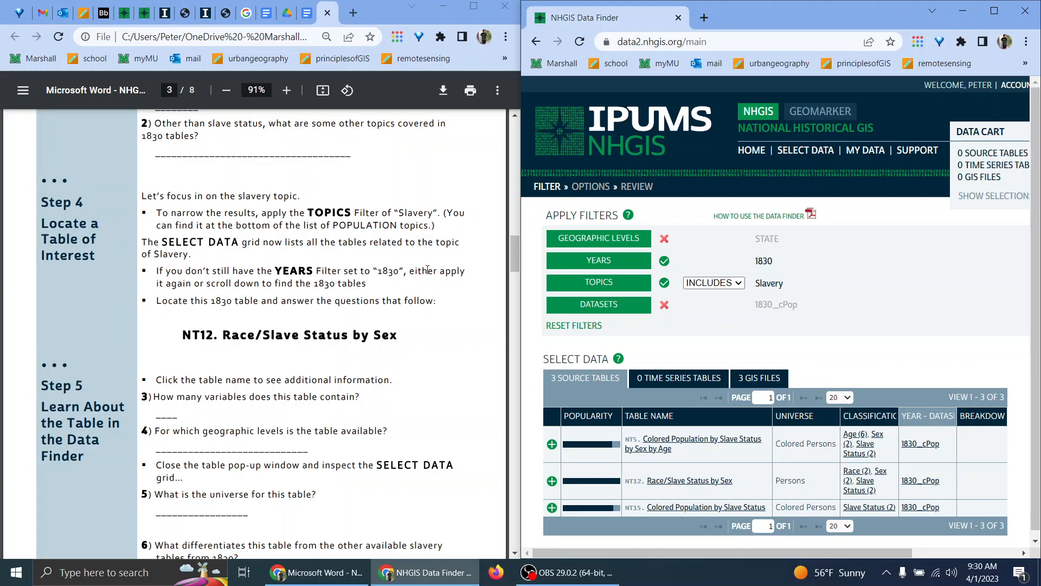
{"action": "left_click_drag", "start_coordinate": [233, 287], "coordinate": [380, 288]}
{"action": "left_click", "coordinate": [499, 301]}
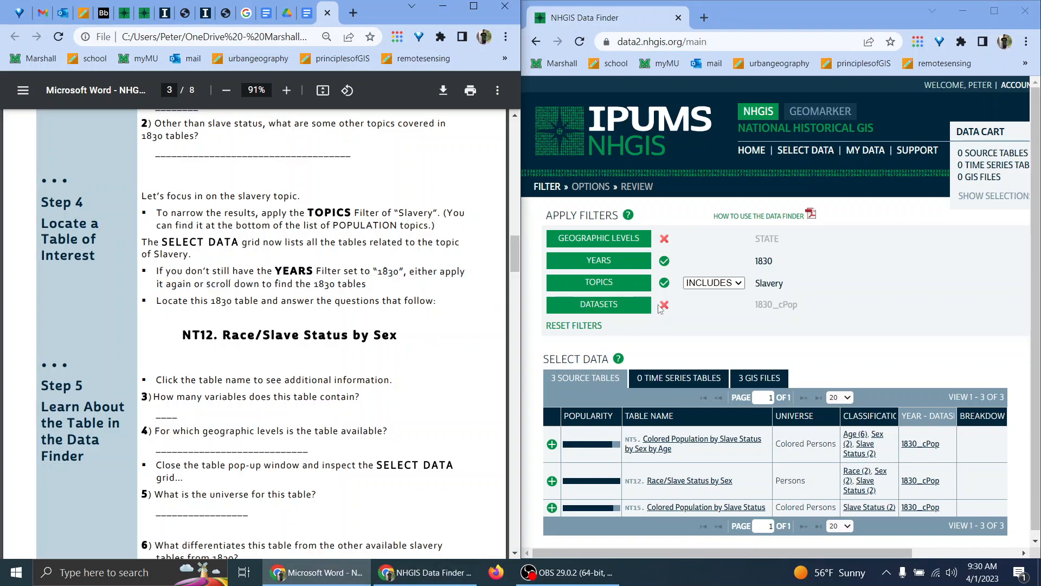
{"action": "left_click", "coordinate": [663, 305]}
{"action": "left_click", "coordinate": [665, 238]}
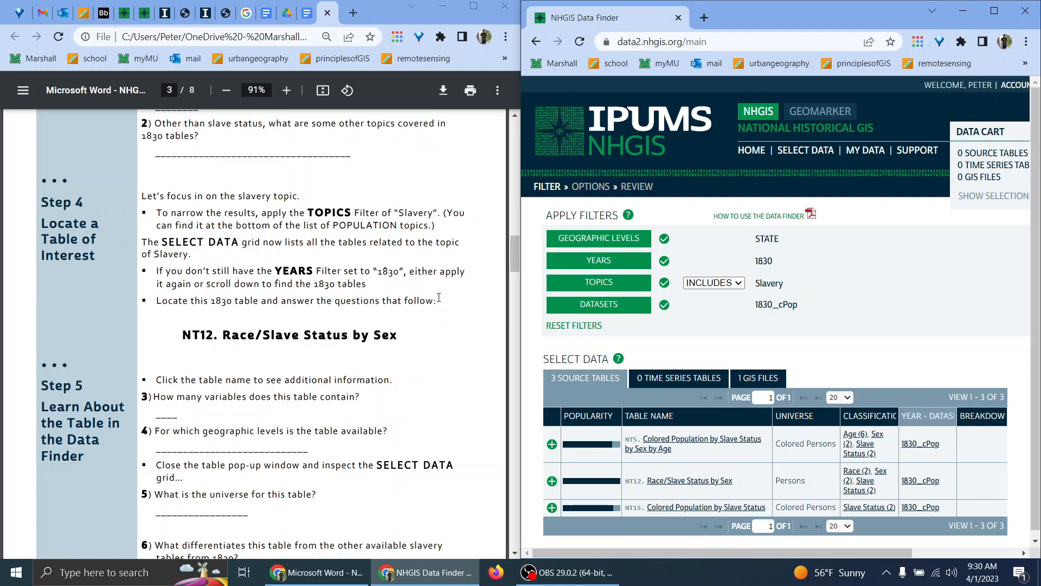
Review the Step 5 questions and add source table NT12, Race/Slave Status by Sex, to the data cart.
{"action": "scroll", "coordinate": [440, 298], "scroll_direction": "down", "scroll_amount": 1}
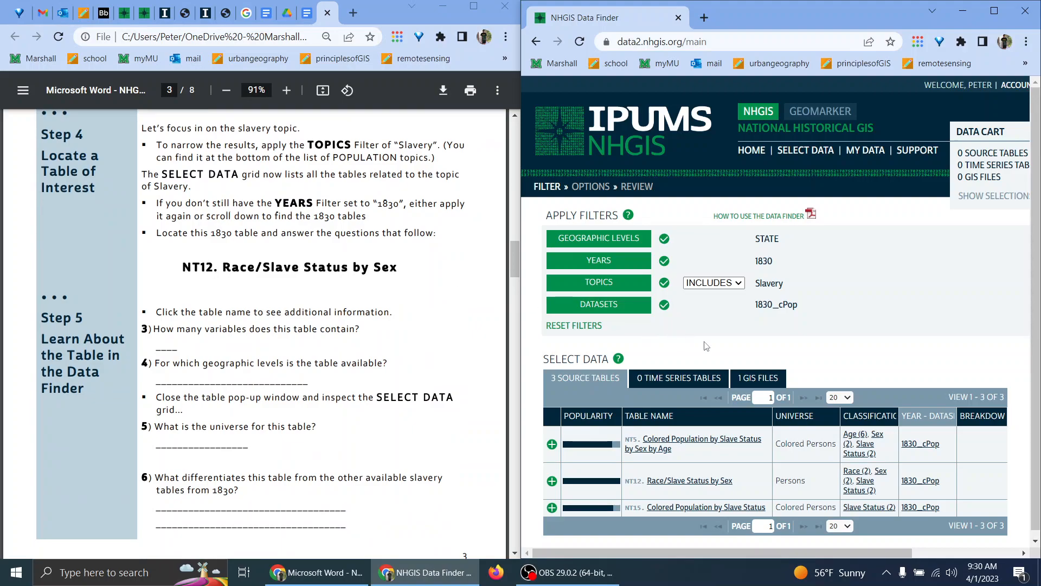
{"action": "scroll", "coordinate": [727, 352], "scroll_direction": "down", "scroll_amount": 1}
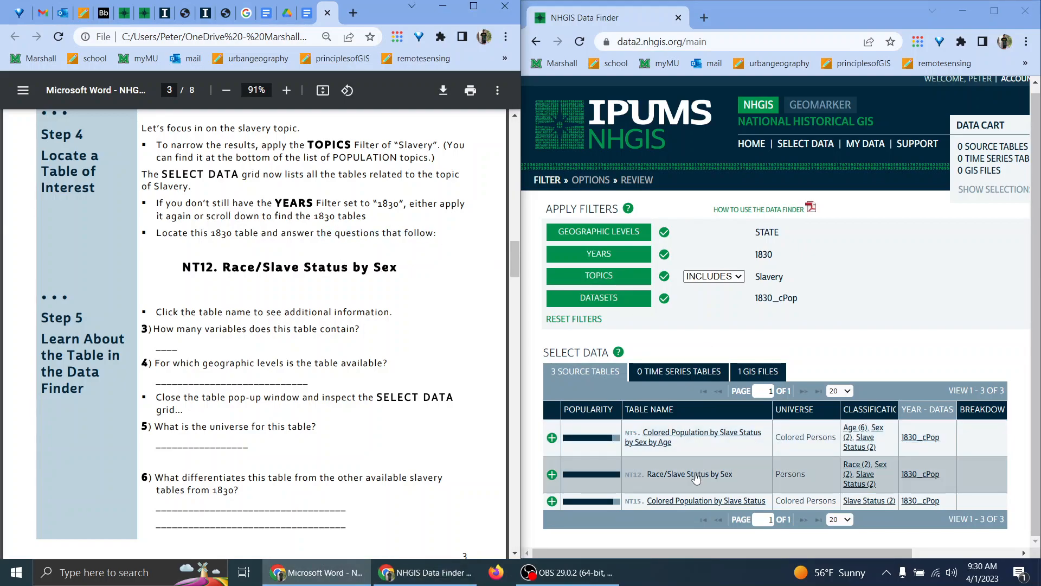
{"action": "left_click", "coordinate": [551, 474]}
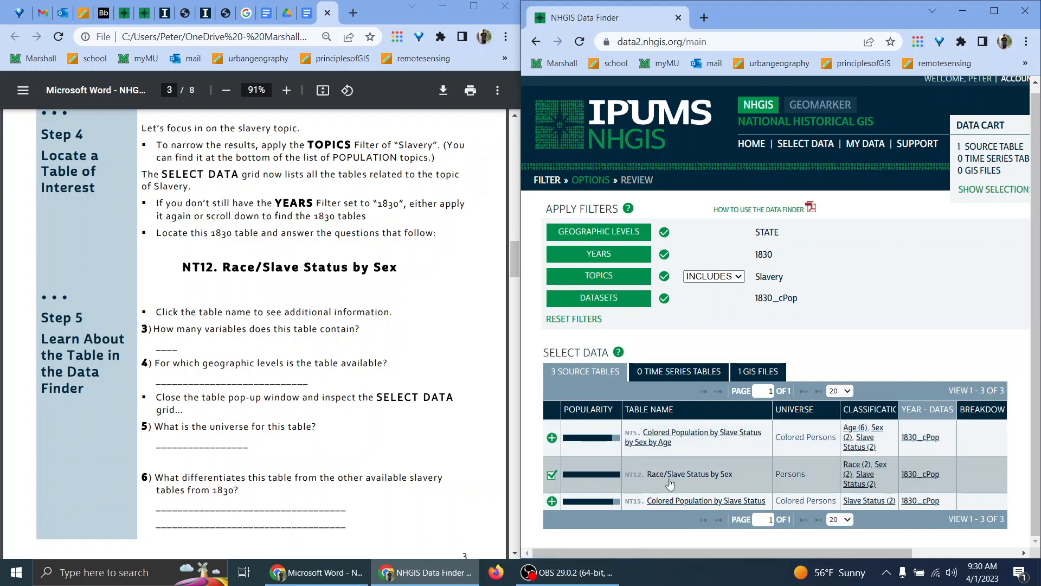
Check the variables in the NT12 table details and enter 6 as question 3's answer in the exercise document.
{"action": "left_click", "coordinate": [672, 475]}
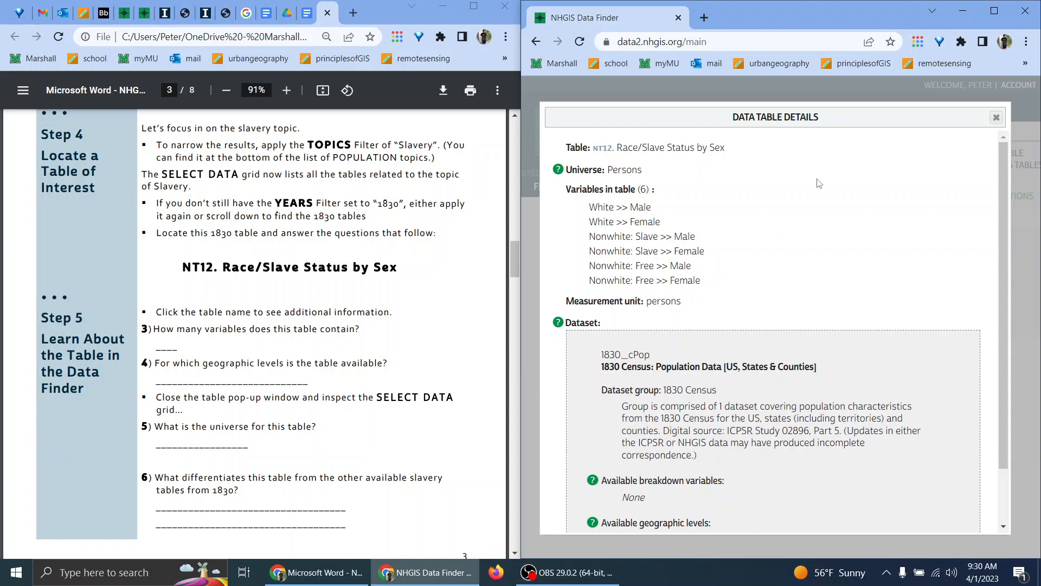
{"action": "left_click", "coordinate": [996, 118]}
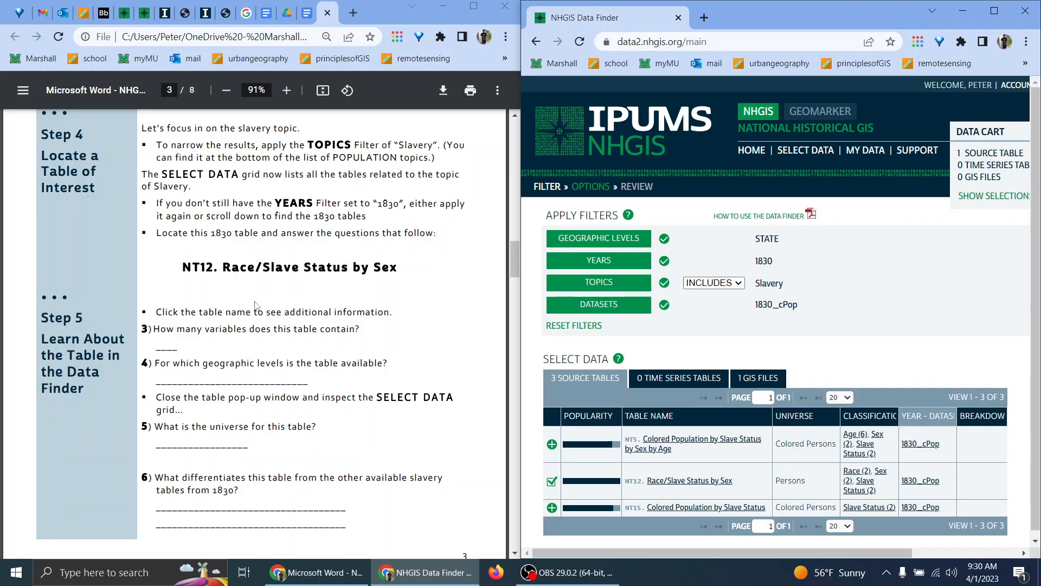
{"action": "scroll", "coordinate": [194, 309], "scroll_direction": "down", "scroll_amount": 1}
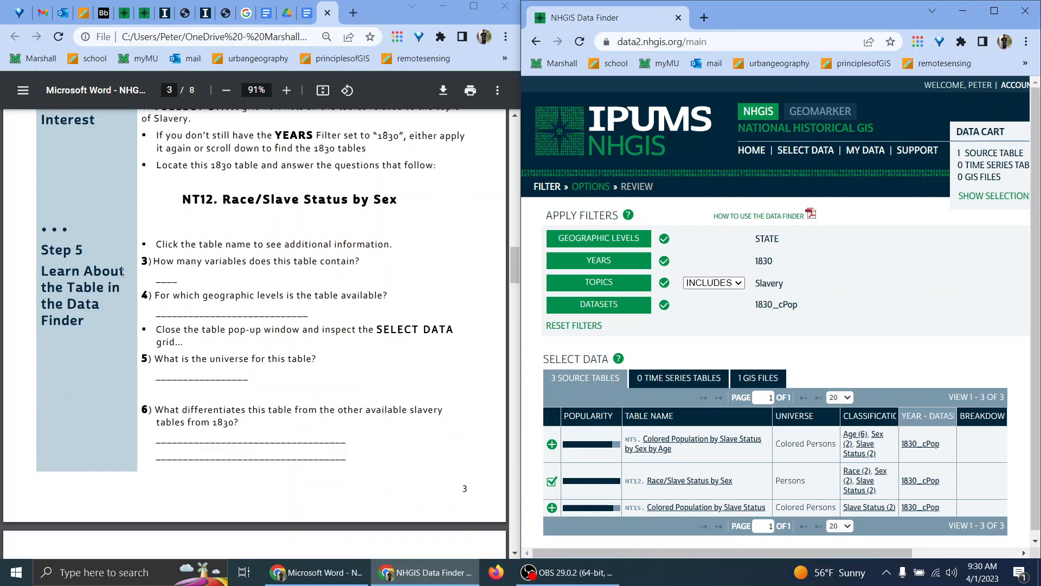
{"action": "left_click", "coordinate": [684, 480]}
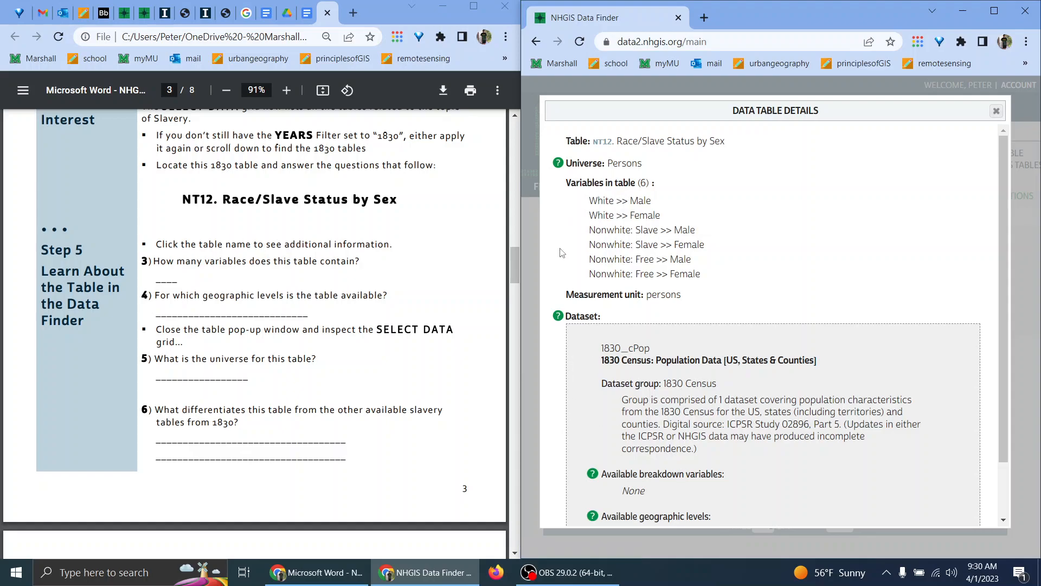
{"action": "left_click", "coordinate": [306, 22]}
{"action": "scroll", "coordinate": [195, 361], "scroll_direction": "down", "scroll_amount": 7}
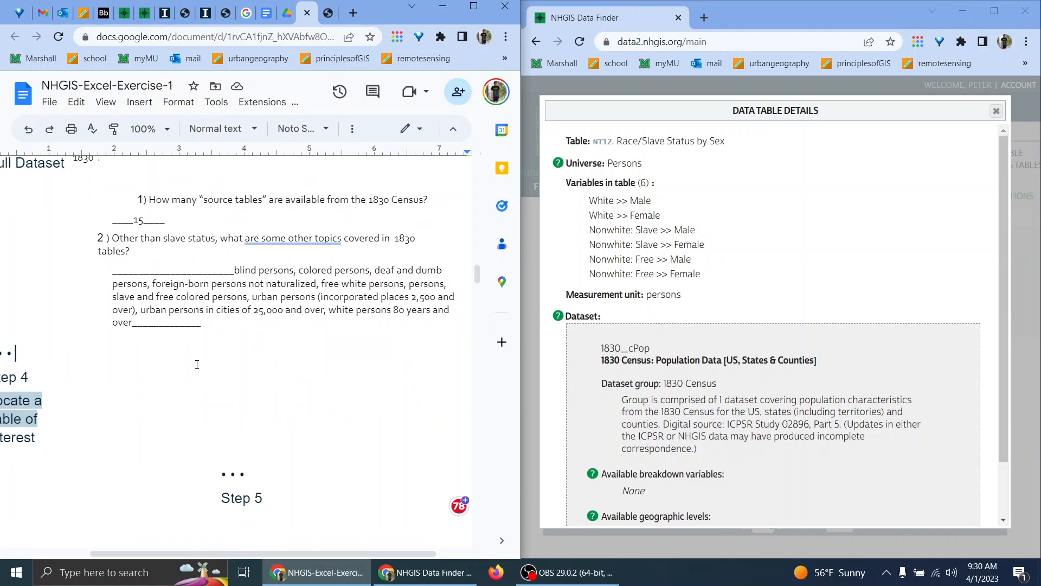
{"action": "left_click", "coordinate": [246, 271]}
{"action": "type", "text": "6__"}
Look up NT12's available geographic levels and answer question 4 with "nation, state, county (by state)".
{"action": "left_click", "coordinate": [288, 312]}
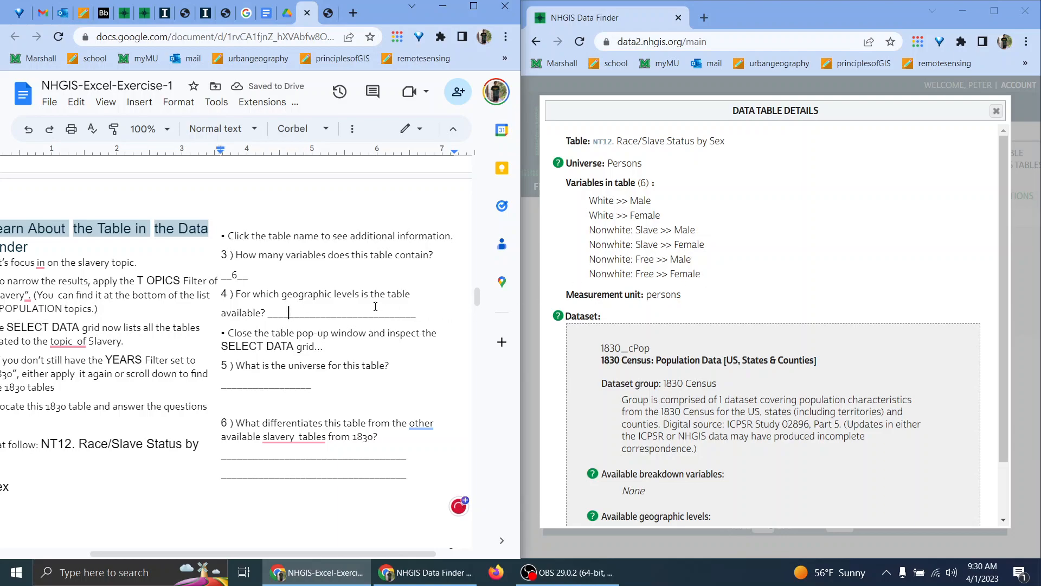
{"action": "scroll", "coordinate": [698, 244], "scroll_direction": "down", "scroll_amount": 2}
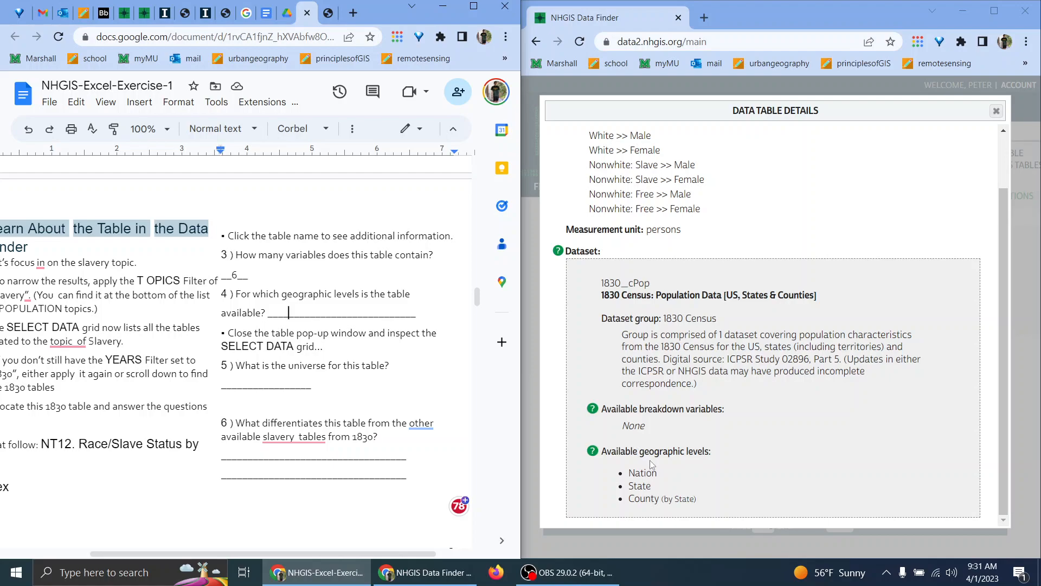
{"action": "type", "text": "nation, state, co"}
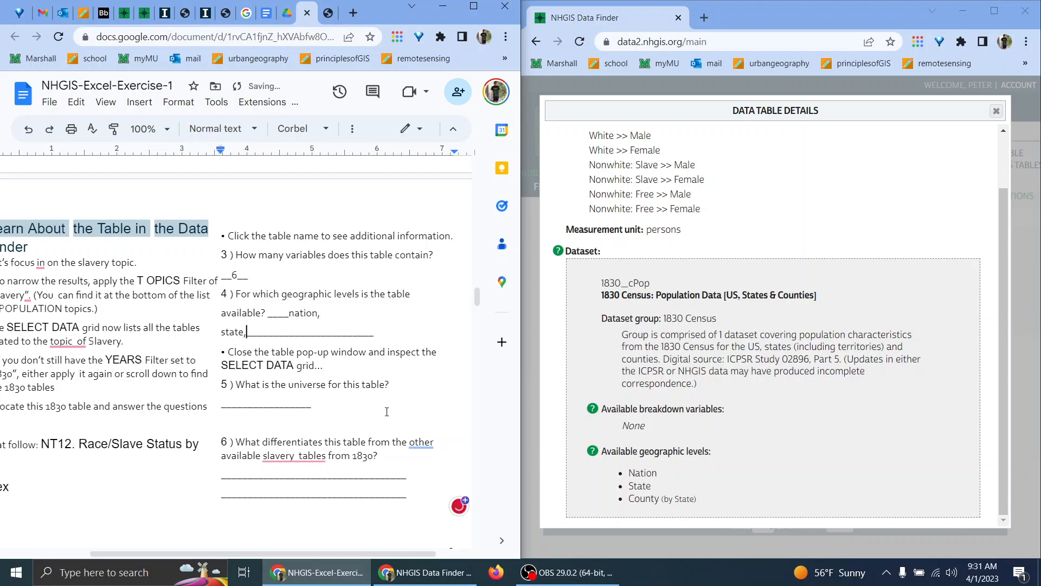
{"action": "type", "text": "unty (by"}
{"action": "type", "text": " state)"}
{"action": "left_click_drag", "start_coordinate": [730, 496], "coordinate": [616, 451]}
{"action": "left_click", "coordinate": [615, 450]}
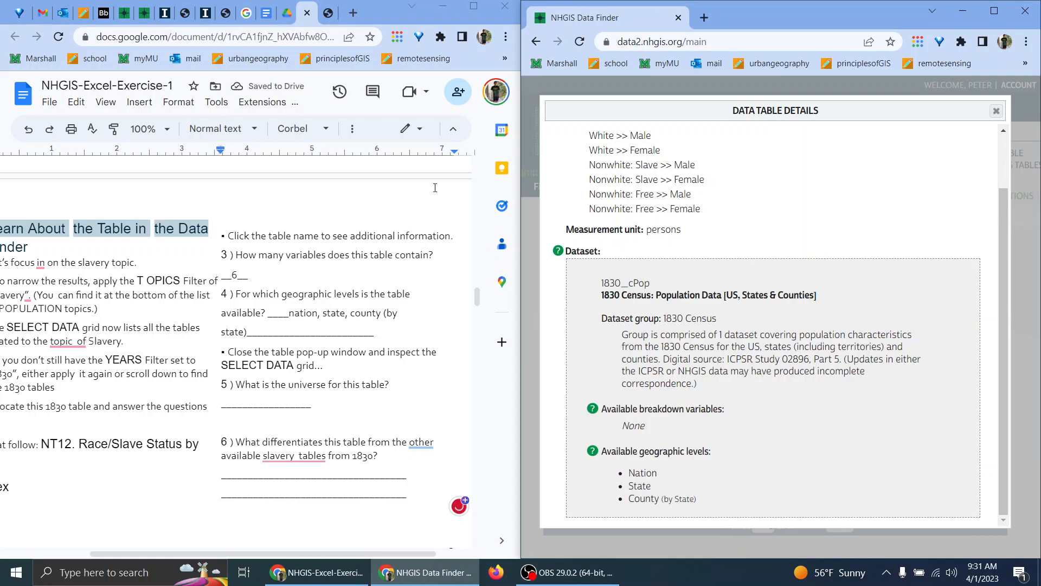
Follow the PDF instruction to close the NT12 details, and answer question 5 in the document with "persons".
{"action": "left_click", "coordinate": [360, 274]}
{"action": "key", "text": "ctrl+Tab"}
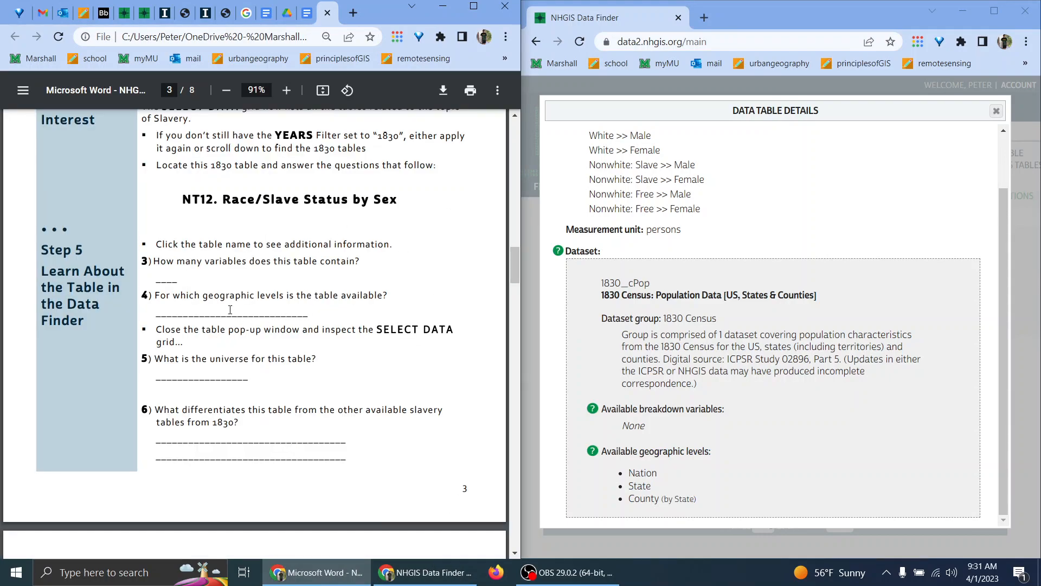
{"action": "left_click_drag", "start_coordinate": [197, 322], "coordinate": [244, 328]}
{"action": "left_click", "coordinate": [284, 327]}
{"action": "left_click", "coordinate": [996, 111]}
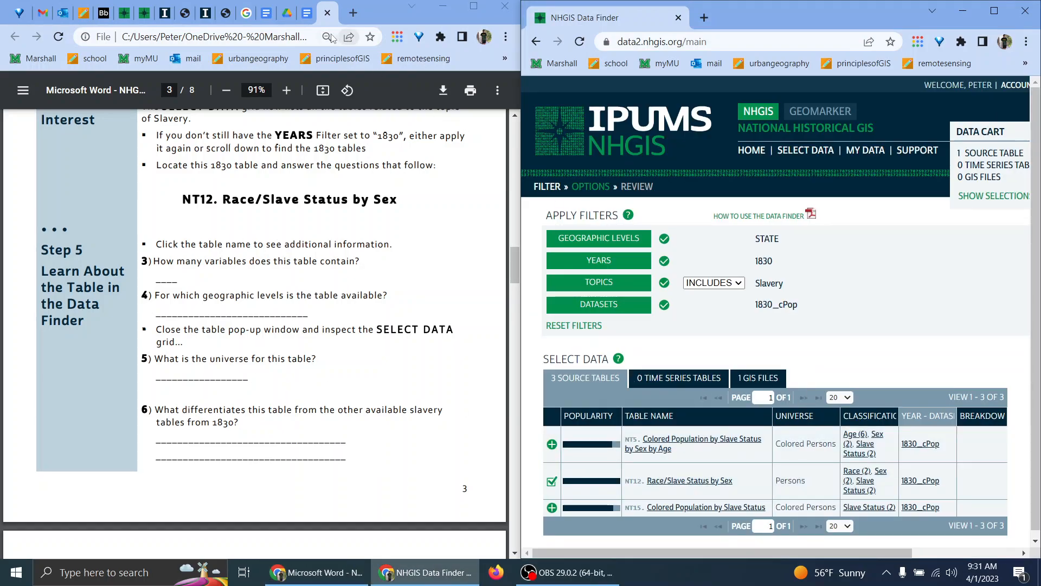
{"action": "left_click", "coordinate": [307, 13]}
{"action": "left_click", "coordinate": [274, 402]}
{"action": "type", "text": "persons_______"}
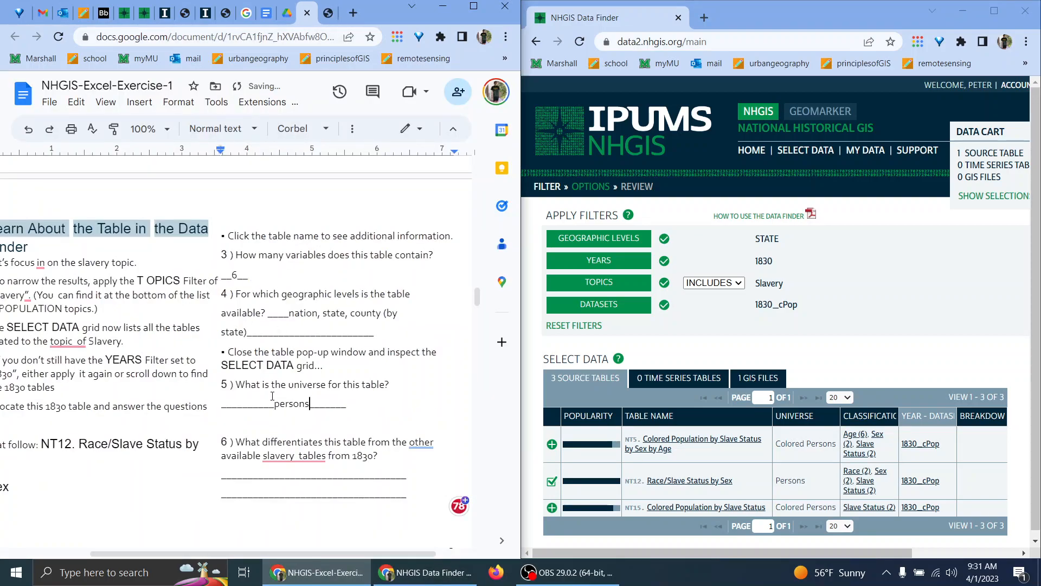
Read question 6 in the PDF and examine the variables of table NT5 in the Data Finder.
{"action": "key", "text": "ctrl+Tab"}
{"action": "scroll", "coordinate": [210, 286], "scroll_direction": "down", "scroll_amount": 3}
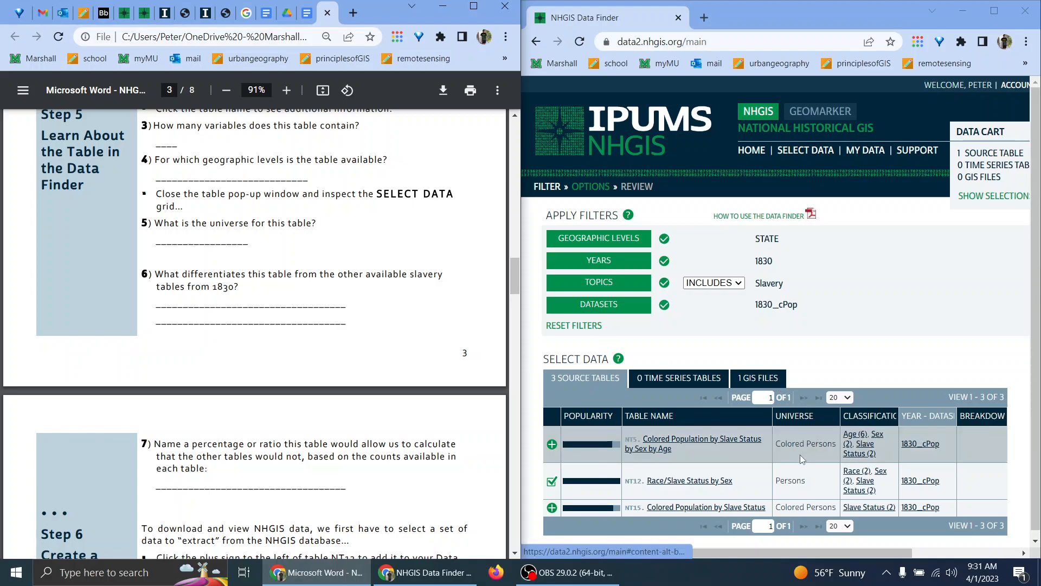
{"action": "left_click", "coordinate": [673, 440]}
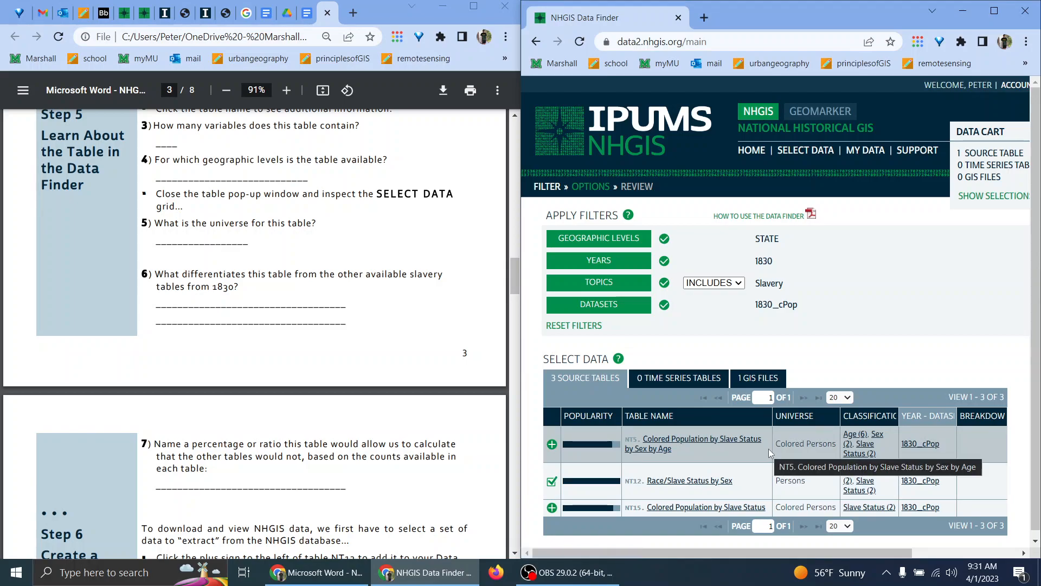
{"action": "left_click", "coordinate": [694, 446]}
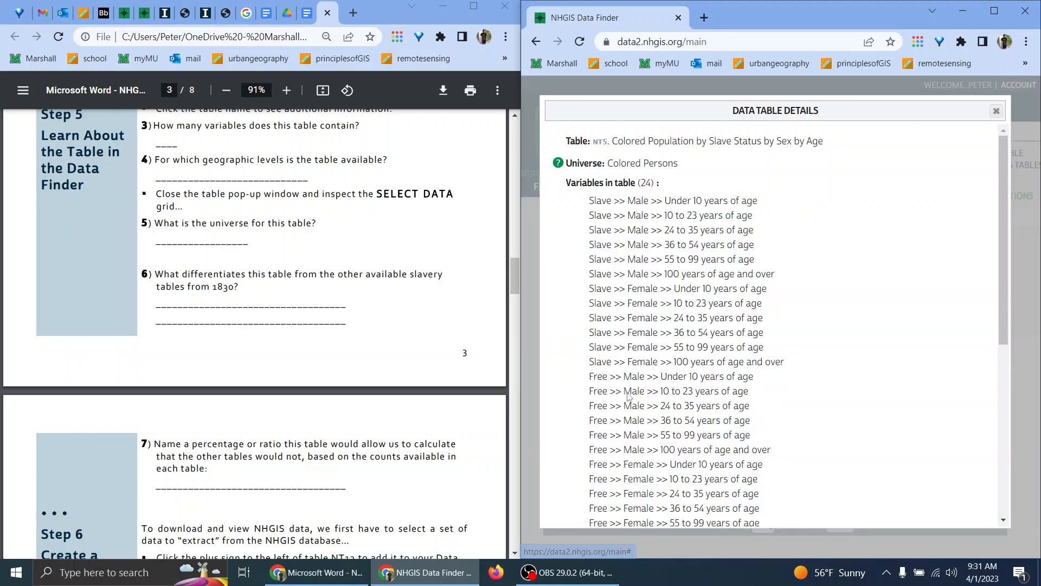
{"action": "left_click", "coordinate": [996, 110]}
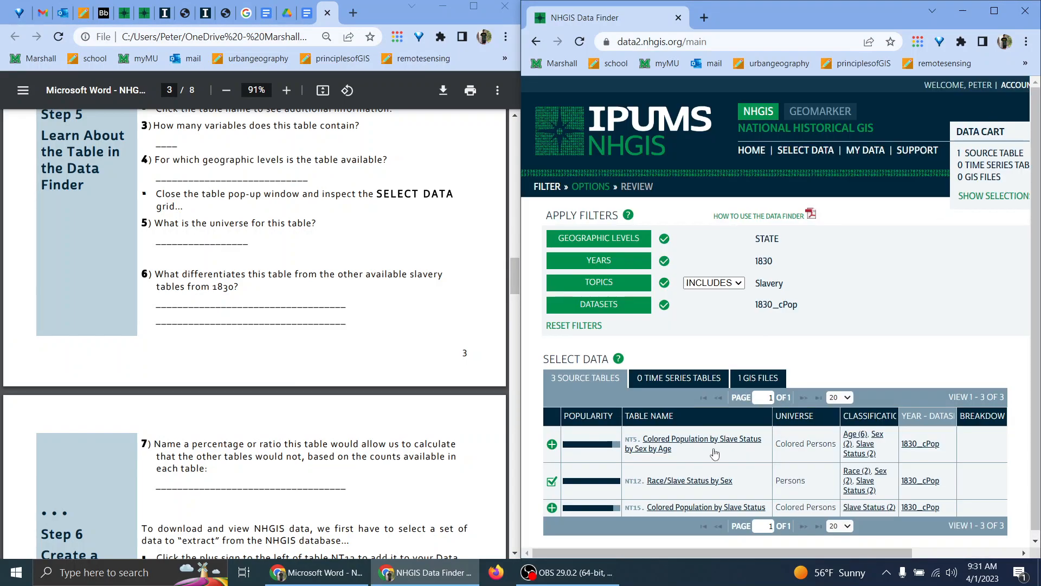
{"action": "left_click", "coordinate": [253, 304]}
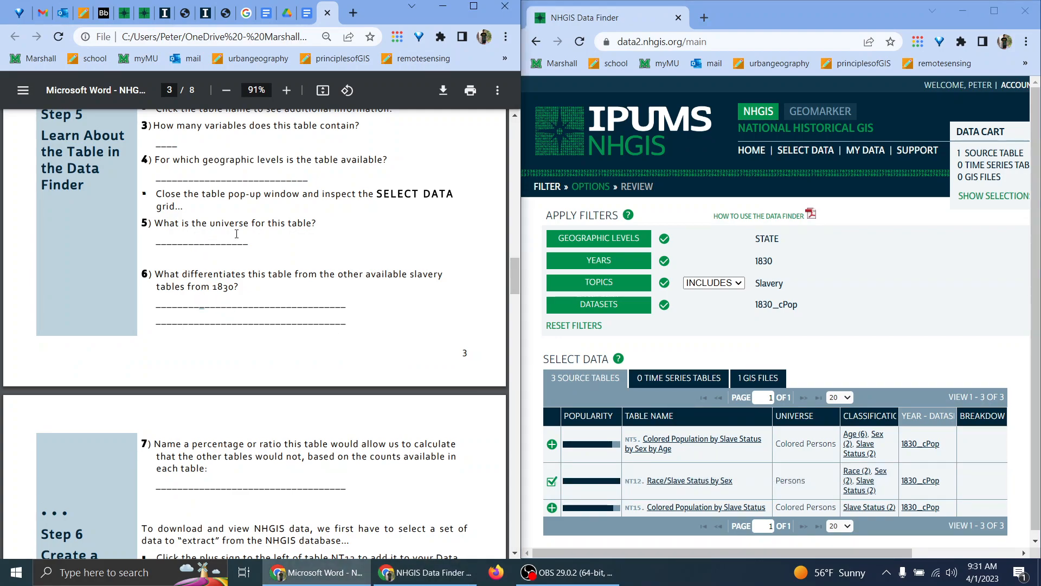
Begin question 6's answer with NT5's title copied as plain text, followed by "includes age.".
{"action": "key", "text": "ctrl+shift+Tab"}
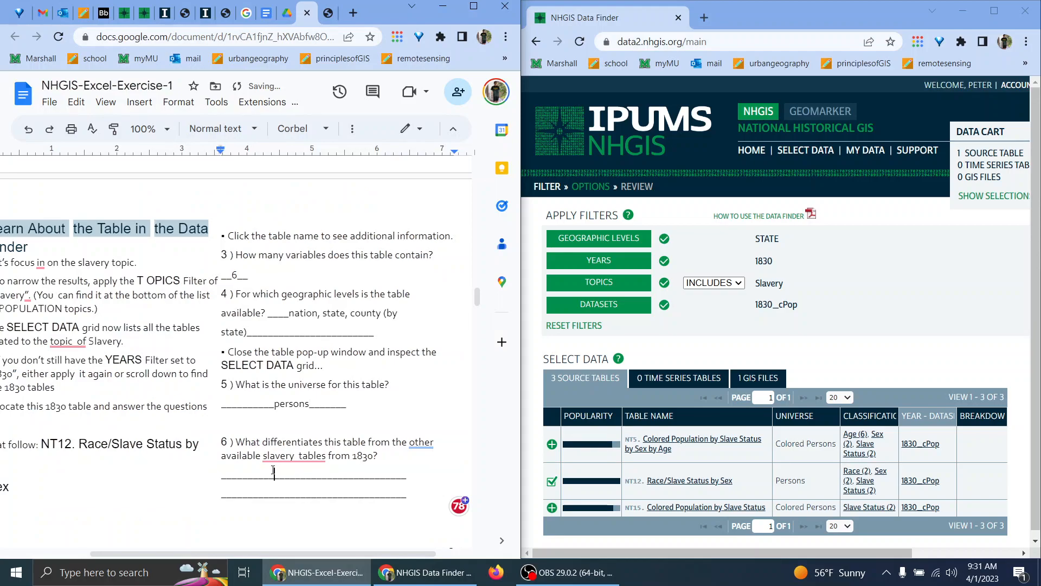
{"action": "type", "text": "N"}
{"action": "left_click_drag", "start_coordinate": [672, 449], "coordinate": [627, 441]}
{"action": "key", "text": "ctrl+c"}
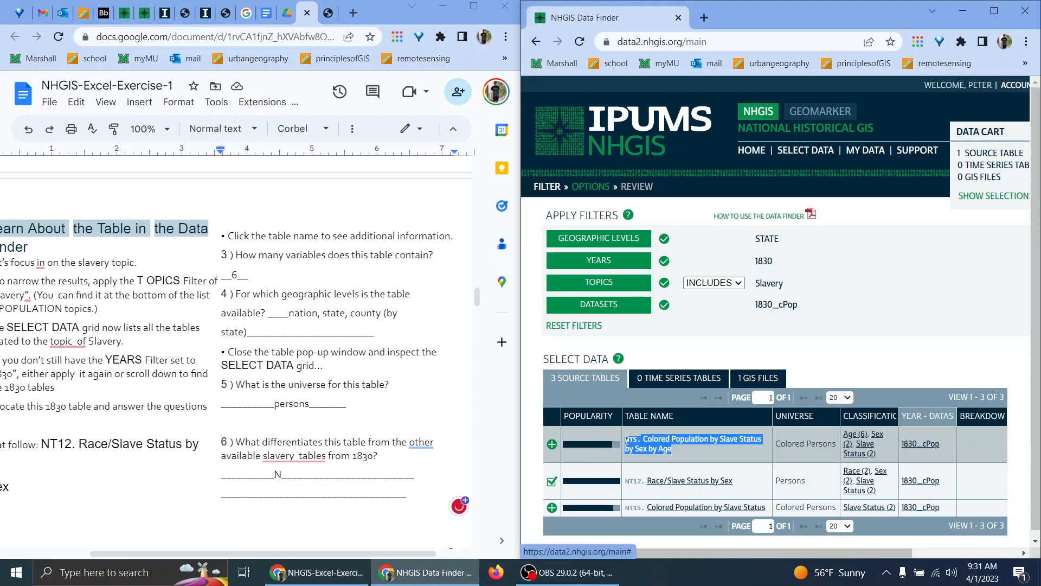
{"action": "double_click", "coordinate": [277, 474]}
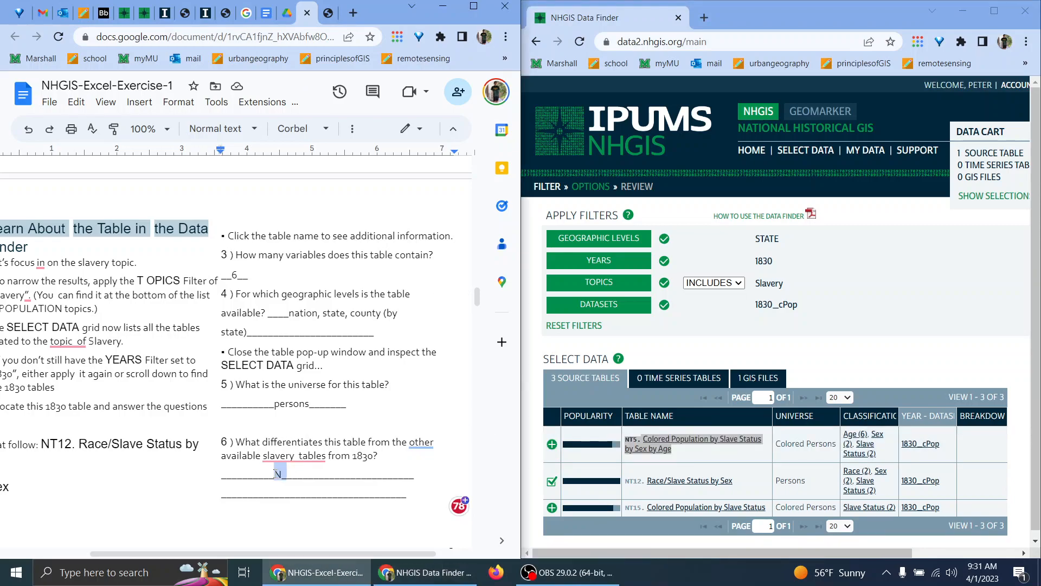
{"action": "key", "text": "ctrl+v"}
{"action": "key", "text": "ctrl+z"}
{"action": "key", "text": "ctrl+shift+v"}
{"action": "type", "text": "includes age"}
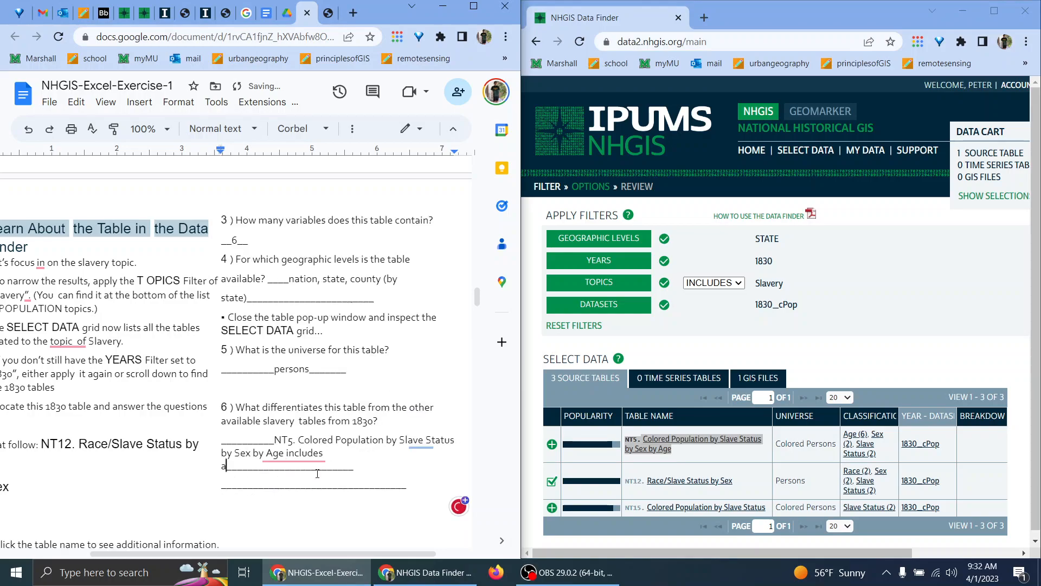
{"action": "type", "text": "."}
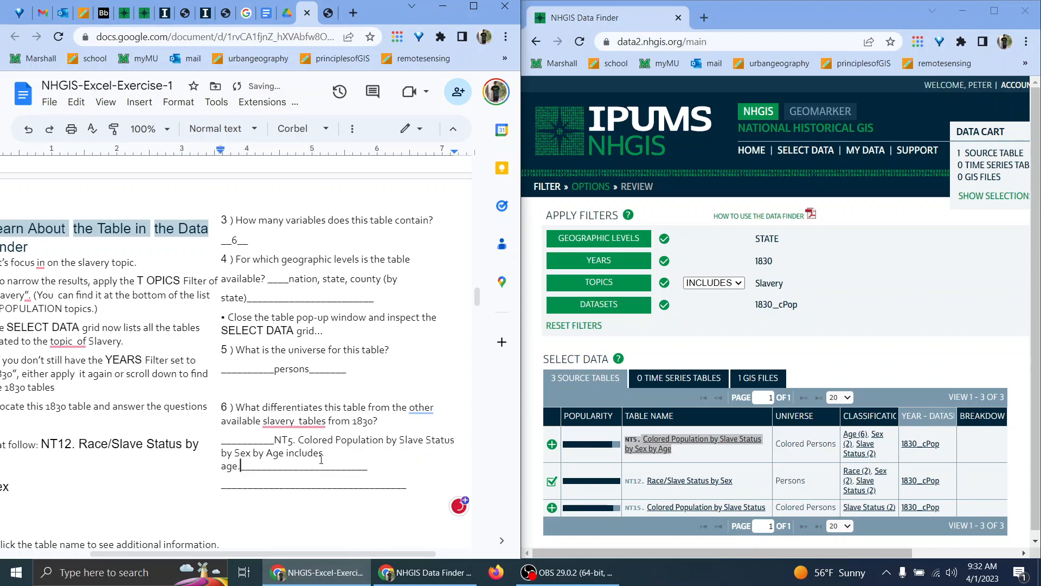
Check table NT15's details, and in question 6 add a line break after "age." and "The table" before NT5.
{"action": "left_click", "coordinate": [678, 507]}
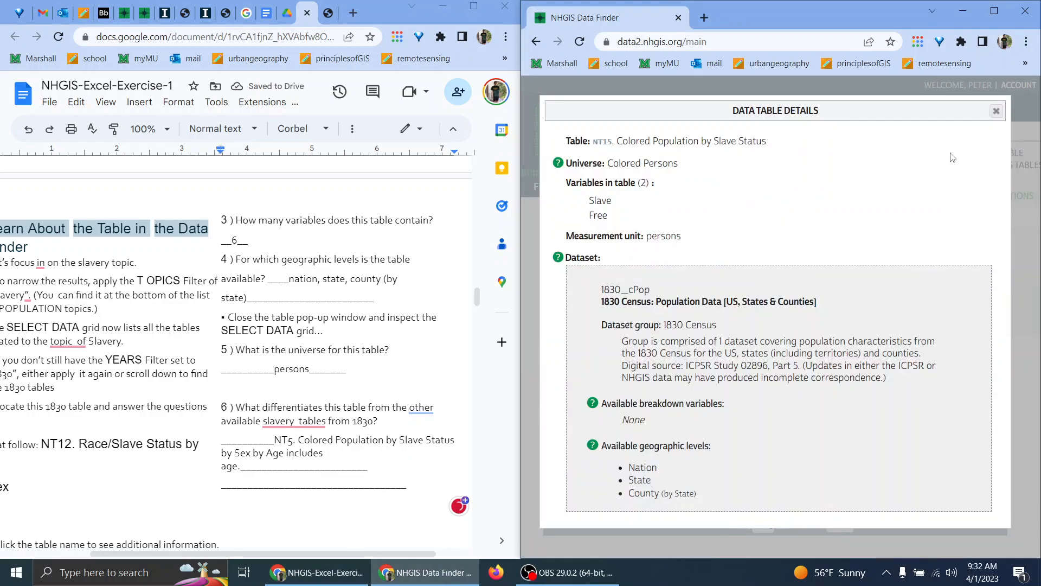
{"action": "left_click", "coordinate": [996, 111]}
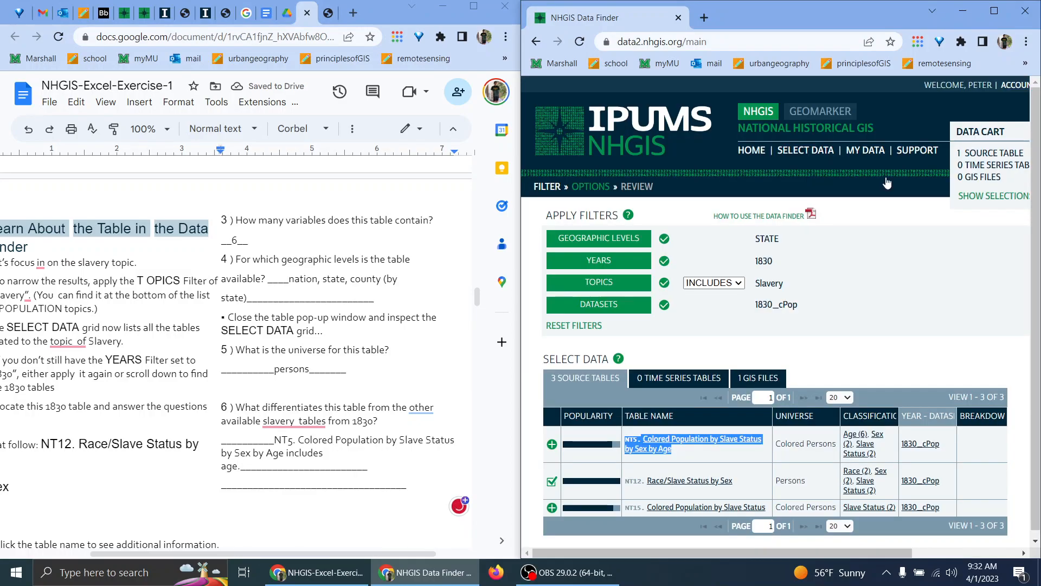
{"action": "left_click", "coordinate": [240, 465]}
{"action": "key", "text": "Return"}
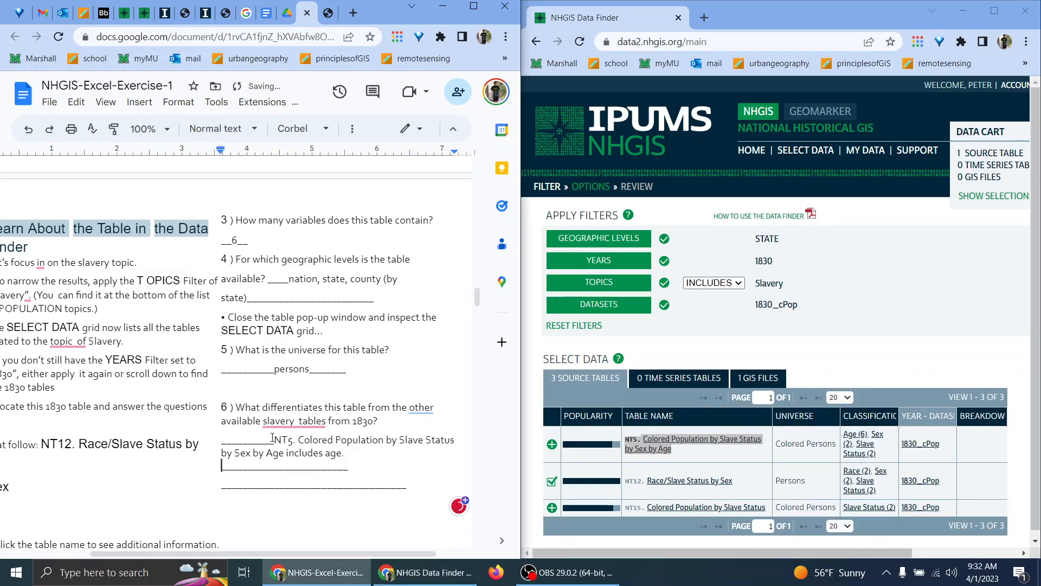
{"action": "left_click", "coordinate": [280, 435]}
{"action": "type", "text": "The table"}
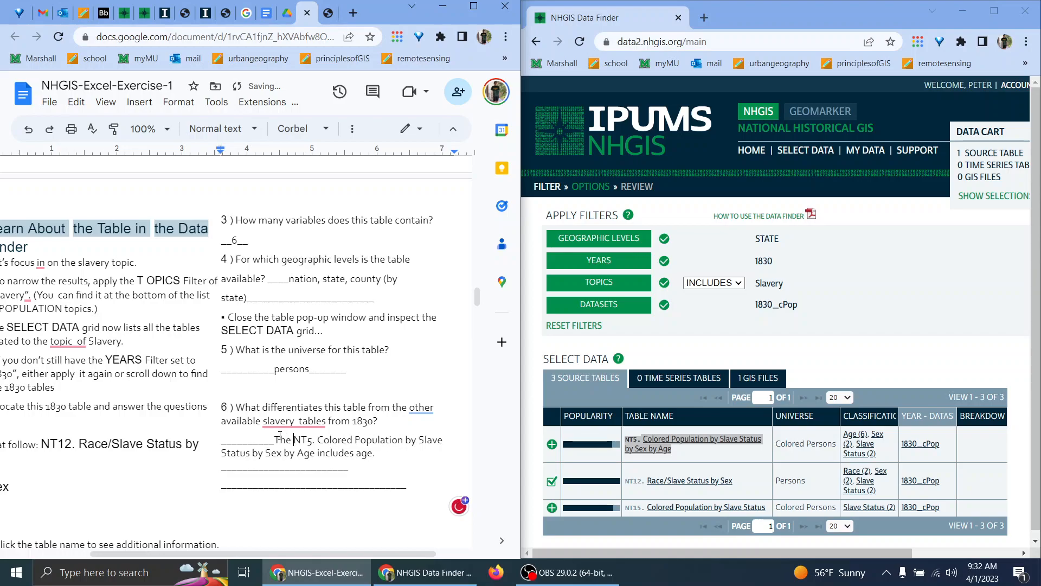
{"action": "left_click", "coordinate": [345, 453]}
Add "The table NT15. Colored Population by Slave Status includes only slave or free." to question 6's answer, copying the title from the grid.
{"action": "left_click_drag", "start_coordinate": [769, 509], "coordinate": [624, 507]}
{"action": "key", "text": "ctrl+c"}
{"action": "left_click", "coordinate": [280, 465]}
{"action": "type", "text": "The table"}
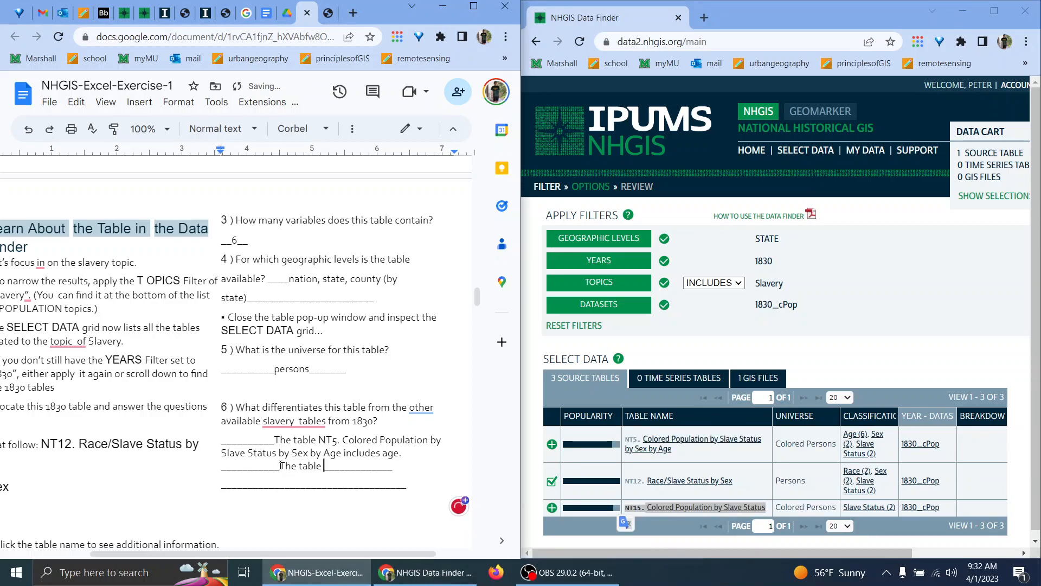
{"action": "key", "text": "ctrl+v"}
{"action": "type", "text": "incl"}
{"action": "key", "text": "ctrl+z"}
{"action": "key", "text": "ctrl+z"}
{"action": "key", "text": "ctrl+y"}
{"action": "key", "text": "ctrl+v"}
{"action": "type", "text": "includes only"}
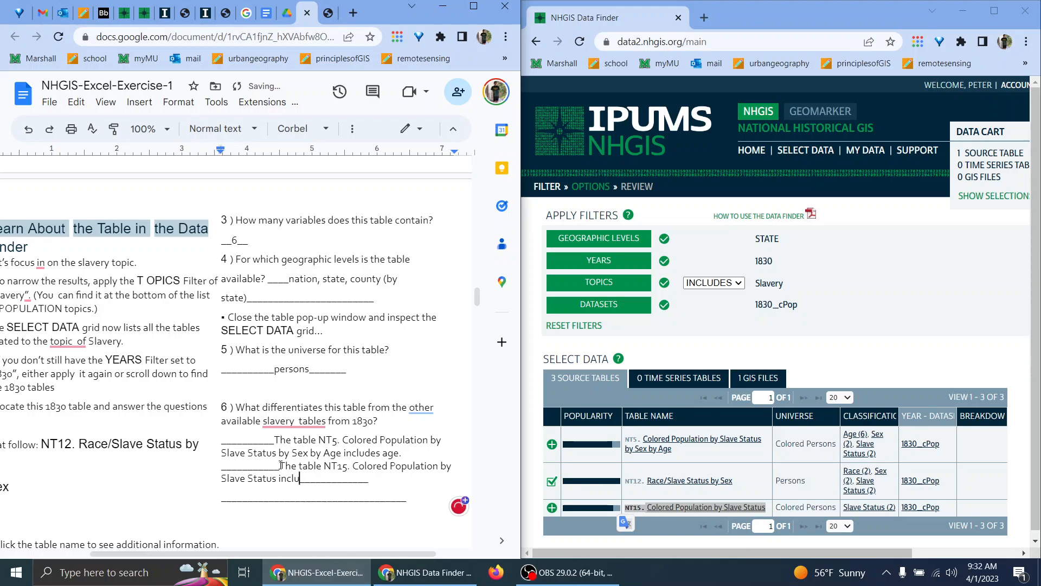
{"action": "type", "text": " slave or free."}
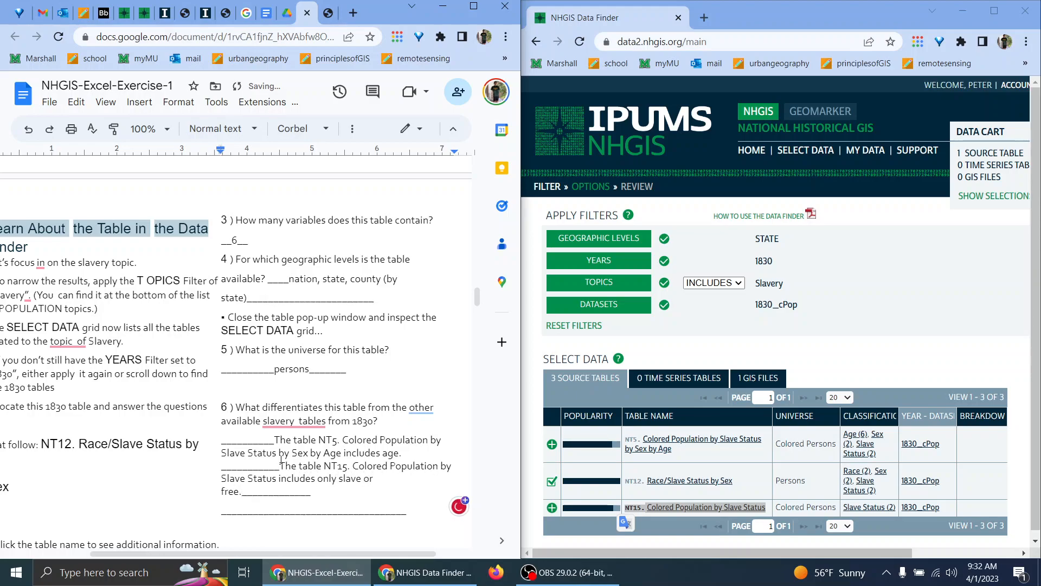
Read question 7 in the PDF and compare the variables listed in the details of tables NT5 and NT12.
{"action": "key", "text": "ctrl+Tab"}
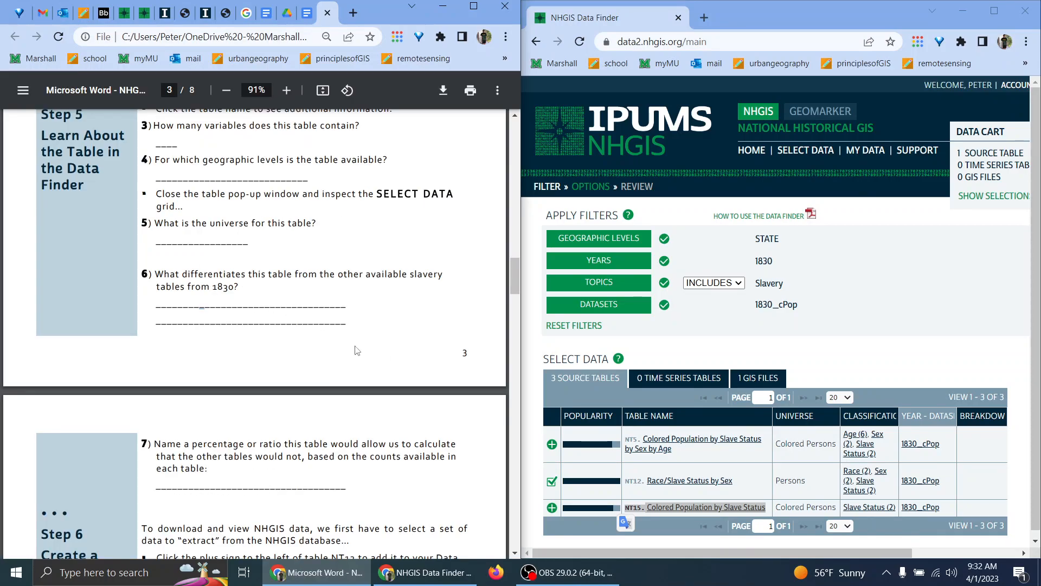
{"action": "scroll", "coordinate": [304, 350], "scroll_direction": "down", "scroll_amount": 3}
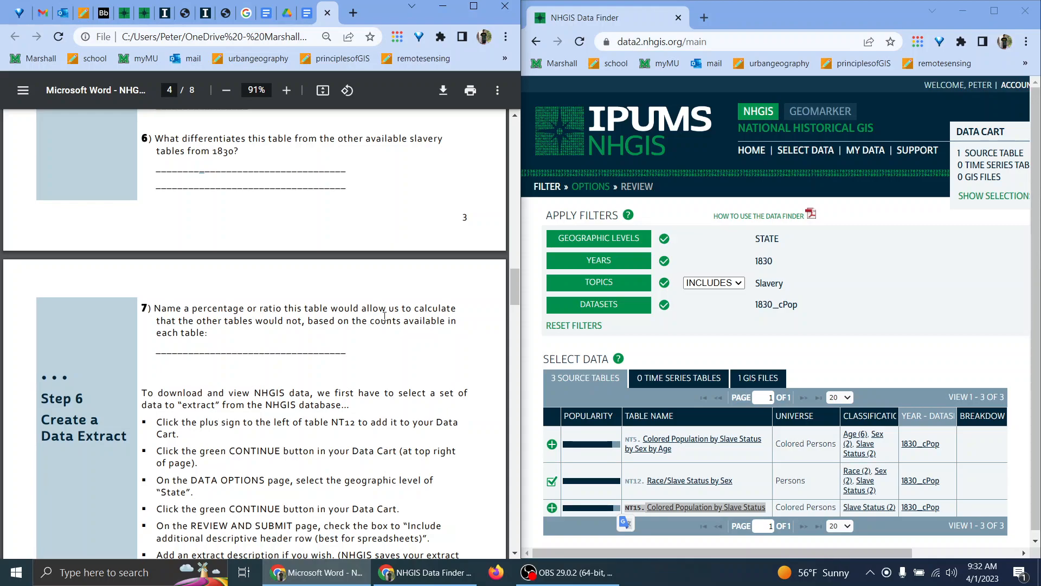
{"action": "left_click", "coordinate": [703, 439]}
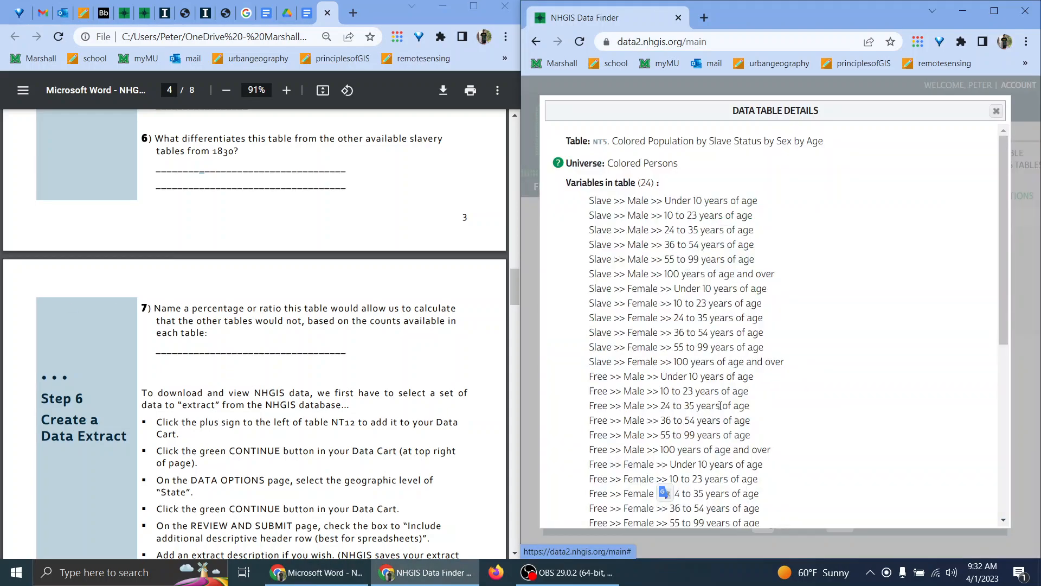
{"action": "scroll", "coordinate": [774, 228], "scroll_direction": "down", "scroll_amount": 4}
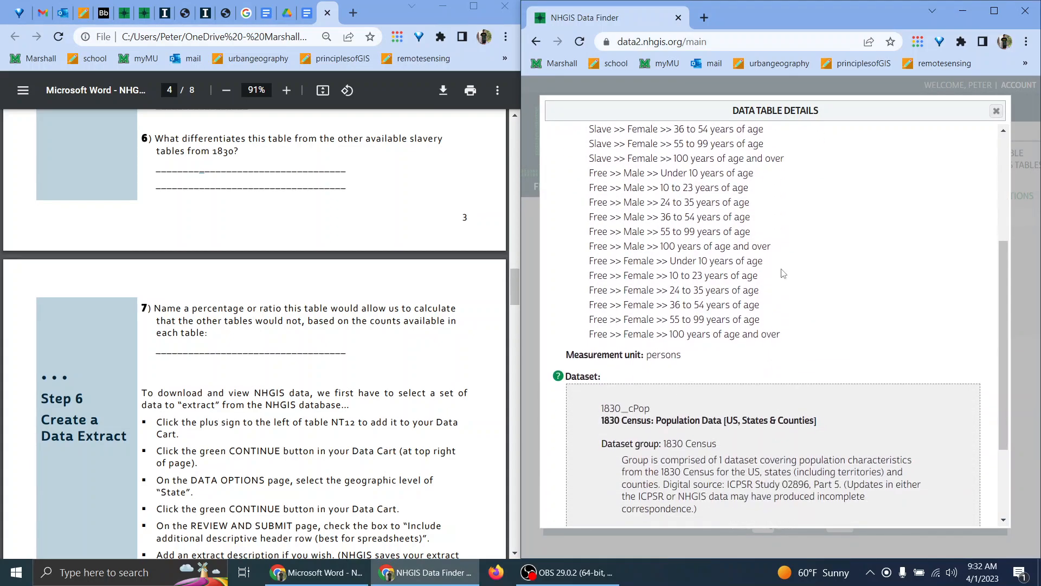
{"action": "left_click", "coordinate": [996, 111]}
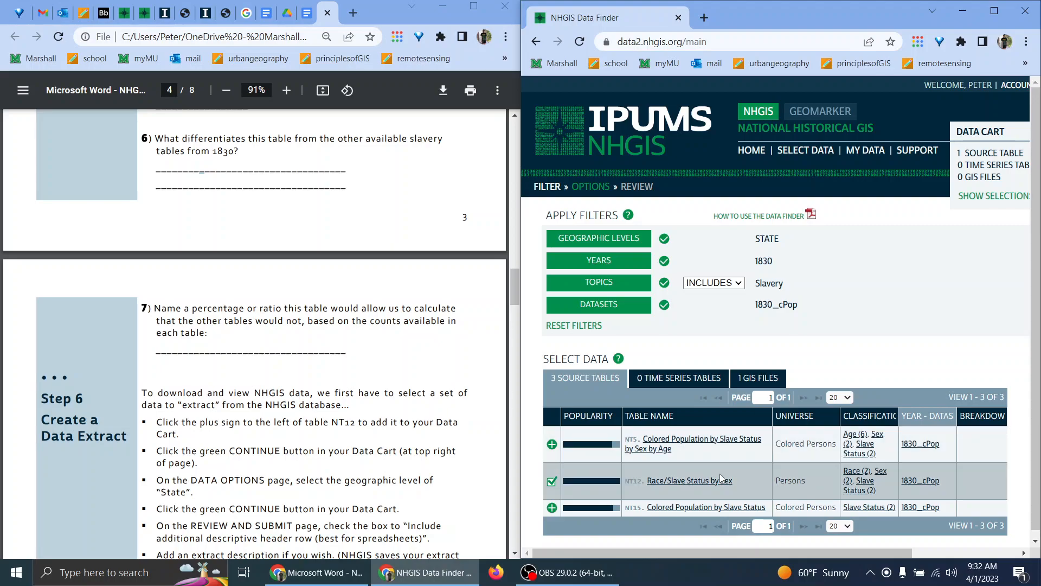
{"action": "left_click", "coordinate": [689, 480]}
{"action": "left_click_drag", "start_coordinate": [692, 259], "coordinate": [644, 259]}
{"action": "left_click", "coordinate": [673, 248]}
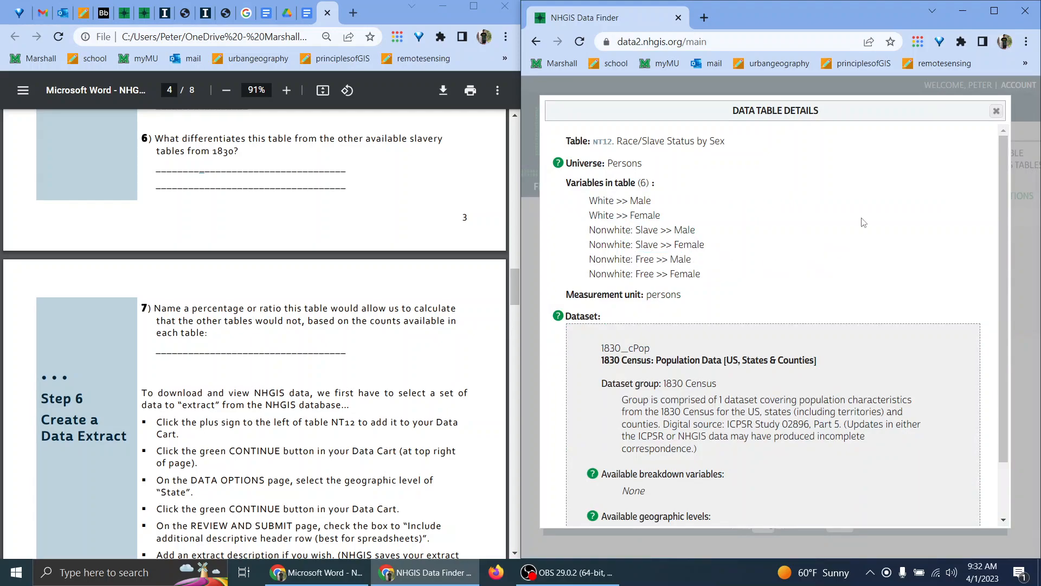
Examine the slave status, sex and age variables listed in the details of table NT5.
{"action": "left_click", "coordinate": [996, 111]}
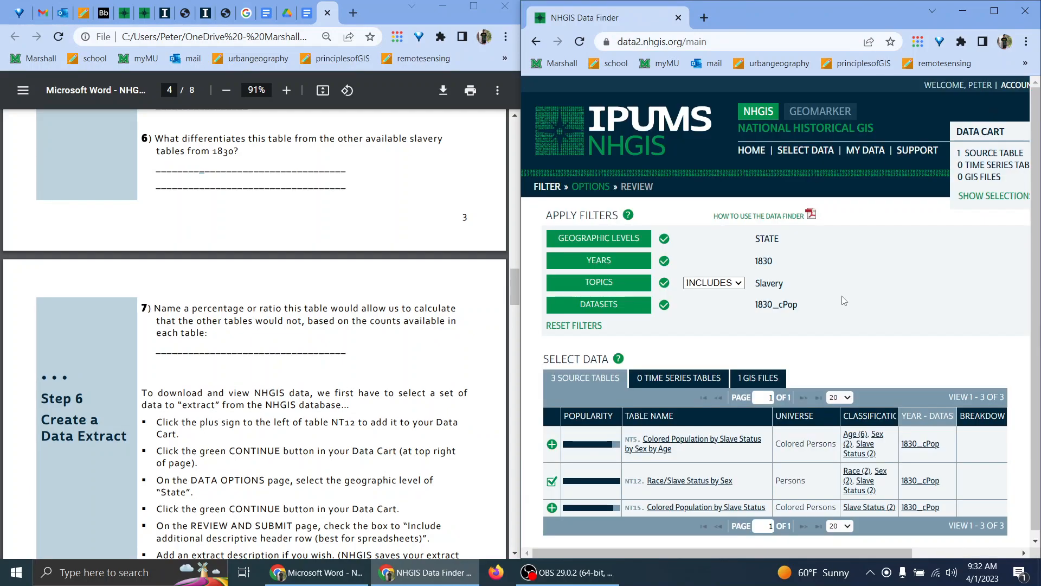
{"action": "left_click", "coordinate": [726, 481]}
{"action": "left_click", "coordinate": [701, 439]}
{"action": "scroll", "coordinate": [661, 304], "scroll_direction": "down", "scroll_amount": 4}
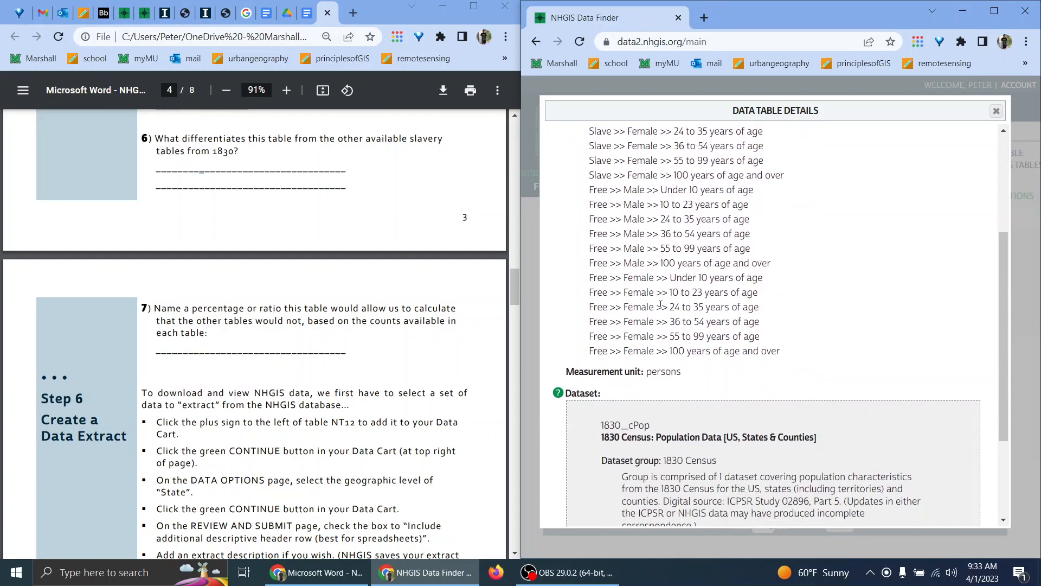
{"action": "scroll", "coordinate": [629, 299], "scroll_direction": "up", "scroll_amount": 3}
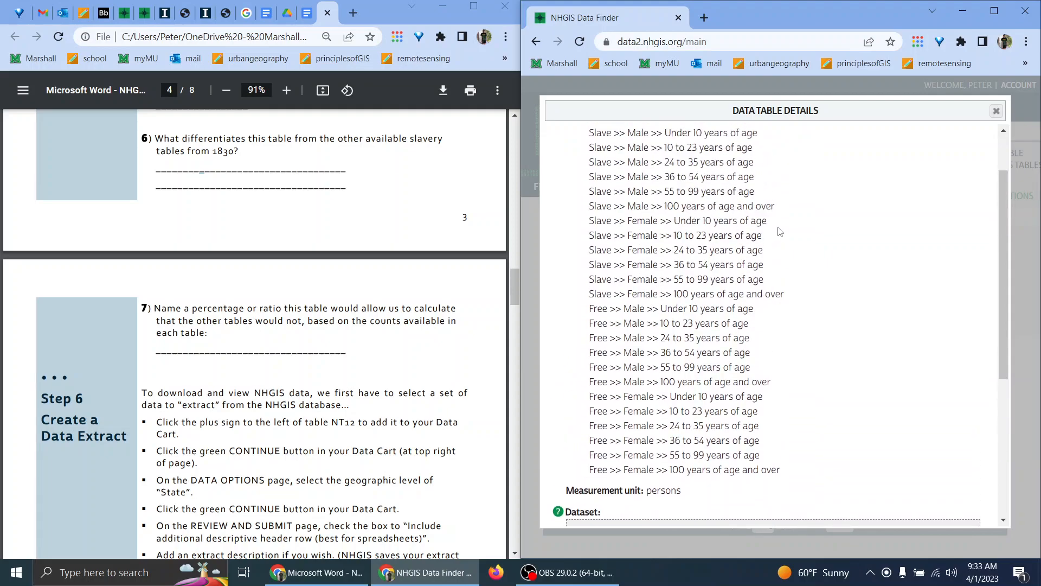
{"action": "left_click_drag", "start_coordinate": [582, 326], "coordinate": [750, 323]}
{"action": "left_click", "coordinate": [750, 324]}
{"action": "left_click_drag", "start_coordinate": [654, 368], "coordinate": [718, 368]}
{"action": "left_click", "coordinate": [719, 367]}
{"action": "scroll", "coordinate": [719, 367], "scroll_direction": "up", "scroll_amount": 3}
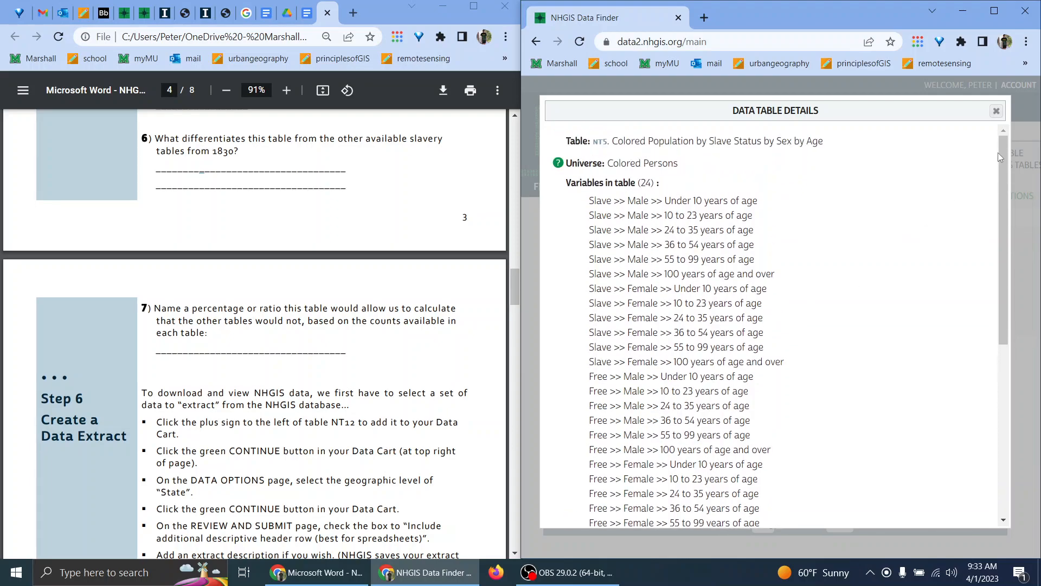
{"action": "left_click", "coordinate": [995, 112]}
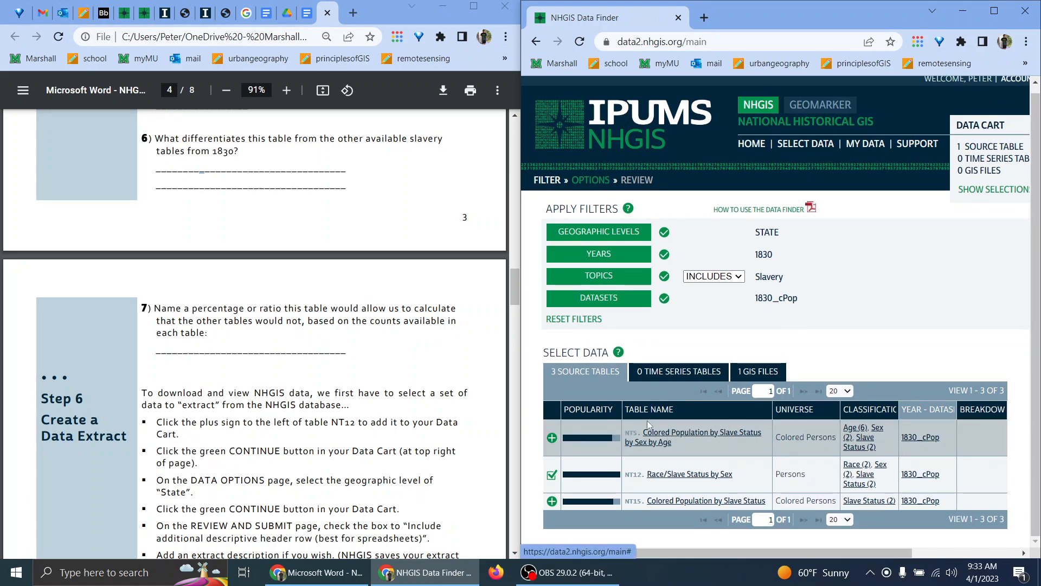
Reread question 7 in the PDF and check the variables and measurement unit in table NT15's details.
{"action": "scroll", "coordinate": [362, 372], "scroll_direction": "up", "scroll_amount": 1}
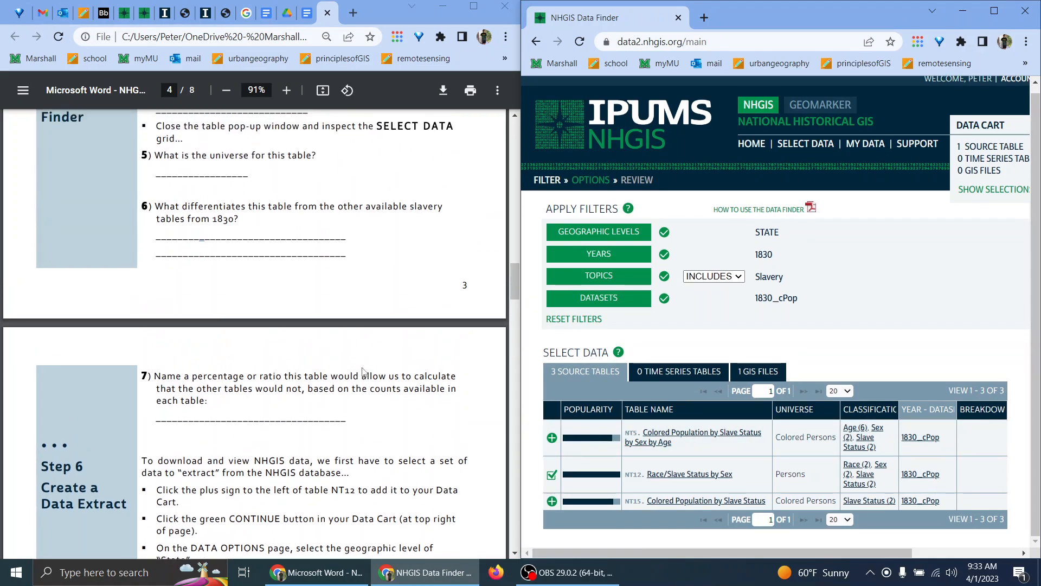
{"action": "left_click", "coordinate": [681, 501]}
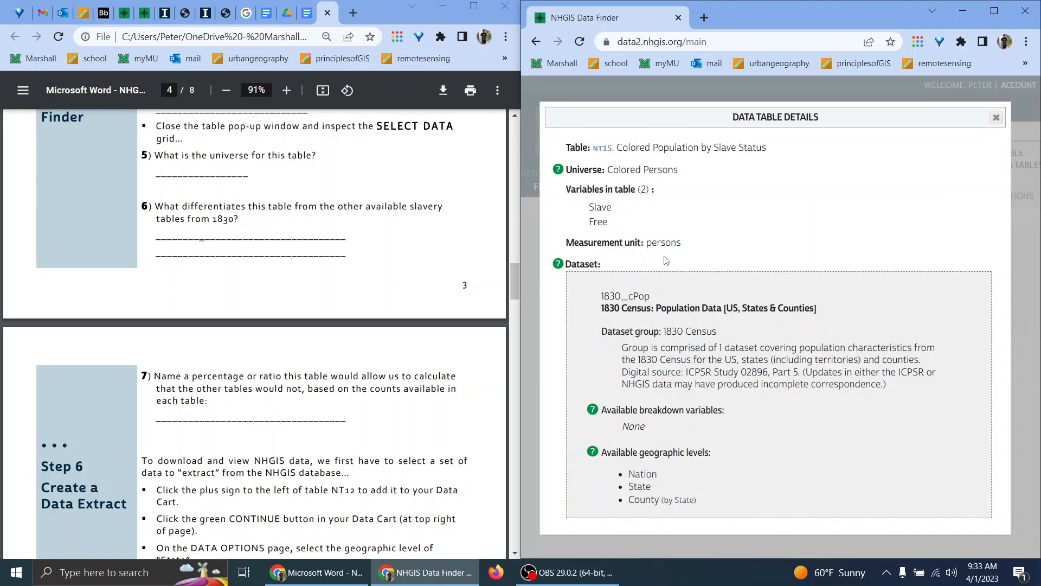
{"action": "left_click_drag", "start_coordinate": [648, 243], "coordinate": [683, 245]}
{"action": "left_click", "coordinate": [685, 247]}
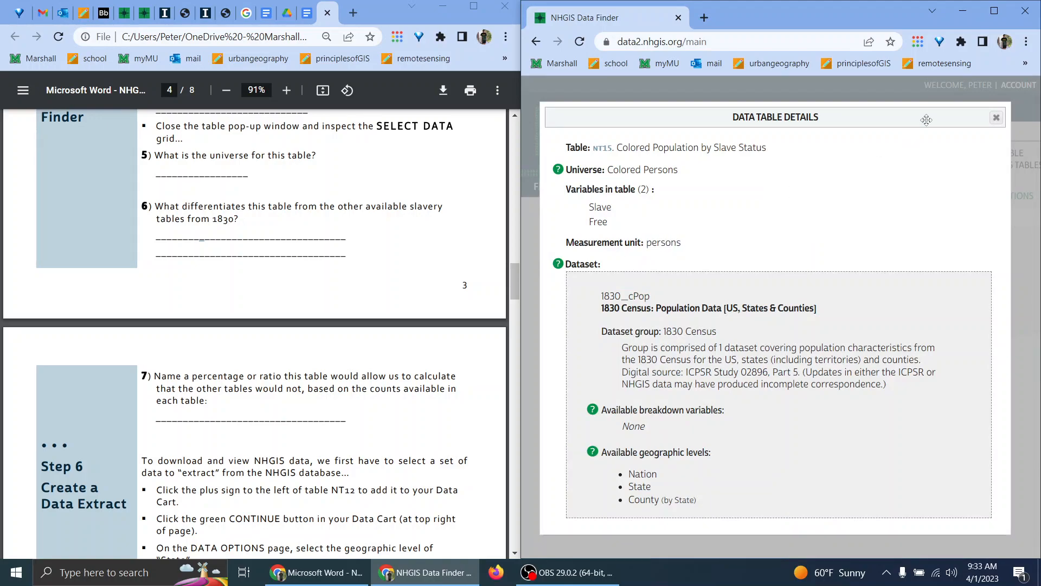
{"action": "left_click", "coordinate": [997, 118]}
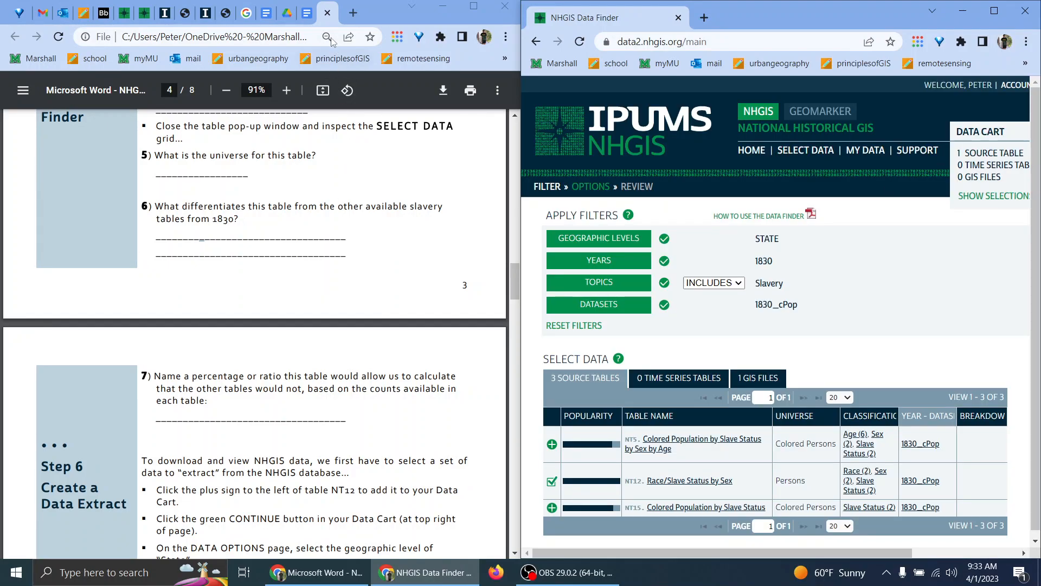
Answer question 7 in the Google Docs document with "the percentage of free nonwhite males in the population".
{"action": "left_click", "coordinate": [308, 13]}
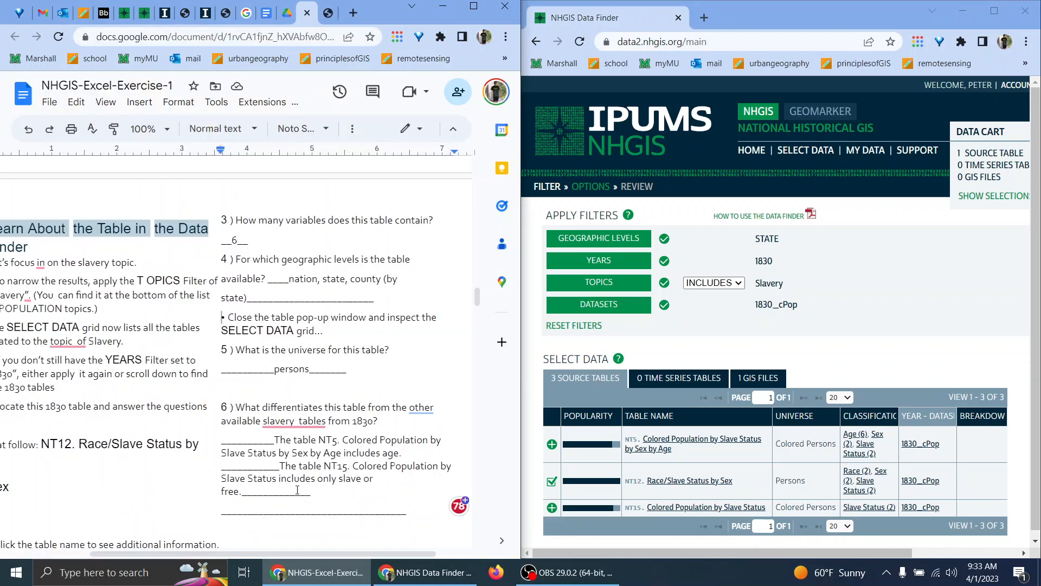
{"action": "scroll", "coordinate": [297, 486], "scroll_direction": "down", "scroll_amount": 4}
{"action": "left_click", "coordinate": [153, 440]}
{"action": "type", "text": "the percentage of free nonwhite ___________________________"}
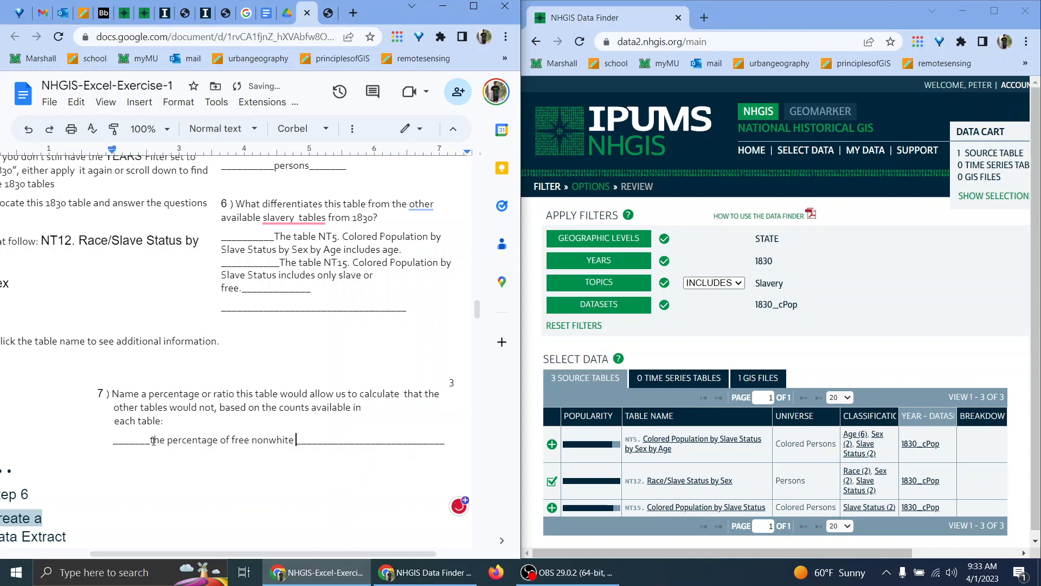
{"action": "type", "text": "males in the population"}
Read Step 6 in the PDF, widen the Data Finder window, and continue from the data cart to the data options.
{"action": "key", "text": "ctrl+shift+Tab"}
{"action": "key", "text": "ctrl+Tab"}
{"action": "key", "text": "ctrl+Tab"}
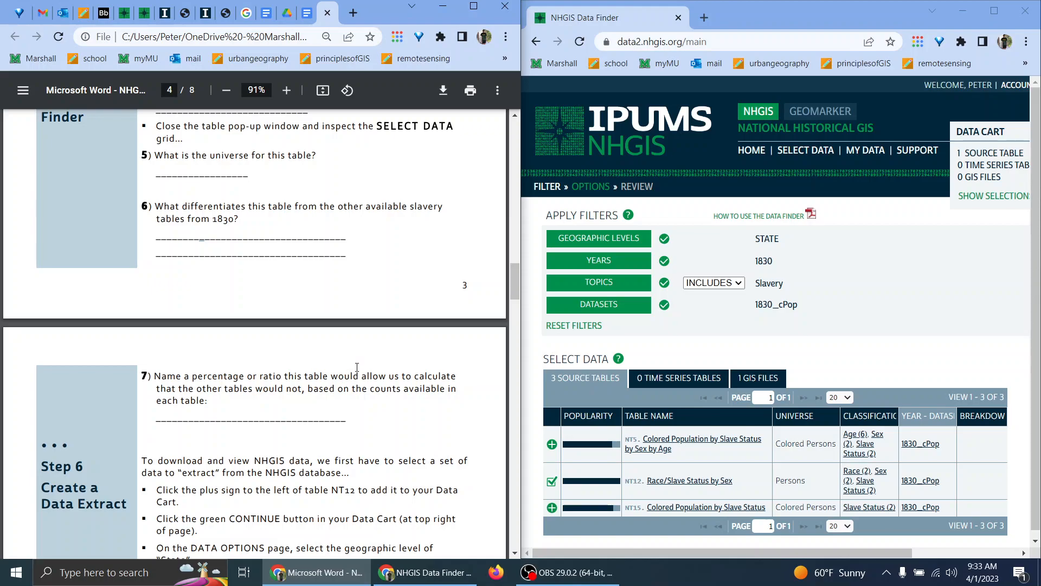
{"action": "scroll", "coordinate": [356, 367], "scroll_direction": "down", "scroll_amount": 3}
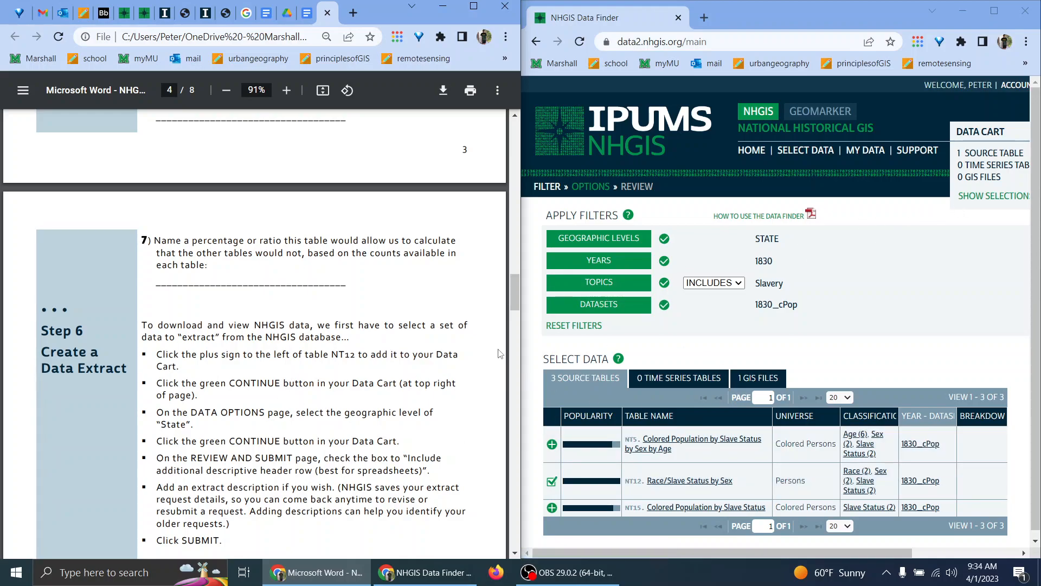
{"action": "left_click_drag", "start_coordinate": [522, 339], "coordinate": [423, 335]}
{"action": "left_click_drag", "start_coordinate": [524, 315], "coordinate": [434, 314]}
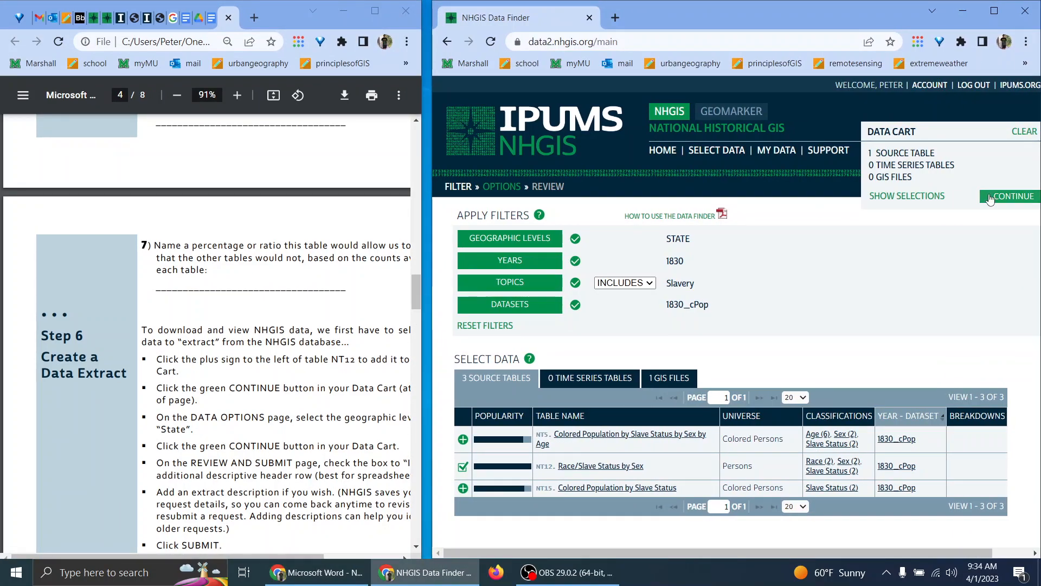
{"action": "left_click", "coordinate": [989, 197]}
Continue to the extract review following the PDF's Step 6, and include the additional descriptive header row in the comma delimited table file.
{"action": "left_click", "coordinate": [346, 420]}
{"action": "left_click_drag", "start_coordinate": [305, 553], "coordinate": [360, 555]}
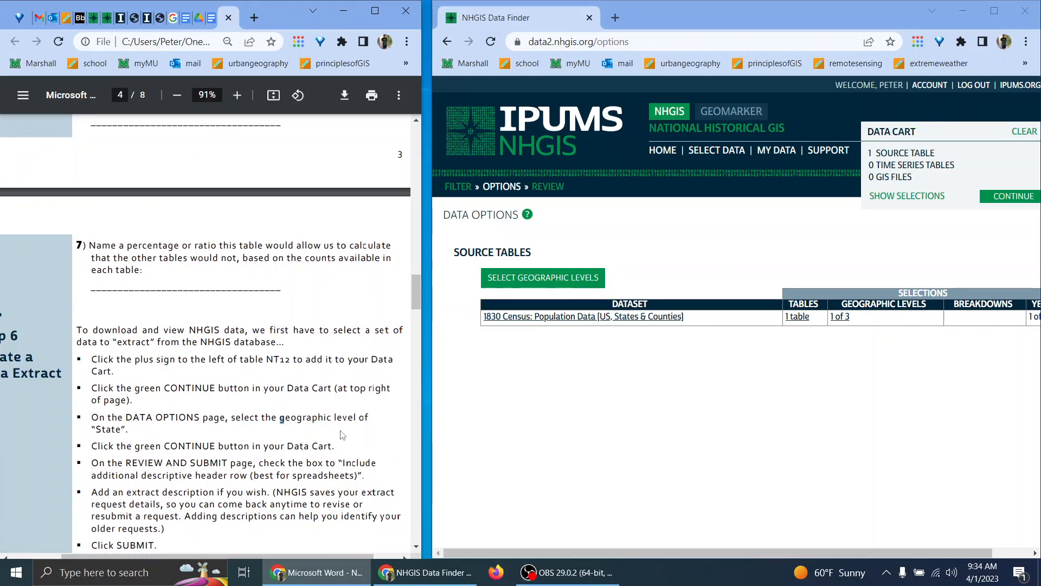
{"action": "scroll", "coordinate": [332, 362], "scroll_direction": "down", "scroll_amount": 1}
{"action": "left_click", "coordinate": [988, 197]}
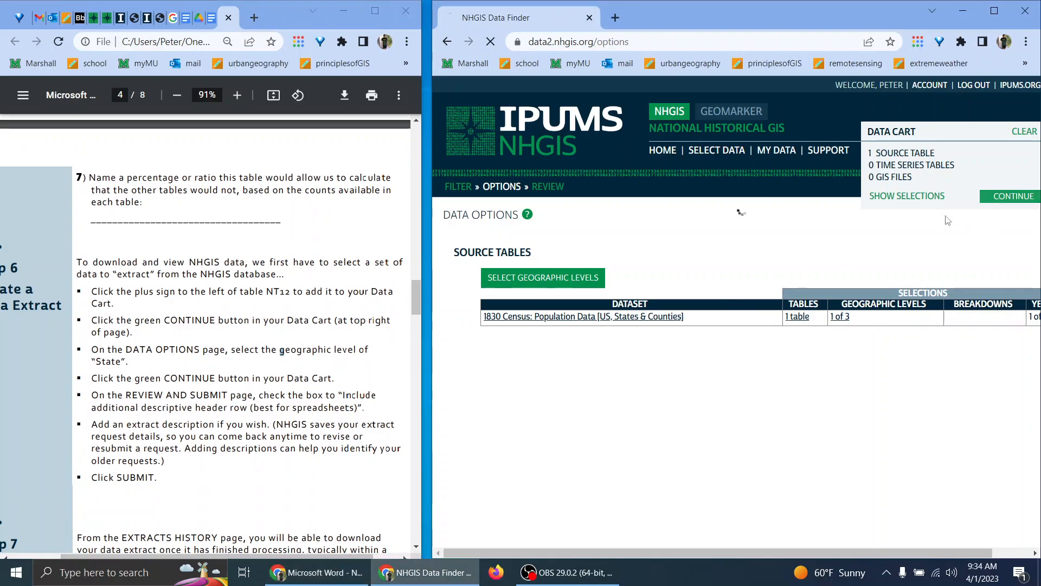
{"action": "left_click", "coordinate": [493, 278]}
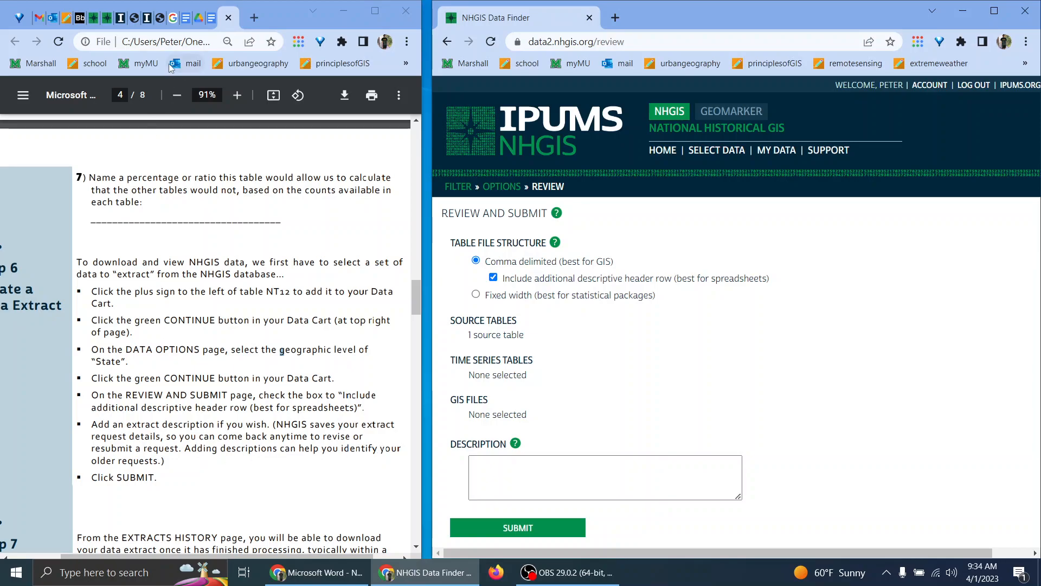
{"action": "left_click", "coordinate": [159, 19]}
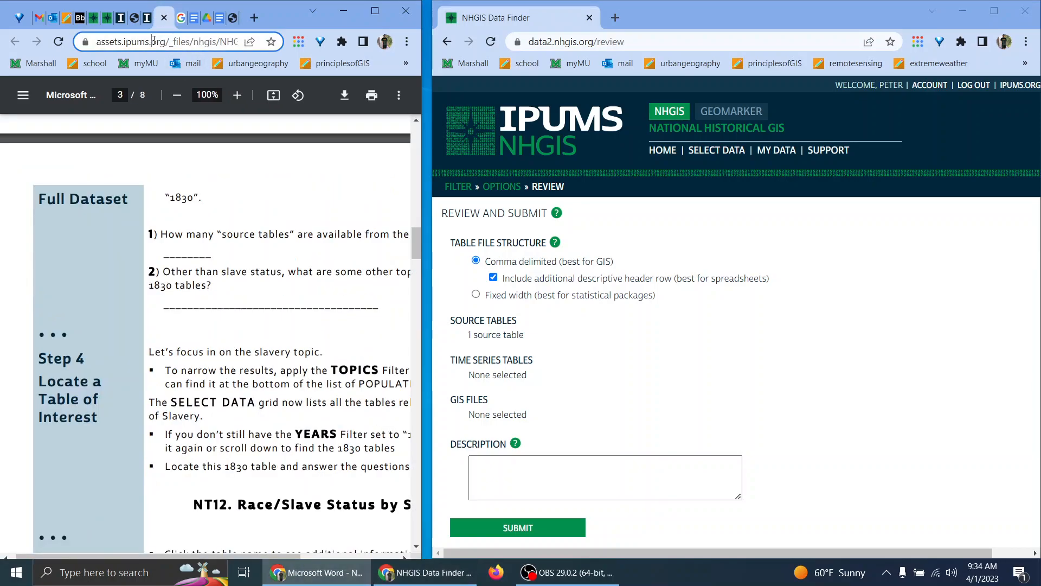
{"action": "left_click", "coordinate": [534, 482]}
{"action": "type", "text": "https://assets.ipums.org/_files/nhgis/NHGIS-Excel-Exercise-1.pdf"}
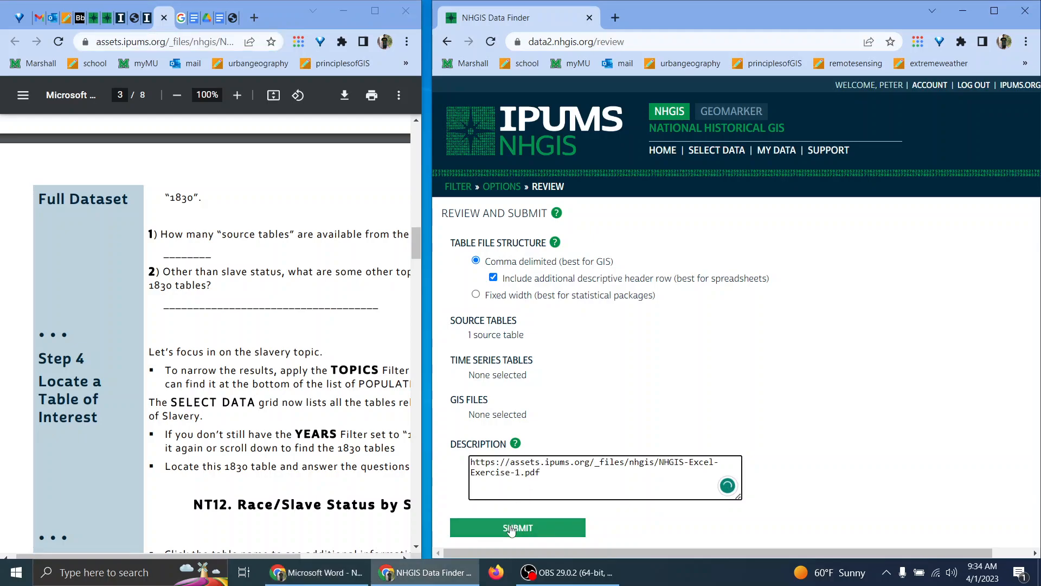
Add the line "race, free or slave by state for 1830." below the address in the extract description and submit the extract.
{"action": "left_click", "coordinate": [232, 20]}
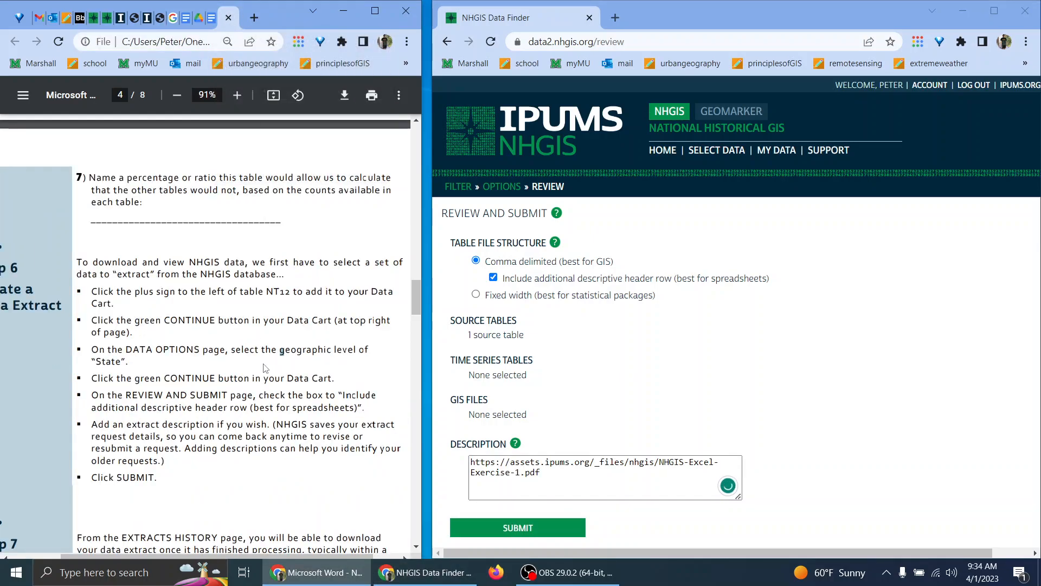
{"action": "scroll", "coordinate": [181, 319], "scroll_direction": "down", "scroll_amount": 2}
{"action": "left_click", "coordinate": [555, 480]}
{"action": "key", "text": "Return"}
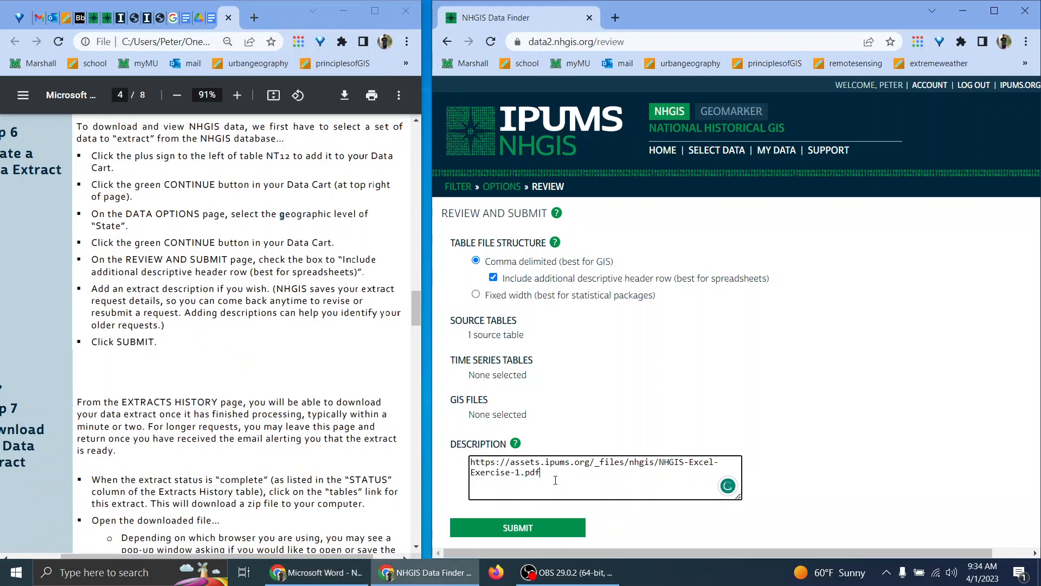
{"action": "type", "text": "colored"}
{"action": "key", "text": "BackSpace"}
{"action": "key", "text": "BackSpace"}
{"action": "key", "text": "BackSpace"}
{"action": "key", "text": "BackSpace"}
{"action": "key", "text": "BackSpace"}
{"action": "key", "text": "BackSpace"}
{"action": "key", "text": "BackSpace"}
{"action": "key", "text": "BackSpace"}
{"action": "type", "text": "race, free or slave, and"}
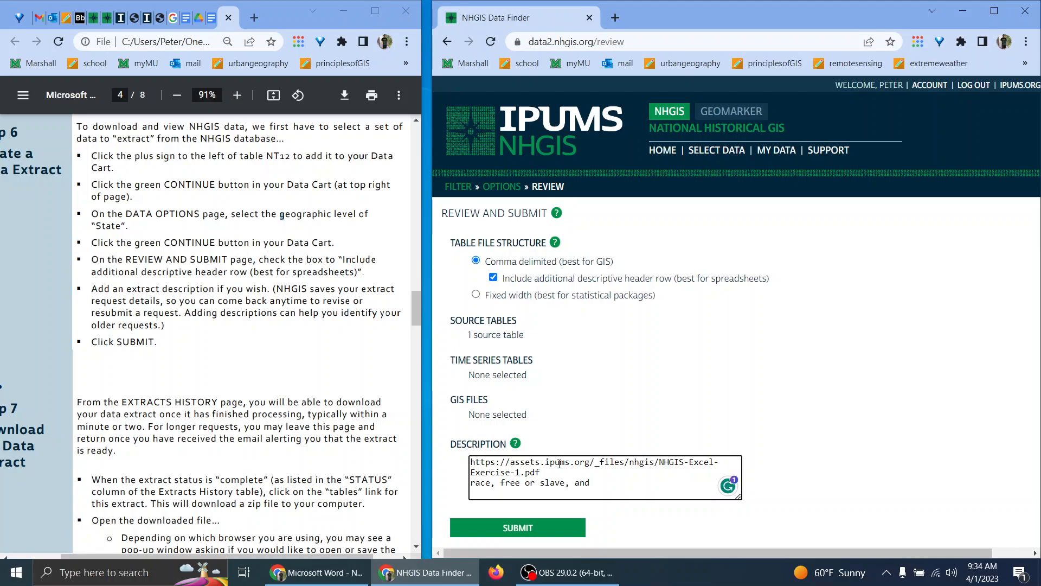
{"action": "key", "text": "BackSpace"}
{"action": "key", "text": "BackSpace"}
{"action": "type", "text": "by state for 1830."}
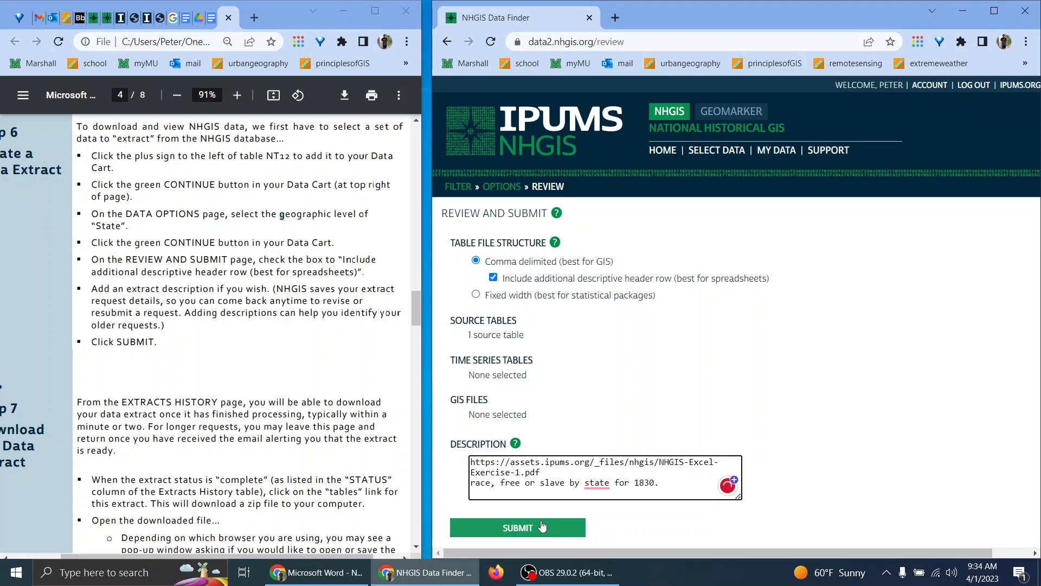
{"action": "left_click", "coordinate": [542, 527]}
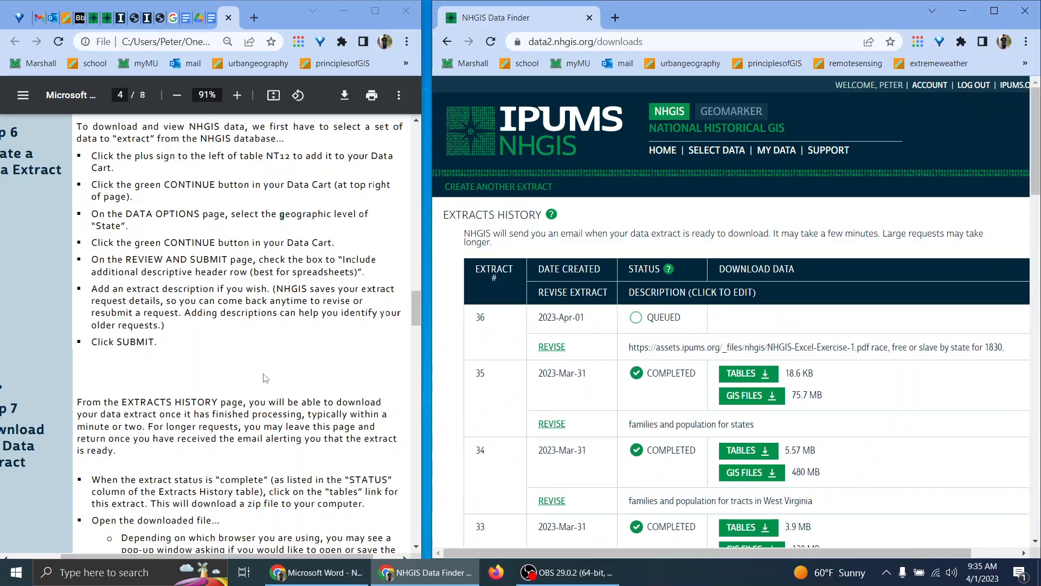
Widen the PDF window to read Step 7, and download the new extract's tables as nhgis0036_csv.zip.
{"action": "left_click_drag", "start_coordinate": [220, 559], "coordinate": [179, 560]}
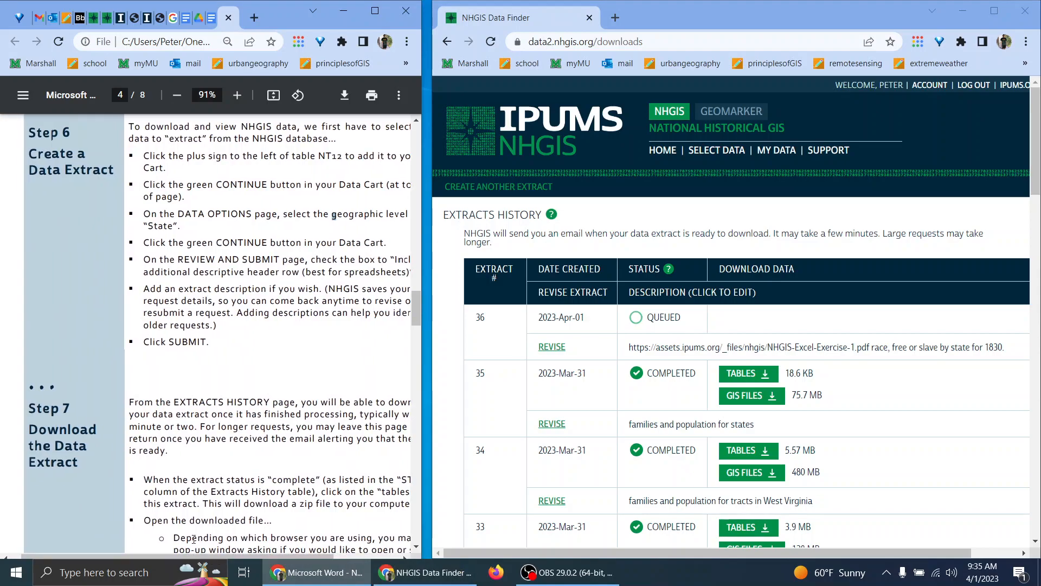
{"action": "left_click_drag", "start_coordinate": [421, 357], "coordinate": [478, 356]}
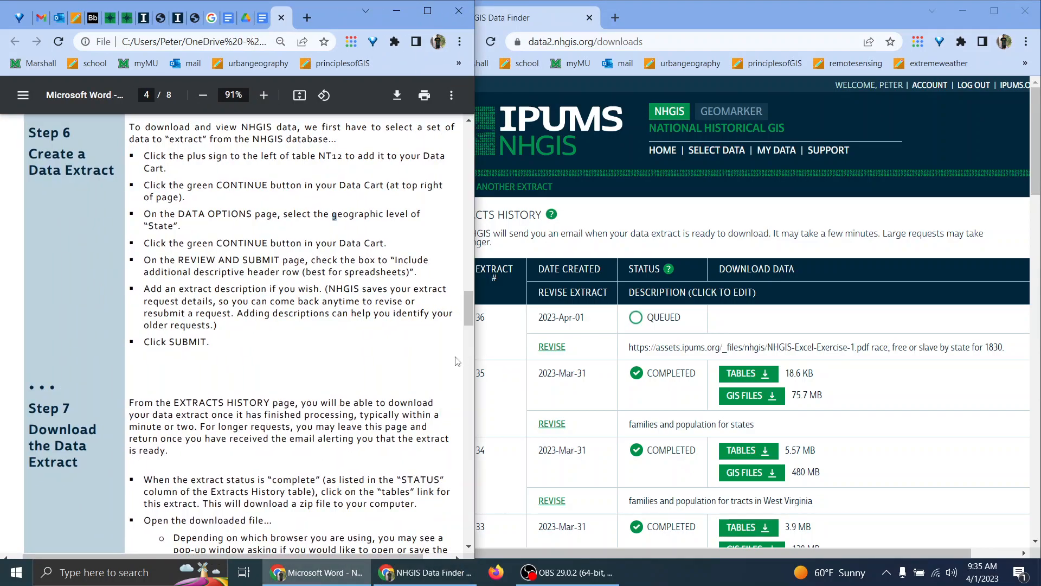
{"action": "scroll", "coordinate": [312, 333], "scroll_direction": "down", "scroll_amount": 3}
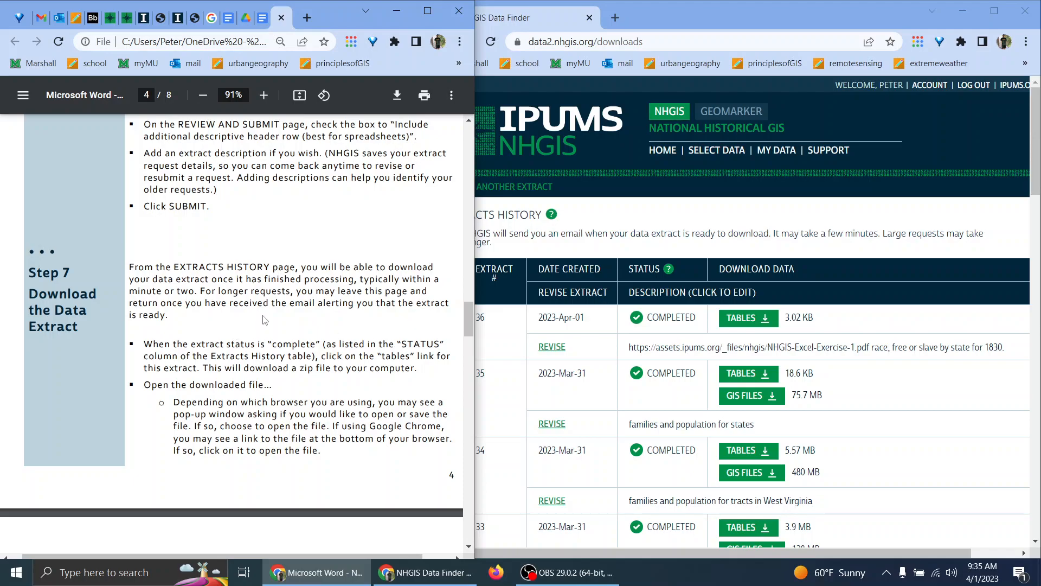
{"action": "scroll", "coordinate": [222, 300], "scroll_direction": "down", "scroll_amount": 1}
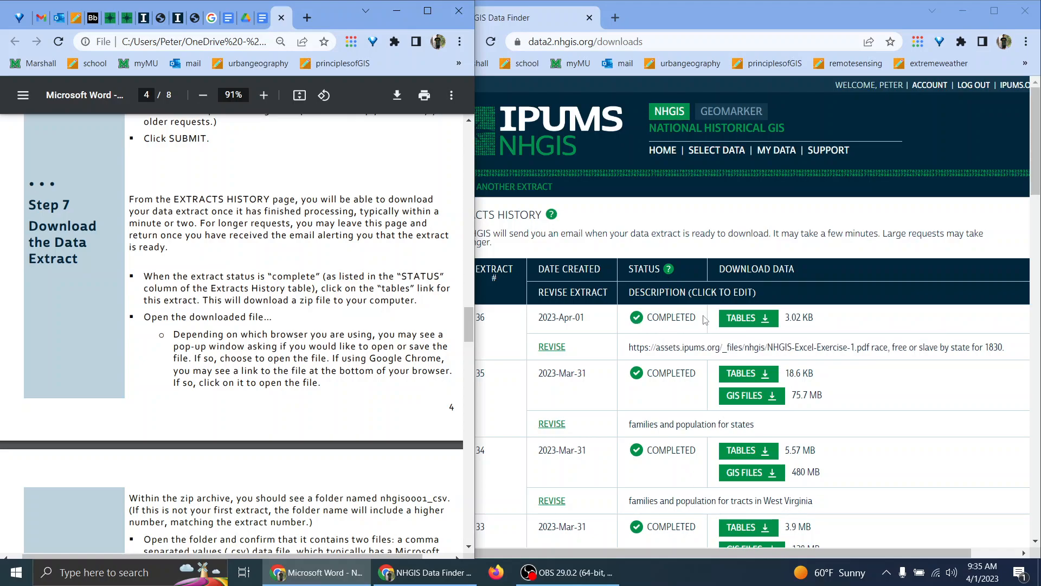
{"action": "left_click", "coordinate": [747, 318]}
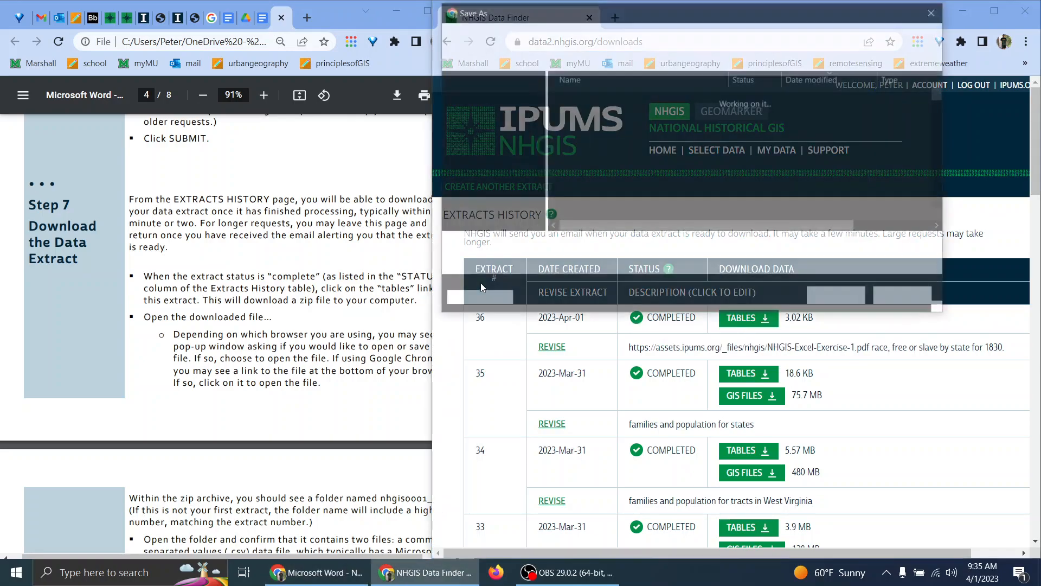
{"action": "left_click", "coordinate": [851, 363]}
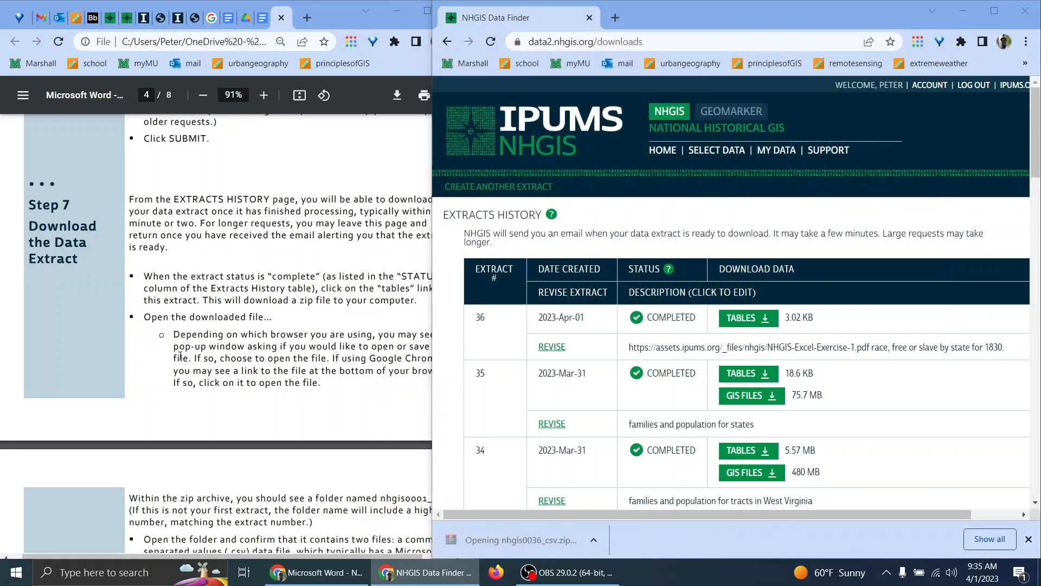
Widen the PDF window further and read the instructions on opening the downloaded archive and the start of Step 8.
{"action": "left_click", "coordinate": [102, 321]}
{"action": "left_click_drag", "start_coordinate": [475, 355], "coordinate": [517, 357]}
{"action": "left_click_drag", "start_coordinate": [258, 349], "coordinate": [395, 348]}
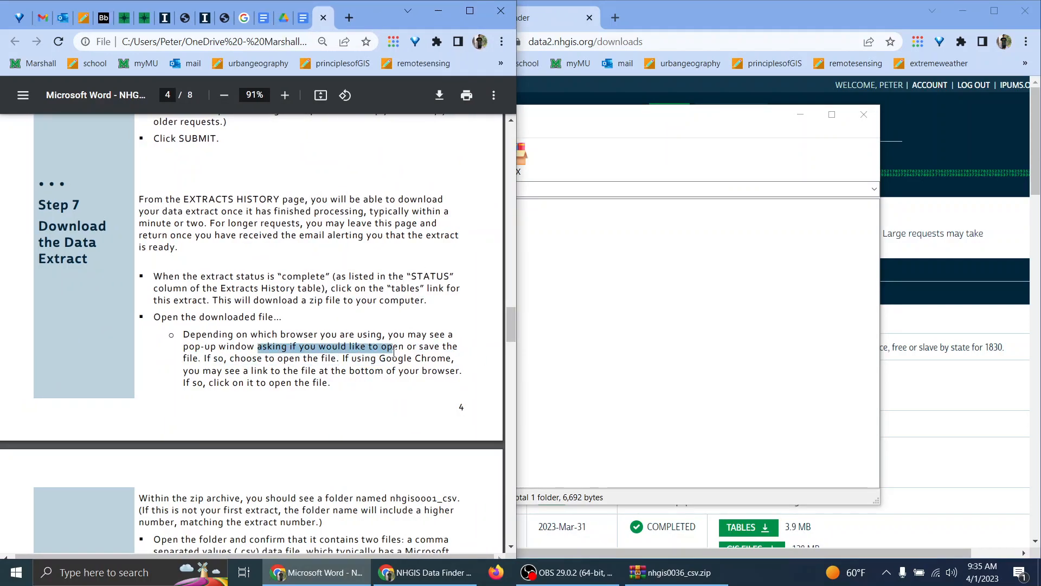
{"action": "left_click", "coordinate": [326, 335]}
{"action": "scroll", "coordinate": [327, 335], "scroll_direction": "down", "scroll_amount": 2}
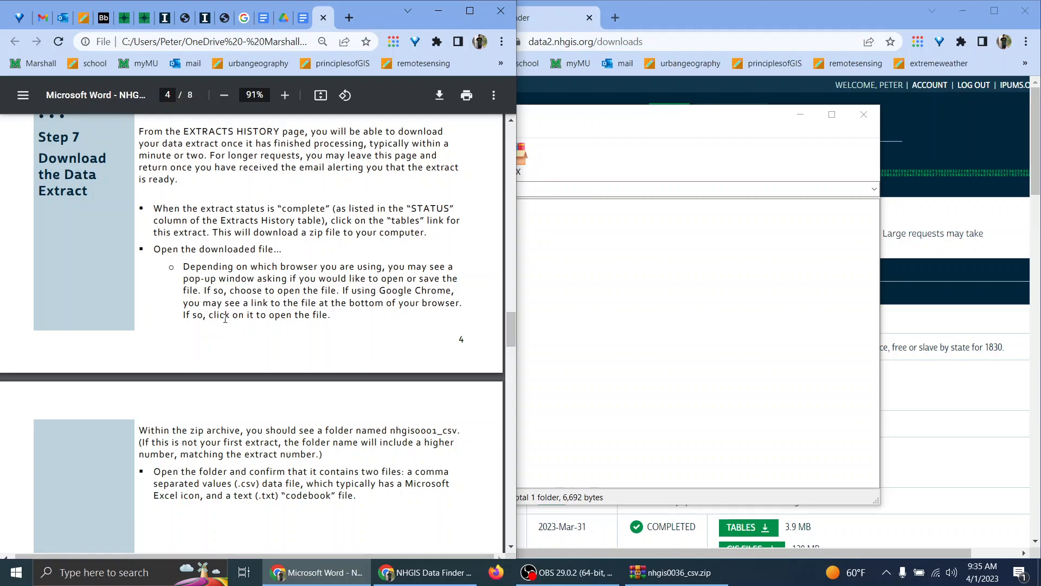
{"action": "scroll", "coordinate": [351, 319], "scroll_direction": "down", "scroll_amount": 2}
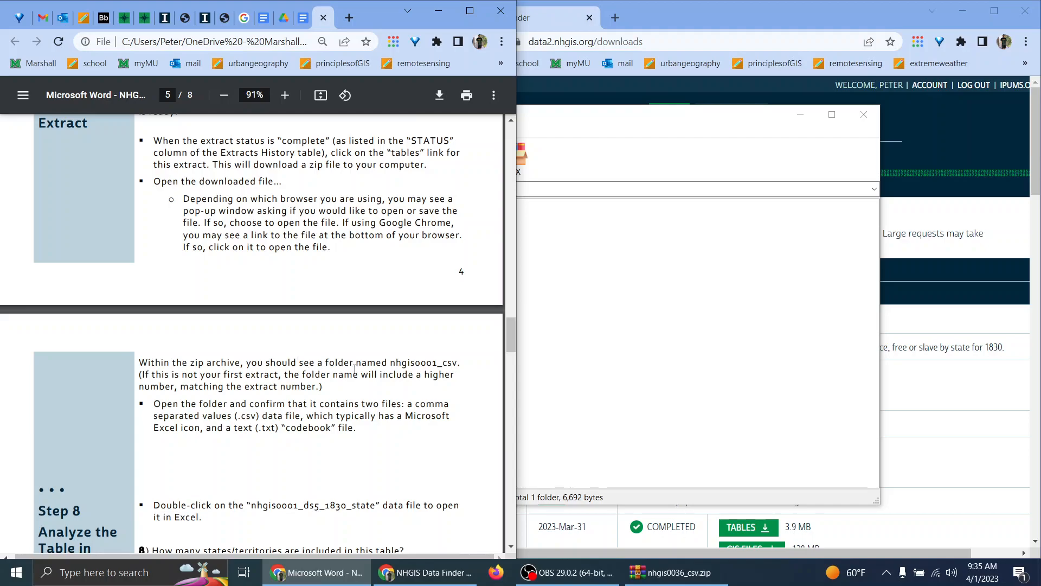
{"action": "scroll", "coordinate": [353, 367], "scroll_direction": "down", "scroll_amount": 2}
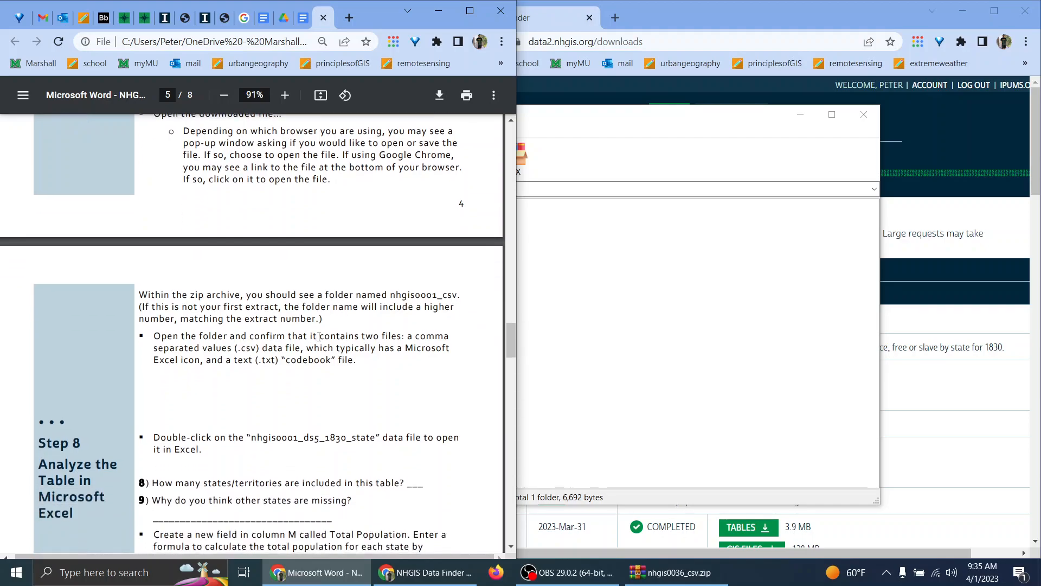
Extract nhgis0036_csv.zip to its own folder in urban-geography and open the inner nhgis0036_csv folder.
{"action": "left_click", "coordinate": [172, 158]}
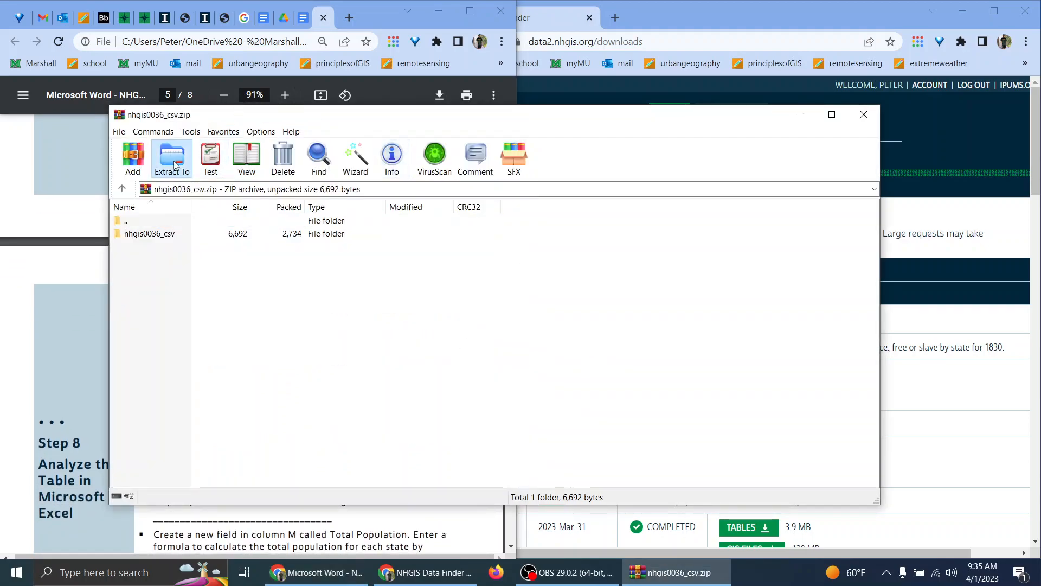
{"action": "left_click", "coordinate": [530, 446]}
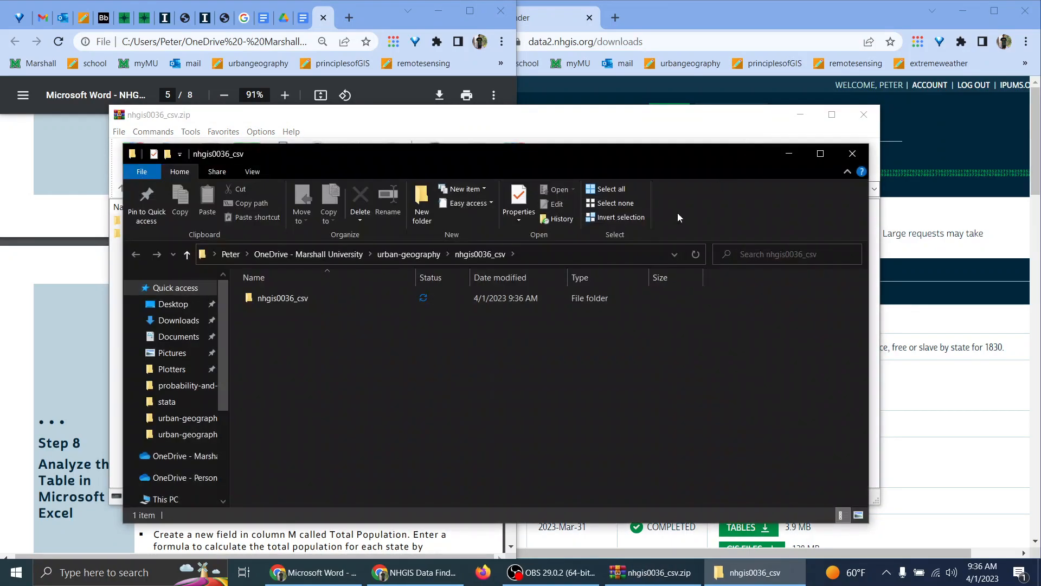
{"action": "double_click", "coordinate": [331, 302]}
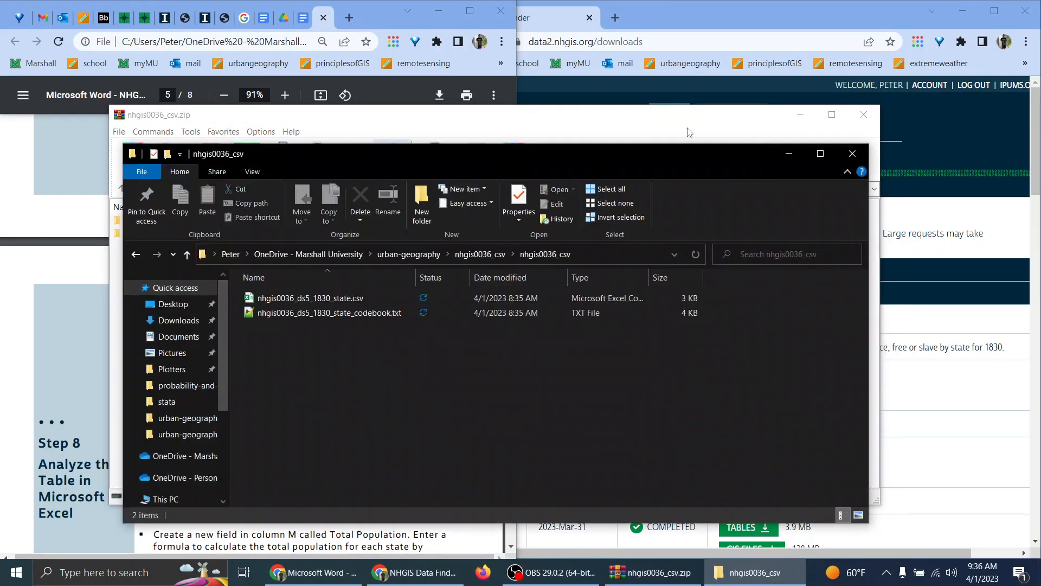
Place the extracted folder window beside the exercise PDF and open nhgis0036_ds5_1830_state.csv in Excel.
{"action": "left_click", "coordinate": [801, 115]}
{"action": "left_click_drag", "start_coordinate": [321, 150], "coordinate": [634, 143]}
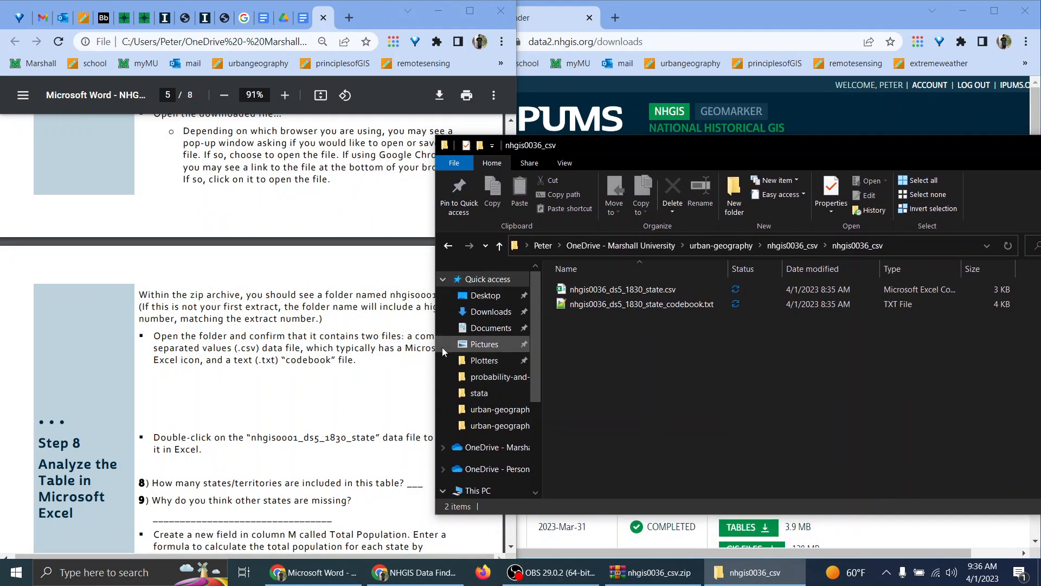
{"action": "left_click_drag", "start_coordinate": [432, 340], "coordinate": [525, 341]}
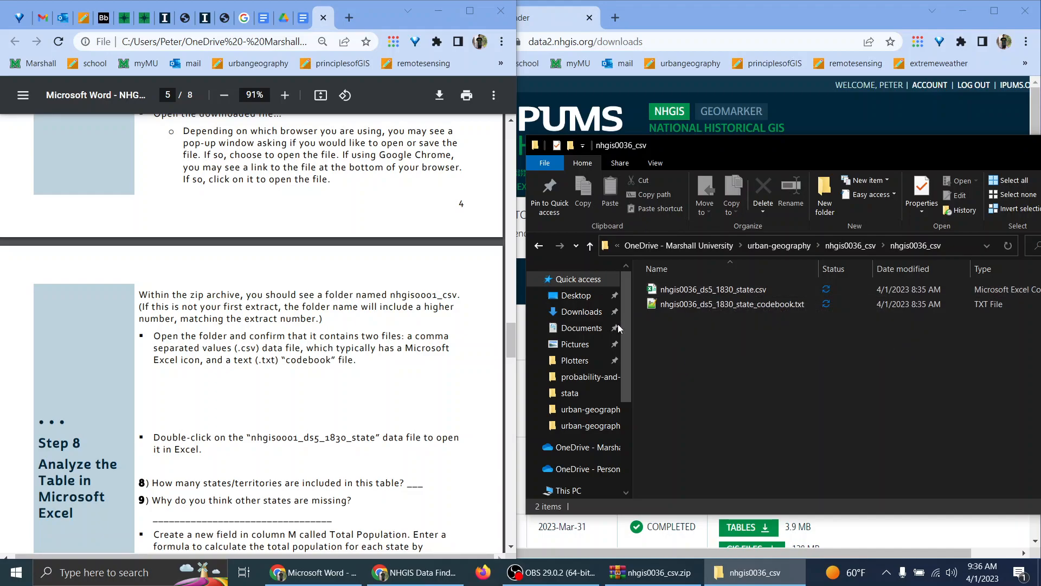
{"action": "scroll", "coordinate": [346, 326], "scroll_direction": "down", "scroll_amount": 3}
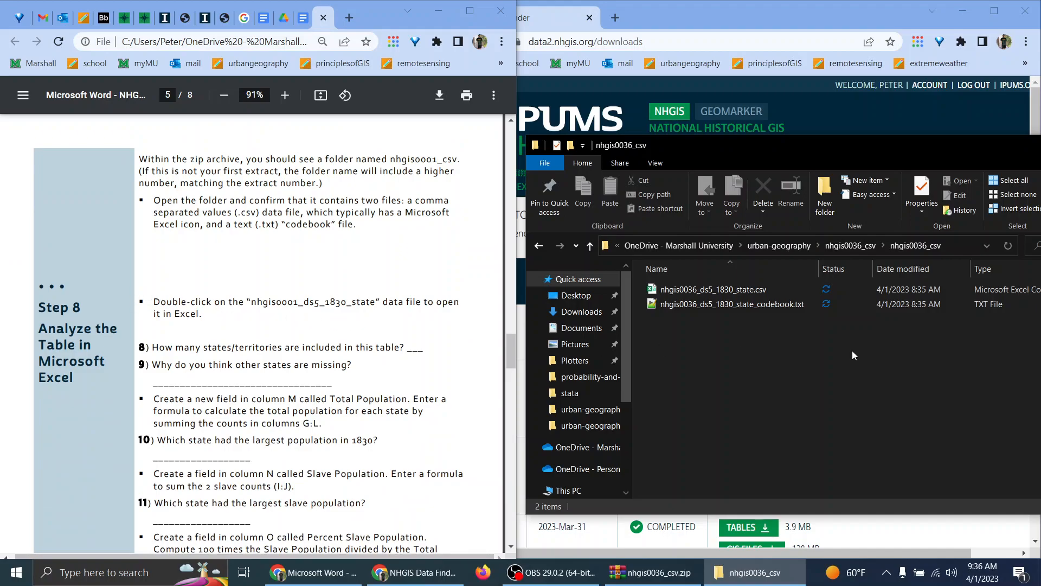
{"action": "double_click", "coordinate": [744, 295]}
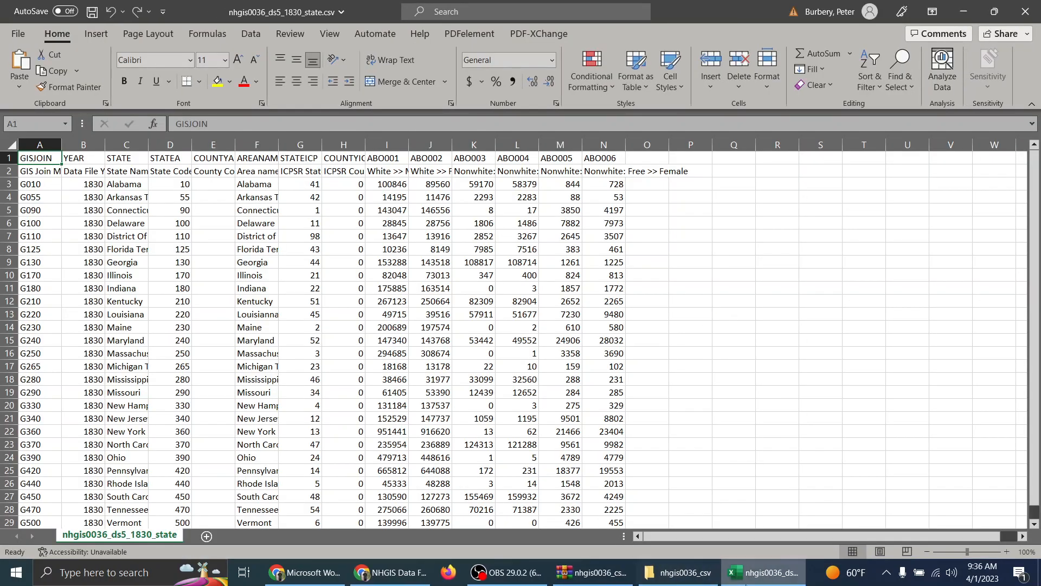
Select the state names in column C from Alabama down to Virginia to count the states and territories.
{"action": "left_click", "coordinate": [746, 582]}
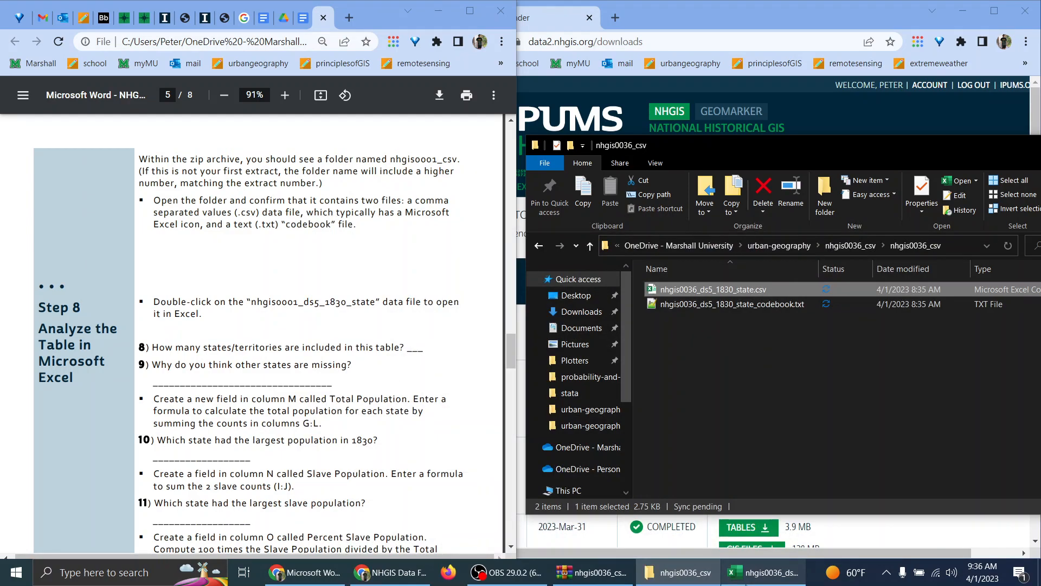
{"action": "left_click", "coordinate": [747, 580]}
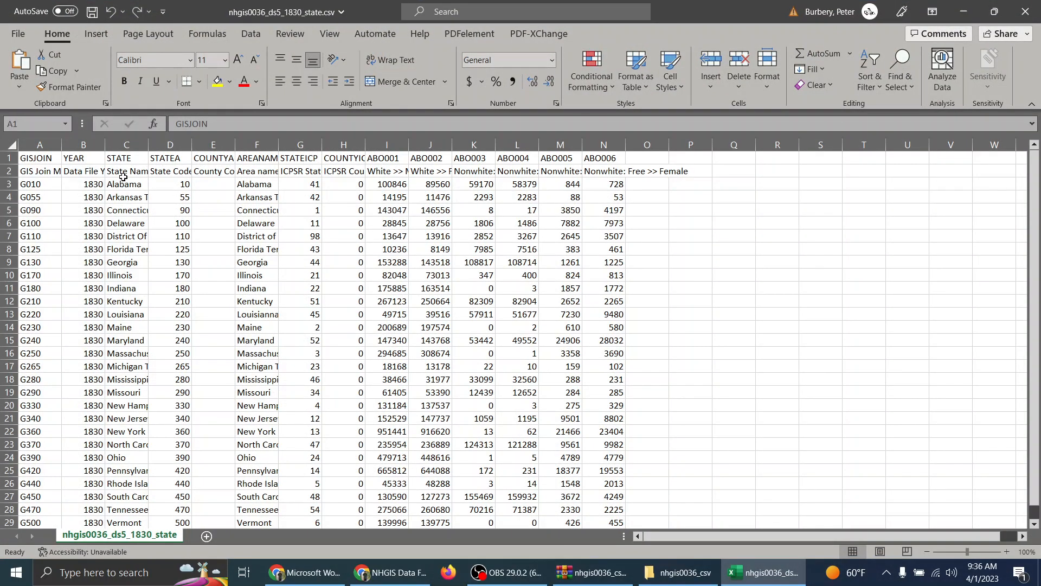
{"action": "left_click", "coordinate": [128, 185]}
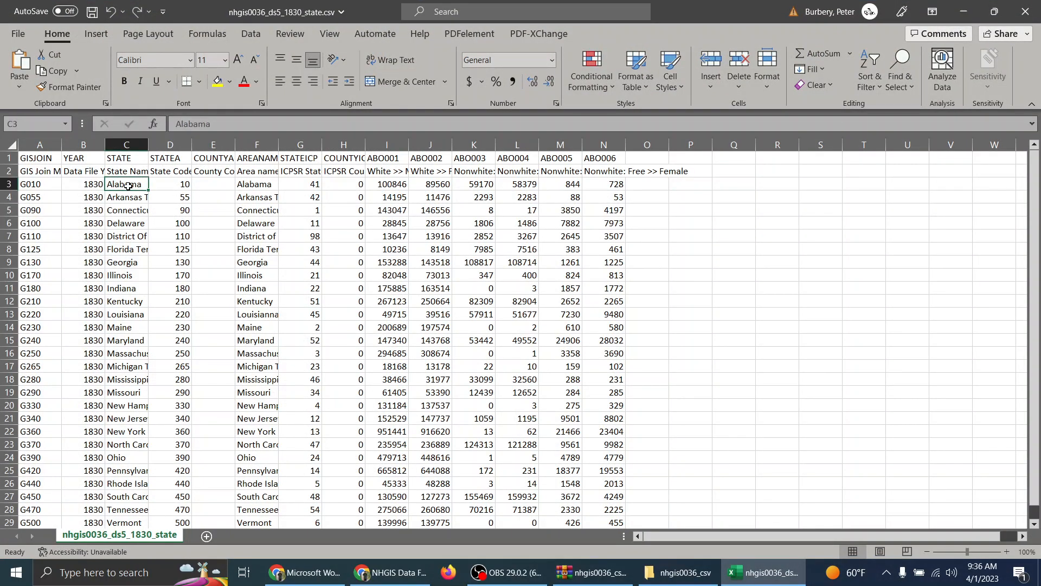
{"action": "key", "text": "ctrl+shift+Down"}
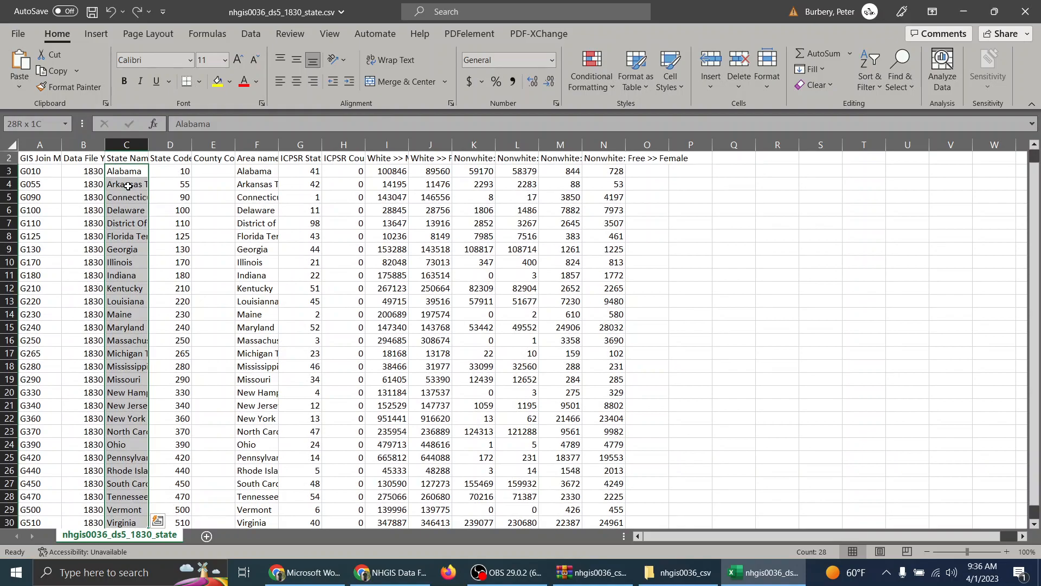
{"action": "scroll", "coordinate": [128, 186], "scroll_direction": "down", "scroll_amount": 2}
{"action": "scroll", "coordinate": [282, 337], "scroll_direction": "up", "scroll_amount": 1}
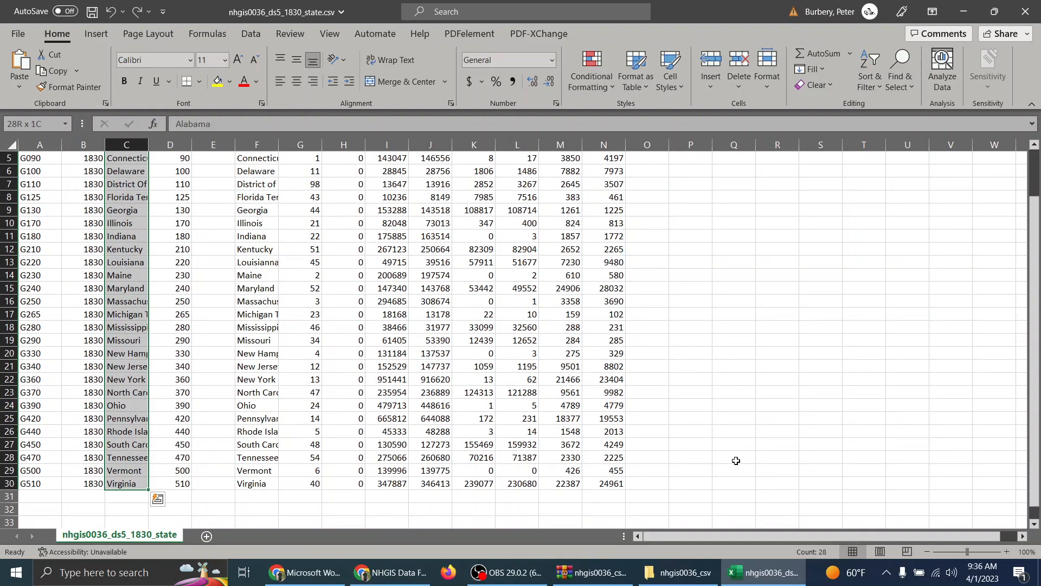
Switch to the NHGIS-Excel-Exercise-1 document in Google Docs and answer question 8 under Step 8 with 28.
{"action": "left_click", "coordinate": [793, 565]}
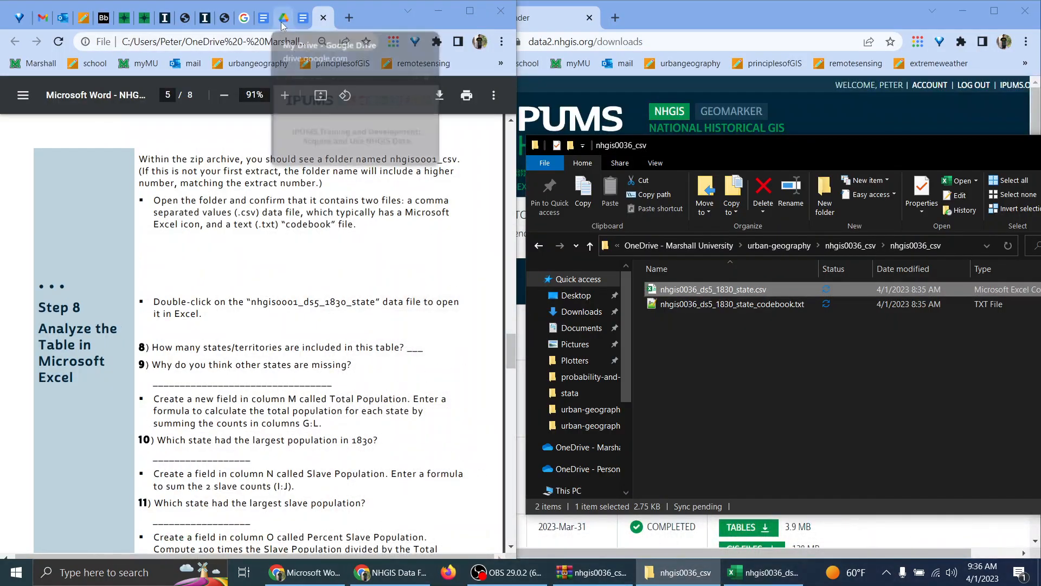
{"action": "left_click", "coordinate": [303, 18]}
{"action": "scroll", "coordinate": [344, 350], "scroll_direction": "down", "scroll_amount": 15}
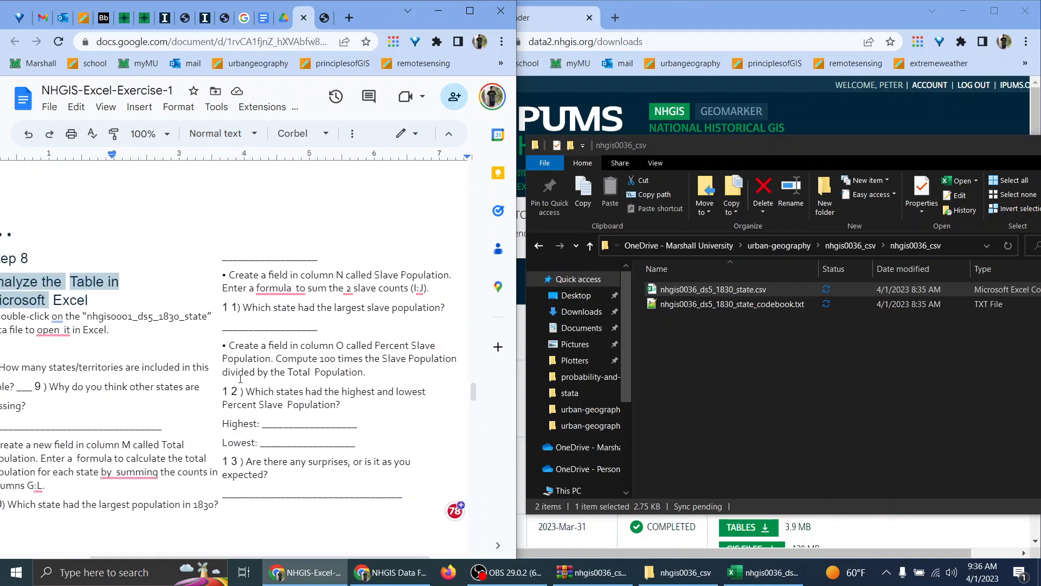
{"action": "scroll", "coordinate": [269, 449], "scroll_direction": "up", "scroll_amount": 6}
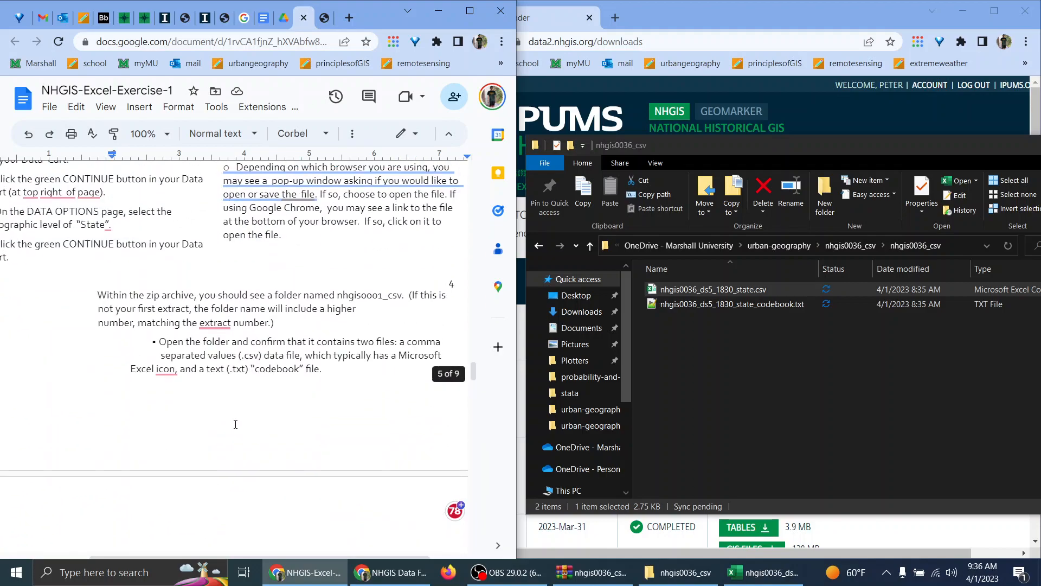
{"action": "left_click", "coordinate": [197, 341]}
{"action": "left_click_drag", "start_coordinate": [291, 370], "coordinate": [44, 362]}
{"action": "left_click", "coordinate": [44, 361]}
{"action": "scroll", "coordinate": [188, 384], "scroll_direction": "down", "scroll_amount": 4}
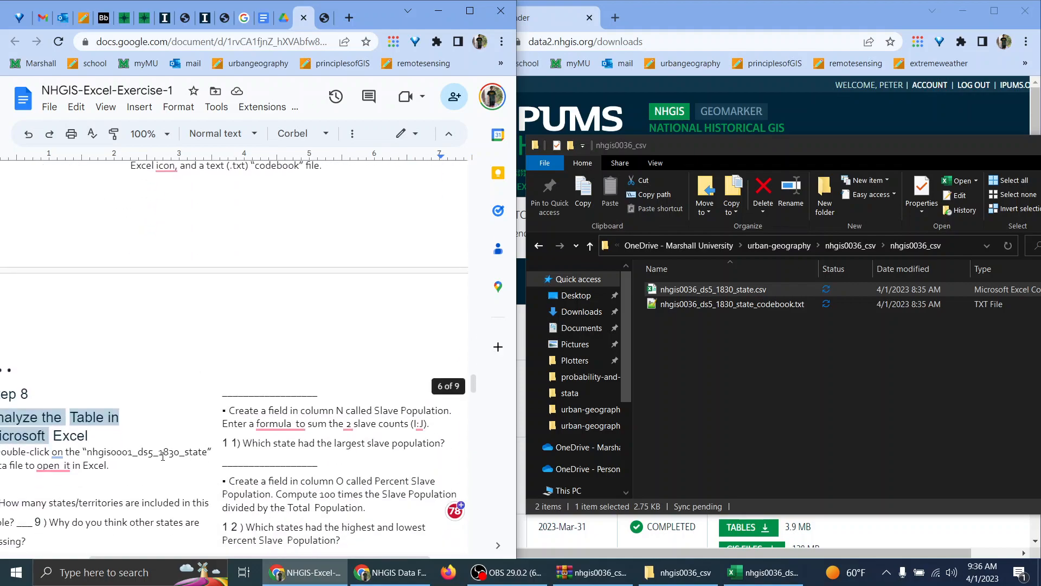
{"action": "left_click", "coordinate": [239, 391]}
{"action": "scroll", "coordinate": [265, 405], "scroll_direction": "down", "scroll_amount": 1}
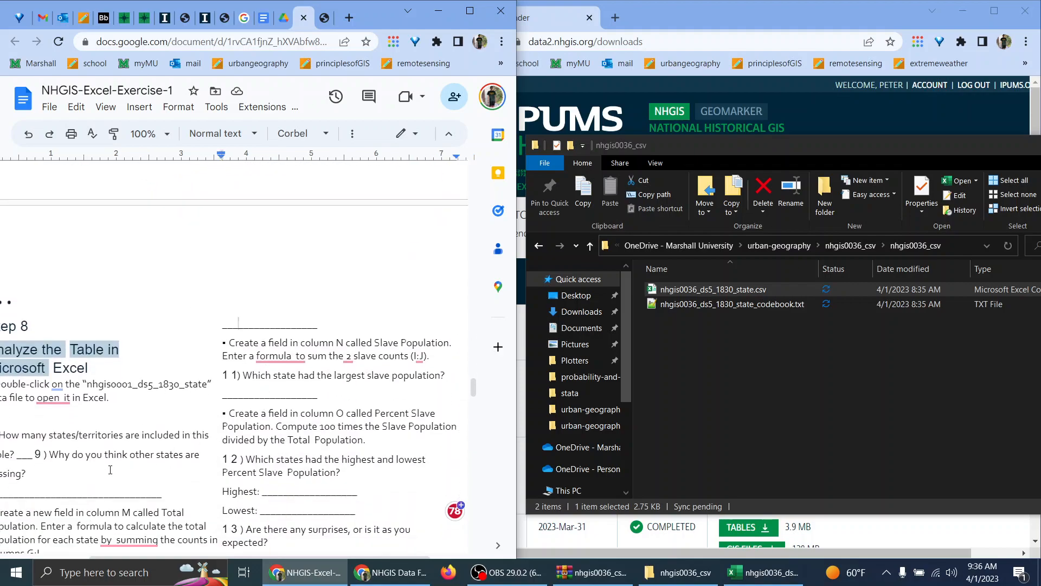
{"action": "type", "text": "27"}
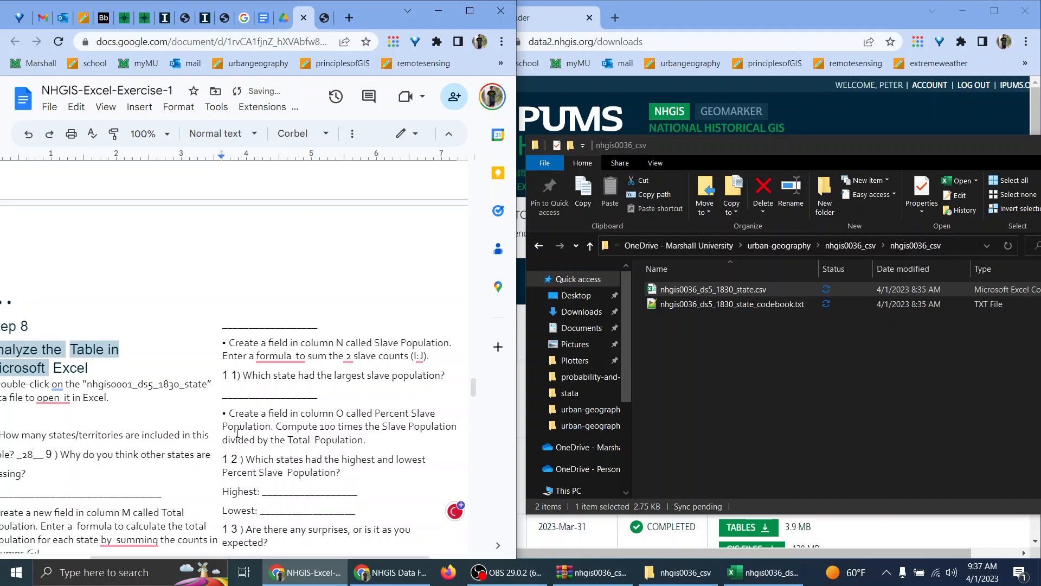
Check question 9 in the exercise PDF and answer it in the document with "The data is 1830.".
{"action": "key", "text": "ctrl+Tab"}
{"action": "scroll", "coordinate": [316, 391], "scroll_direction": "down", "scroll_amount": 1}
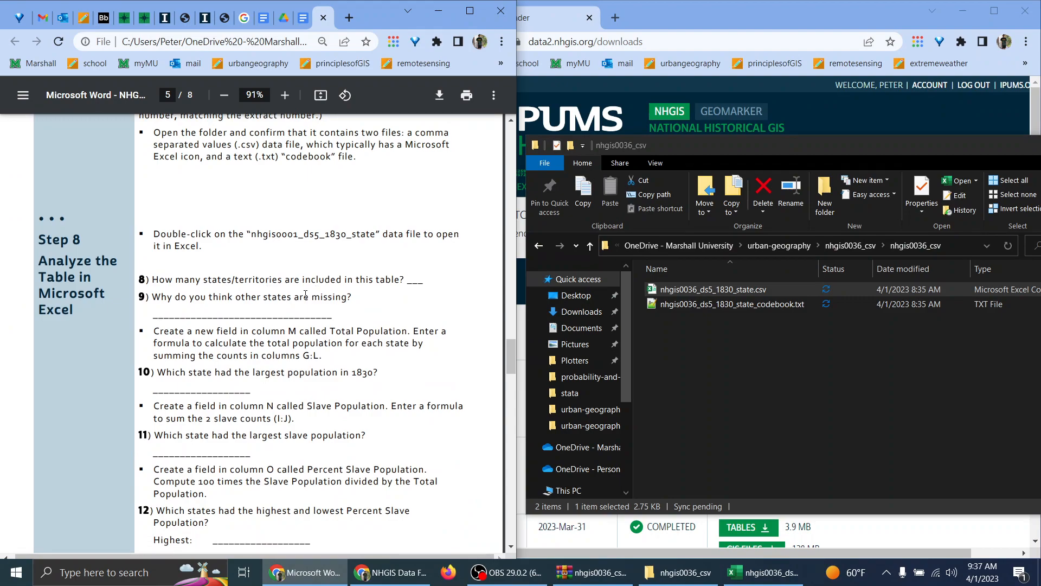
{"action": "key", "text": "ctrl+shift+Tab"}
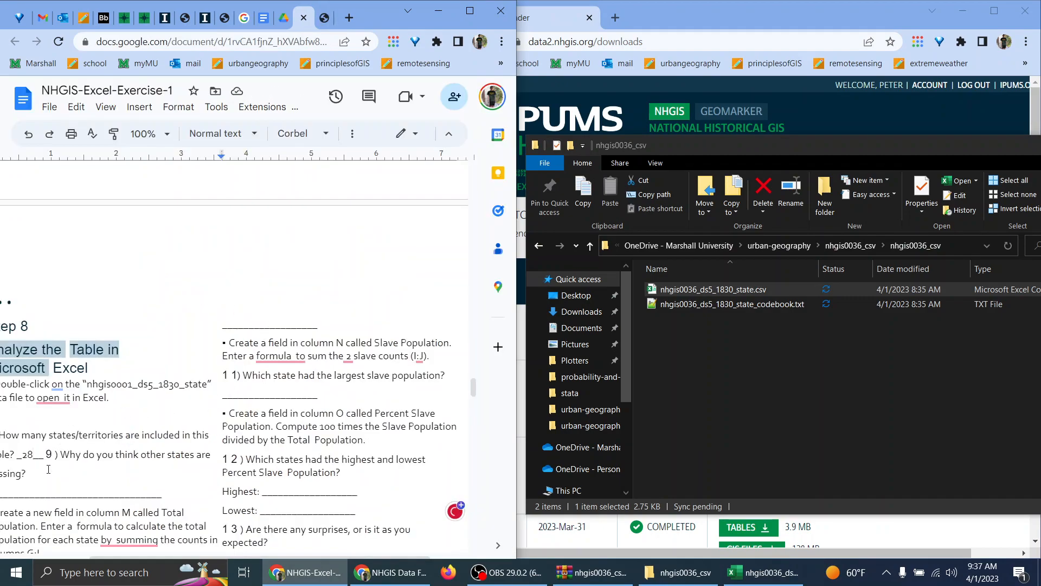
{"action": "type", "text": "The data i"}
{"action": "type", "text": "s 1830."}
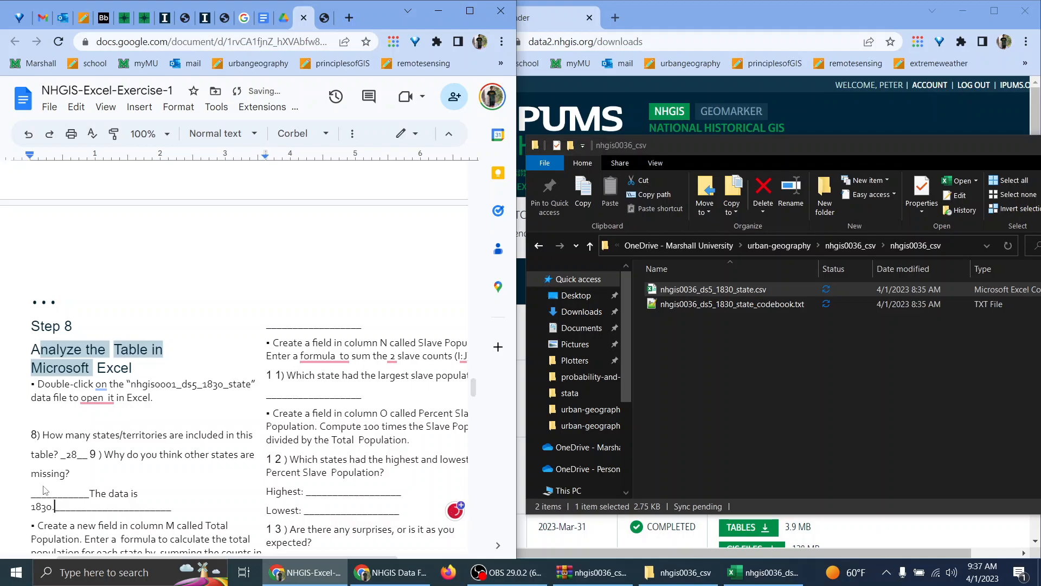
Arrange the Excel workbook and the exercise PDF side by side on the screen.
{"action": "key", "text": "ctrl+Tab"}
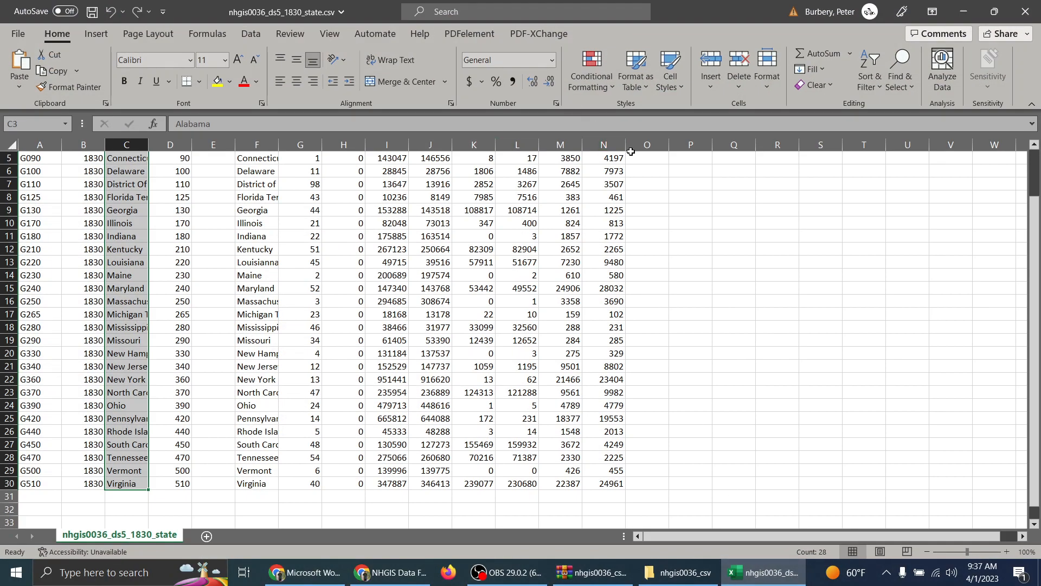
{"action": "left_click", "coordinate": [560, 144]}
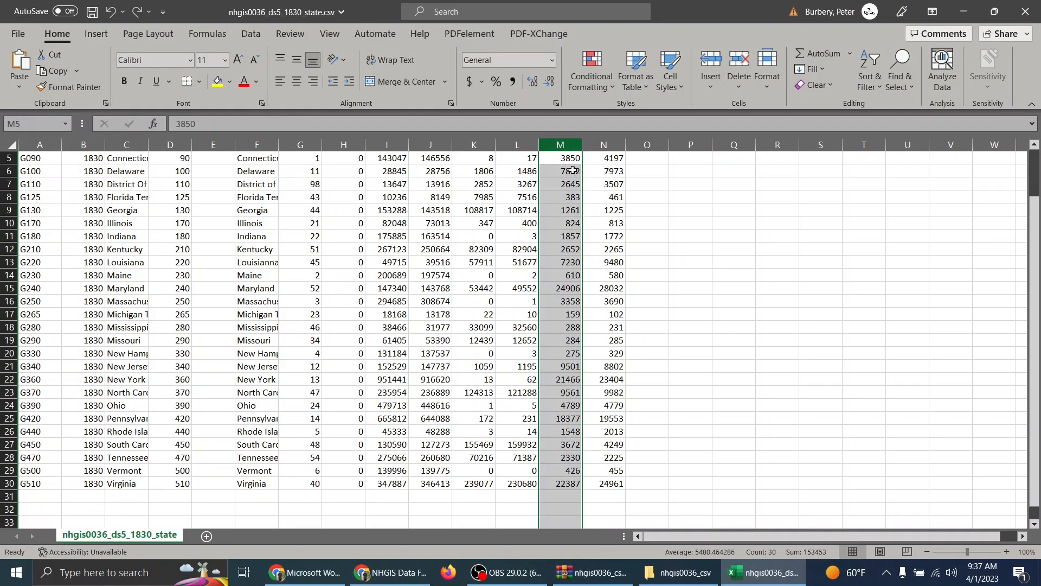
{"action": "left_click", "coordinate": [697, 302]}
{"action": "key", "text": "super+Right"}
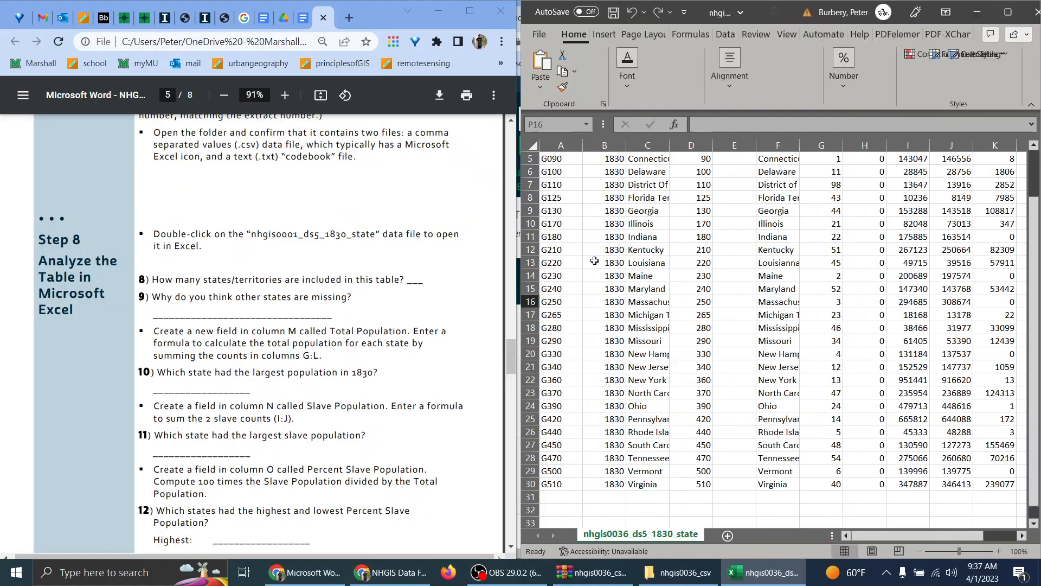
{"action": "left_click", "coordinate": [125, 103]}
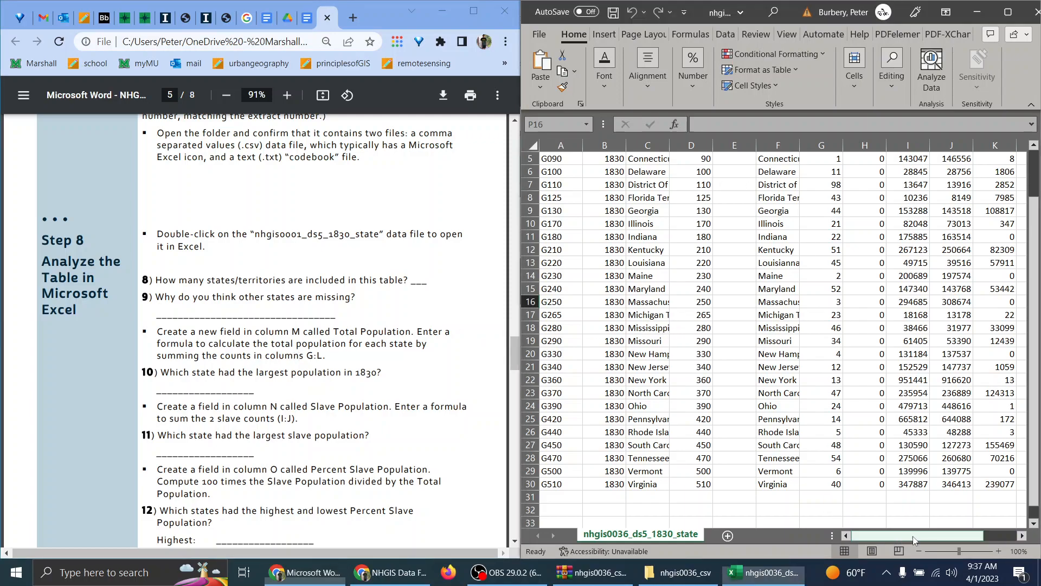
Add the heading "Total Population" in cell O2, in the first empty column after ABO006.
{"action": "left_click", "coordinate": [887, 534]}
{"action": "scroll", "coordinate": [879, 472], "scroll_direction": "up", "scroll_amount": 2}
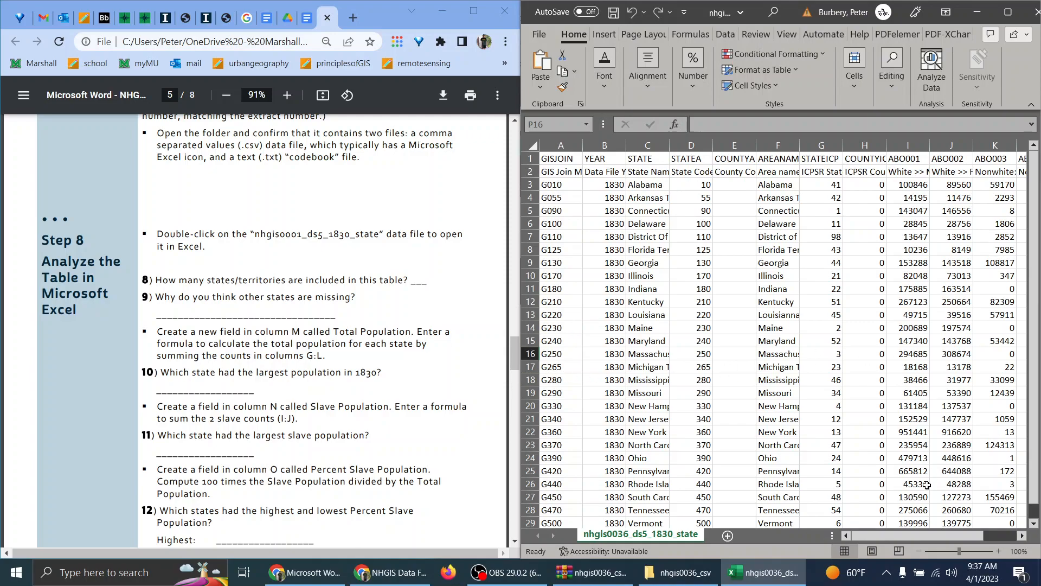
{"action": "left_click_drag", "start_coordinate": [922, 535], "coordinate": [954, 535]}
{"action": "left_click", "coordinate": [989, 388]}
{"action": "left_click", "coordinate": [1008, 160]}
{"action": "key", "text": "Right"}
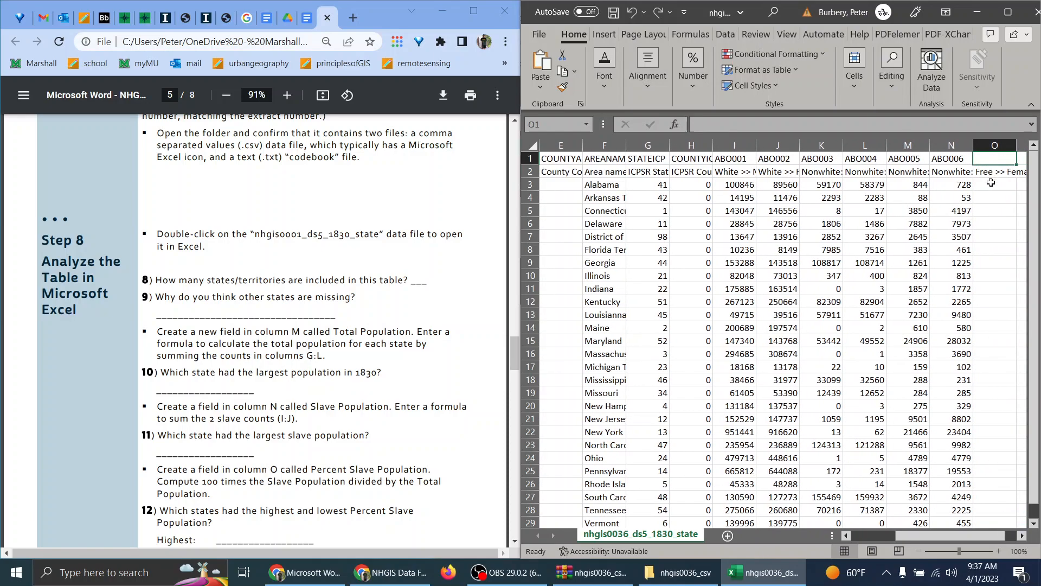
{"action": "left_click", "coordinate": [211, 300]}
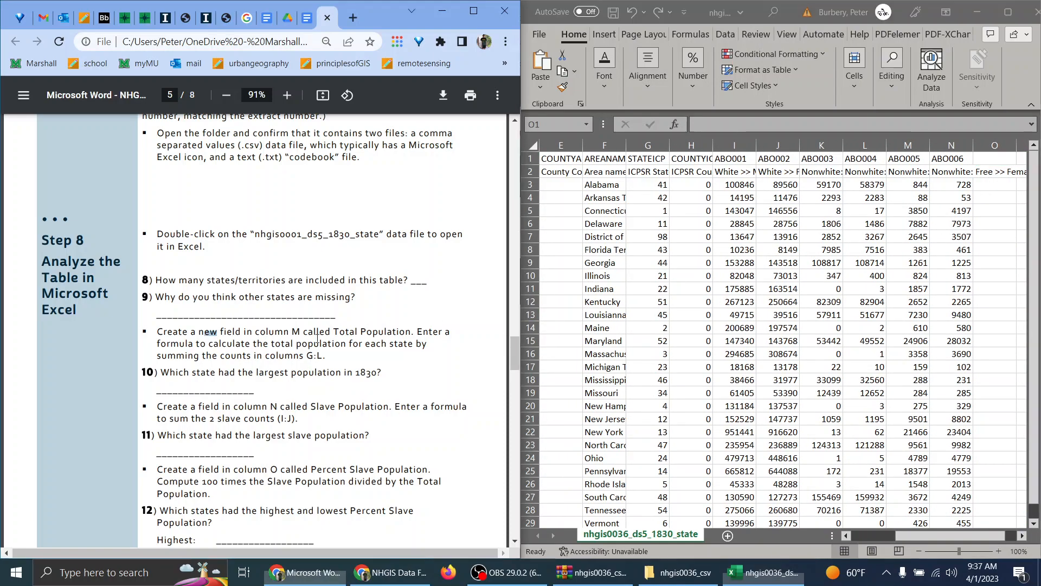
{"action": "left_click", "coordinate": [981, 172]}
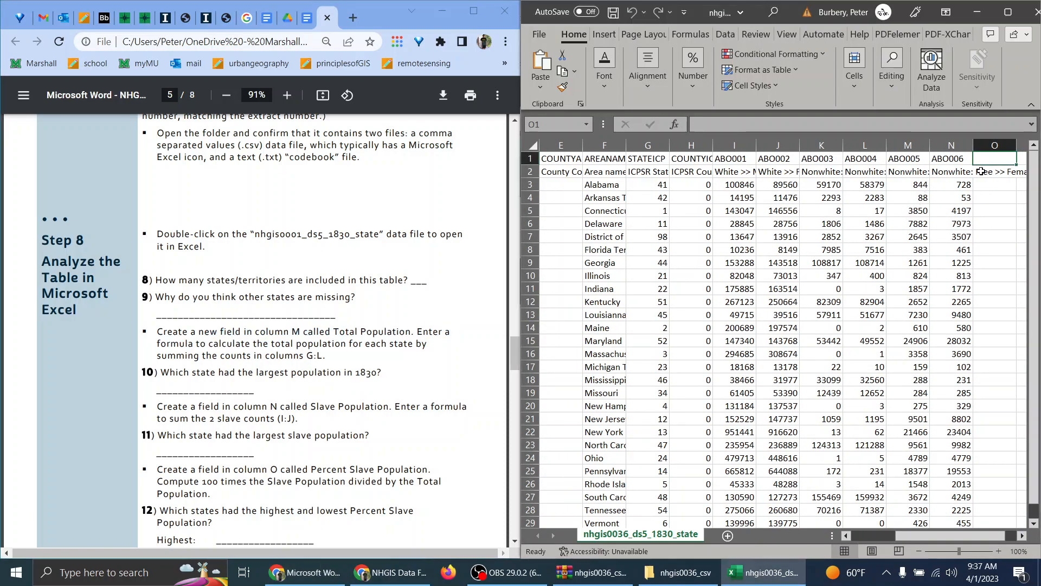
{"action": "type", "text": "Total Population"}
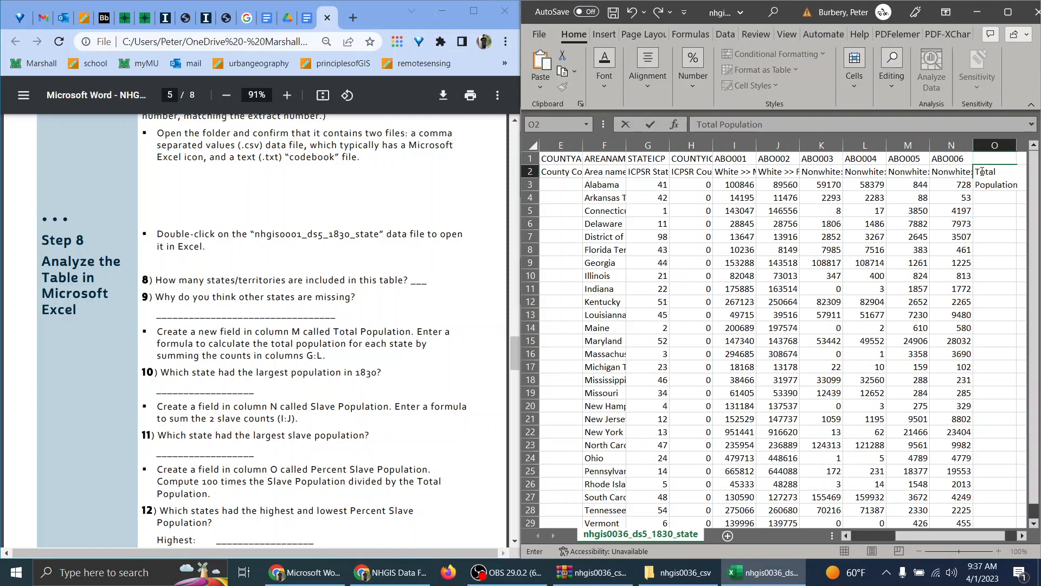
{"action": "key", "text": "Return"}
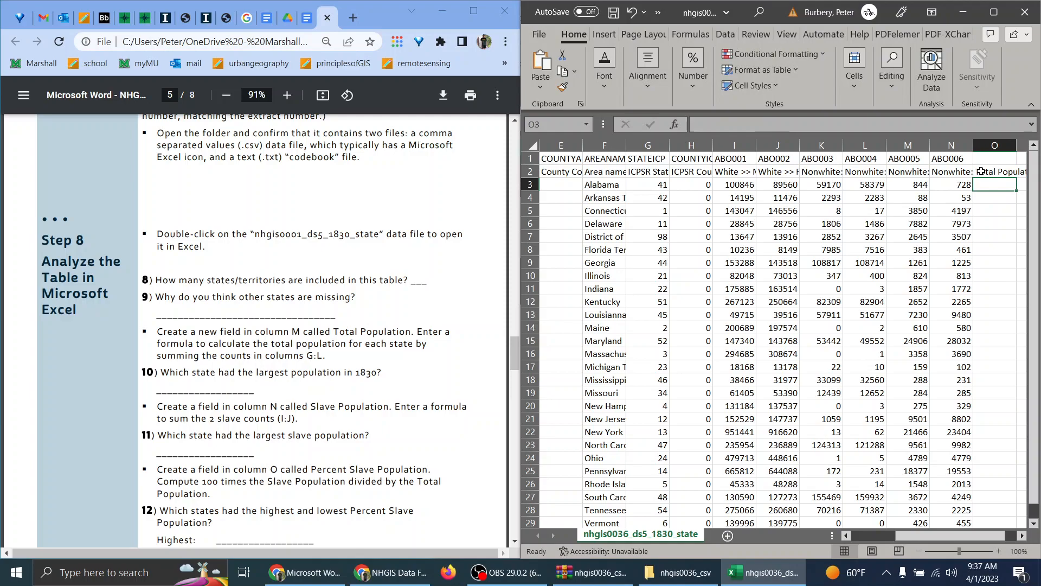
Enter the formula =SUM(I3:N3) in cell O3 for Alabama and fill it down column O to row 31.
{"action": "type", "text": "=sum("}
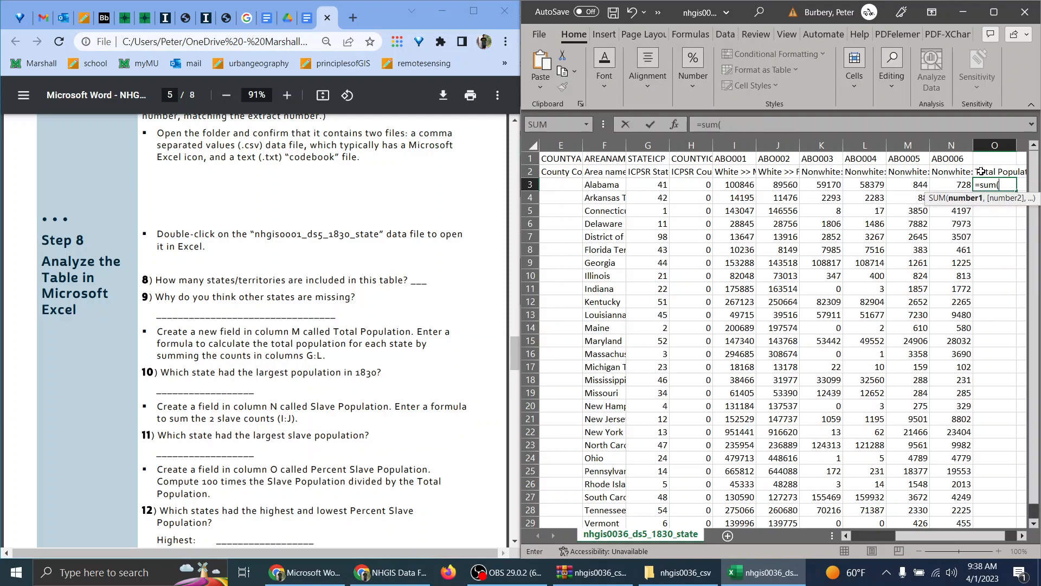
{"action": "left_click_drag", "start_coordinate": [741, 186], "coordinate": [944, 182]}
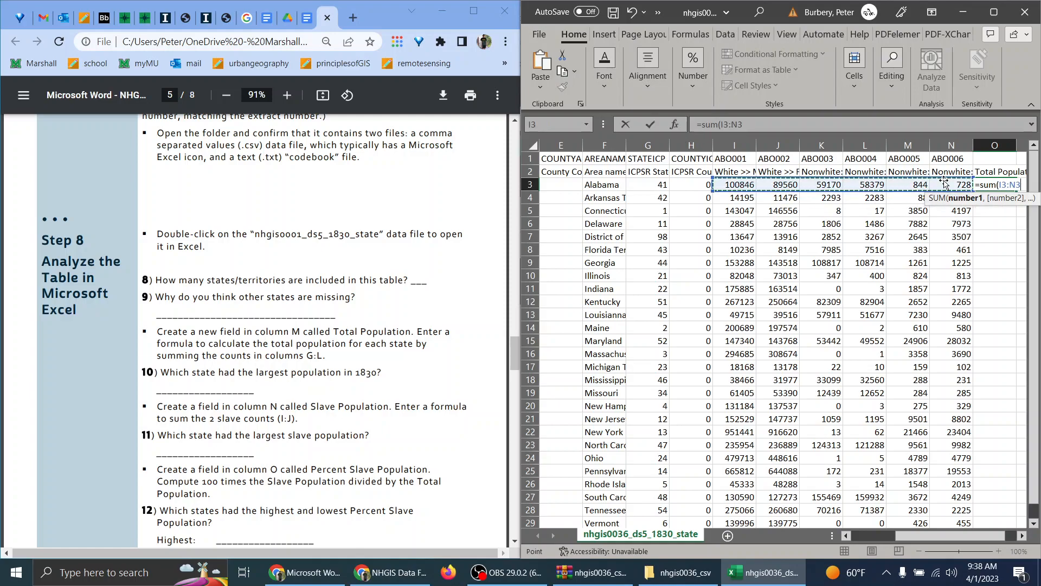
{"action": "key", "text": "Return"}
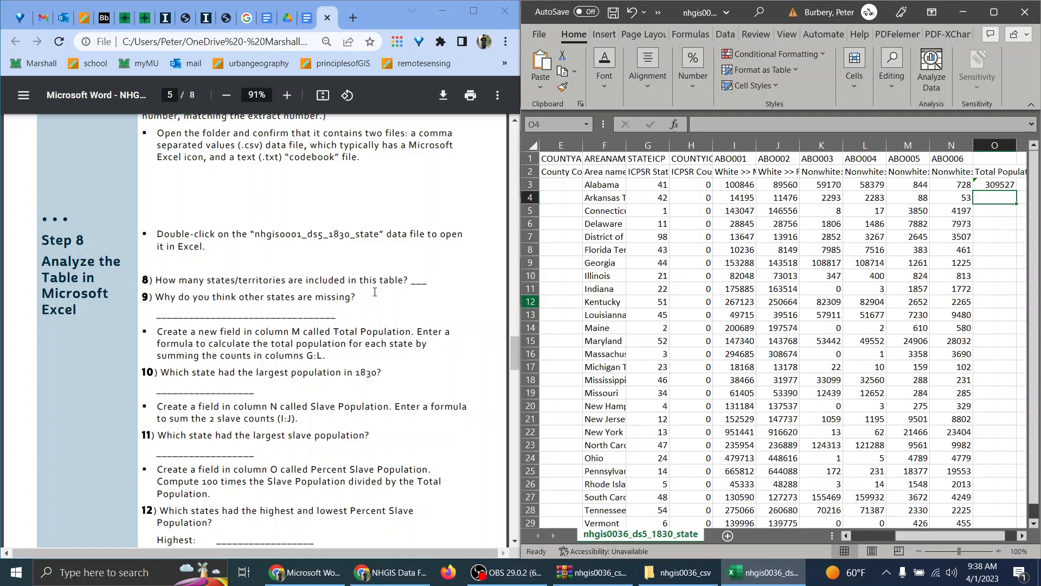
{"action": "scroll", "coordinate": [376, 291], "scroll_direction": "down", "scroll_amount": 1}
{"action": "left_click", "coordinate": [994, 185]}
{"action": "left_click_drag", "start_coordinate": [1016, 191], "coordinate": [1000, 513]}
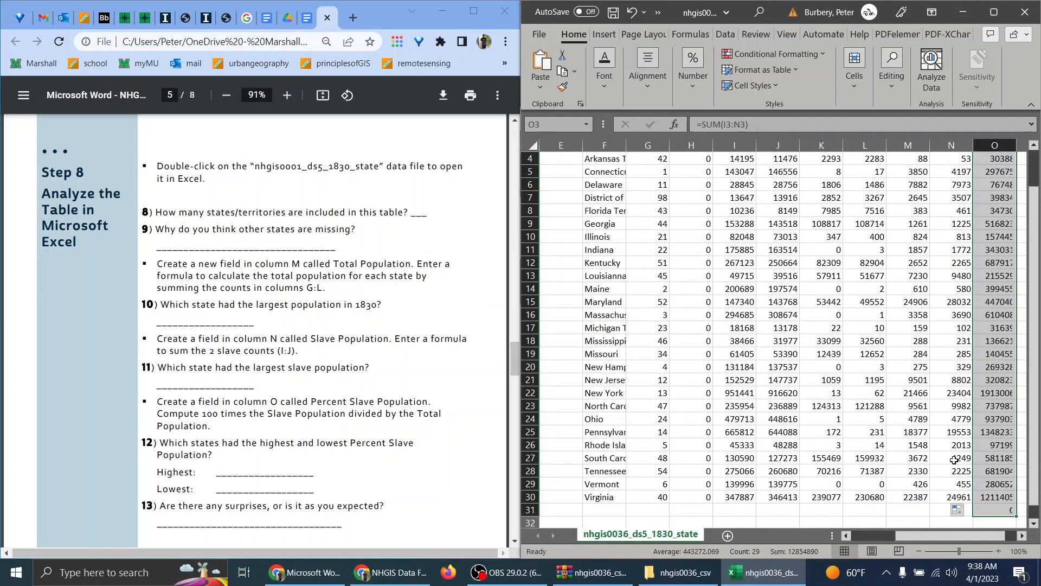
Undo the fill that reached row 31 and refill the Total Population formula from O3 down to Virginia's row 30.
{"action": "key", "text": "ctrl+z"}
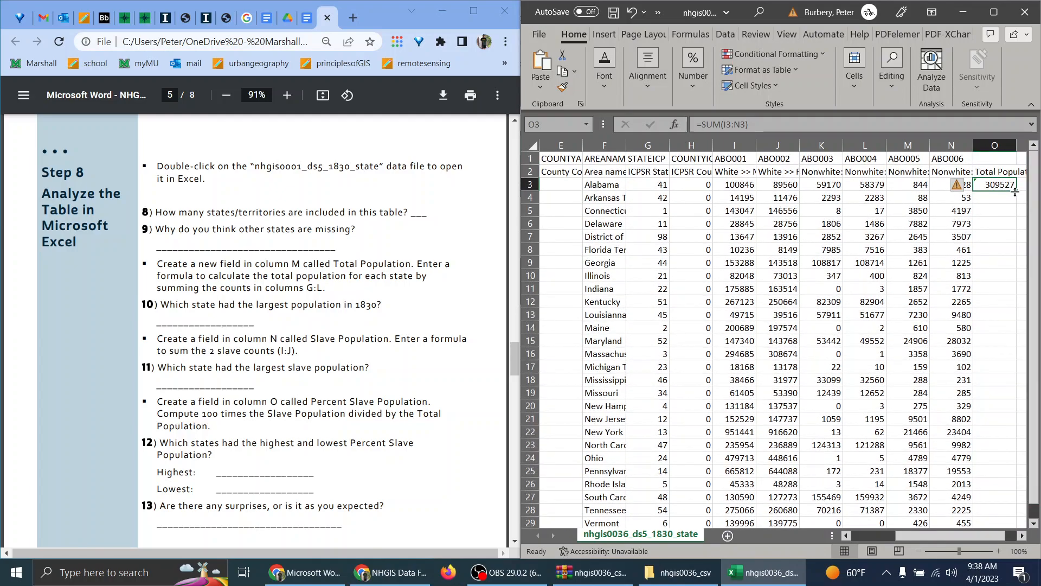
{"action": "key", "text": "ctrl+shift+Down"}
{"action": "key", "text": "ctrl+shift+Up"}
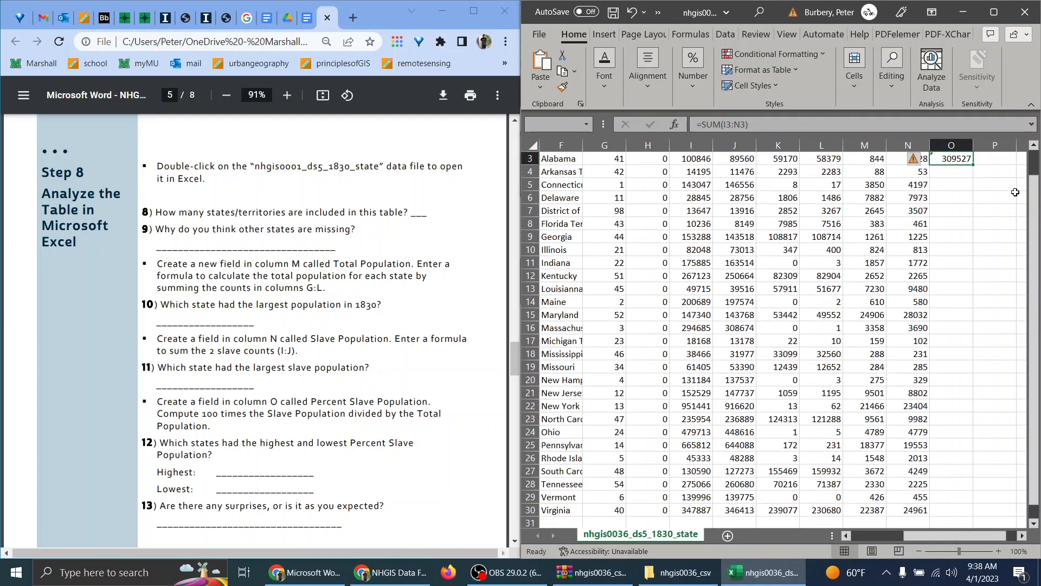
{"action": "left_click_drag", "start_coordinate": [973, 165], "coordinate": [956, 511]}
{"action": "left_click", "coordinate": [791, 445]}
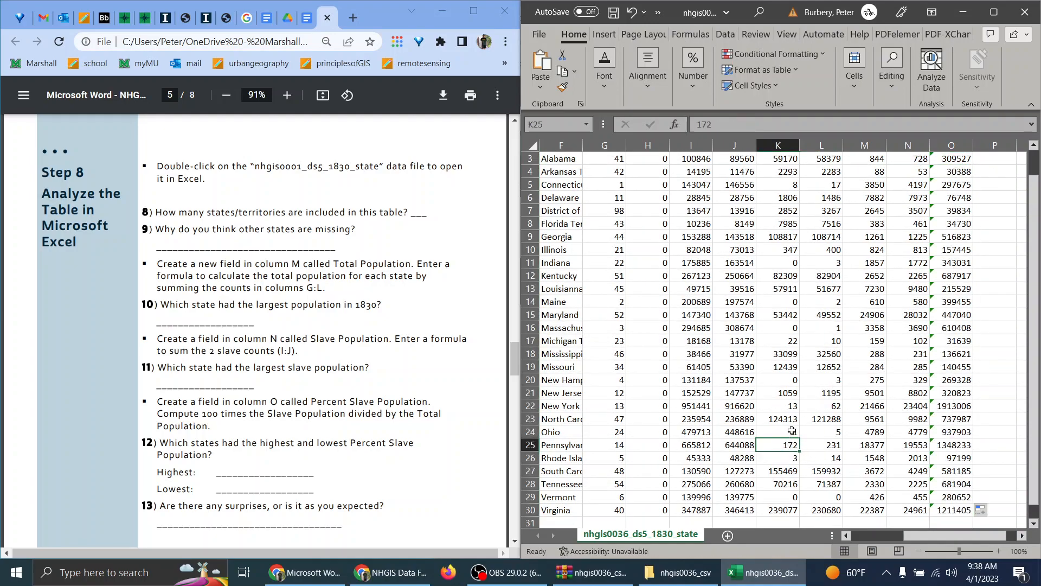
Read questions 10 and 11 in the exercise PDF and examine the Total Population column to compare the states.
{"action": "left_click_drag", "start_coordinate": [239, 307], "coordinate": [331, 304]}
{"action": "left_click", "coordinate": [370, 301]}
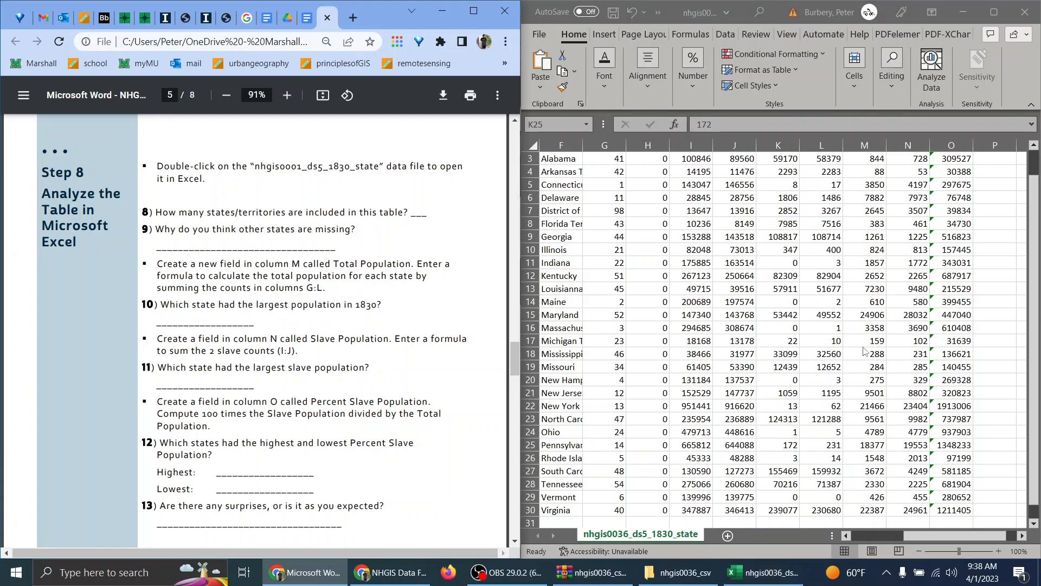
{"action": "scroll", "coordinate": [976, 373], "scroll_direction": "up", "scroll_amount": 1}
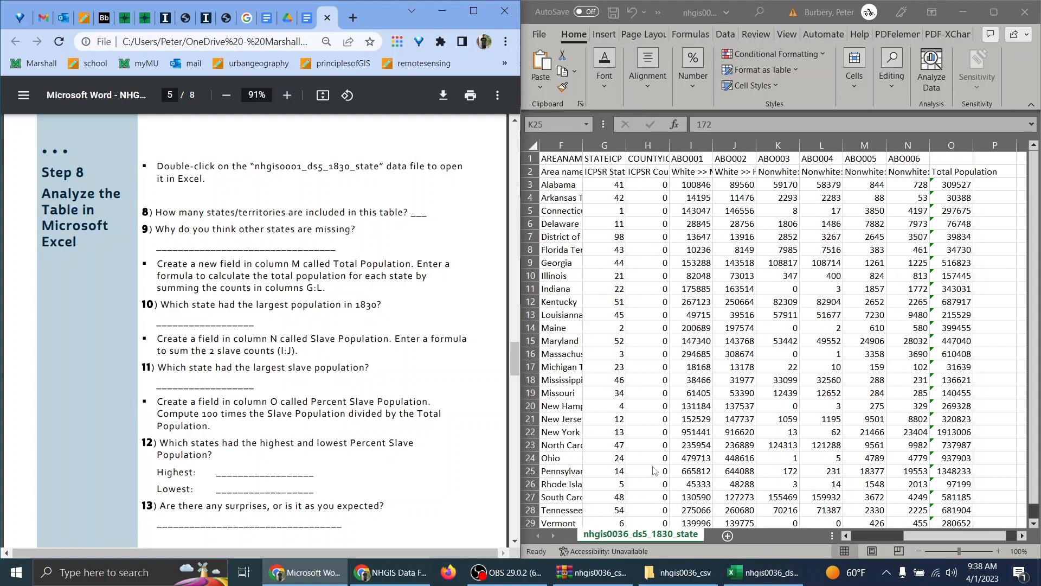
{"action": "scroll", "coordinate": [942, 476], "scroll_direction": "down", "scroll_amount": 1}
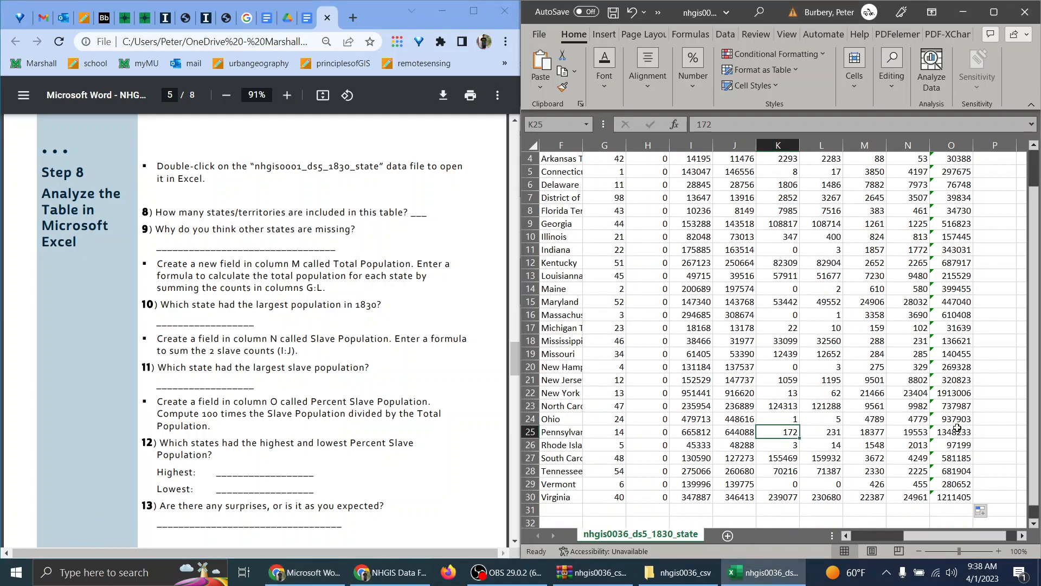
{"action": "left_click", "coordinate": [943, 483]}
{"action": "scroll", "coordinate": [922, 460], "scroll_direction": "up", "scroll_amount": 1}
{"action": "scroll", "coordinate": [900, 437], "scroll_direction": "down", "scroll_amount": 1}
{"action": "left_click", "coordinate": [755, 352]}
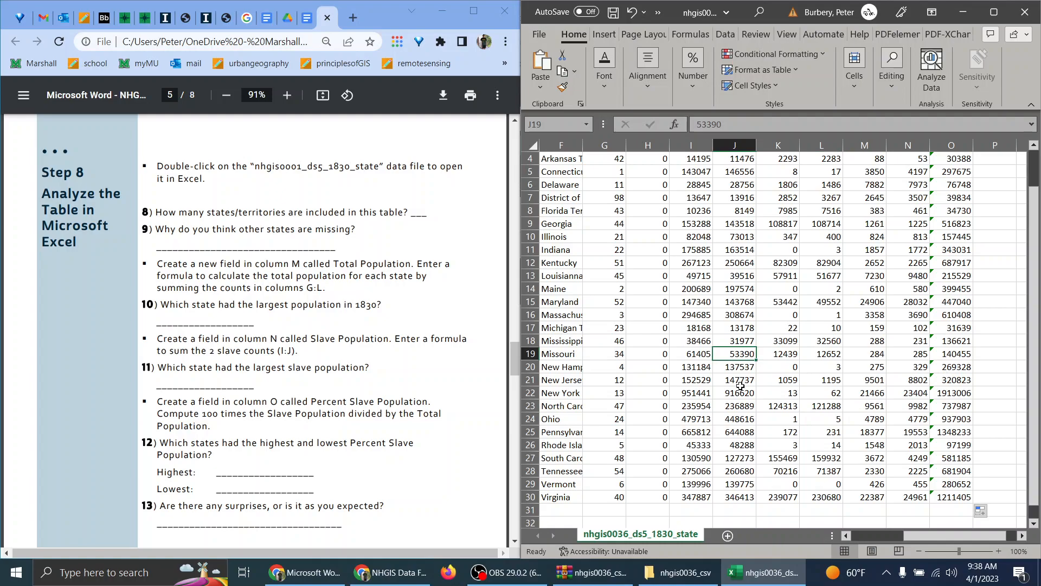
{"action": "left_click_drag", "start_coordinate": [269, 368], "coordinate": [371, 365]}
{"action": "left_click", "coordinate": [446, 363]}
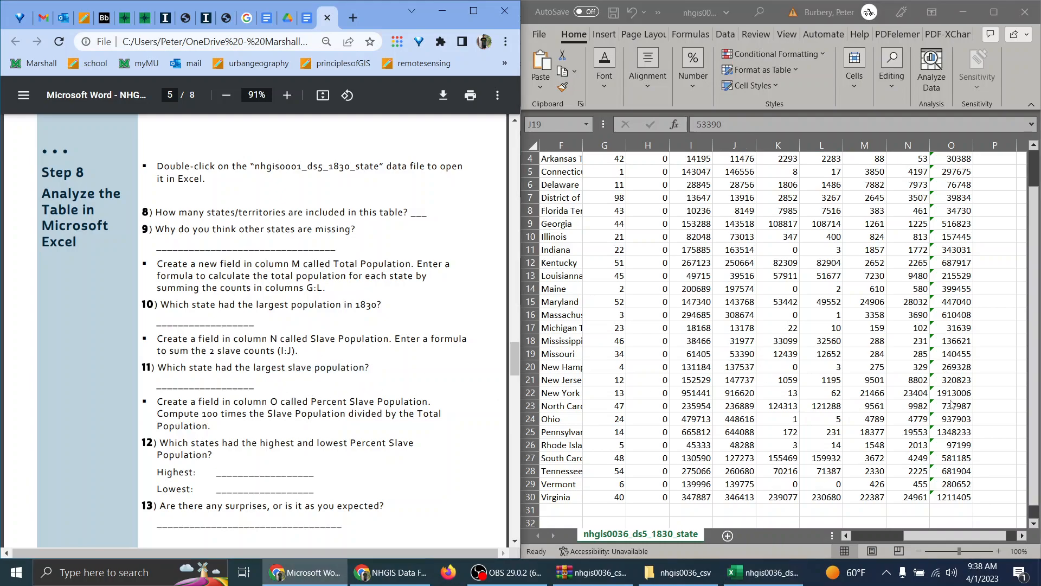
{"action": "scroll", "coordinate": [986, 428], "scroll_direction": "up", "scroll_amount": 1}
{"action": "left_click", "coordinate": [523, 185]}
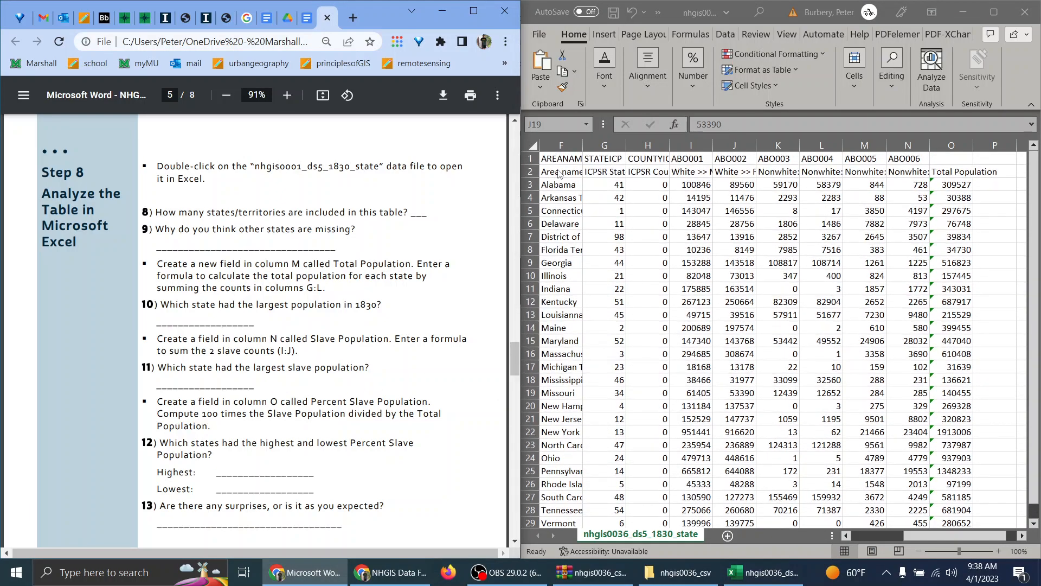
{"action": "left_click_drag", "start_coordinate": [549, 171], "coordinate": [952, 523]}
{"action": "scroll", "coordinate": [762, 373], "scroll_direction": "down", "scroll_amount": 3}
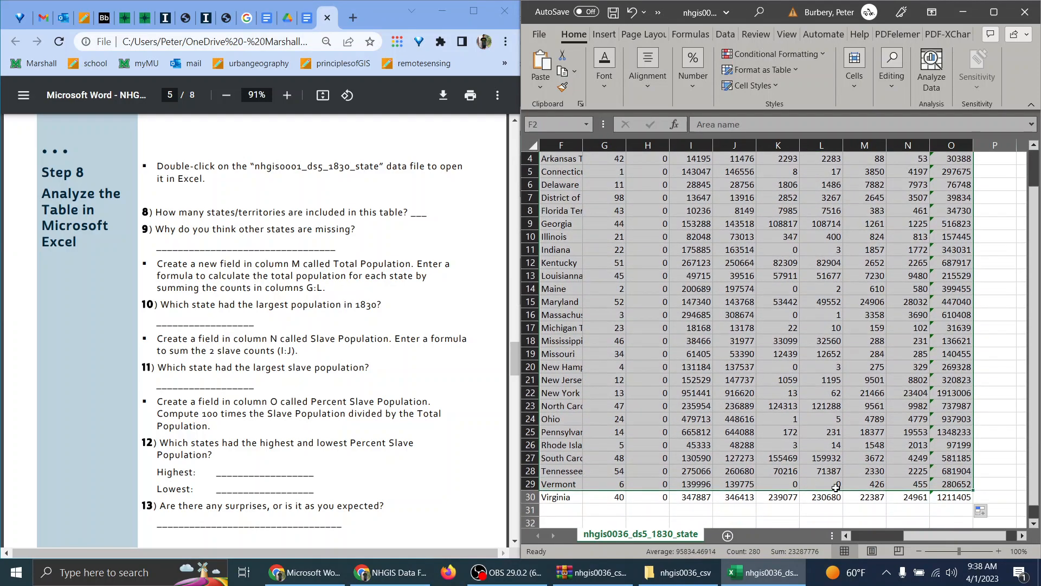
{"action": "left_click", "coordinate": [950, 496]}
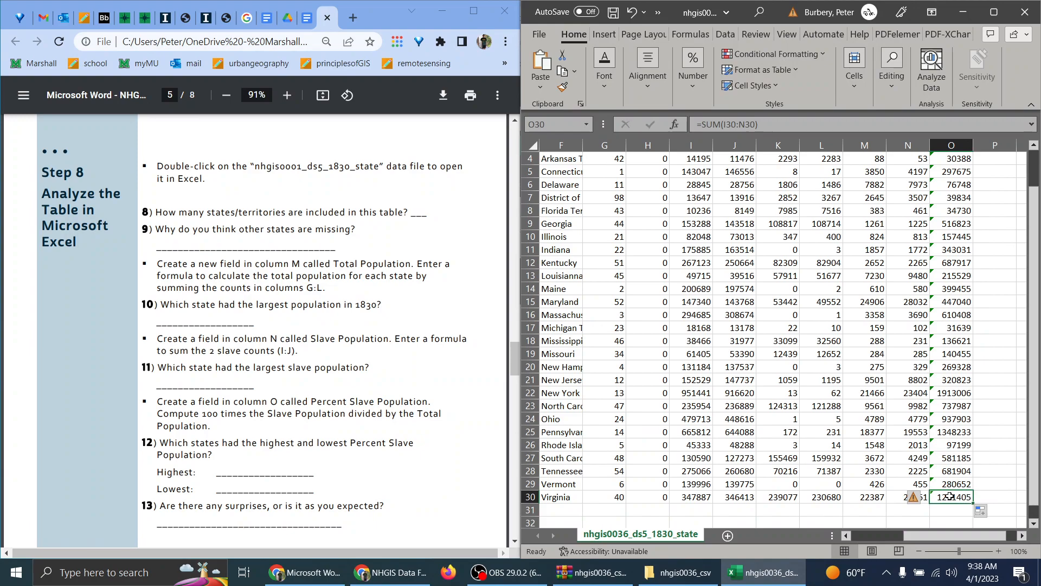
{"action": "key", "text": "ctrl+shift+Left"}
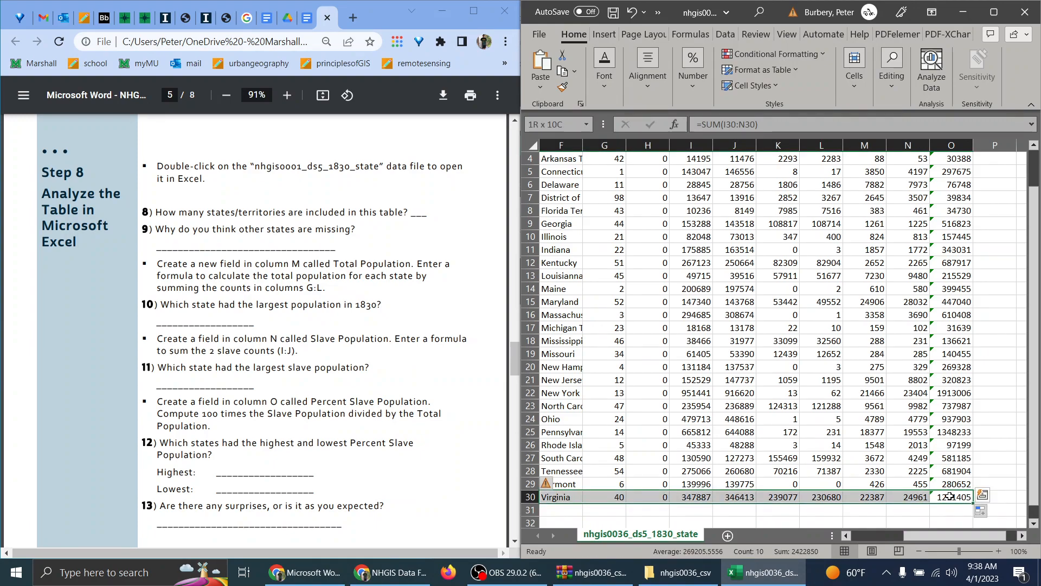
{"action": "key", "text": "ctrl+shift+Up"}
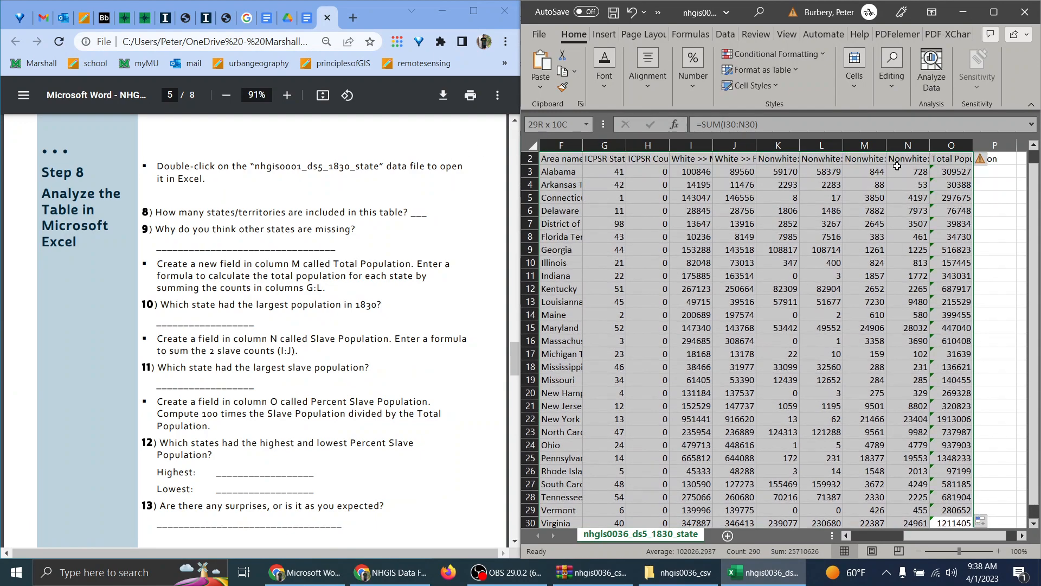
{"action": "scroll", "coordinate": [876, 166], "scroll_direction": "up", "scroll_amount": 1}
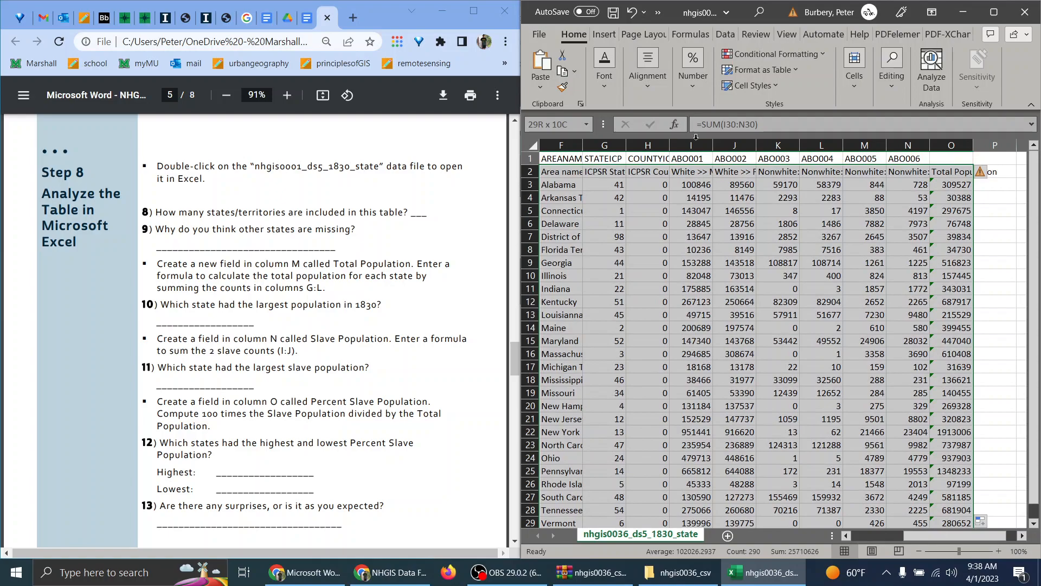
{"action": "left_click_drag", "start_coordinate": [913, 535], "coordinate": [823, 536]}
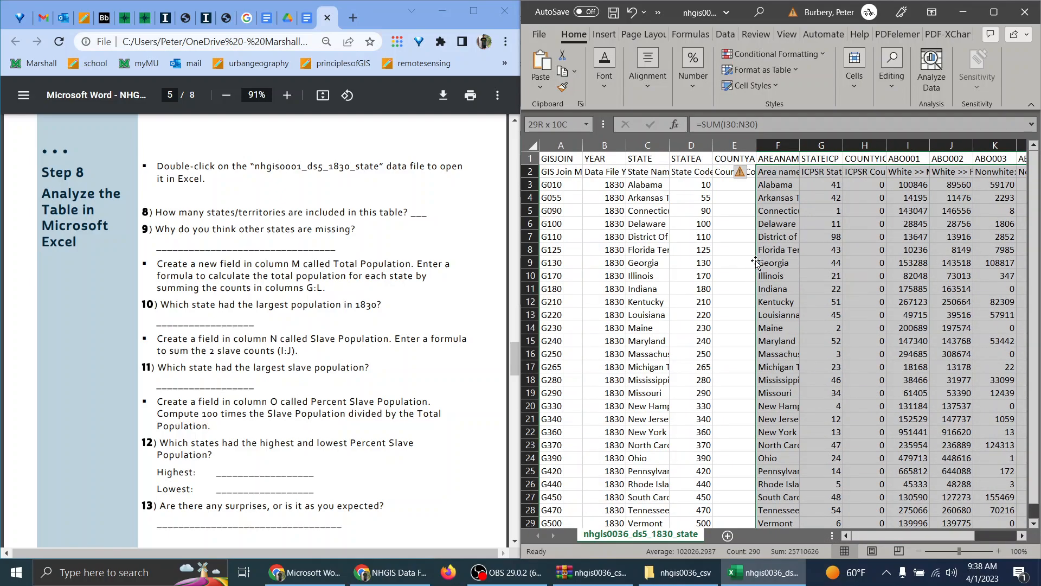
{"action": "left_click_drag", "start_coordinate": [754, 263], "coordinate": [591, 273]}
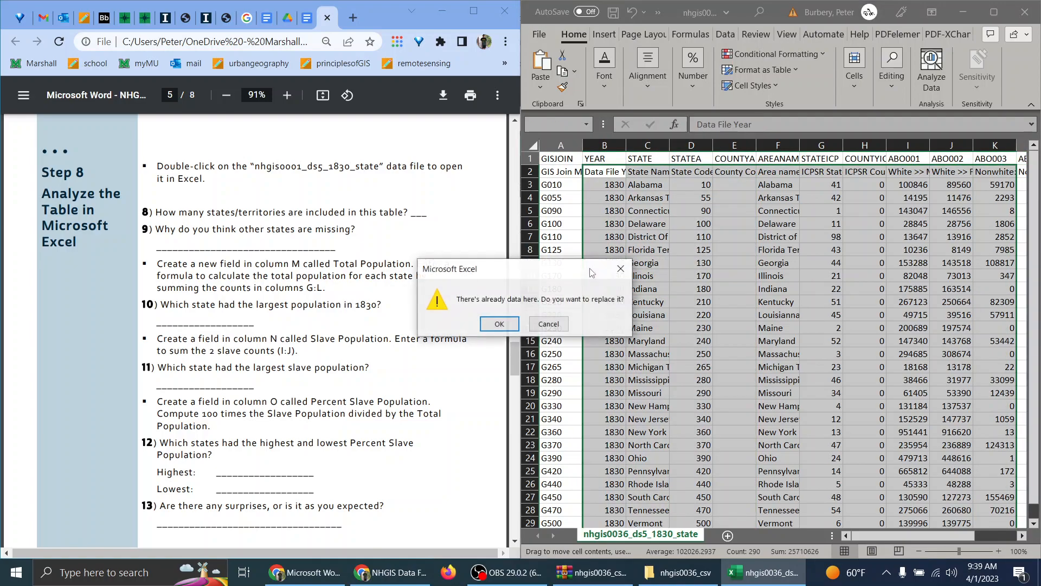
{"action": "left_click", "coordinate": [551, 324]}
Format the range A2:O30, from the descriptive header row down to Virginia, as a table with the first Dark style (black).
{"action": "left_click", "coordinate": [549, 172]}
{"action": "key", "text": "ctrl+shift+Right"}
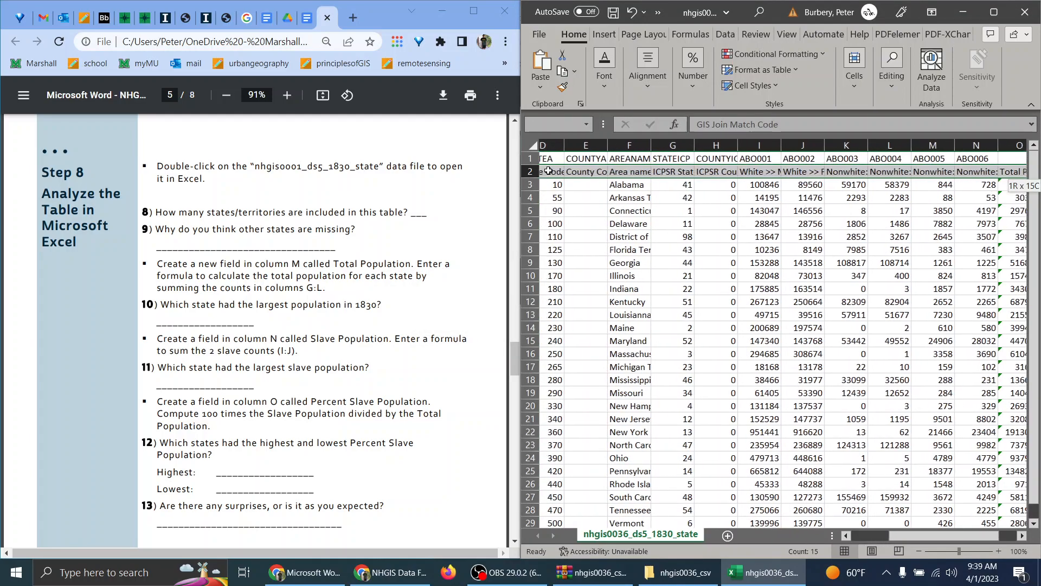
{"action": "key", "text": "ctrl+shift+Down"}
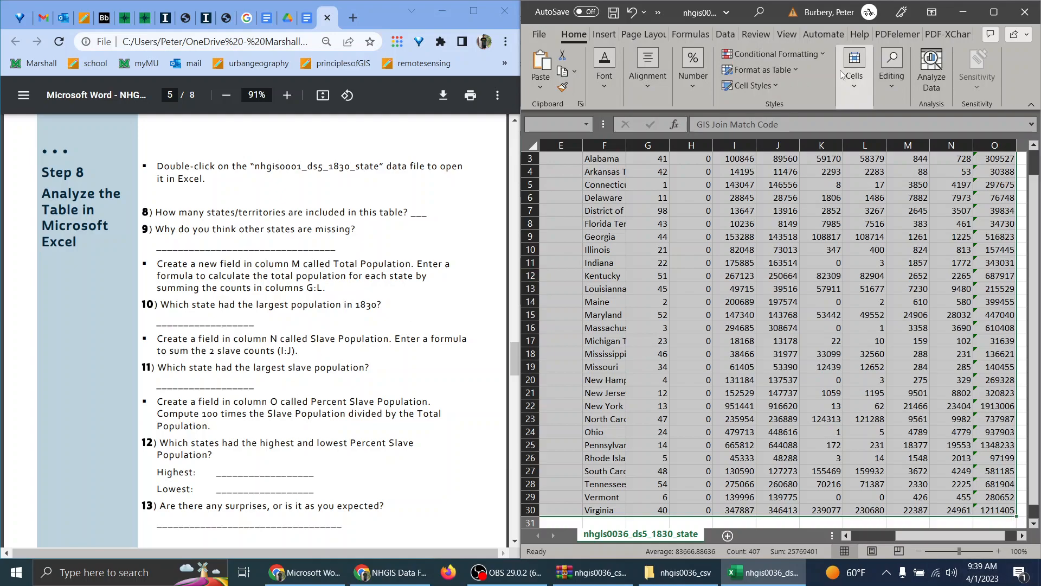
{"action": "left_click", "coordinate": [757, 70]}
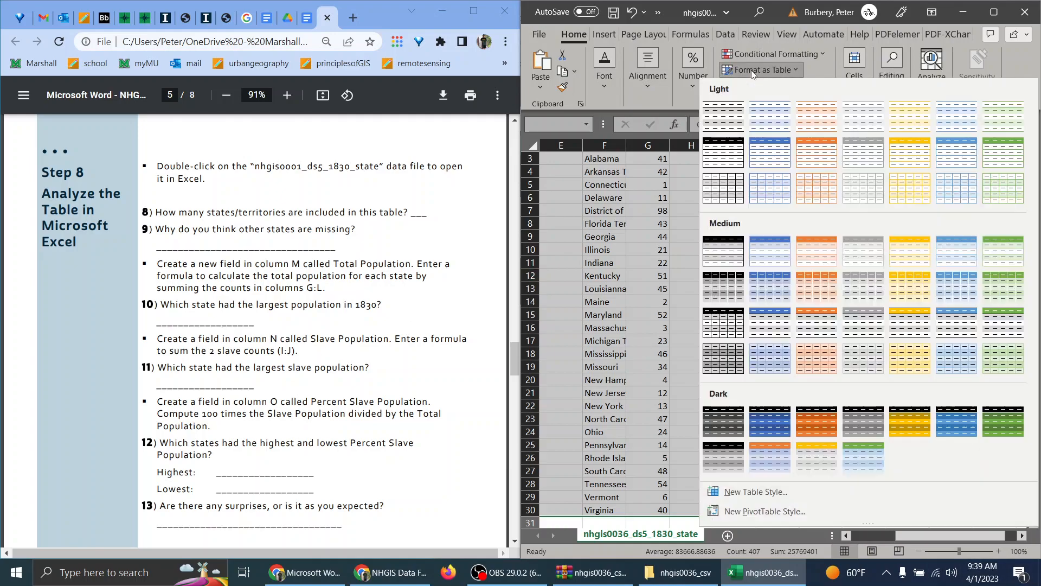
{"action": "left_click", "coordinate": [723, 422]}
{"action": "left_click", "coordinate": [954, 432]}
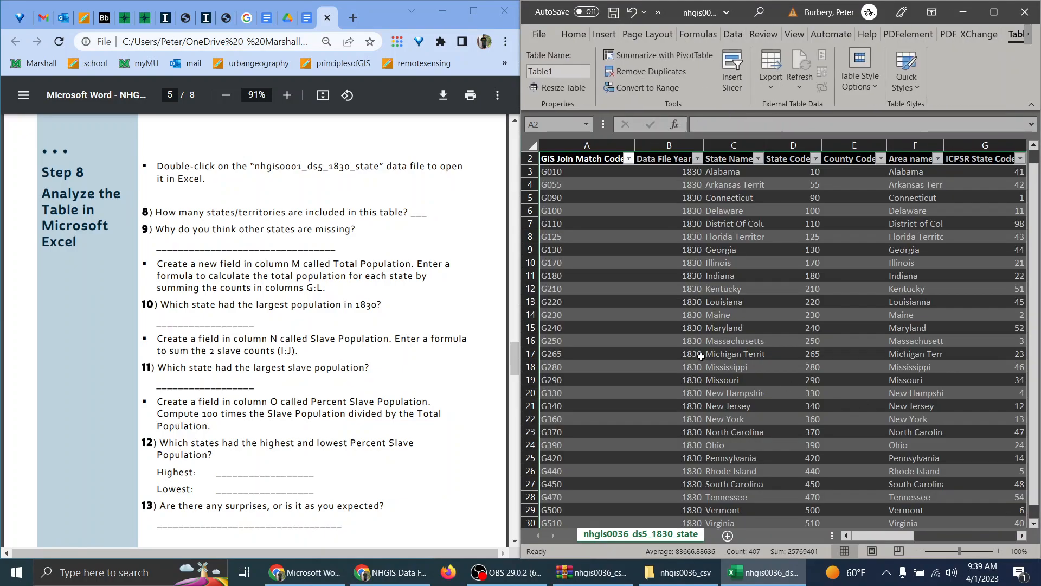
{"action": "left_click", "coordinate": [793, 340]}
Sort the table by Total Population from largest to smallest and check the state name in the first data row.
{"action": "left_click_drag", "start_coordinate": [871, 537], "coordinate": [970, 537]}
{"action": "left_click", "coordinate": [1020, 158]}
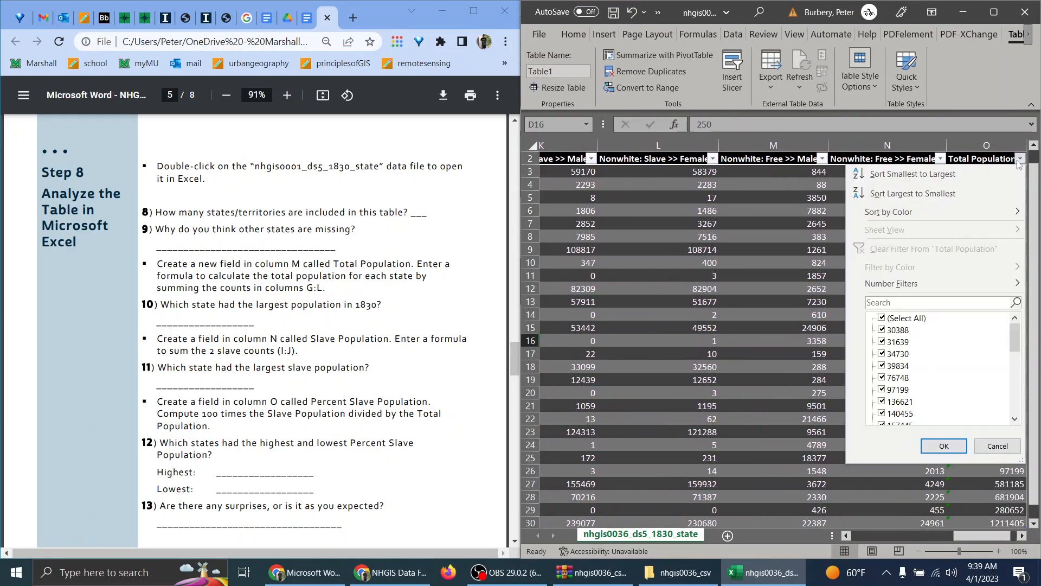
{"action": "left_click", "coordinate": [902, 193]}
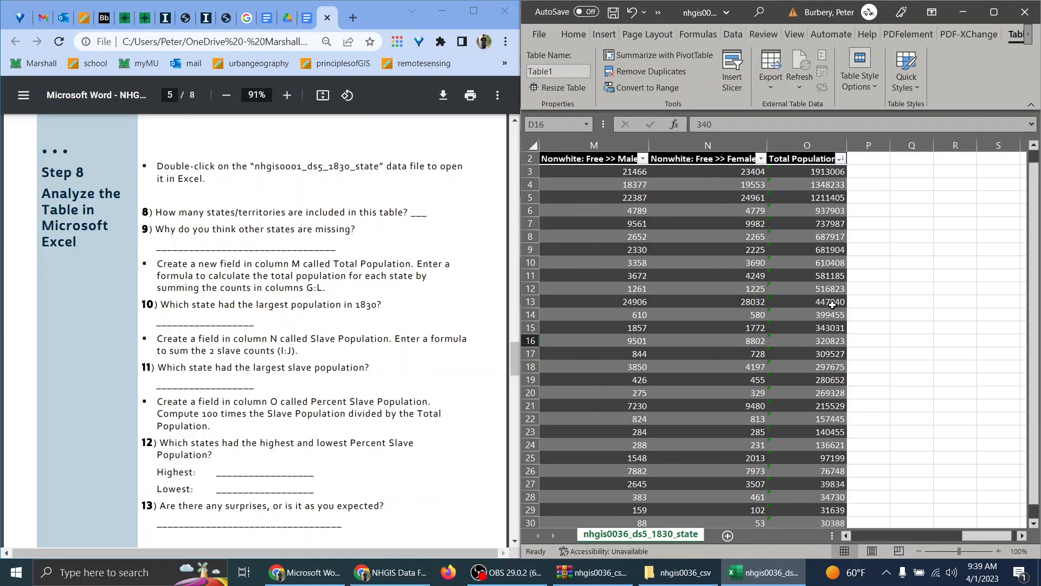
{"action": "left_click_drag", "start_coordinate": [970, 535], "coordinate": [860, 536]}
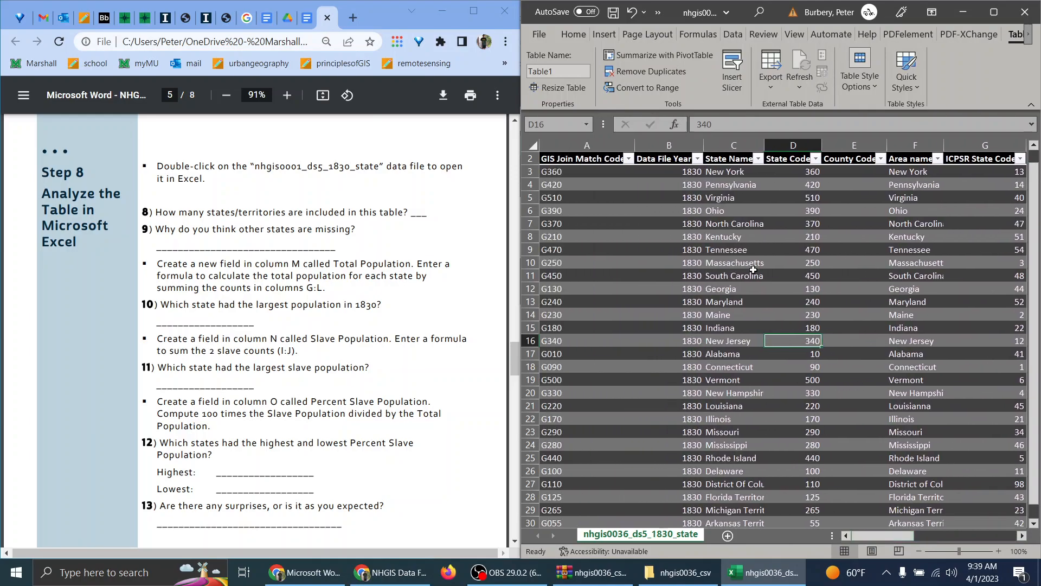
{"action": "left_click", "coordinate": [714, 173]}
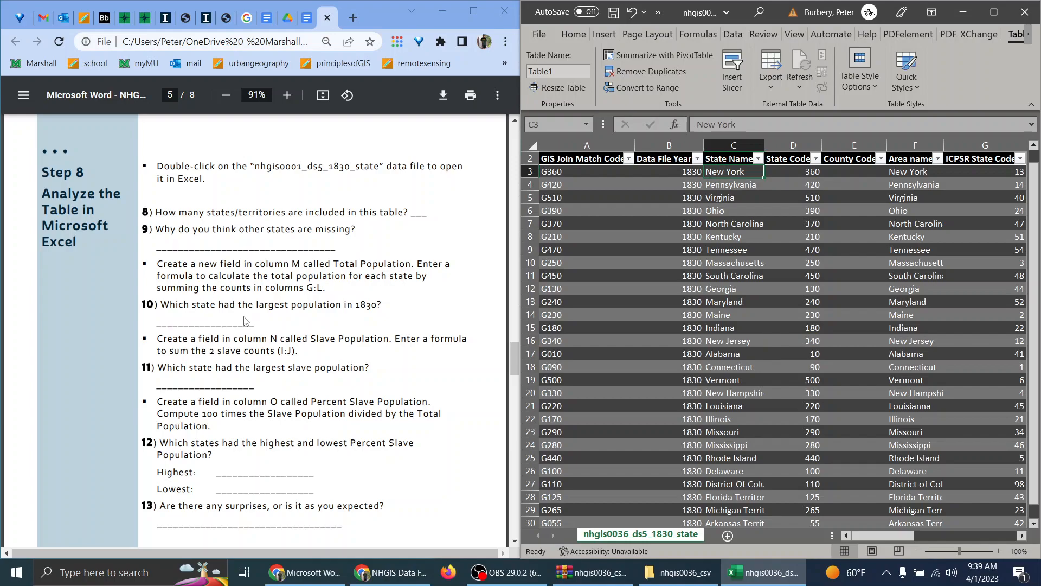
Switch to the NHGIS-Excel-Exercise-1 Google document and enter "New York had" in the answer blank for question 10.
{"action": "left_click", "coordinate": [307, 18]}
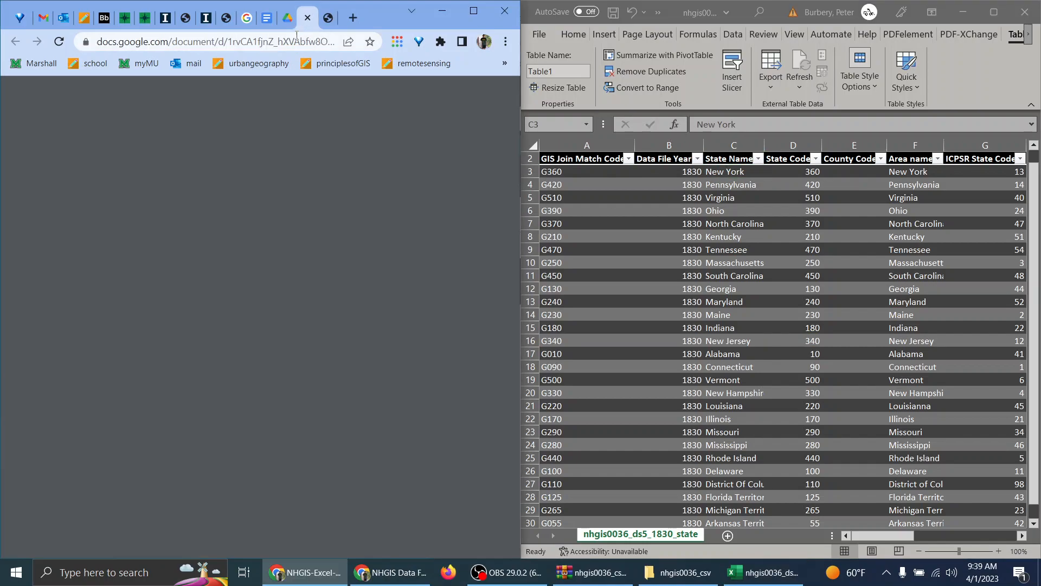
{"action": "left_click", "coordinate": [305, 392]}
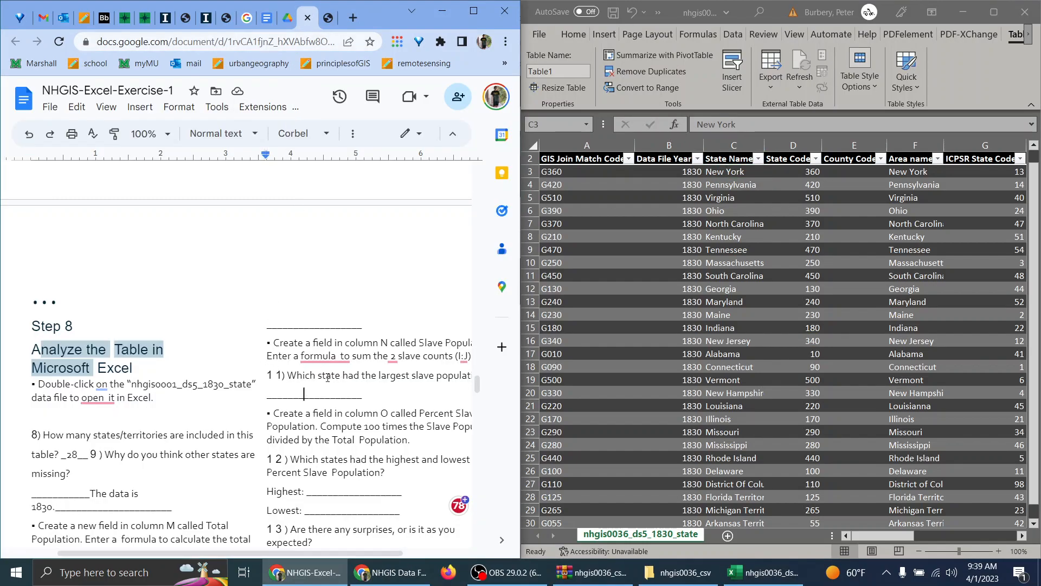
{"action": "scroll", "coordinate": [178, 433], "scroll_direction": "down", "scroll_amount": 3}
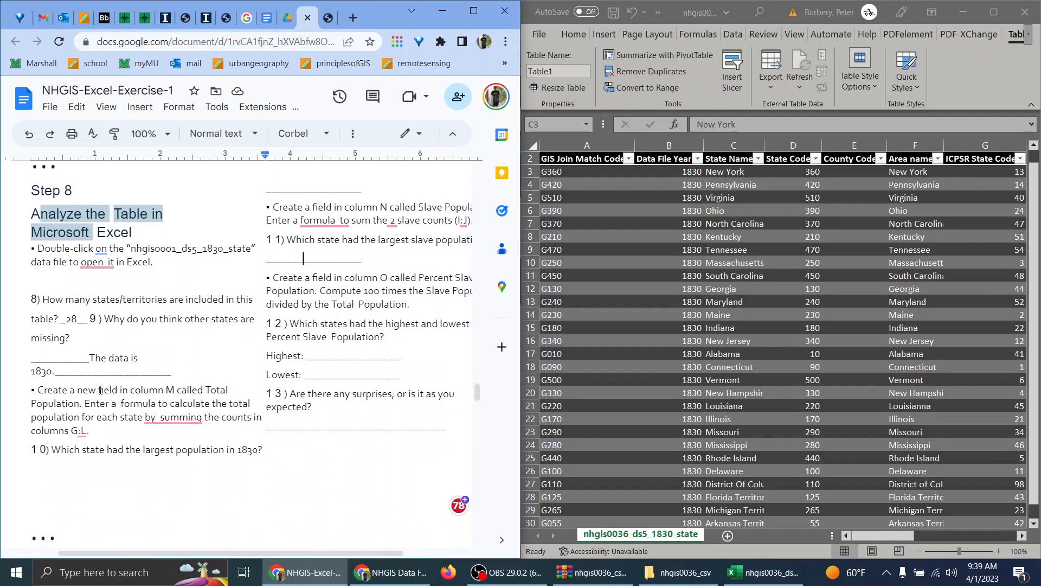
{"action": "scroll", "coordinate": [198, 465], "scroll_direction": "up", "scroll_amount": 3}
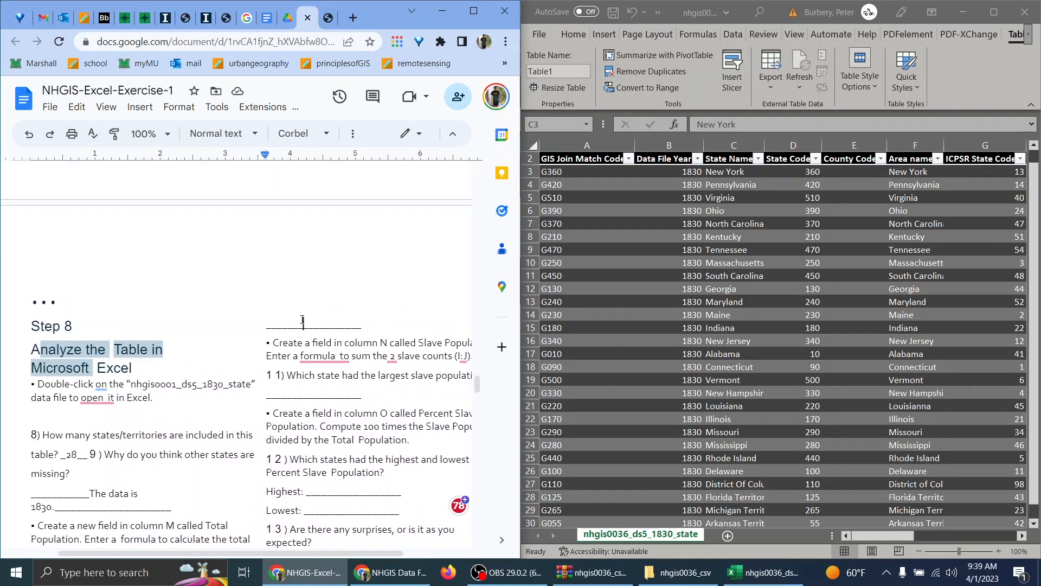
{"action": "left_click", "coordinate": [302, 319]}
{"action": "type", "text": "New York had"}
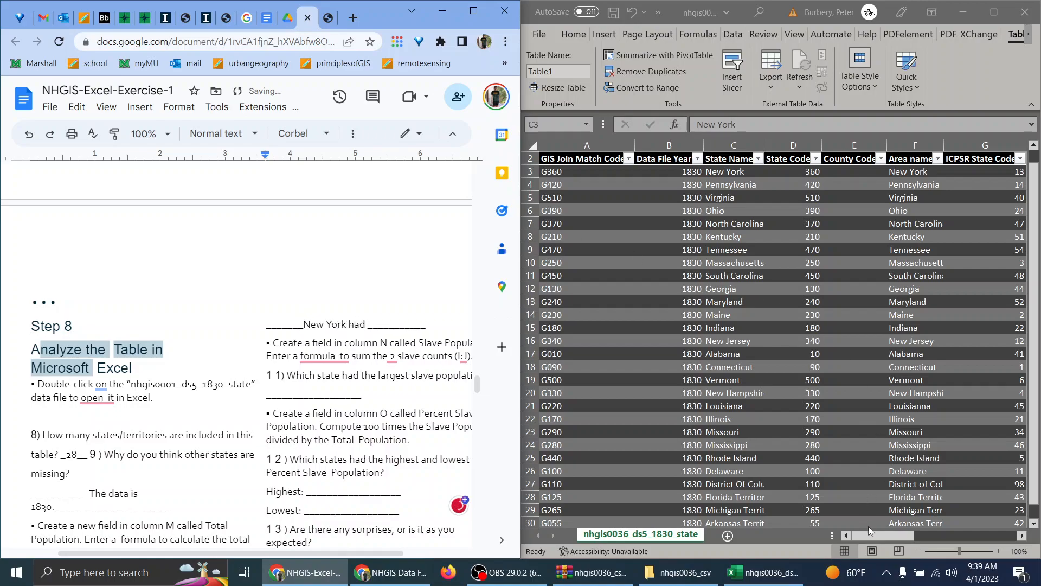
Try to copy New York's total population from cell O3 into the question 10 answer in the document.
{"action": "left_click", "coordinate": [915, 535]}
{"action": "left_click_drag", "start_coordinate": [915, 536], "coordinate": [1009, 537]}
{"action": "double_click", "coordinate": [986, 171]}
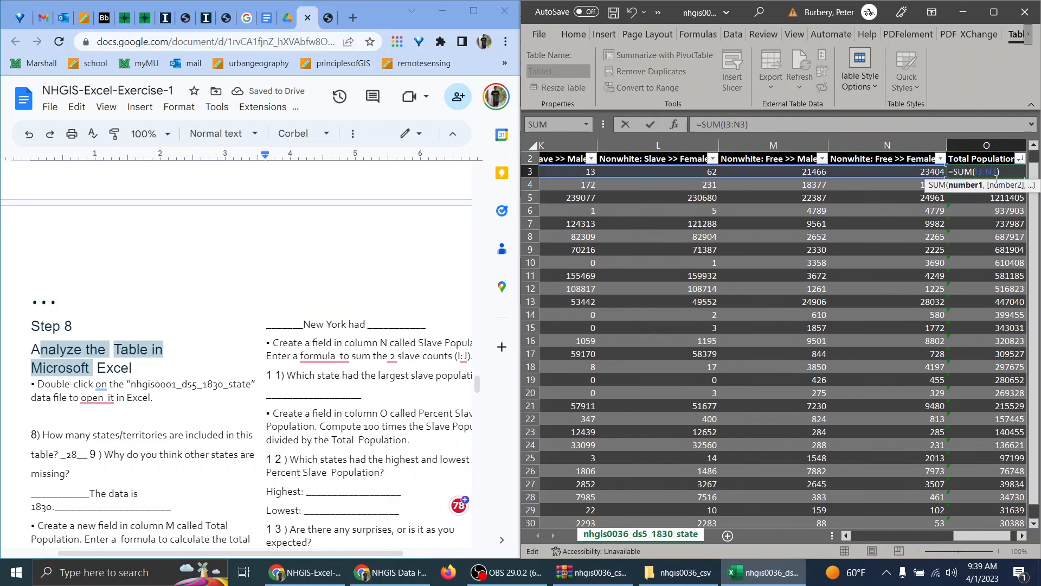
{"action": "key", "text": "Escape"}
{"action": "right_click", "coordinate": [991, 171]}
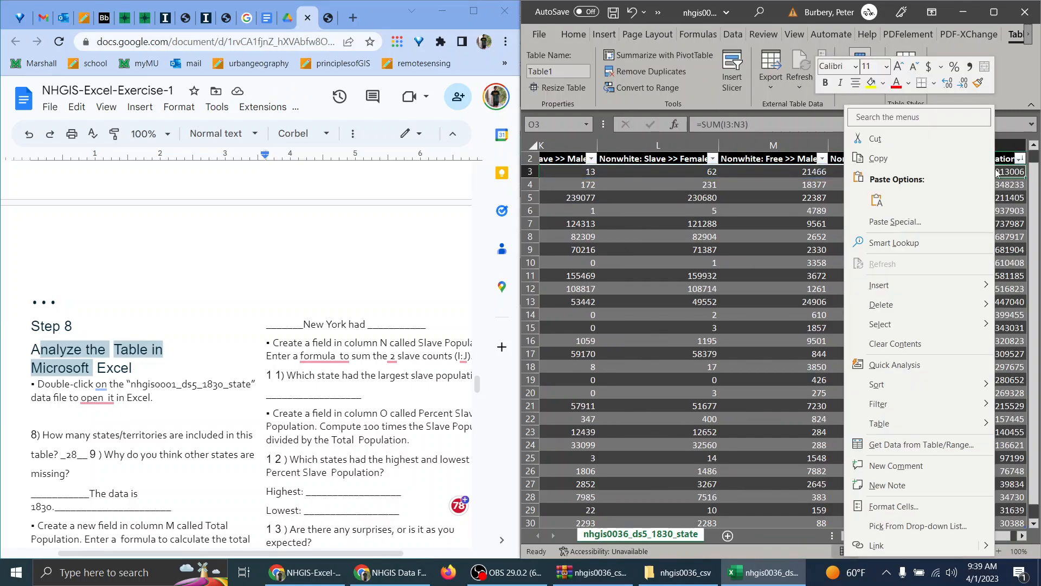
{"action": "left_click", "coordinate": [881, 158]}
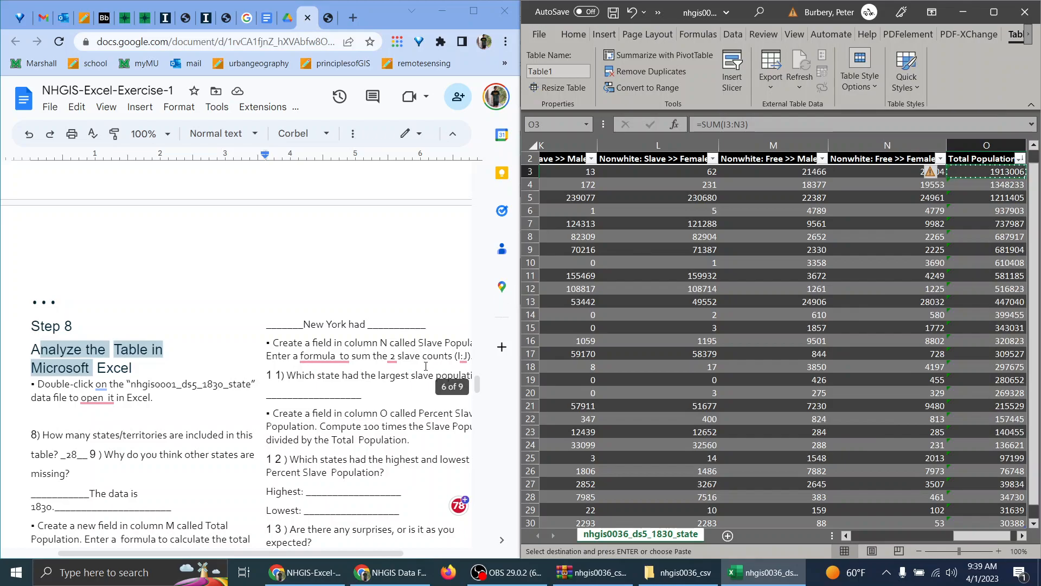
{"action": "left_click", "coordinate": [385, 325]}
{"action": "left_click", "coordinate": [386, 327]}
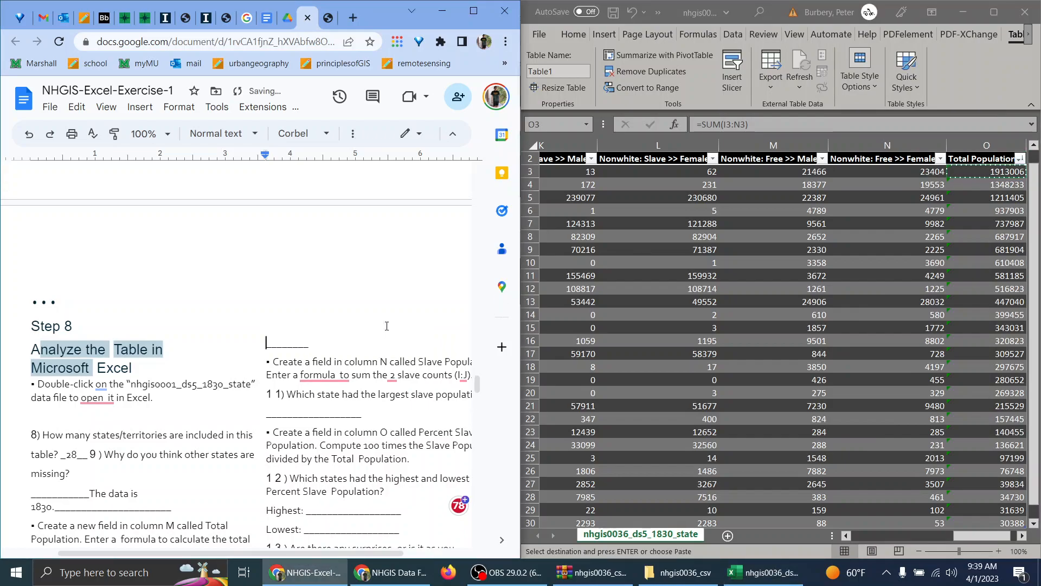
{"action": "right_click", "coordinate": [966, 178]}
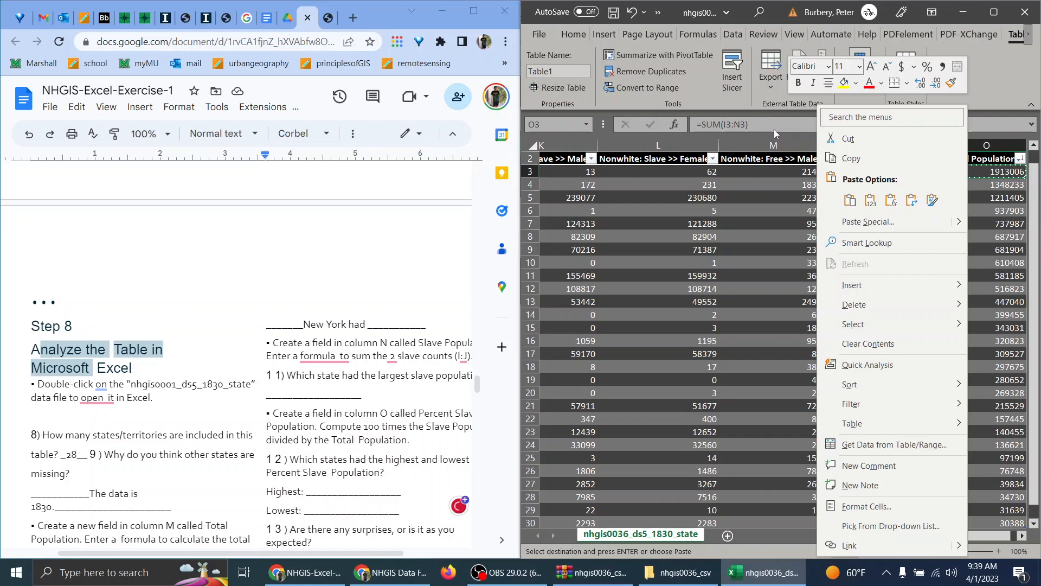
{"action": "key", "text": "Escape"}
{"action": "key", "text": "Escape"}
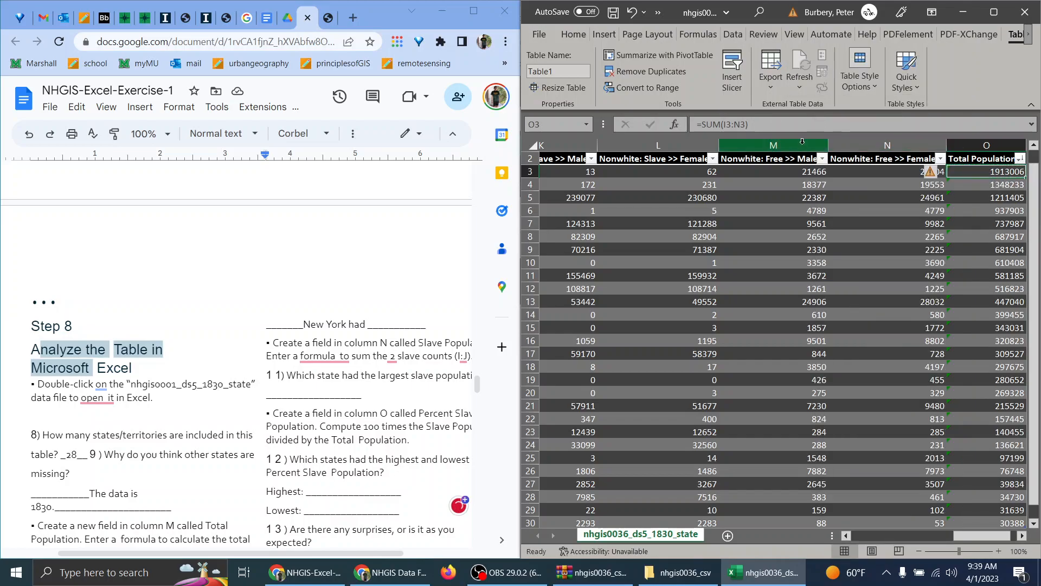
Enter New York's population as 1,913,006, with thousands separators, after "New York had" in the question 10 answer.
{"action": "left_click", "coordinate": [390, 323]}
{"action": "type", "text": "191"}
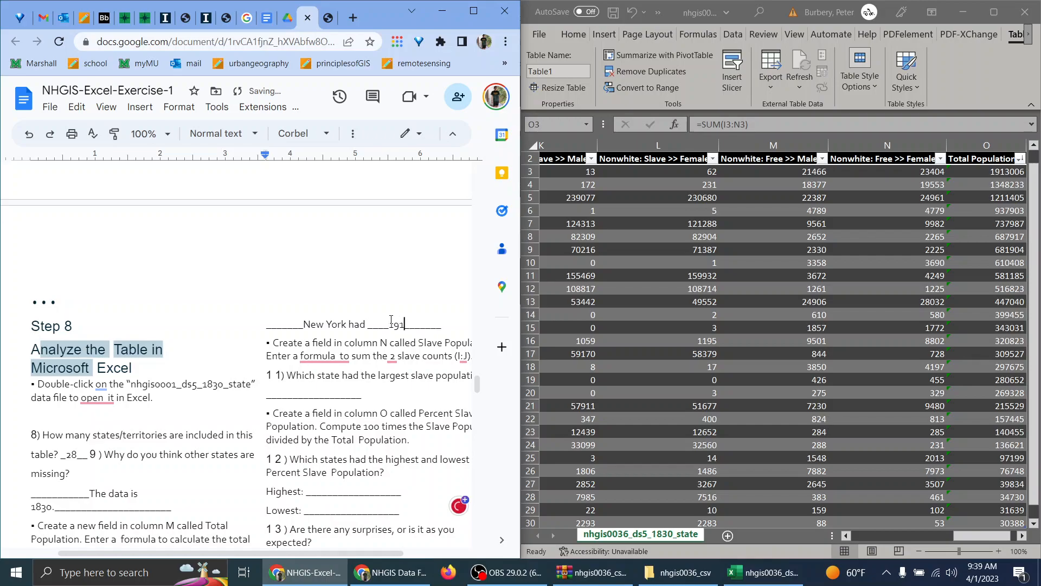
{"action": "type", "text": "3000"}
{"action": "key", "text": "BackSpace"}
{"action": "type", "text": "6"}
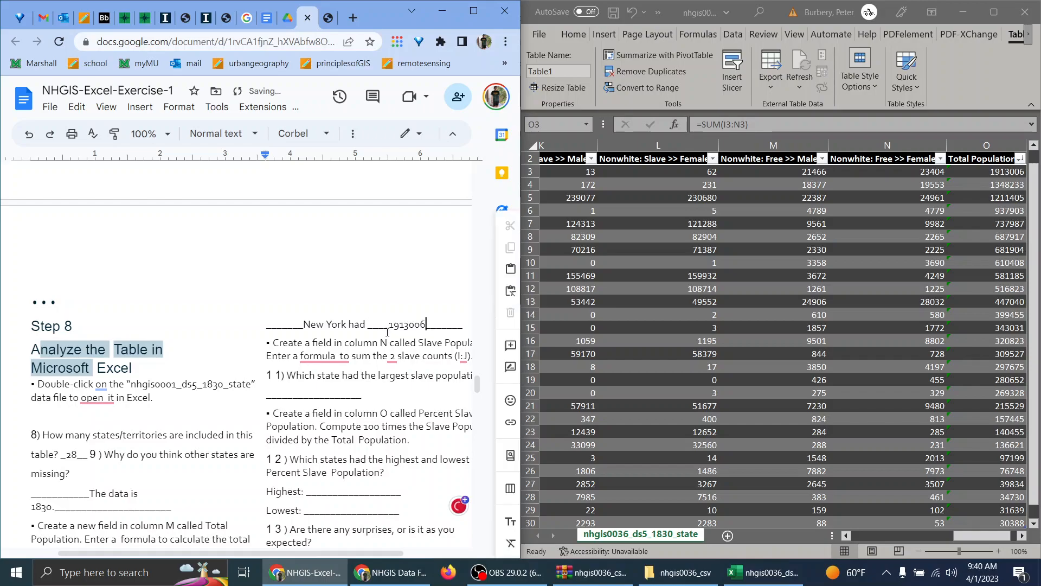
{"action": "left_click", "coordinate": [410, 324]}
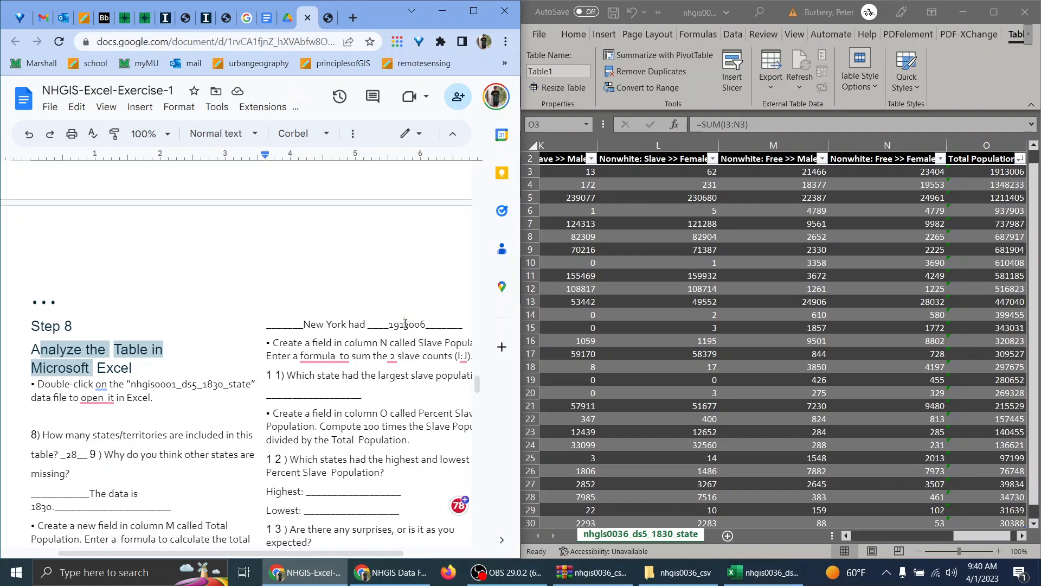
{"action": "type", "text": ","}
{"action": "left_click", "coordinate": [397, 323]}
{"action": "type", "text": ","}
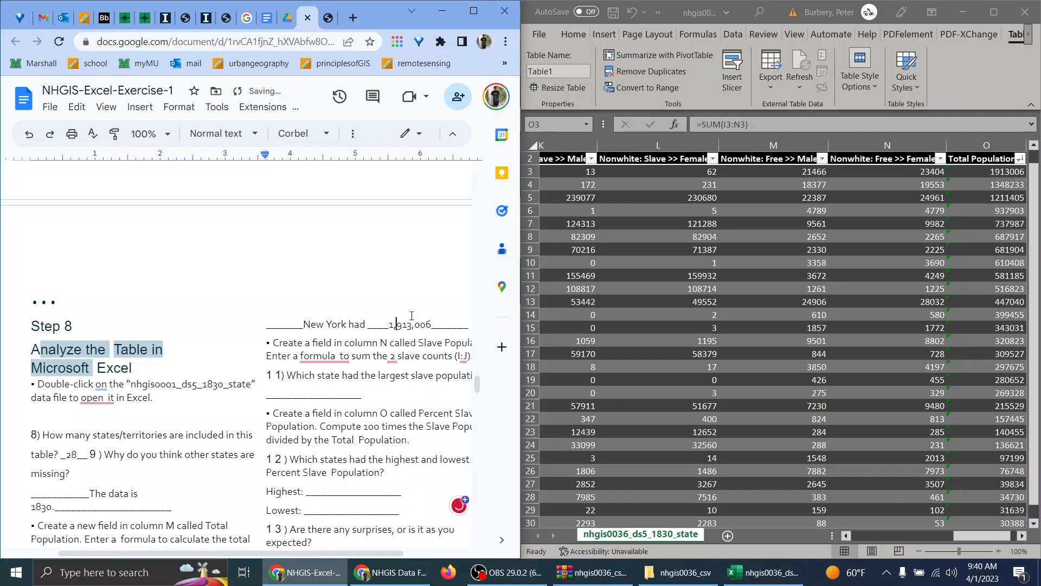
Complete the question 10 answer by adding "people in 1830." after the population figure.
{"action": "left_click", "coordinate": [432, 324]}
{"action": "type", "text": "people."}
{"action": "key", "text": "BackSpace"}
{"action": "type", "text": "in 1830."}
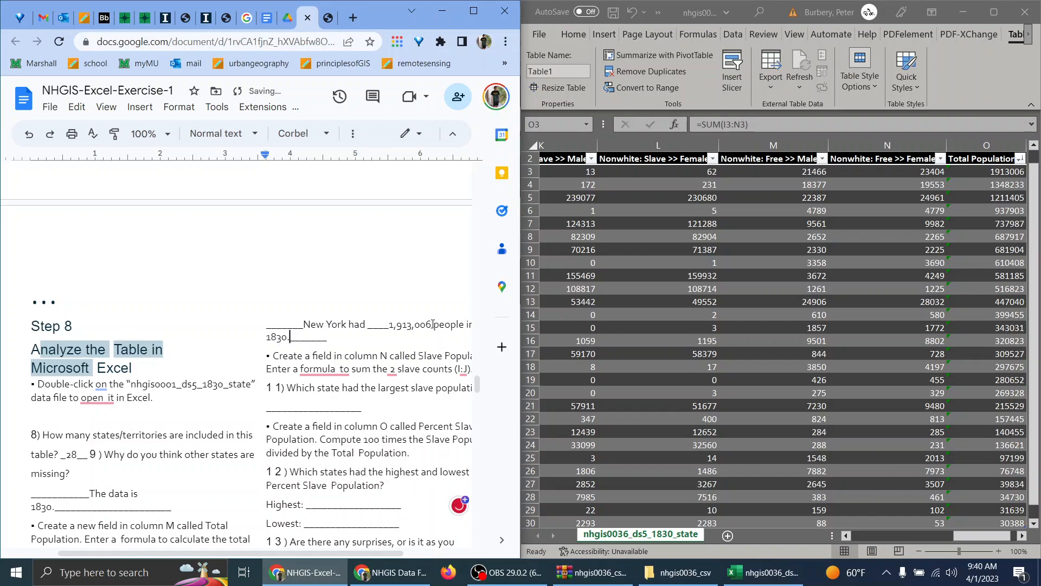
Check the next instruction in the exercise PDF and add a Slave Population column header in cell P2, beside Total Population.
{"action": "key", "text": "ctrl+Tab"}
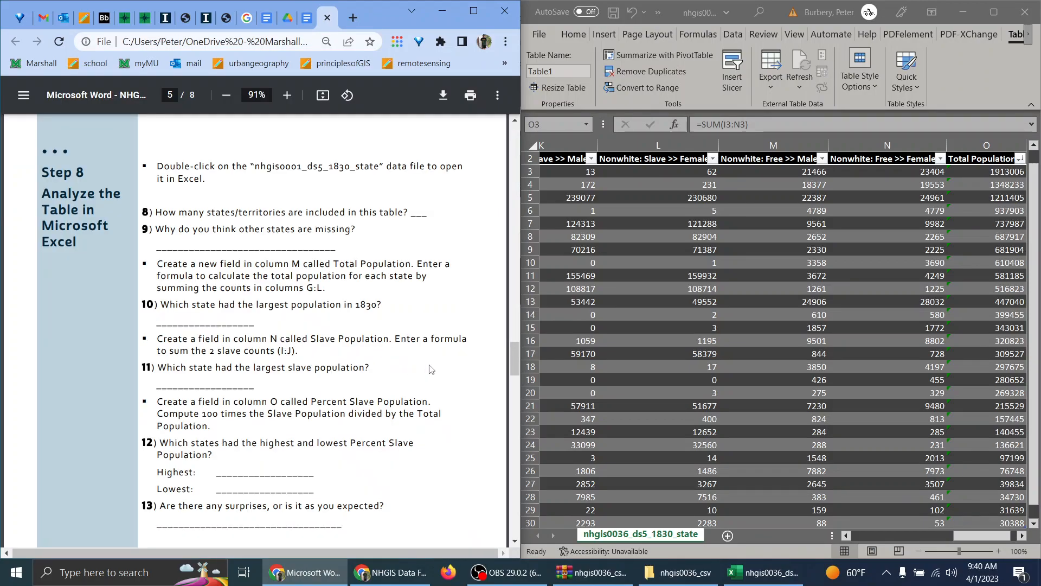
{"action": "left_click", "coordinate": [507, 572]}
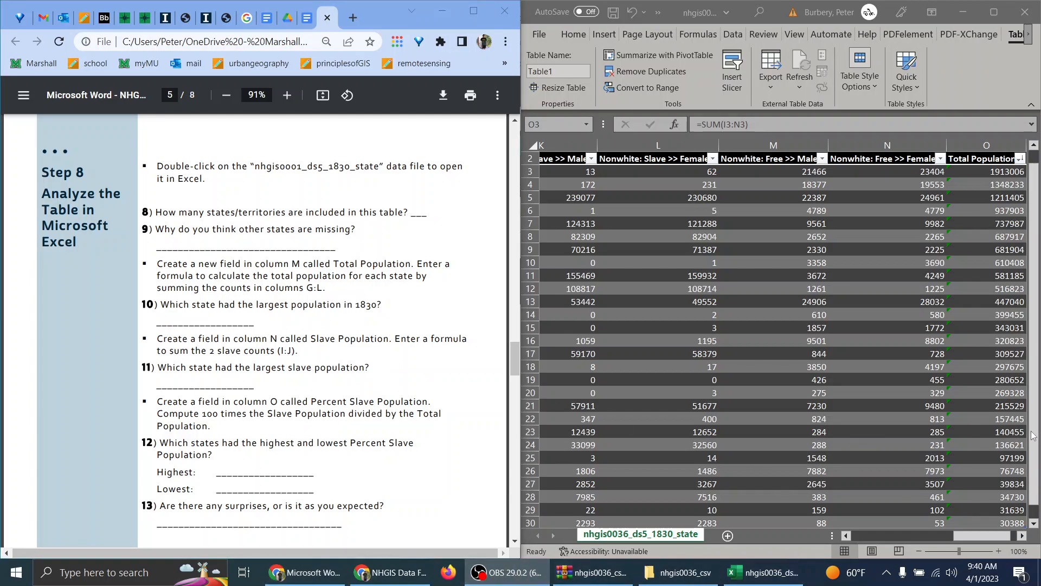
{"action": "left_click", "coordinate": [200, 206]}
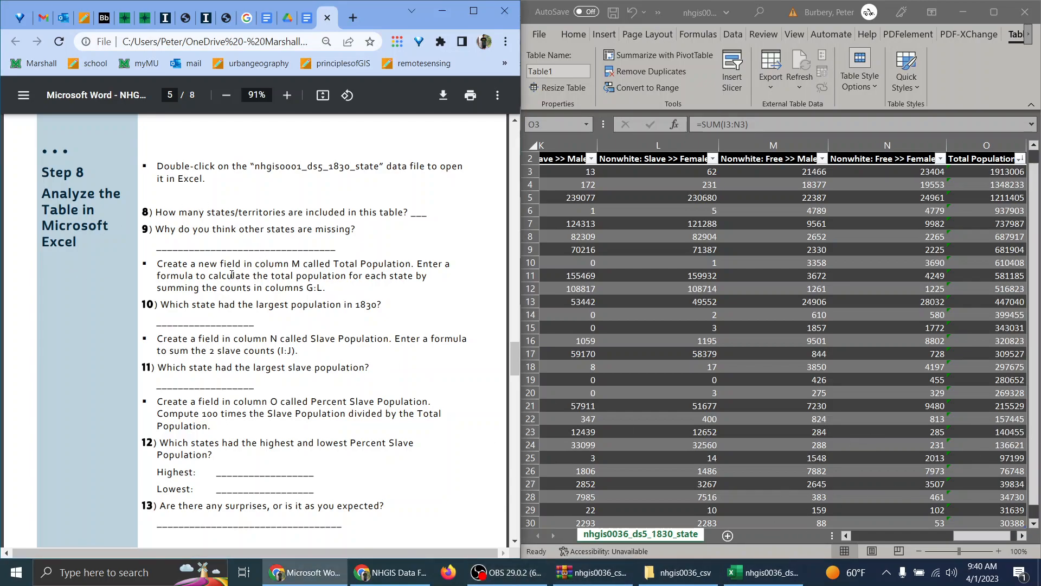
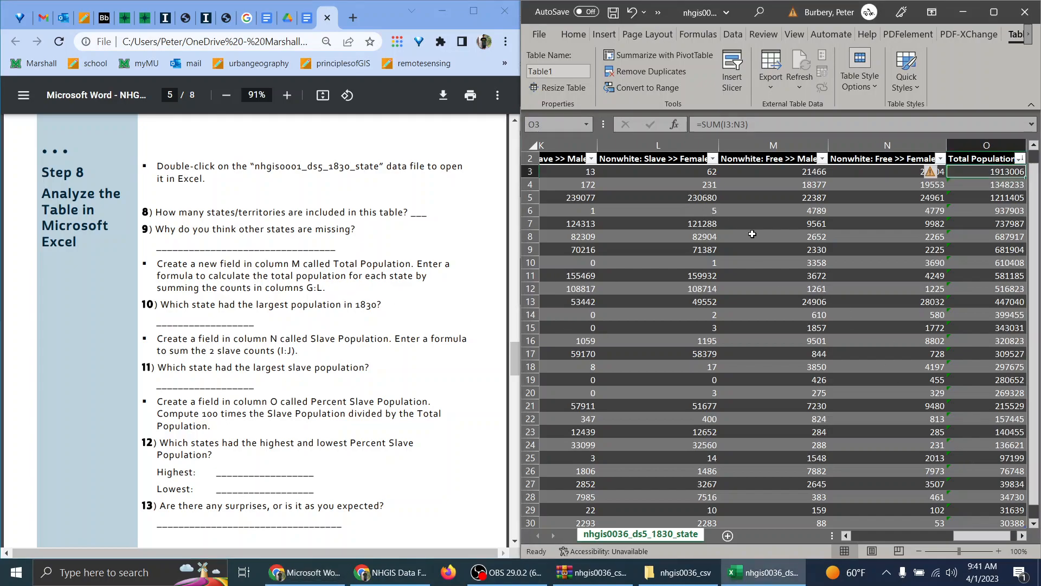
{"action": "scroll", "coordinate": [755, 243], "scroll_direction": "up", "scroll_amount": 1}
{"action": "left_click_drag", "start_coordinate": [982, 536], "coordinate": [881, 535]}
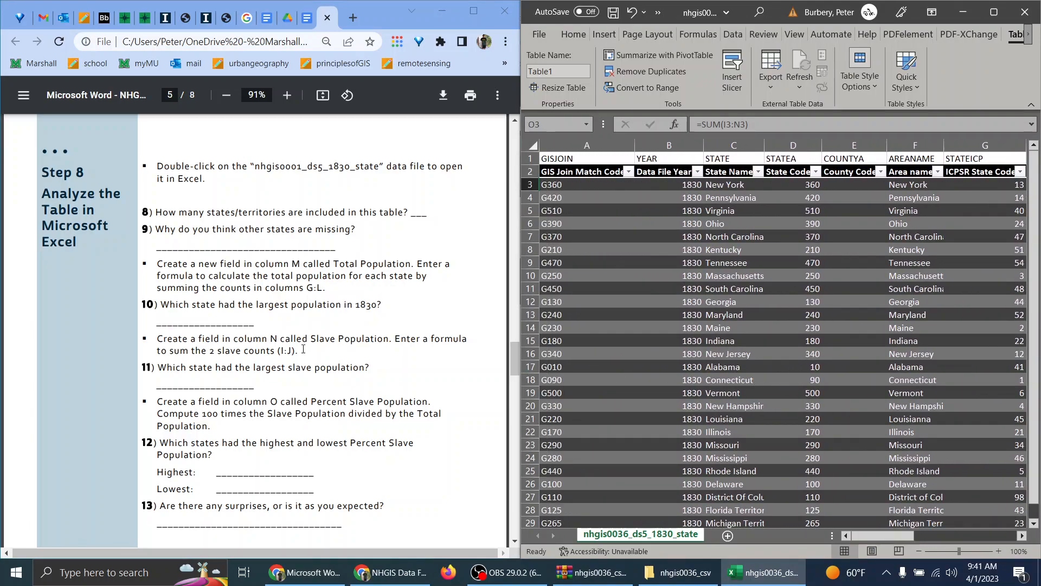
{"action": "left_click_drag", "start_coordinate": [874, 536], "coordinate": [976, 536]}
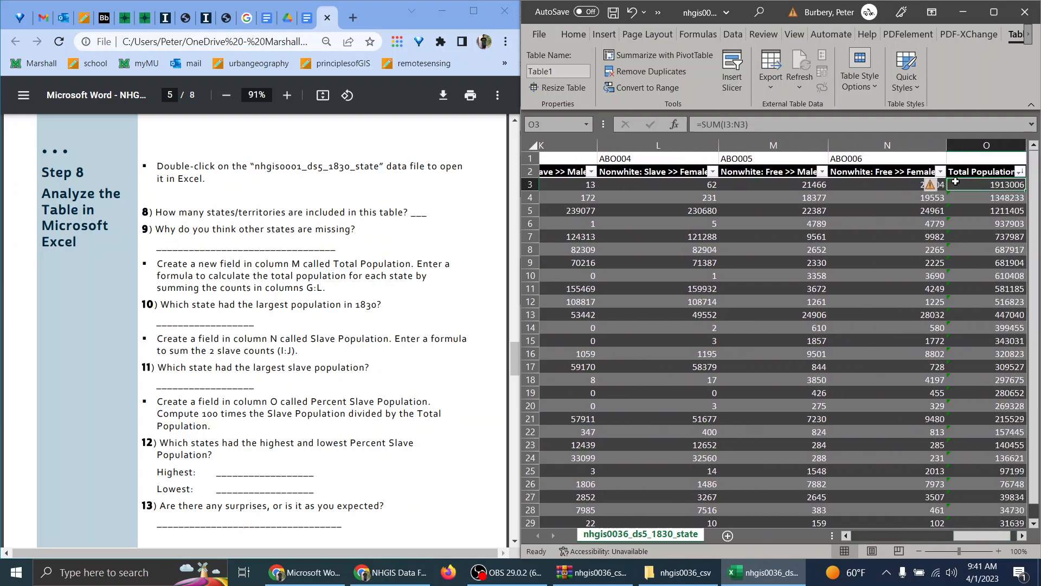
{"action": "left_click", "coordinate": [979, 173]}
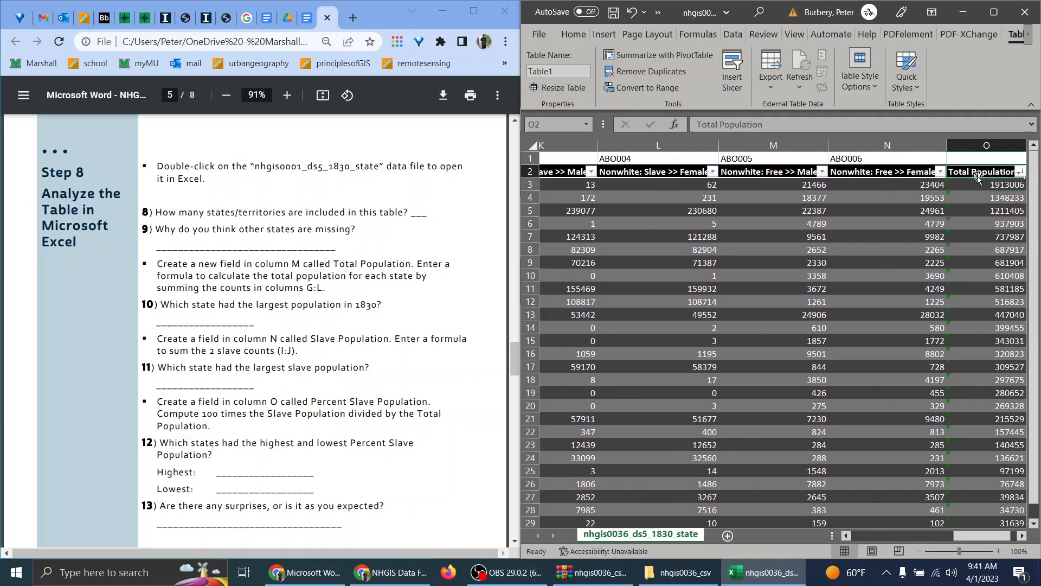
{"action": "key", "text": "Right"}
{"action": "type", "text": "S"}
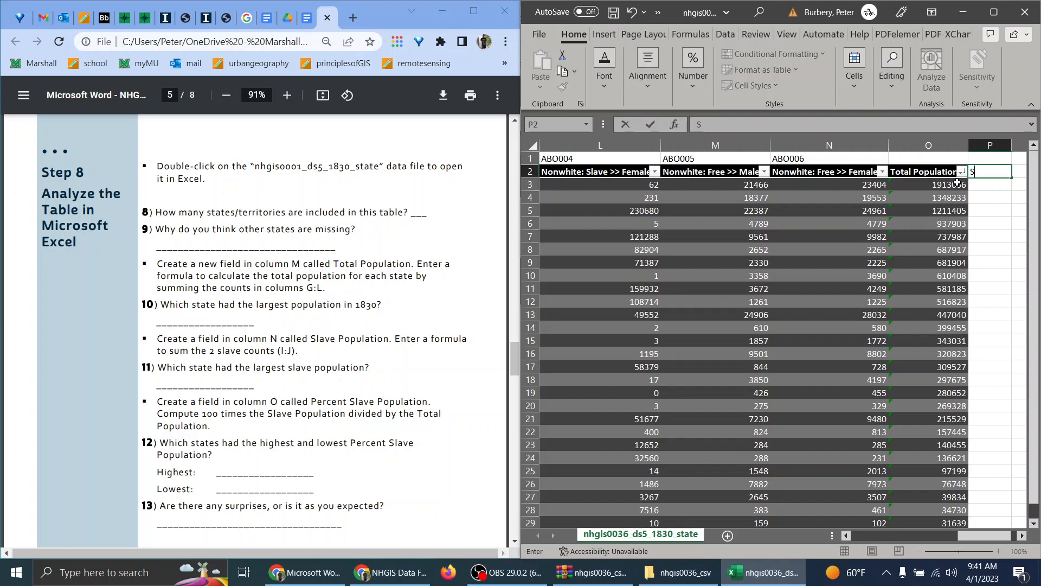
{"action": "type", "text": "lave Population"}
{"action": "key", "text": "Return"}
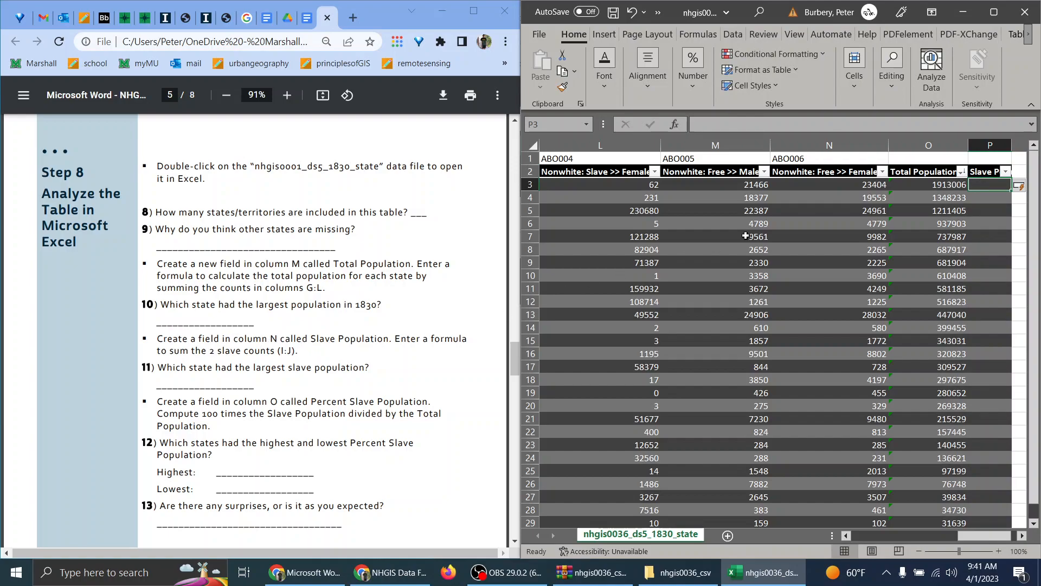
Fill the Slave Population column with a SUM formula adding the Nonwhite: Slave >> Male and Nonwhite: Slave >> Female columns.
{"action": "type", "text": "=sum("}
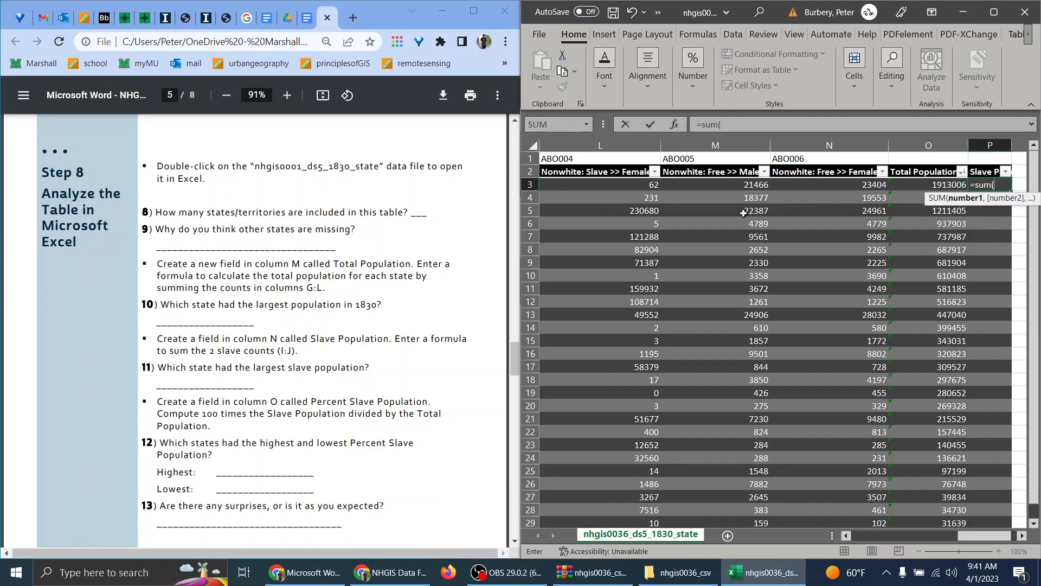
{"action": "left_click_drag", "start_coordinate": [971, 537], "coordinate": [950, 538]}
{"action": "left_click", "coordinate": [651, 184]}
{"action": "left_click_drag", "start_coordinate": [650, 185], "coordinate": [795, 185]}
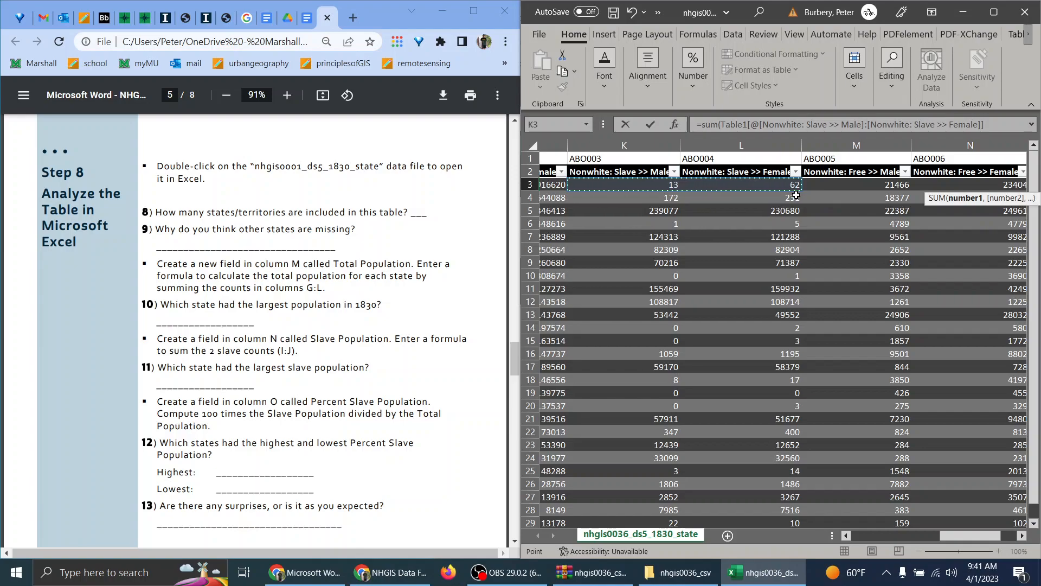
{"action": "key", "text": "Return"}
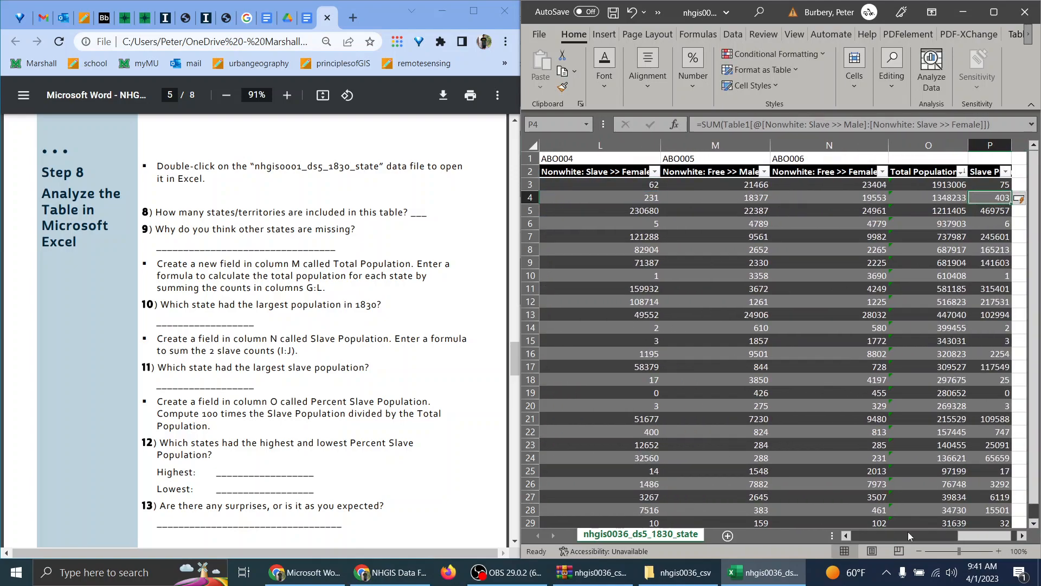
{"action": "left_click_drag", "start_coordinate": [957, 538], "coordinate": [926, 537]}
{"action": "left_click", "coordinate": [832, 190]}
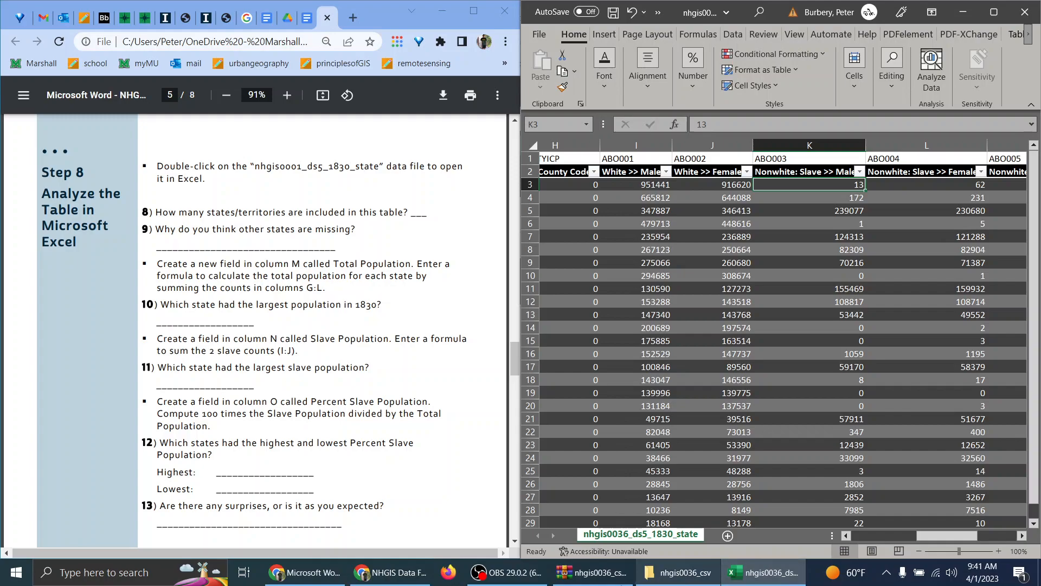
{"action": "left_click", "coordinate": [559, 575]}
{"action": "left_click", "coordinate": [557, 578]}
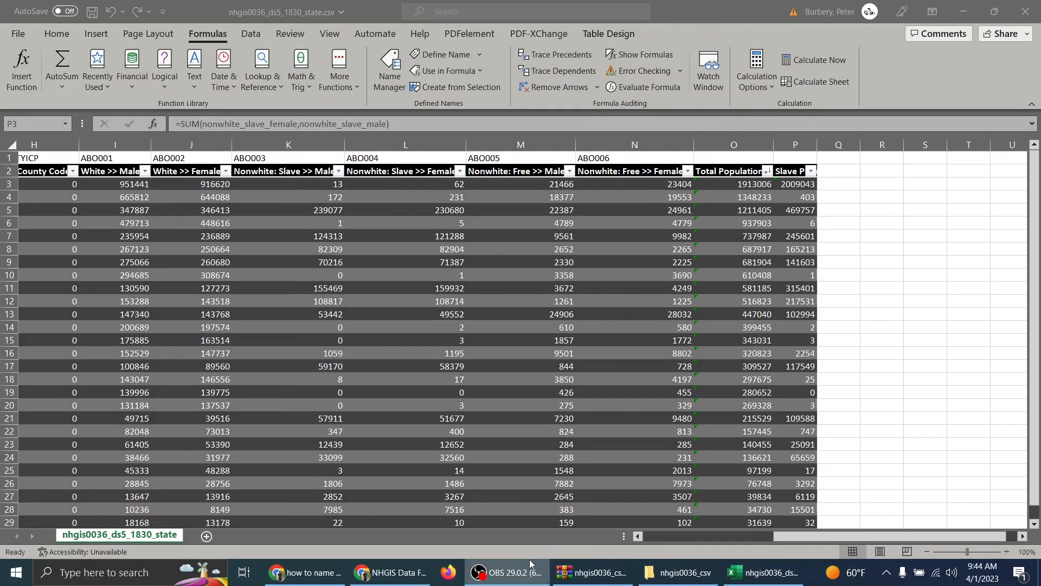
{"action": "left_click", "coordinate": [530, 568]}
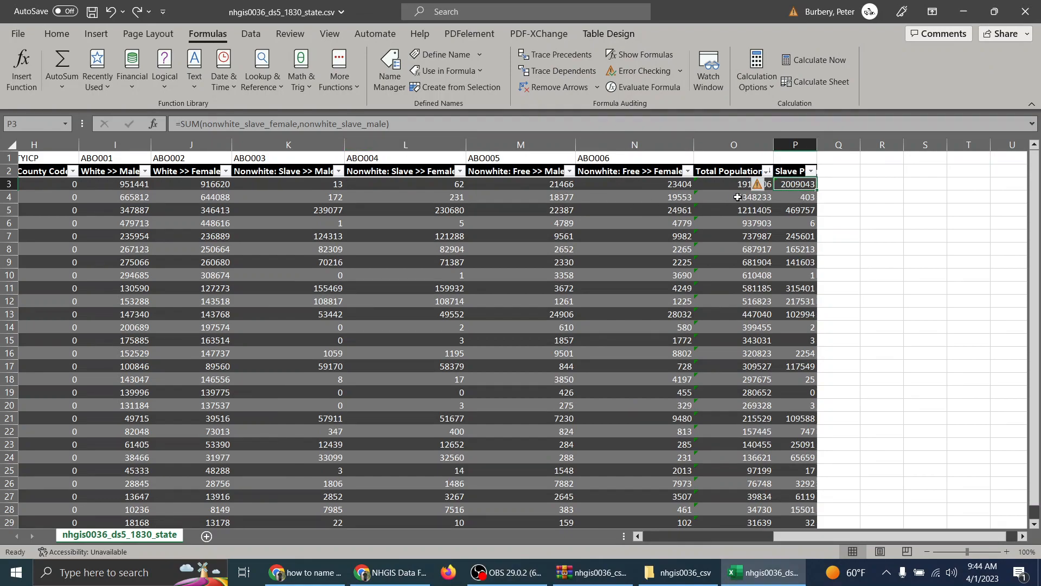
Inspect which column ranges the named-range SUM formula in Slave Population cell P3 refers to.
{"action": "left_click", "coordinate": [802, 208]}
{"action": "left_click", "coordinate": [800, 187]}
{"action": "left_click", "coordinate": [366, 124]}
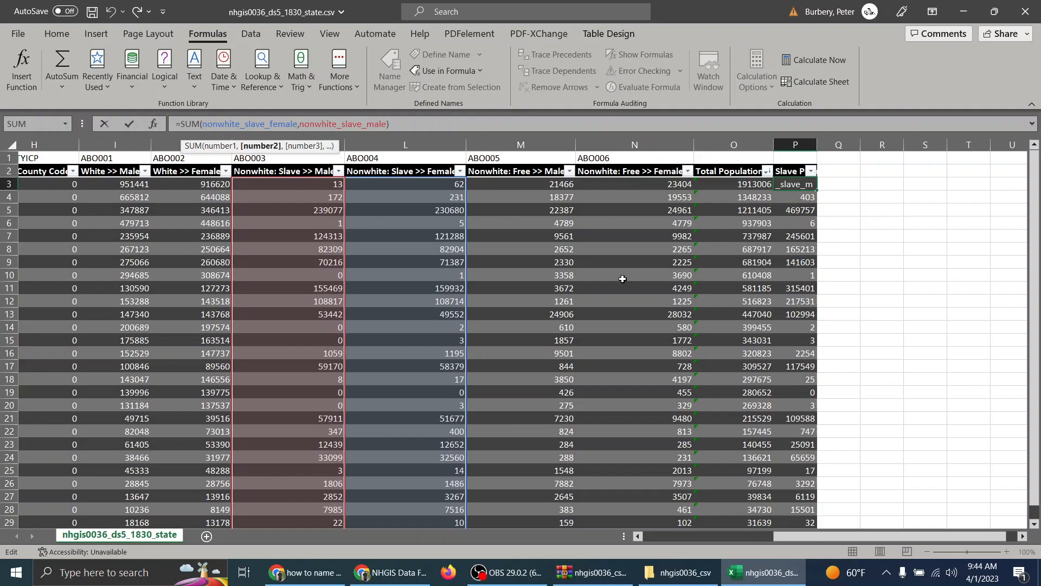
{"action": "key", "text": "ctrl+Return"}
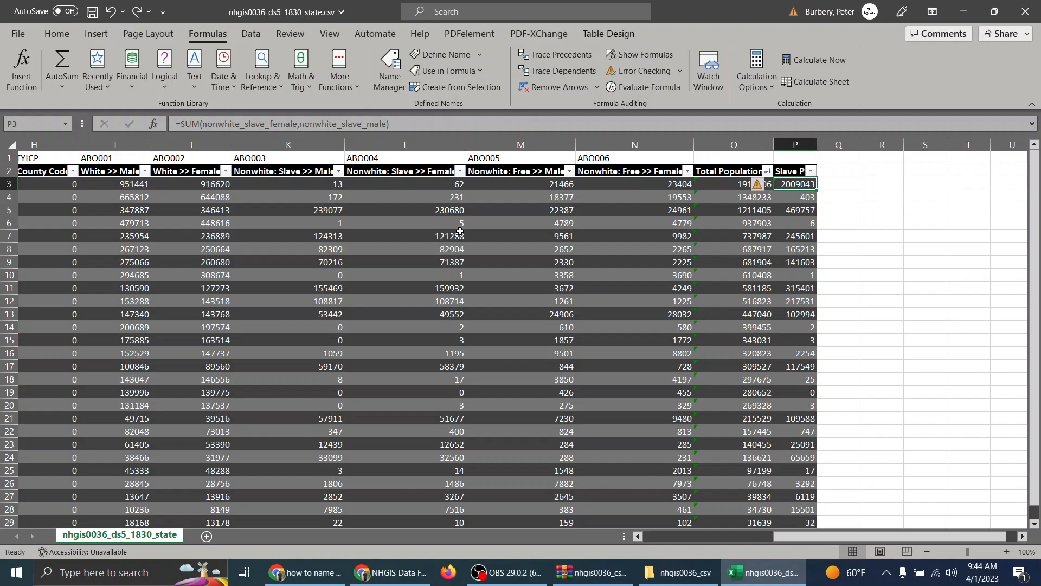
Place the workbook beside the browser and return to the Step 8 instructions in the exercise PDF.
{"action": "key", "text": "super+Right"}
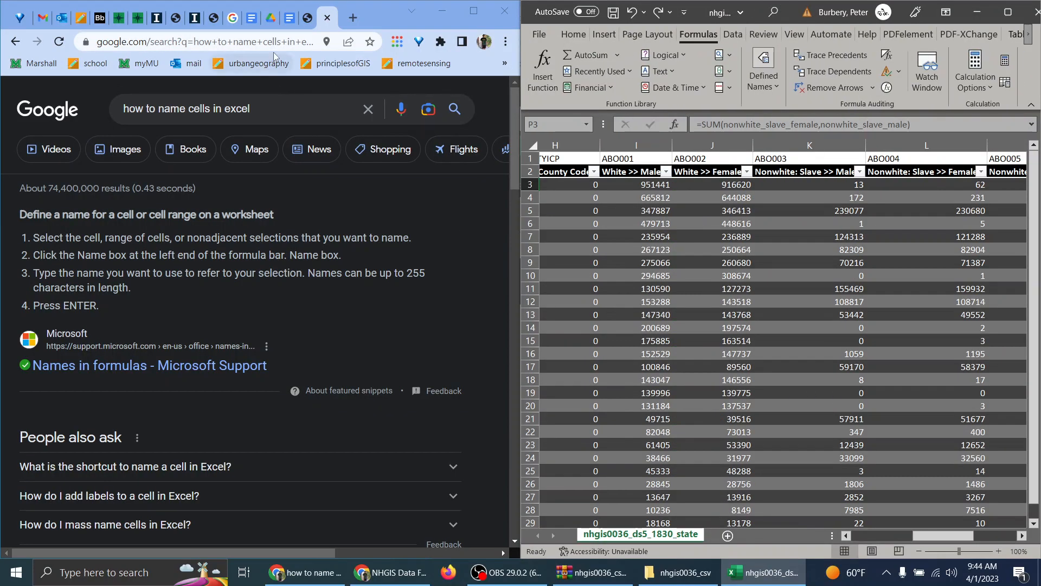
{"action": "left_click", "coordinate": [269, 18]}
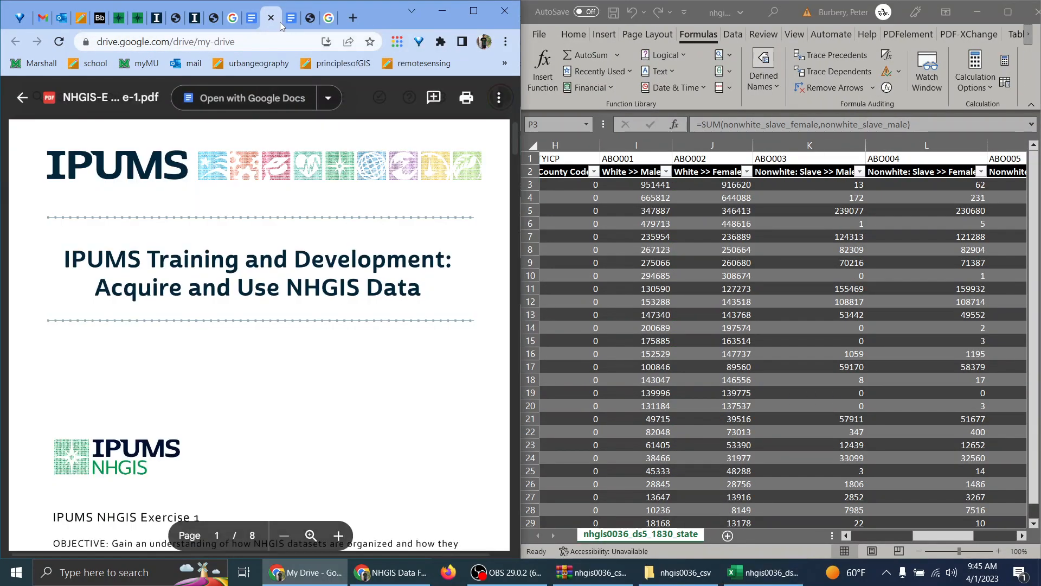
{"action": "left_click", "coordinate": [320, 18]}
{"action": "left_click", "coordinate": [327, 18]}
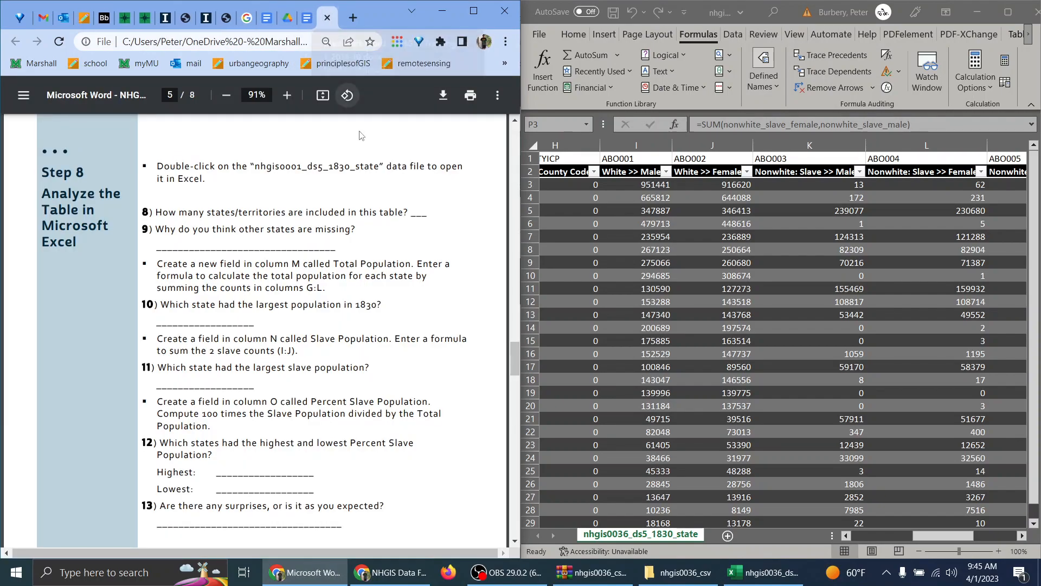
{"action": "left_click_drag", "start_coordinate": [220, 288], "coordinate": [341, 307]}
{"action": "left_click", "coordinate": [324, 308]}
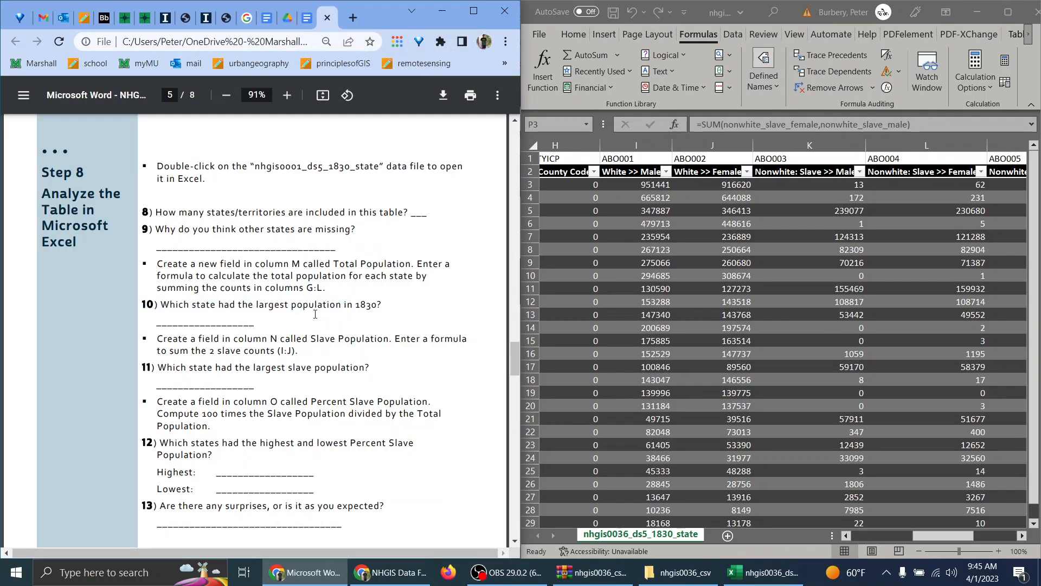
Sort the table by Slave Population from largest to smallest and check the state name and formula in the first data row.
{"action": "left_click_drag", "start_coordinate": [943, 535], "coordinate": [984, 535]}
{"action": "left_click", "coordinate": [1008, 261]}
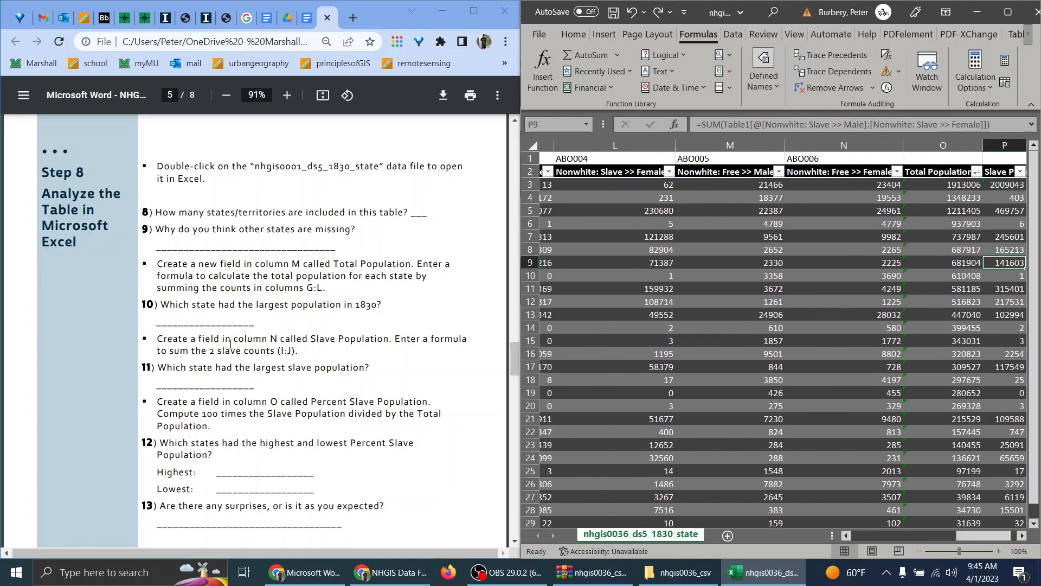
{"action": "left_click", "coordinate": [1020, 172]}
{"action": "left_click", "coordinate": [913, 207]}
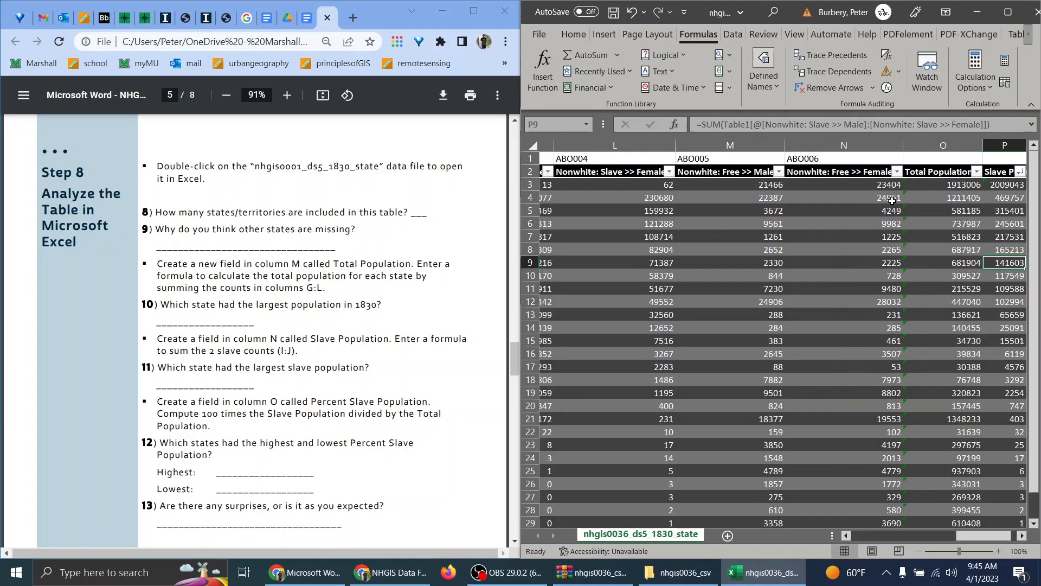
{"action": "scroll", "coordinate": [967, 507], "scroll_direction": "left", "scroll_amount": 5}
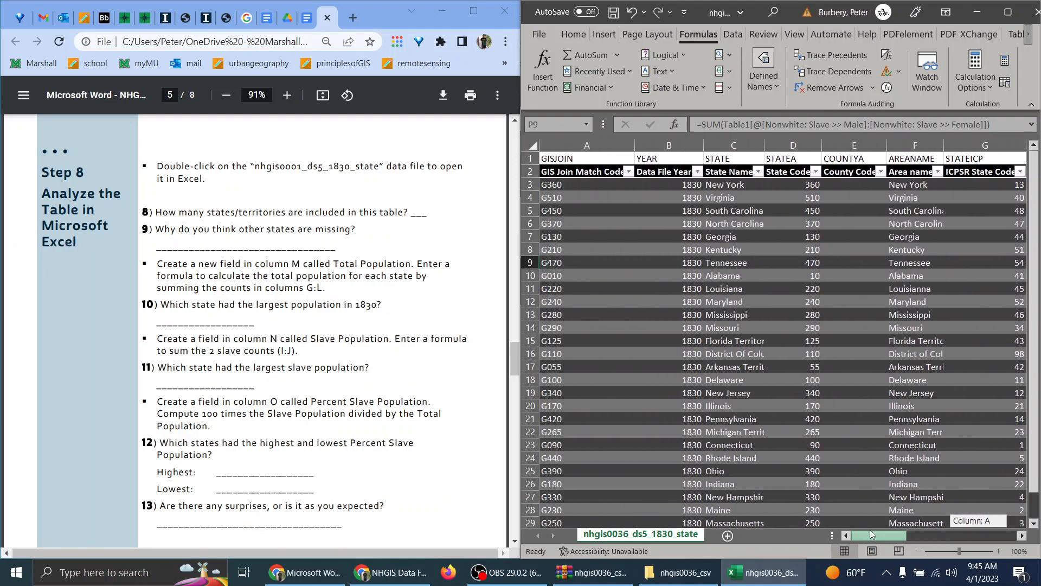
{"action": "left_click_drag", "start_coordinate": [883, 536], "coordinate": [985, 536]}
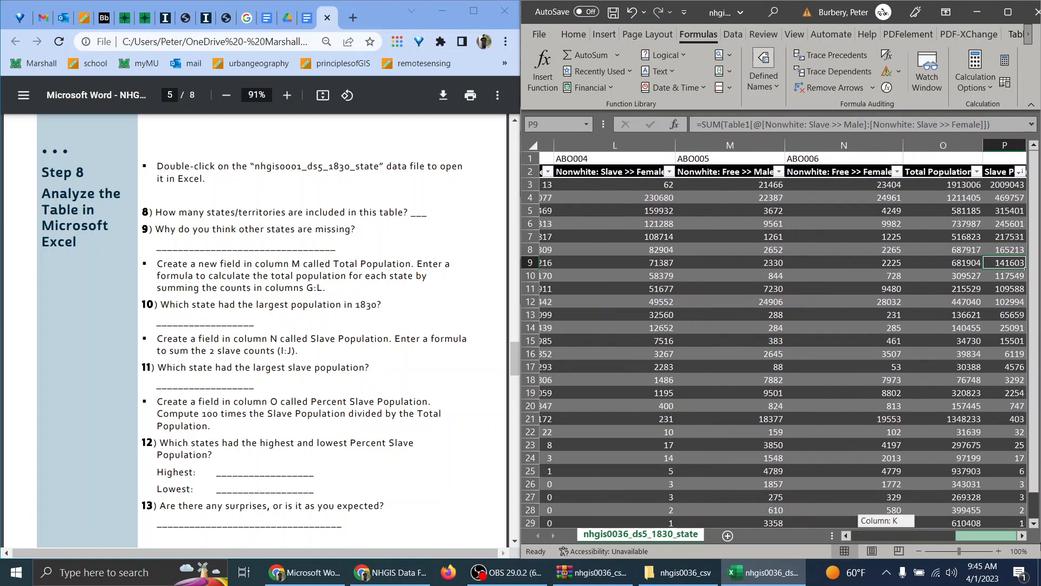
{"action": "left_click", "coordinate": [1010, 184]}
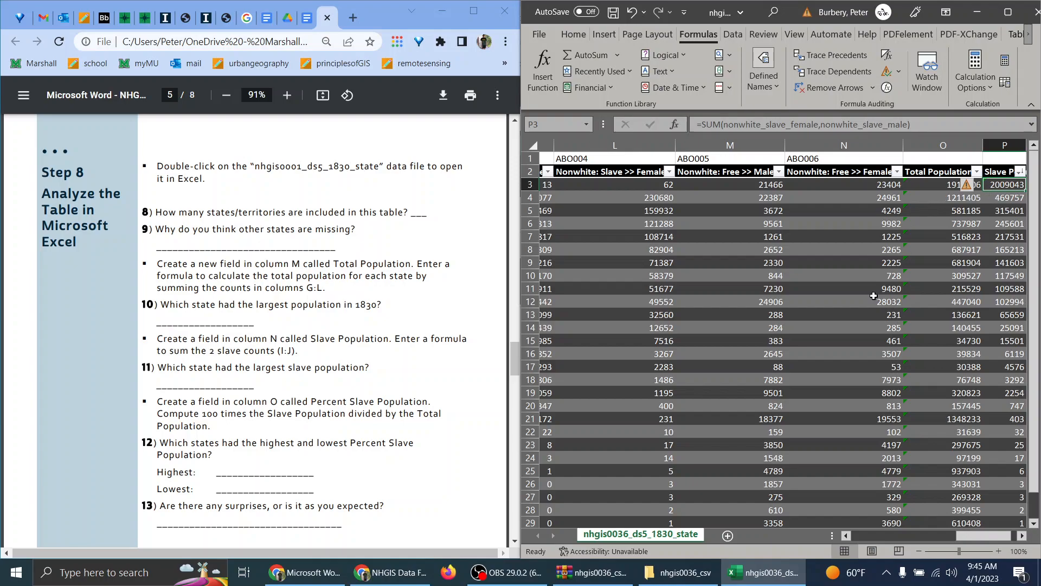
{"action": "left_click_drag", "start_coordinate": [981, 535], "coordinate": [868, 525]}
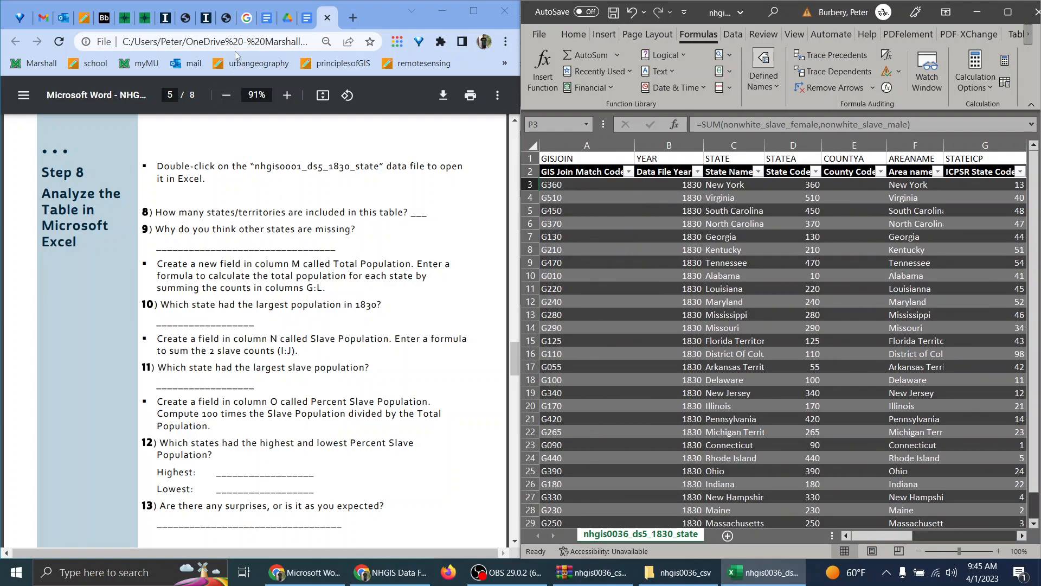
In the NHGIS-Excel-Exercise-1 document, start the question 11 answer with "New York had" and bring the sheet's Slave Population column into view.
{"action": "left_click", "coordinate": [301, 24]}
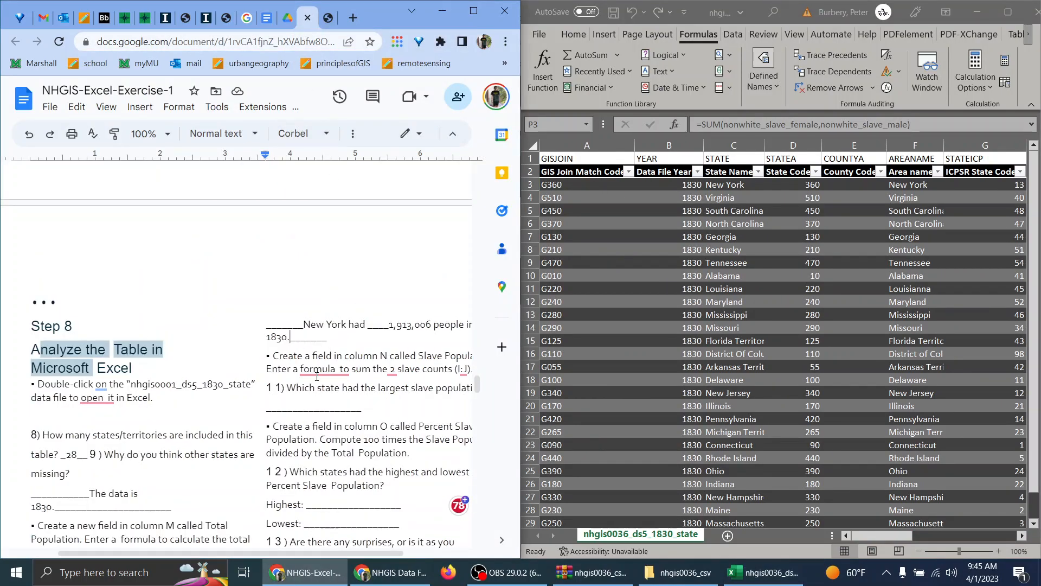
{"action": "left_click", "coordinate": [303, 407]}
{"action": "type", "text": "New York had"}
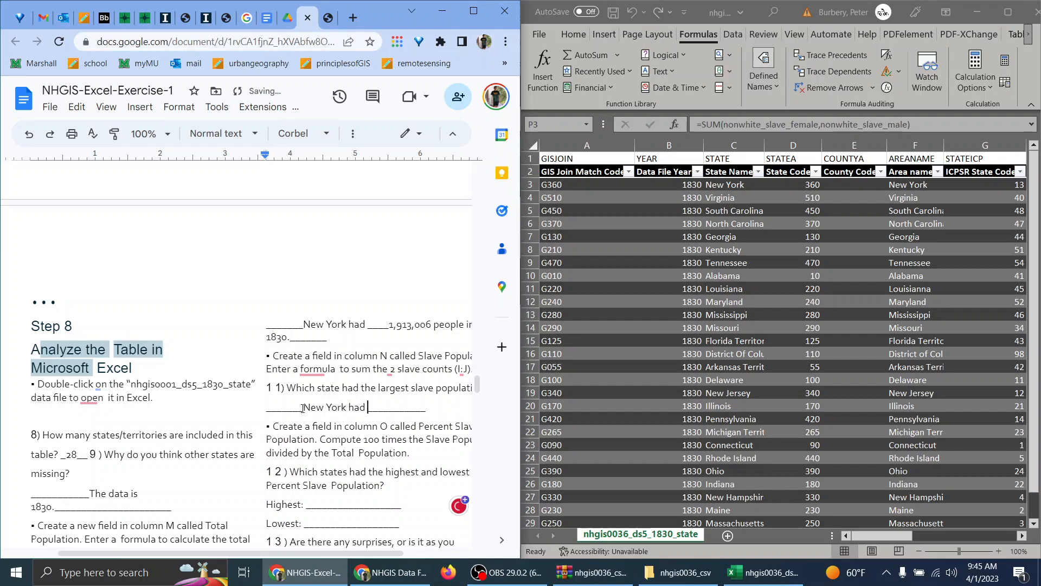
{"action": "left_click", "coordinate": [1022, 536]}
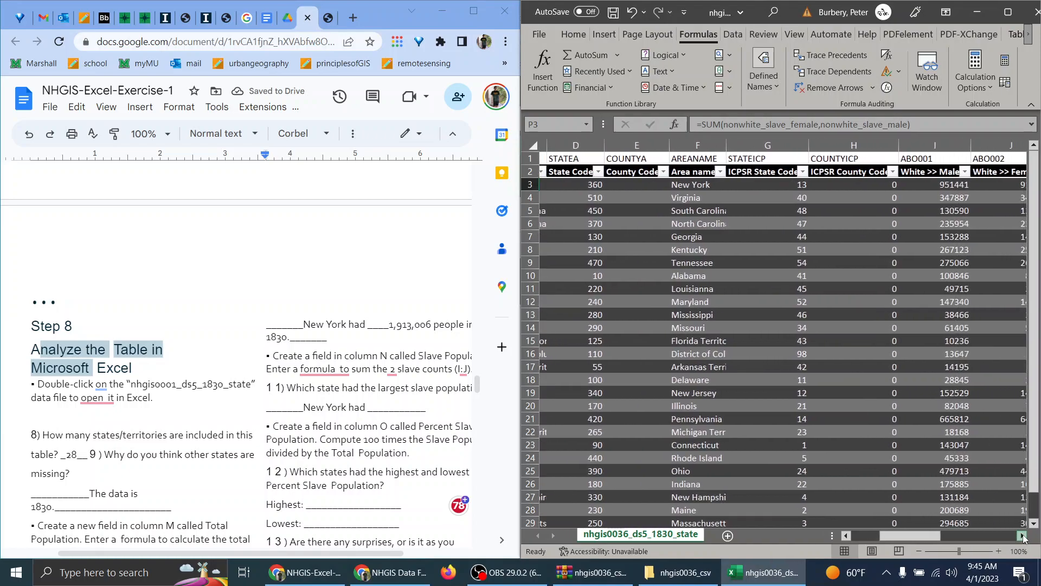
{"action": "left_click", "coordinate": [1022, 537]}
{"action": "left_click", "coordinate": [1023, 536]}
{"action": "left_click", "coordinate": [1022, 536]}
{"action": "left_click", "coordinate": [1023, 536]}
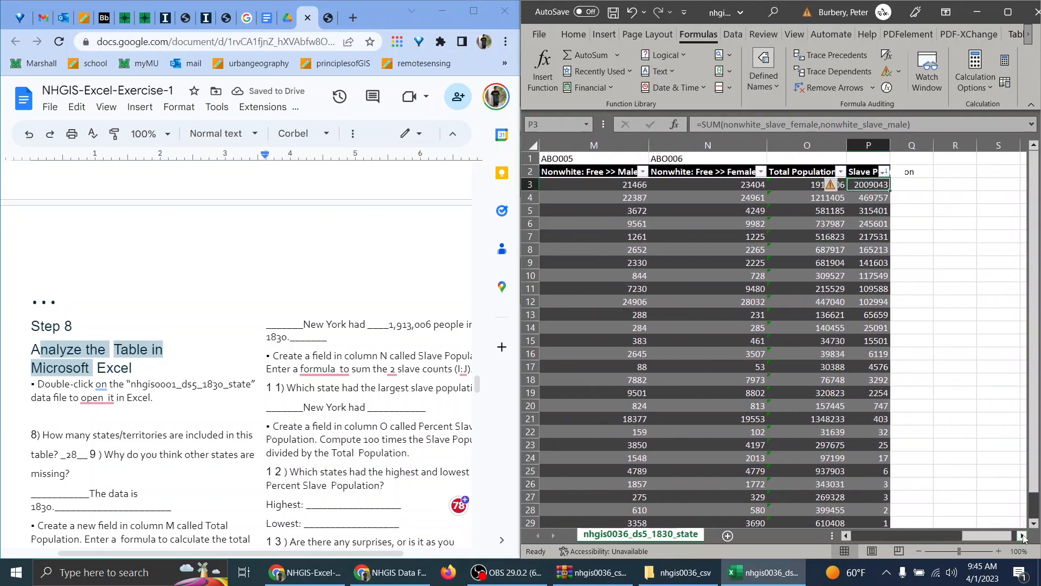
Enter 2,009,043 as New York's slave population in the question 11 answer.
{"action": "left_click", "coordinate": [375, 408]}
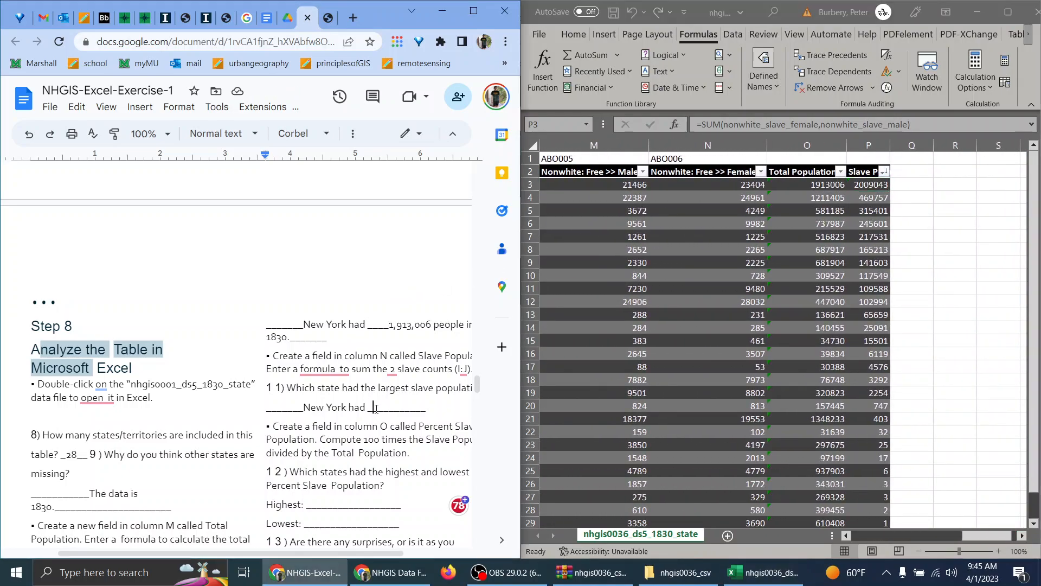
{"action": "type", "text": "2009"}
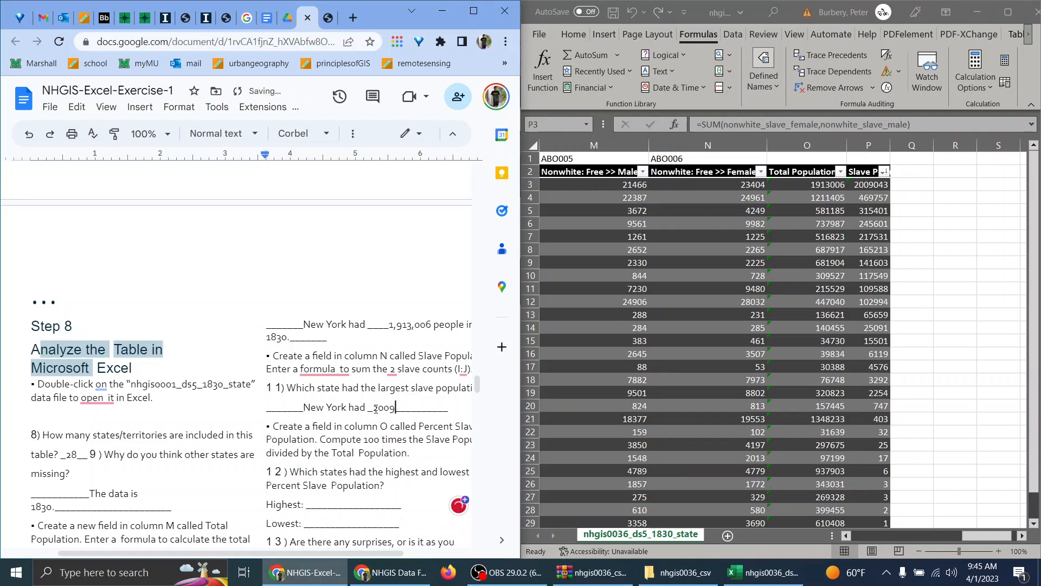
{"action": "type", "text": "043"}
{"action": "left_click", "coordinate": [396, 406]}
{"action": "type", "text": ",043"}
{"action": "left_click", "coordinate": [381, 407]}
{"action": "type", "text": ",043"}
{"action": "left_click", "coordinate": [423, 407]}
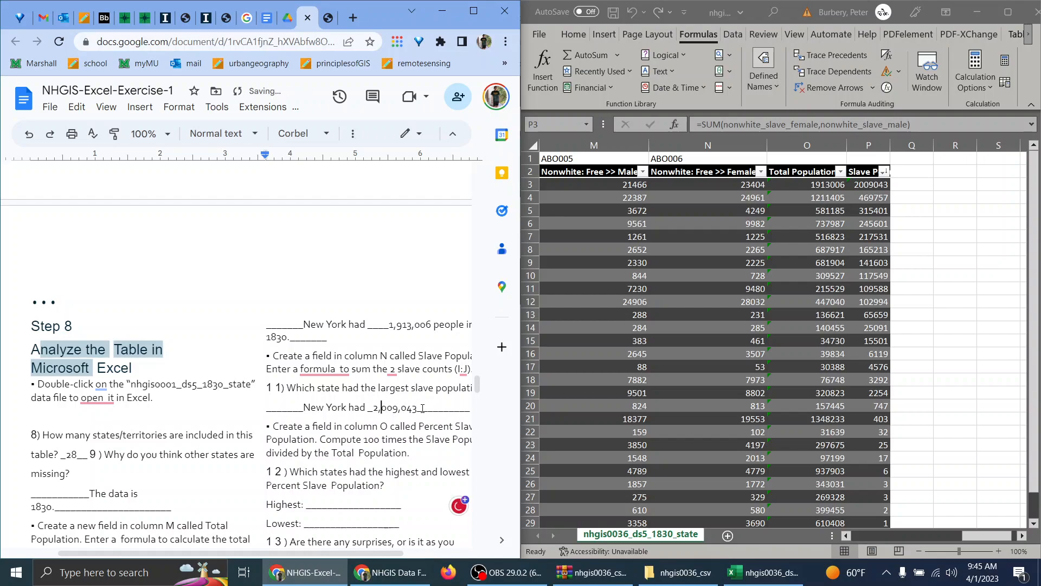
Maximize the workbook and inspect which cells the Total Population formula in O3 sums.
{"action": "left_click", "coordinate": [856, 190]}
{"action": "left_click", "coordinate": [829, 186]}
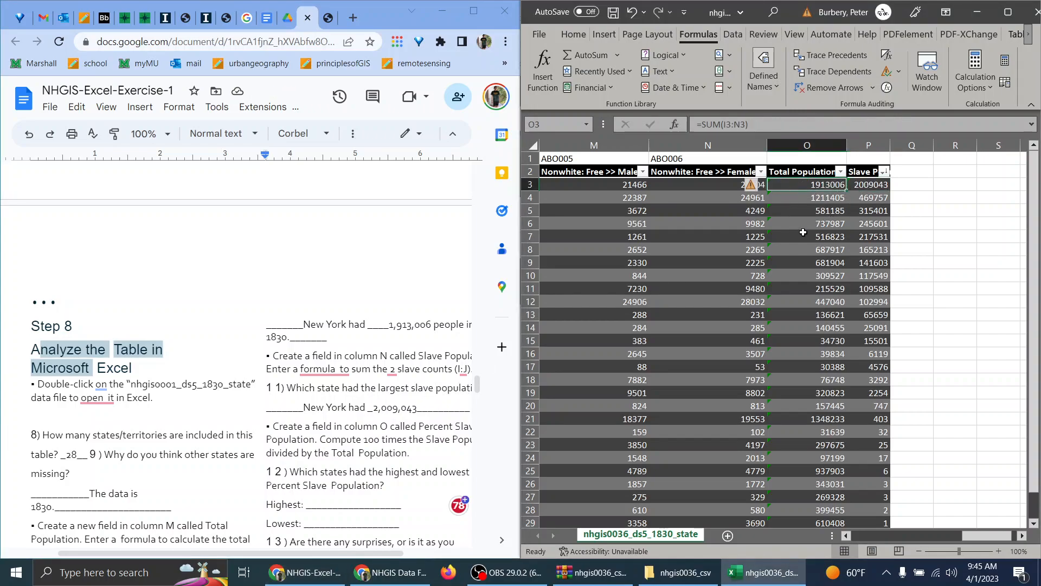
{"action": "left_click", "coordinate": [822, 206]}
{"action": "left_click", "coordinate": [818, 190]}
{"action": "left_click_drag", "start_coordinate": [986, 534], "coordinate": [955, 534]}
{"action": "left_click", "coordinate": [1008, 11]}
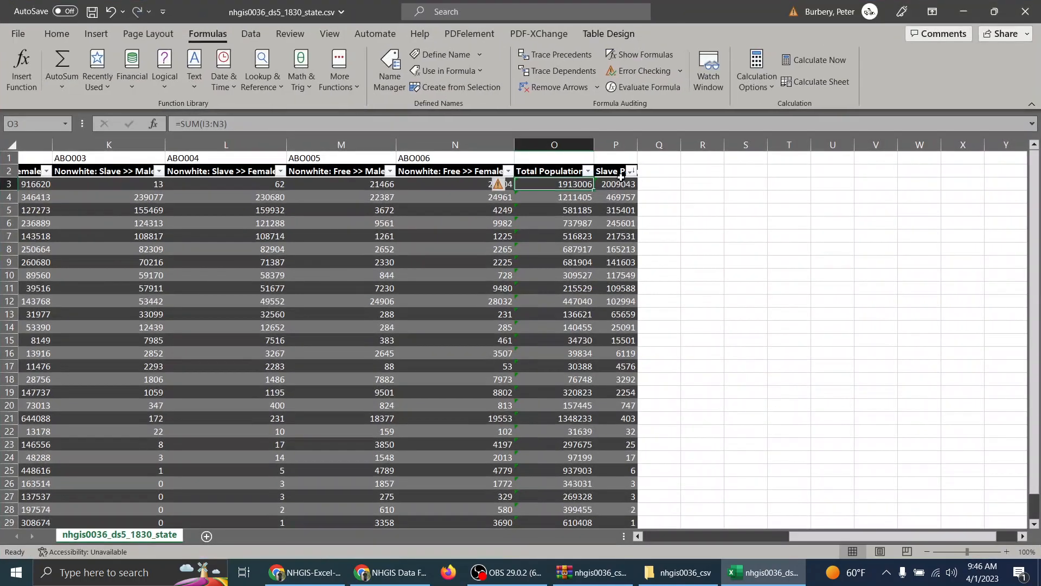
{"action": "double_click", "coordinate": [546, 184]}
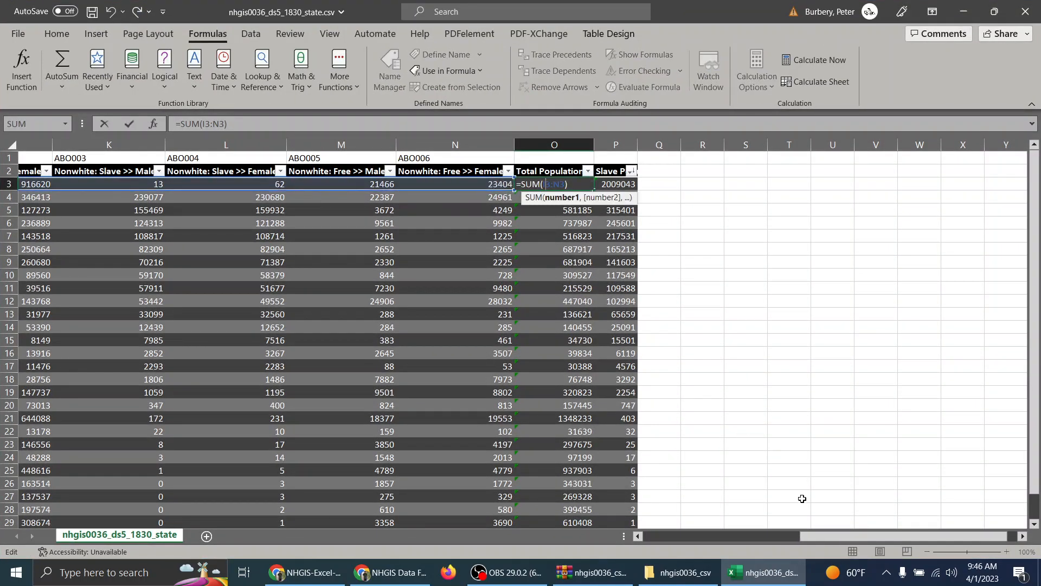
{"action": "left_click_drag", "start_coordinate": [837, 540], "coordinate": [770, 538]}
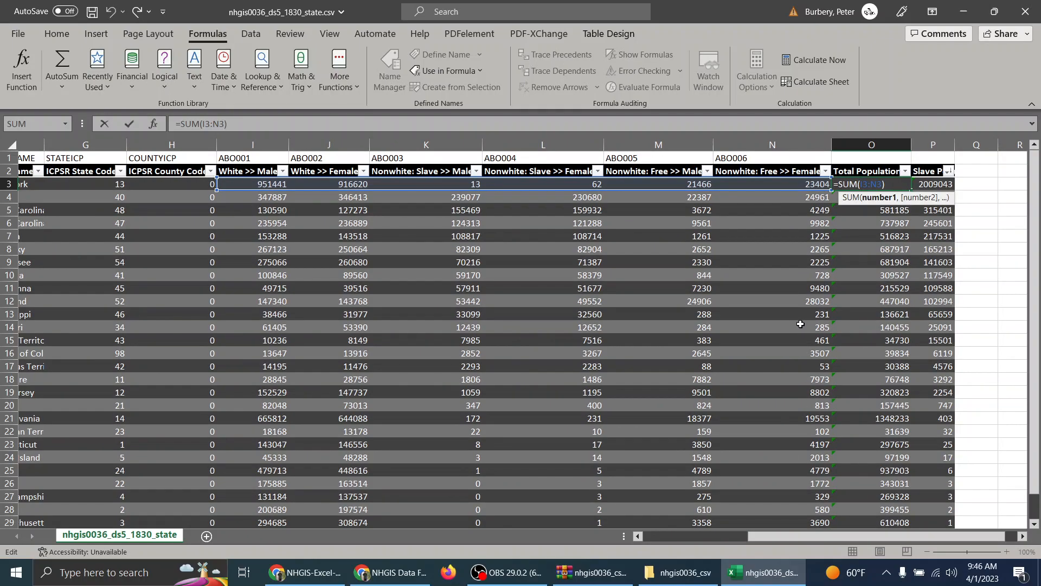
{"action": "key", "text": "ctrl+Return"}
Inspect which column ranges the Slave Population formula in P3 sums.
{"action": "left_click", "coordinate": [927, 184]}
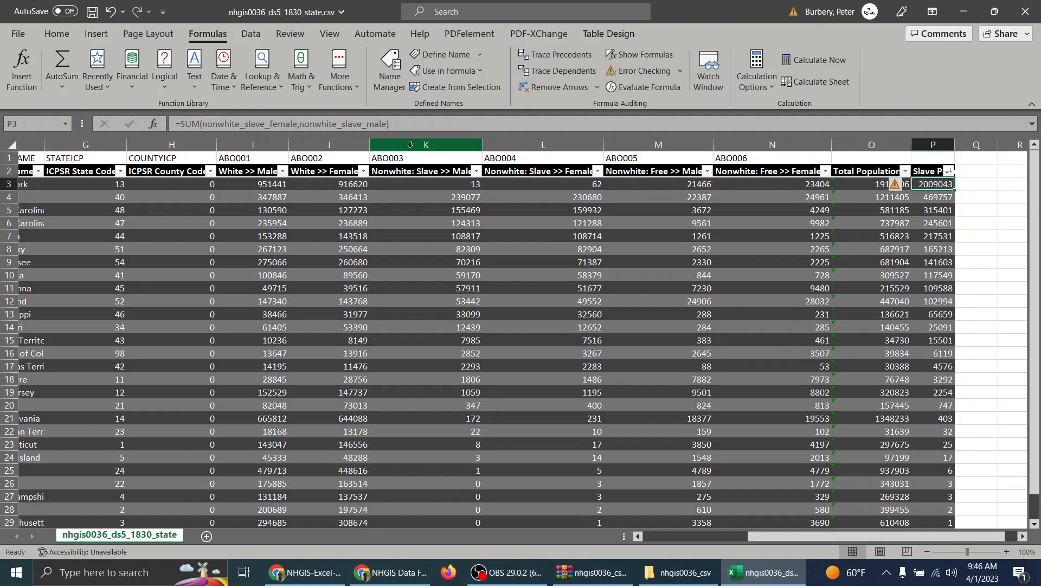
{"action": "left_click", "coordinate": [367, 124]}
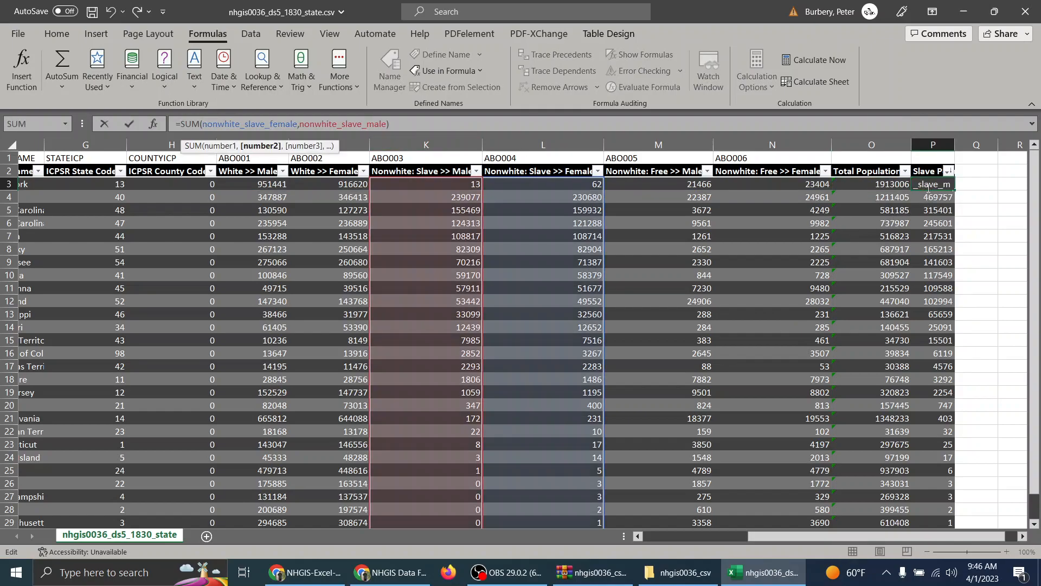
{"action": "key", "text": "ctrl+Return"}
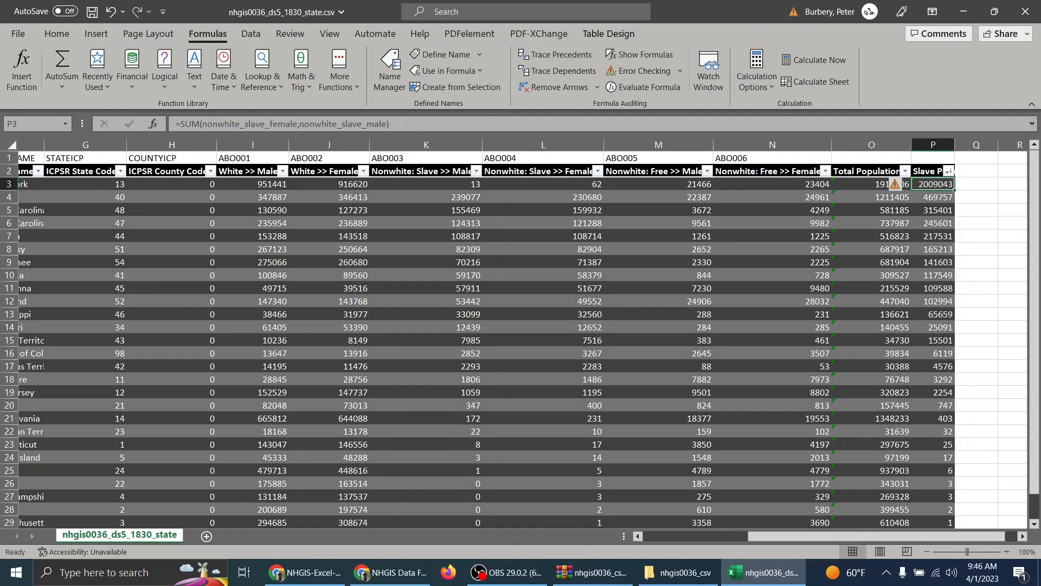
Clear the named-range SUM formula from Slave Population cell P3.
{"action": "key", "text": "F2"}
{"action": "left_click", "coordinate": [385, 123]}
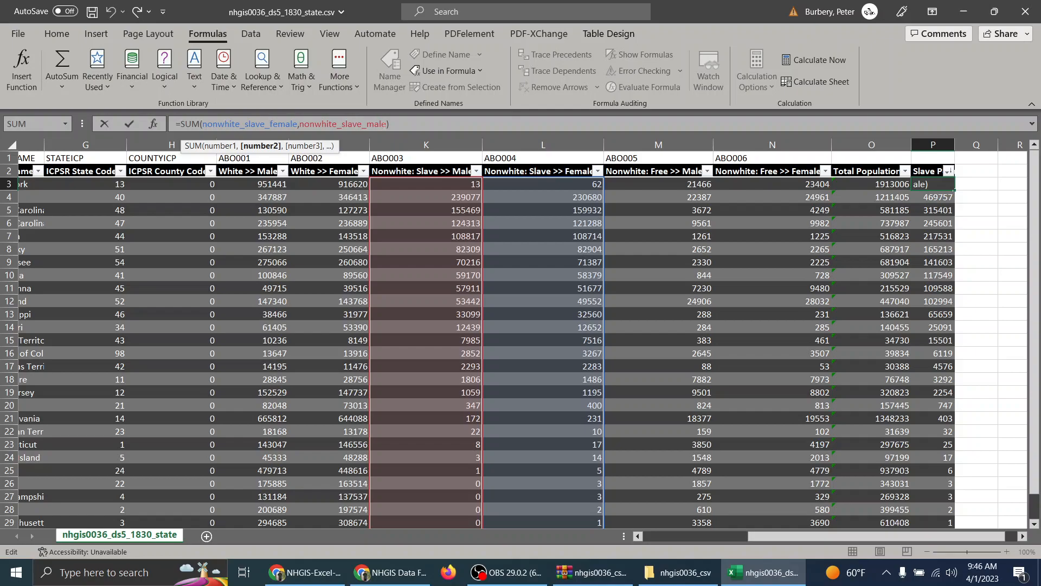
{"action": "left_click_drag", "start_coordinate": [386, 124], "coordinate": [210, 123]}
{"action": "key", "text": "BackSpace"}
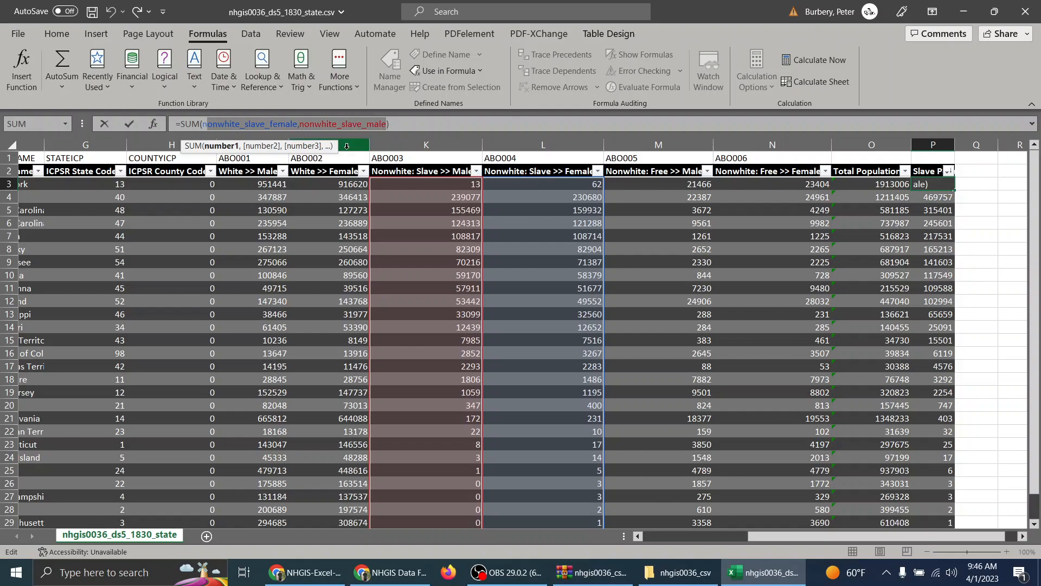
{"action": "type", "text": "n"}
{"action": "key", "text": "BackSpace"}
{"action": "key", "text": "BackSpace"}
{"action": "key", "text": "BackSpace"}
{"action": "key", "text": "BackSpace"}
{"action": "key", "text": "BackSpace"}
{"action": "key", "text": "BackSpace"}
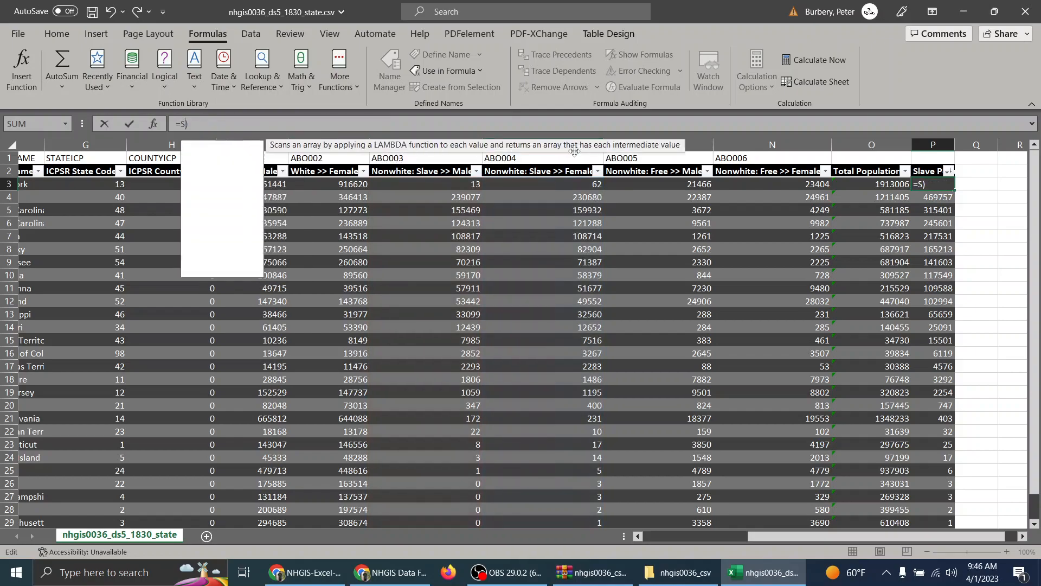
{"action": "left_click", "coordinate": [928, 194]}
{"action": "left_click", "coordinate": [923, 183]}
{"action": "key", "text": "Delete"}
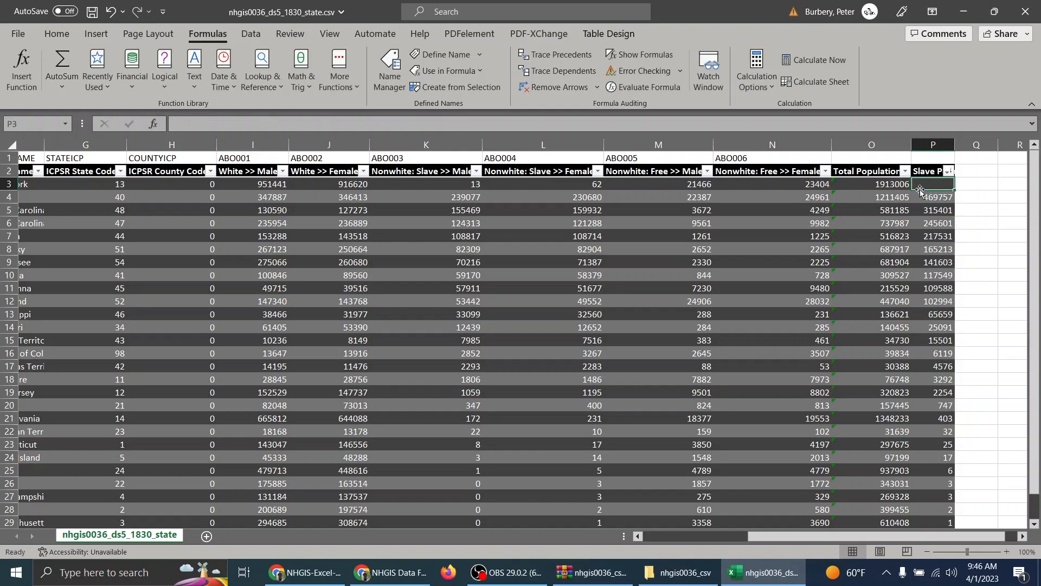
Enter a SUM of row 3's Nonwhite: Slave >> Male and Female cells in P3 and fill it down the Slave Population column.
{"action": "type", "text": "=sum("}
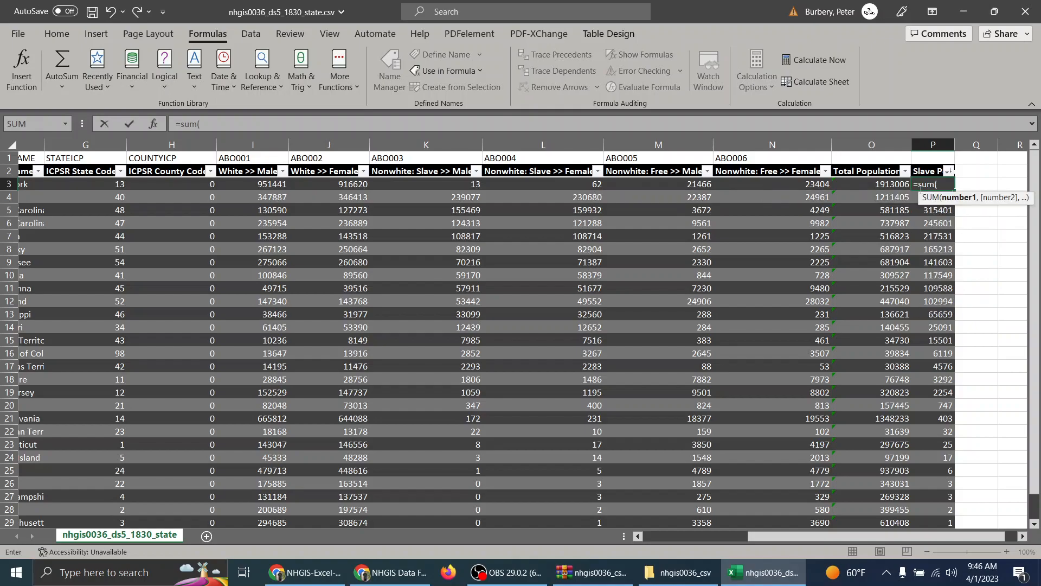
{"action": "left_click_drag", "start_coordinate": [444, 186], "coordinate": [599, 188]}
{"action": "key", "text": "Return"}
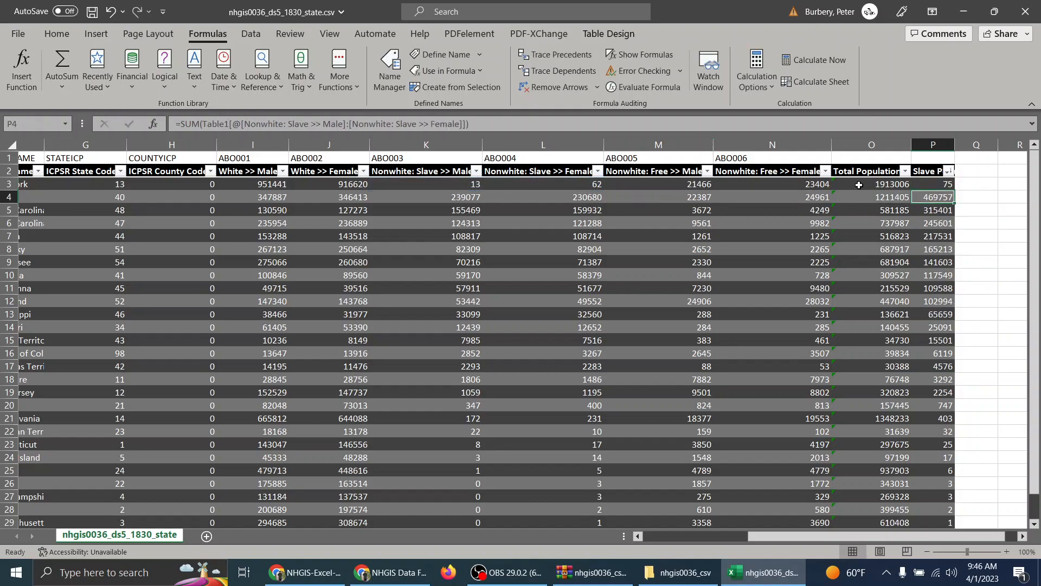
{"action": "left_click", "coordinate": [929, 183]}
{"action": "left_click_drag", "start_coordinate": [948, 194], "coordinate": [953, 525]}
Check the formulas and values in the last rows of the Slave Population column.
{"action": "scroll", "coordinate": [860, 428], "scroll_direction": "down", "scroll_amount": 2}
{"action": "scroll", "coordinate": [861, 427], "scroll_direction": "up", "scroll_amount": 2}
{"action": "scroll", "coordinate": [895, 415], "scroll_direction": "down", "scroll_amount": 2}
{"action": "left_click", "coordinate": [904, 405]}
{"action": "left_click", "coordinate": [931, 409]}
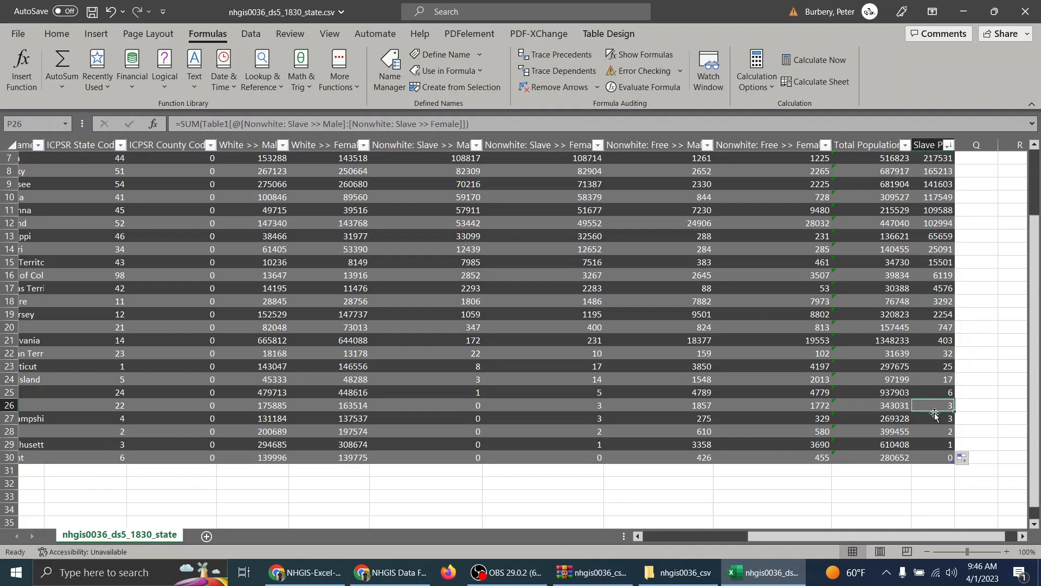
{"action": "left_click_drag", "start_coordinate": [933, 367], "coordinate": [930, 419]}
{"action": "left_click", "coordinate": [977, 391]}
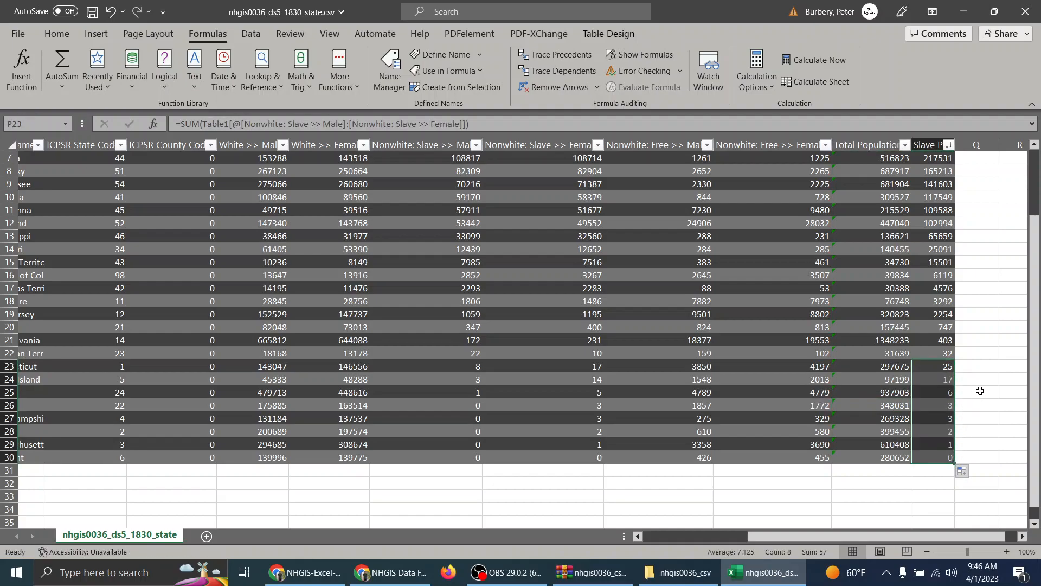
Sort the table by Slave Population from largest to smallest, check the first state name, and place the workbook beside the browser.
{"action": "scroll", "coordinate": [965, 391], "scroll_direction": "up", "scroll_amount": 2}
{"action": "left_click", "coordinate": [948, 170]}
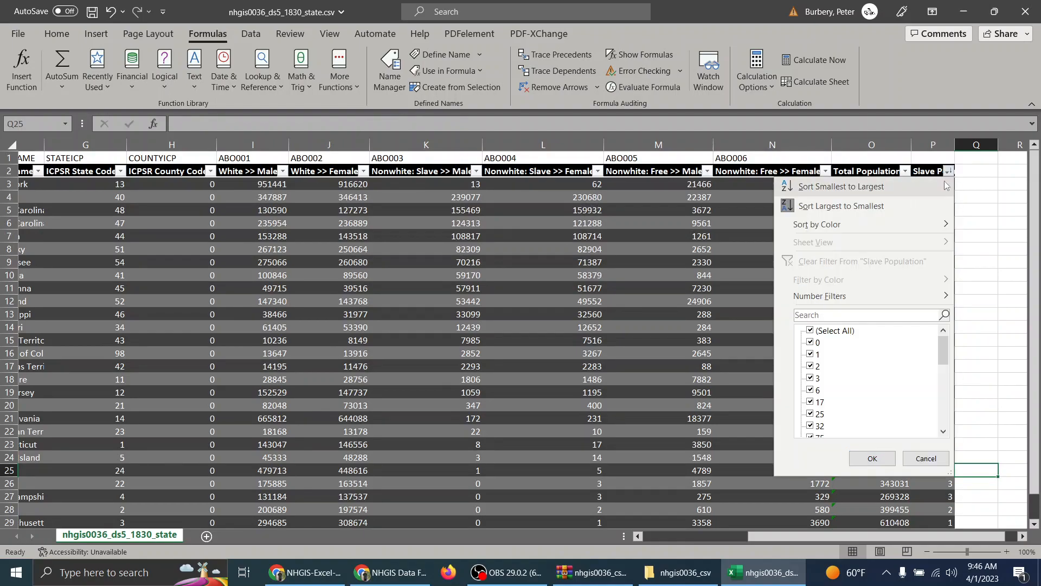
{"action": "left_click", "coordinate": [861, 206]}
{"action": "left_click_drag", "start_coordinate": [883, 536], "coordinate": [677, 534]}
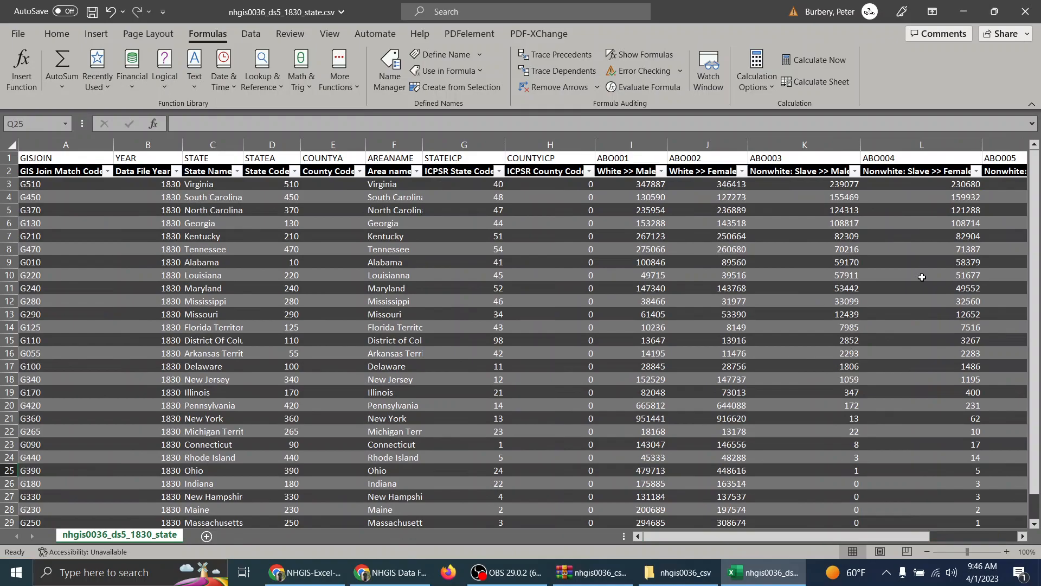
{"action": "left_click_drag", "start_coordinate": [744, 534], "coordinate": [917, 542]}
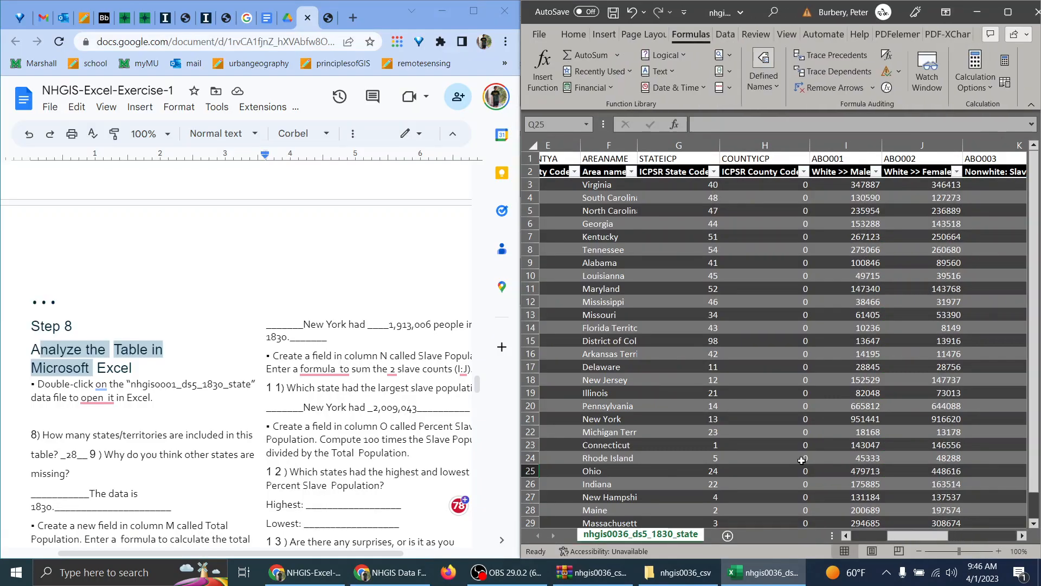
Replace the New York answer to question 11 with "Virginia had the largest slave population of".
{"action": "left_click_drag", "start_coordinate": [416, 406], "coordinate": [302, 406]}
{"action": "type", "text": "Virginn"}
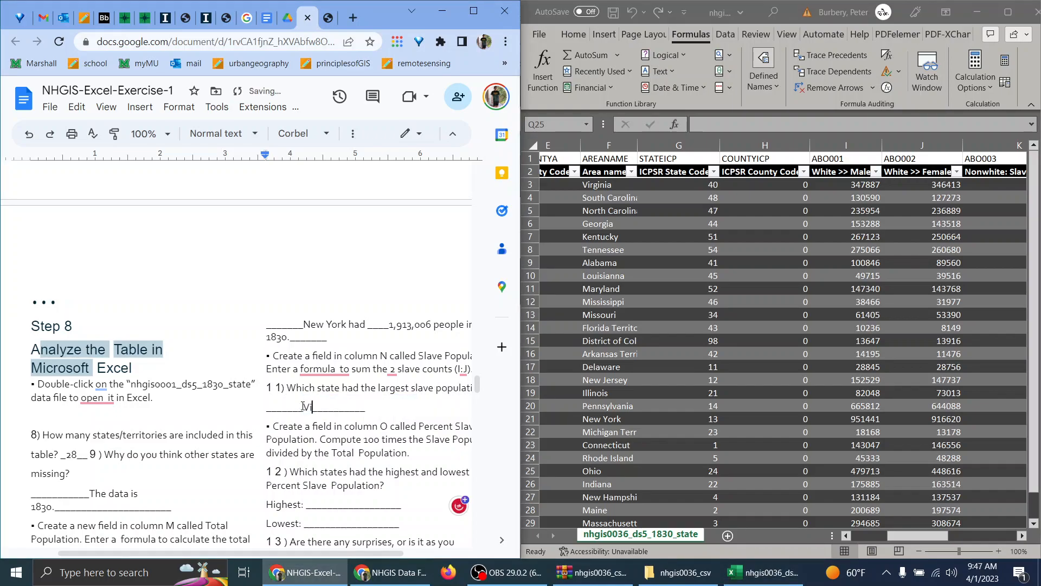
{"action": "key", "text": "BackSpace"}
{"action": "type", "text": "ia had the lar"}
{"action": "type", "text": "gest slav"}
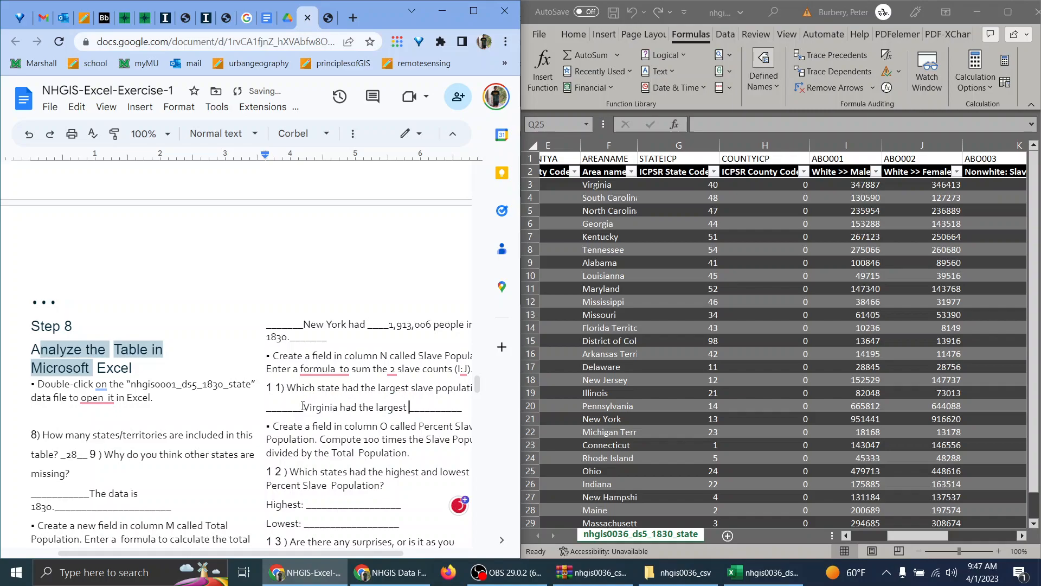
{"action": "type", "text": "e population of"}
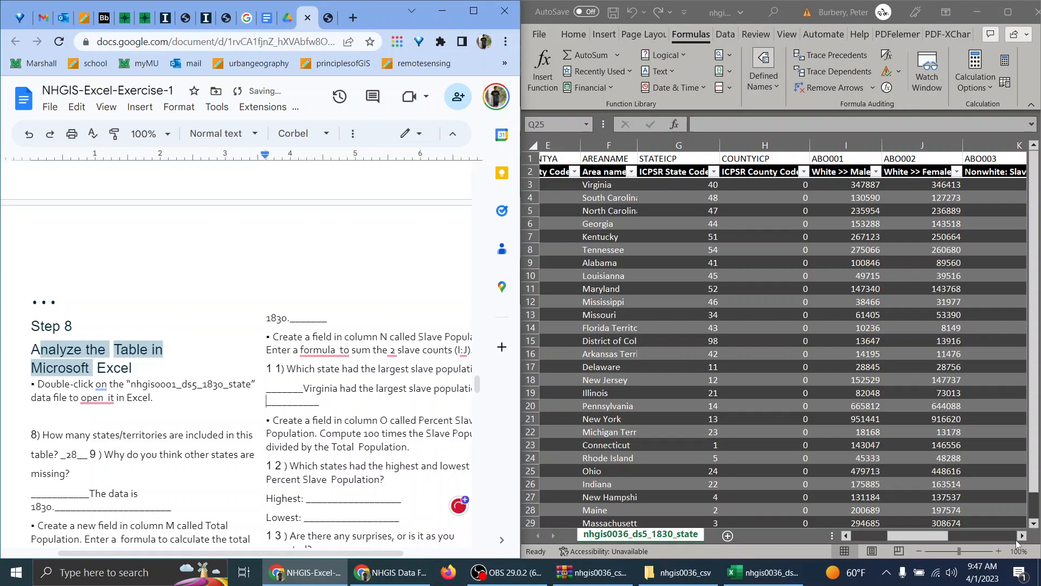
Look up Virginia's Slave Population in the sheet and complete the question 11 answer with "469757 people.".
{"action": "left_click", "coordinate": [1021, 535]}
{"action": "left_click", "coordinate": [1020, 536]}
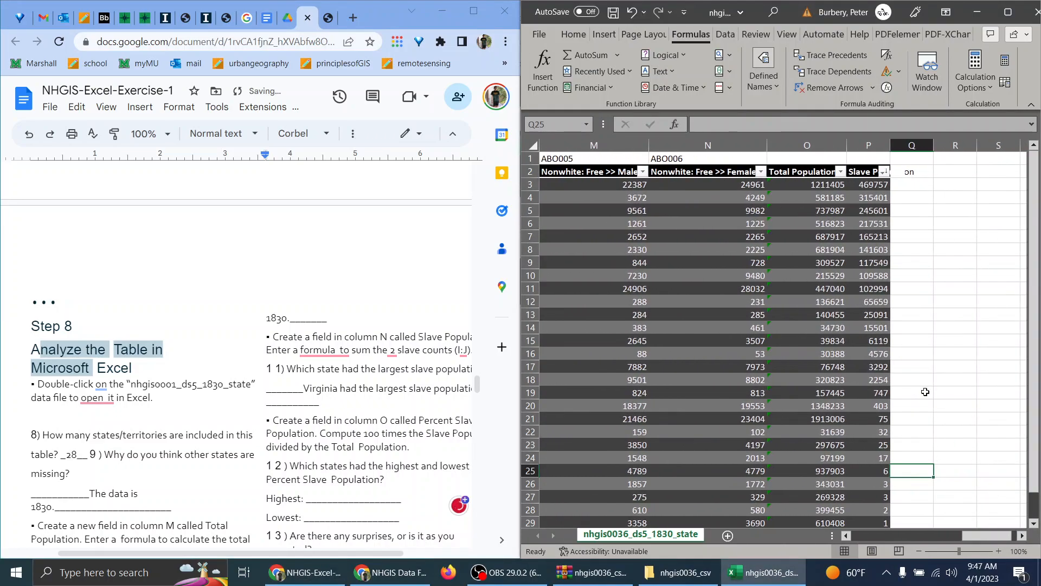
{"action": "left_click", "coordinate": [305, 400]}
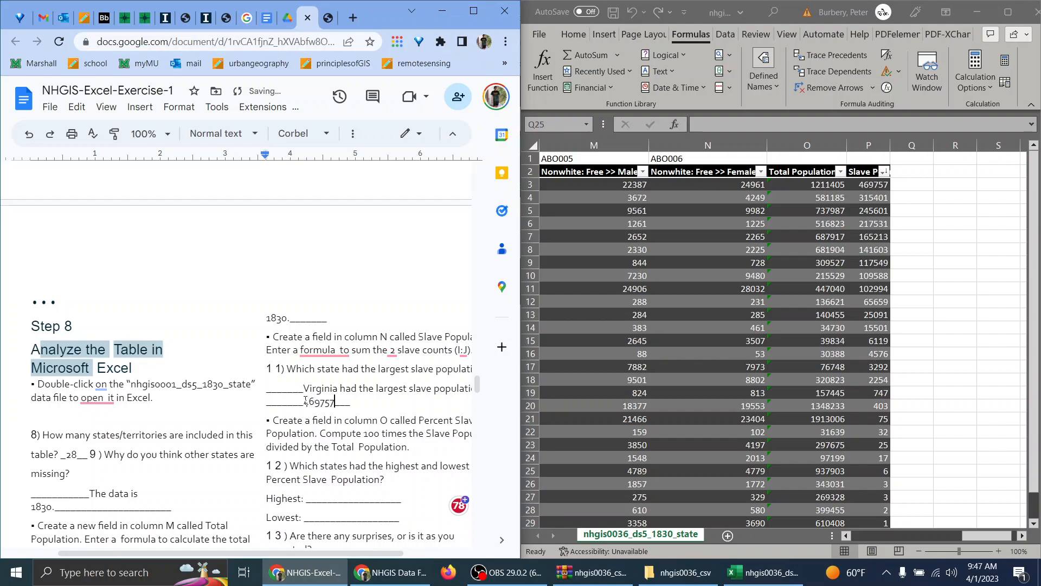
{"action": "type", "text": "469757 slaves."}
{"action": "double_click", "coordinate": [345, 400]}
{"action": "type", "text": "people"}
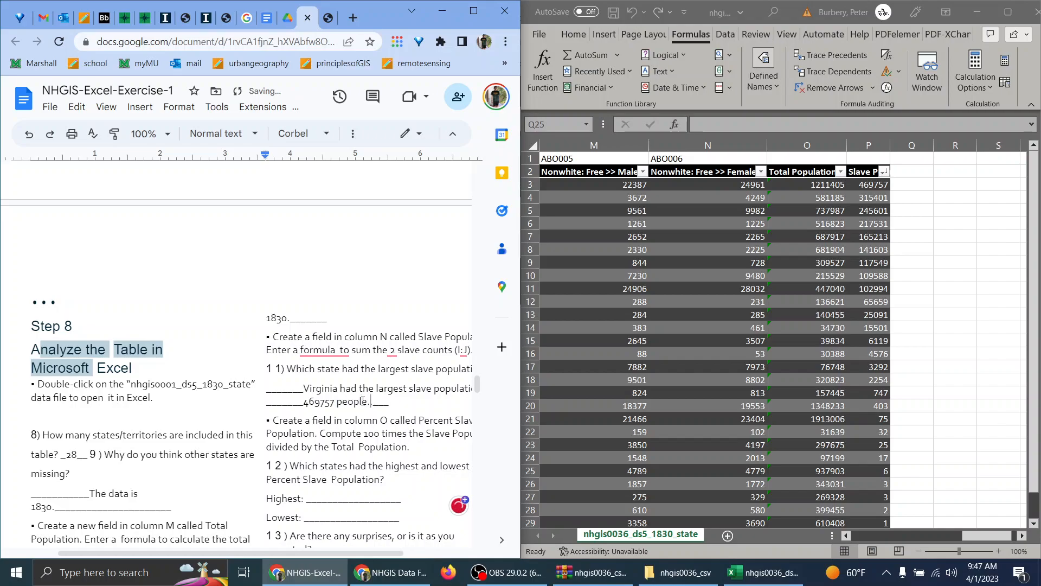
Widen the browser window and return to the Percent Slave Population instructions in the exercise PDF.
{"action": "scroll", "coordinate": [395, 381], "scroll_direction": "down", "scroll_amount": 3}
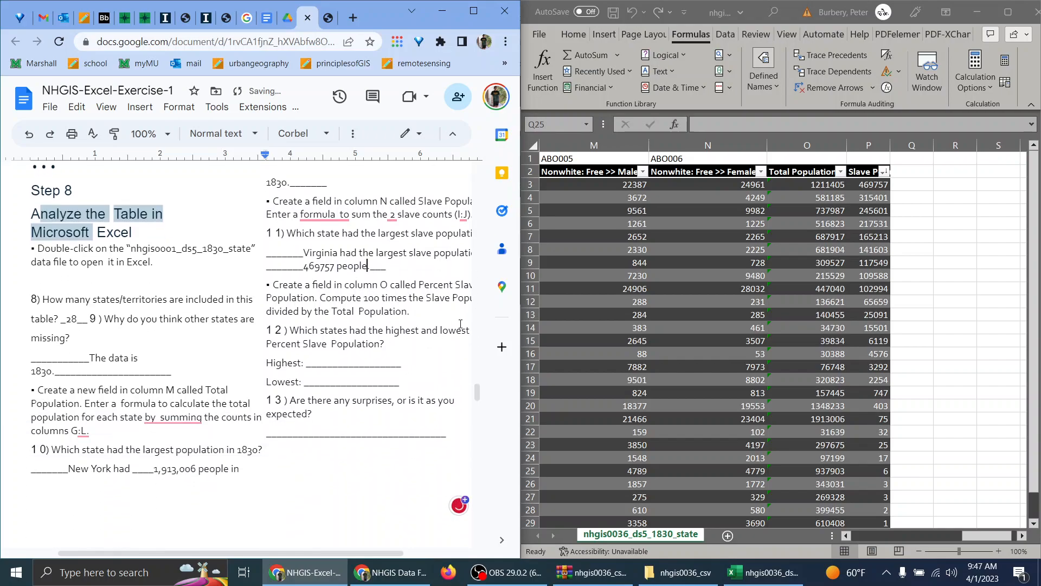
{"action": "left_click_drag", "start_coordinate": [519, 347], "coordinate": [566, 341]}
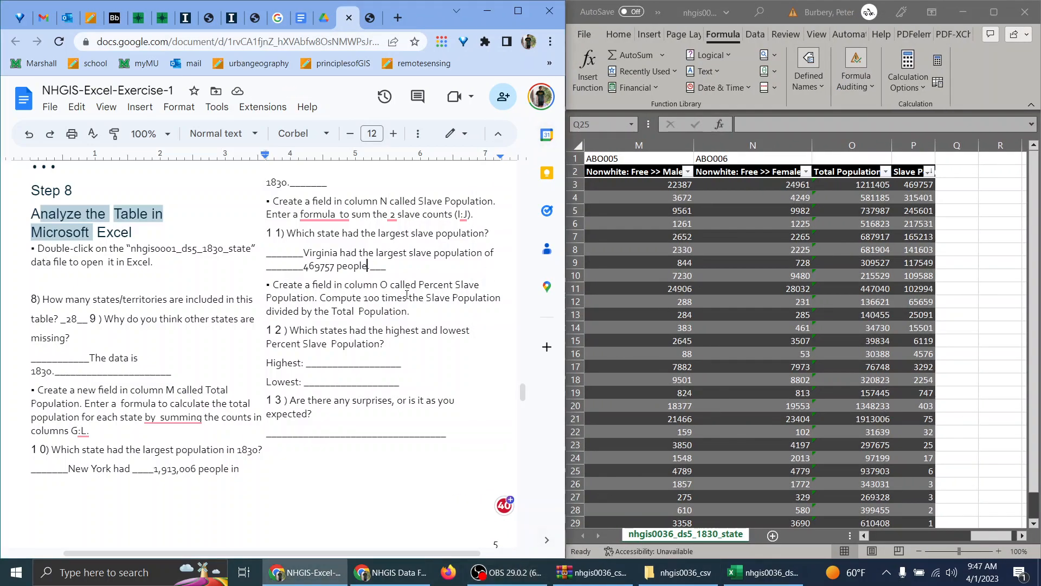
{"action": "left_click", "coordinate": [371, 17]}
{"action": "scroll", "coordinate": [328, 334], "scroll_direction": "down", "scroll_amount": 2}
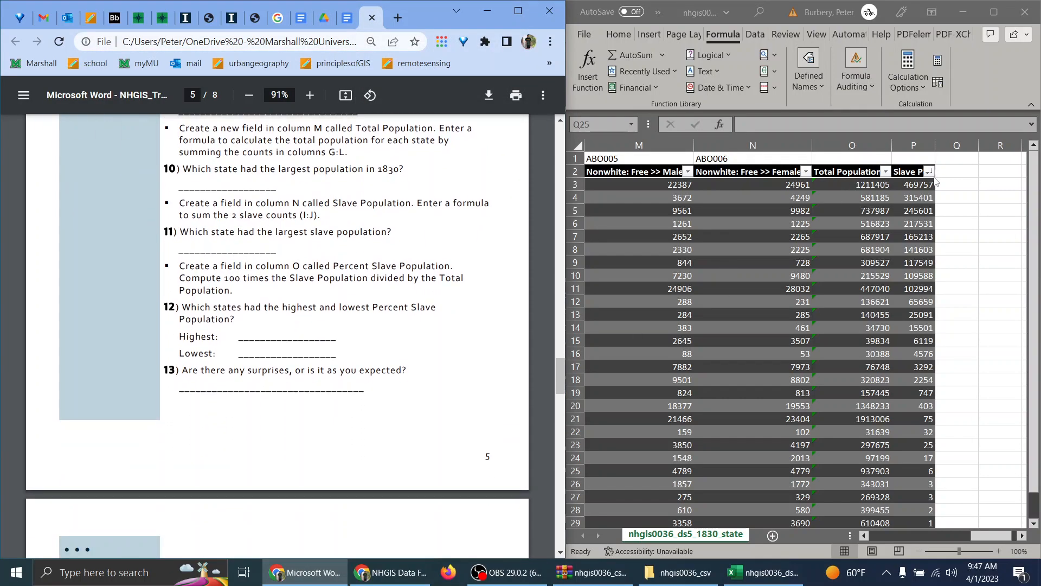
Add a "Percent Slave Population" column header in cell Q2, beside the Slave Population field.
{"action": "double_click", "coordinate": [950, 168]}
{"action": "left_click", "coordinate": [949, 168]}
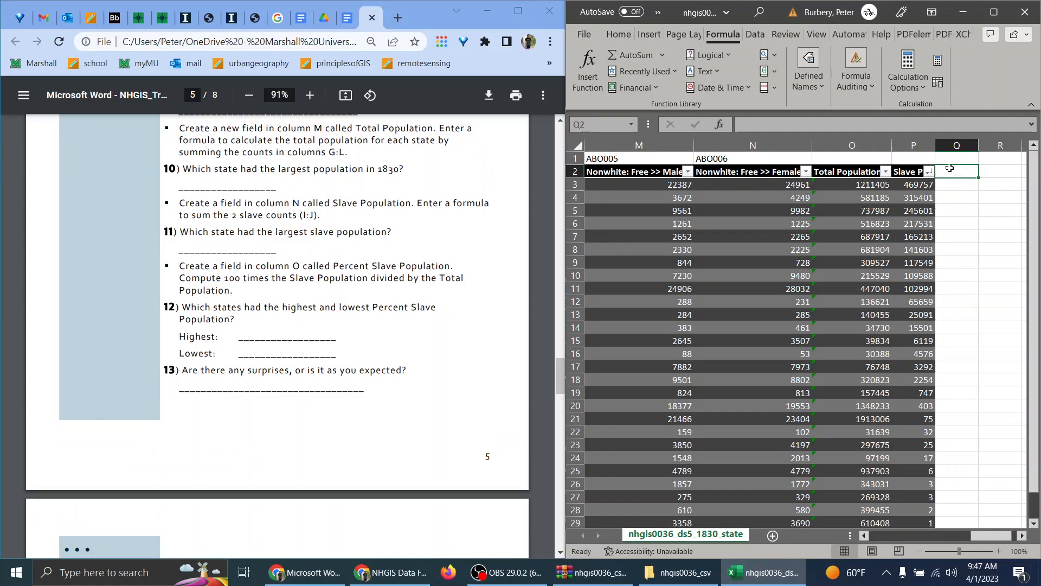
{"action": "type", "text": "Percent Slave Population"}
{"action": "key", "text": "Return"}
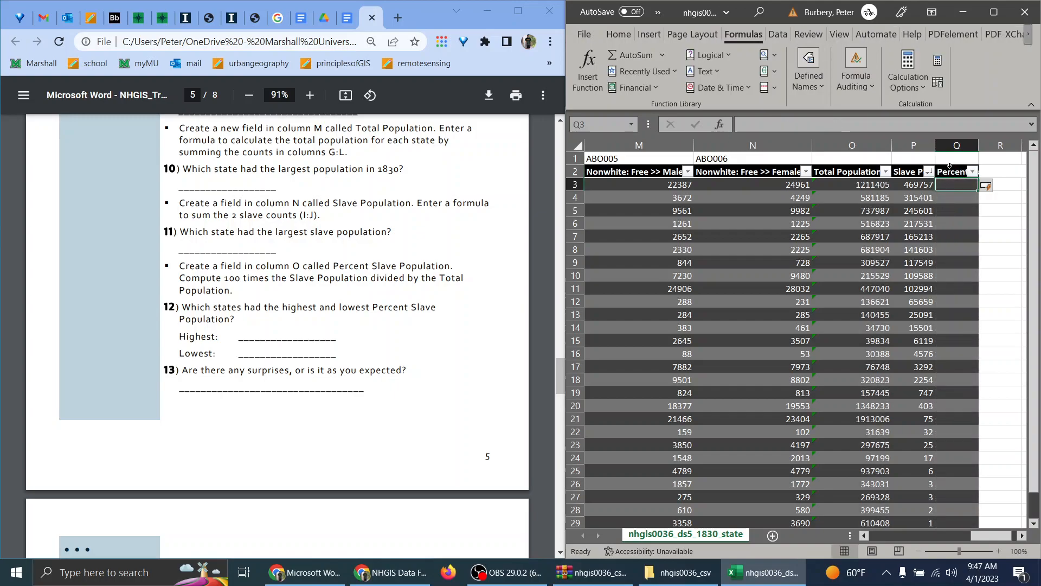
{"action": "type", "text": "=100*slav"}
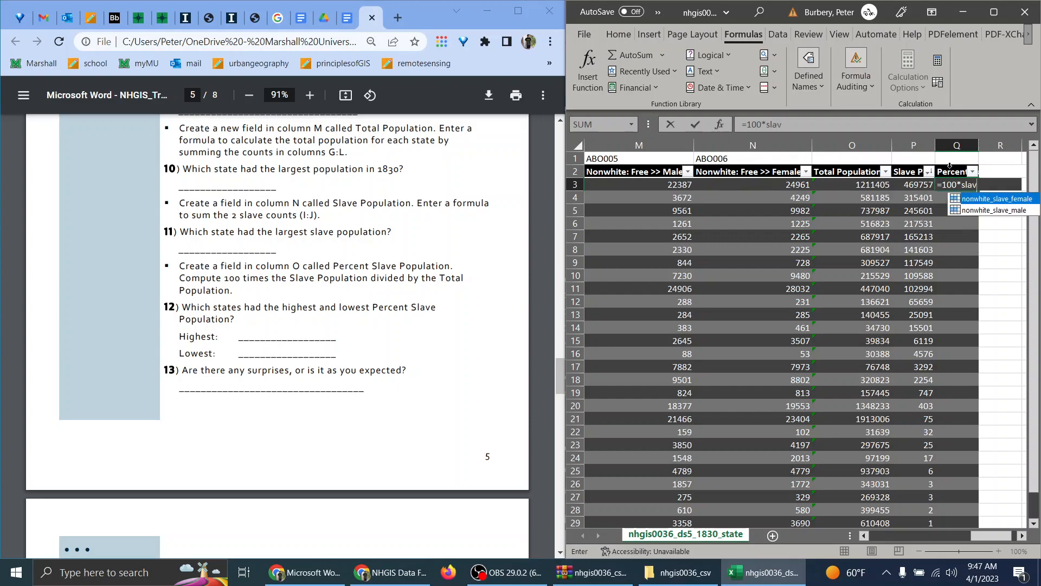
{"action": "key", "text": "BackSpace"}
{"action": "key", "text": "BackSpace"}
{"action": "key", "text": "BackSpace"}
{"action": "key", "text": "BackSpace"}
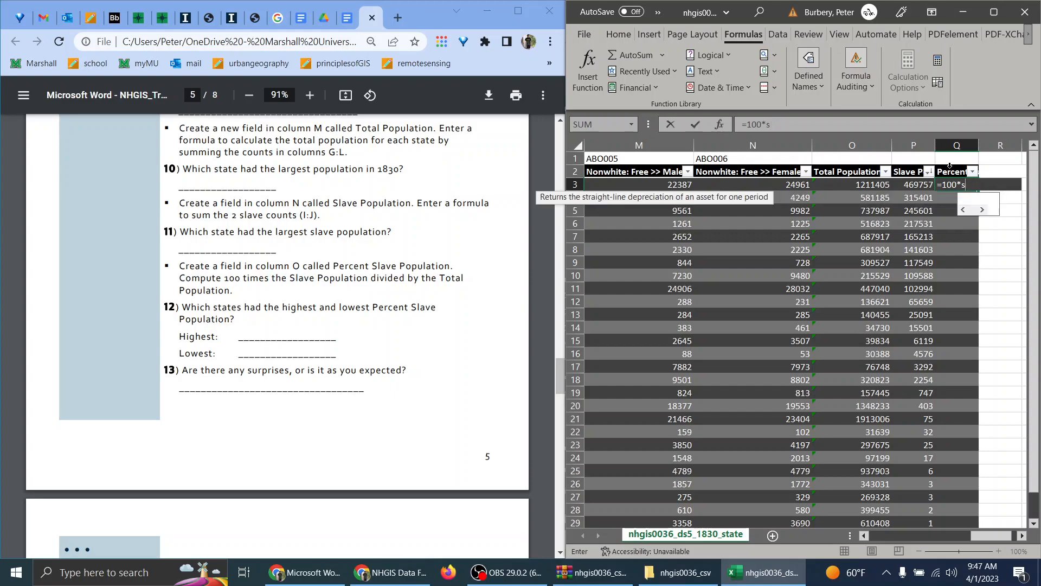
{"action": "key", "text": "ctrl+Return"}
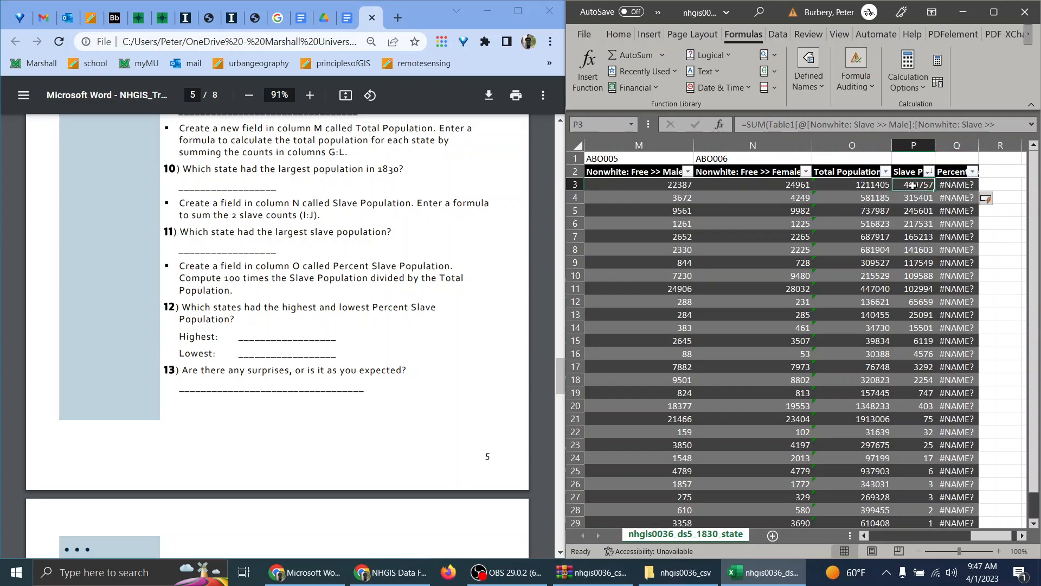
Fill the Percent Slave Population column with the formula =100*[@[Slave Population]]/[@[Total Population]].
{"action": "left_click", "coordinate": [822, 128]}
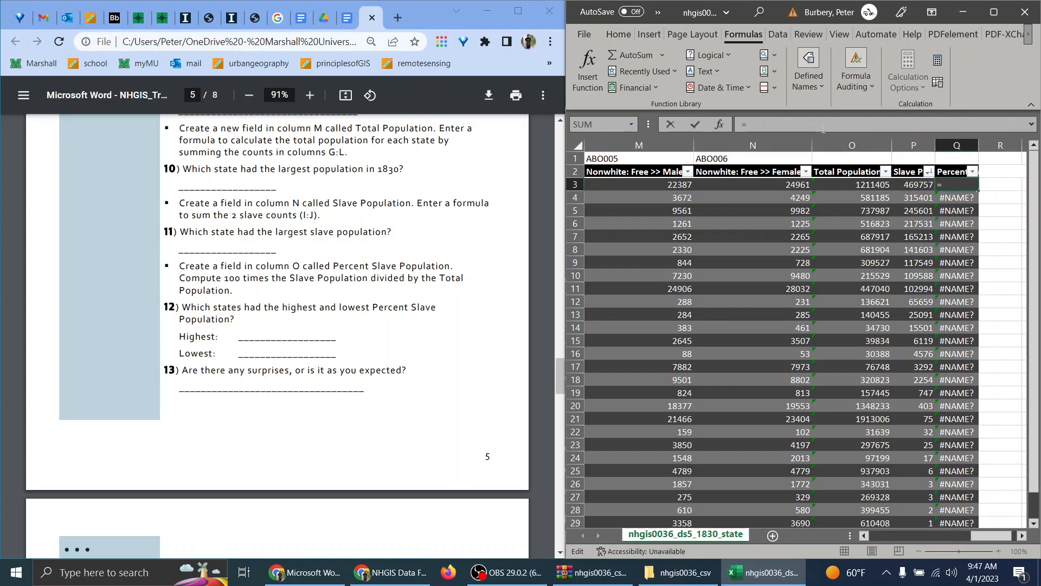
{"action": "type", "text": "*"}
{"action": "left_click", "coordinate": [906, 184]}
{"action": "type", "text": "/"}
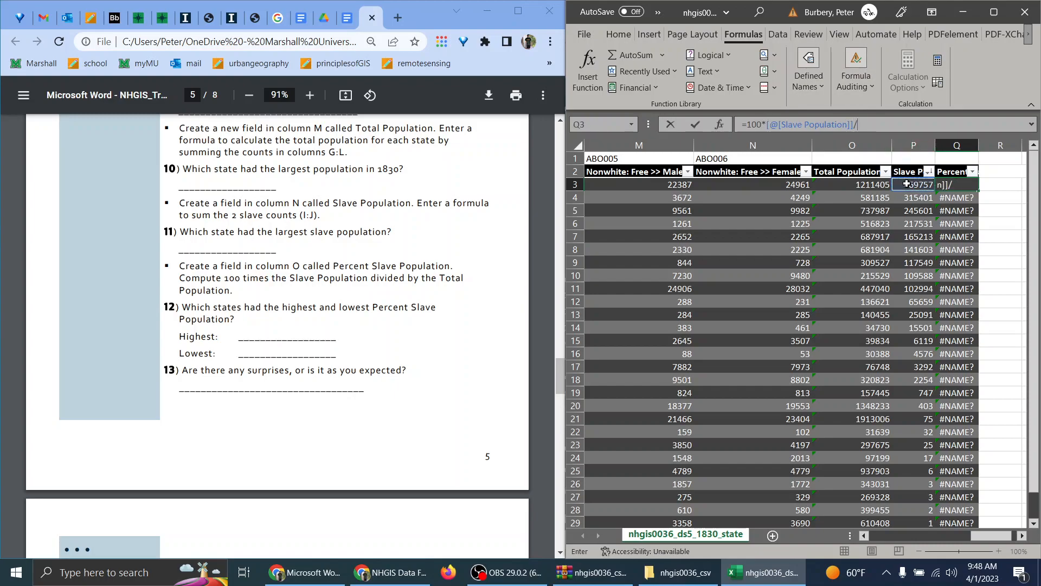
{"action": "left_click", "coordinate": [839, 185]}
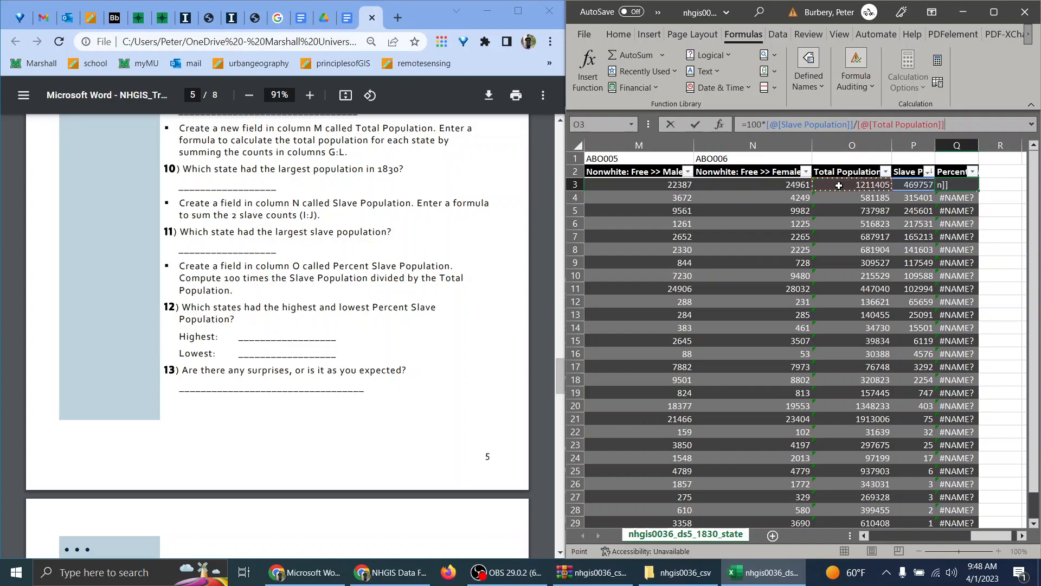
{"action": "key", "text": "Return"}
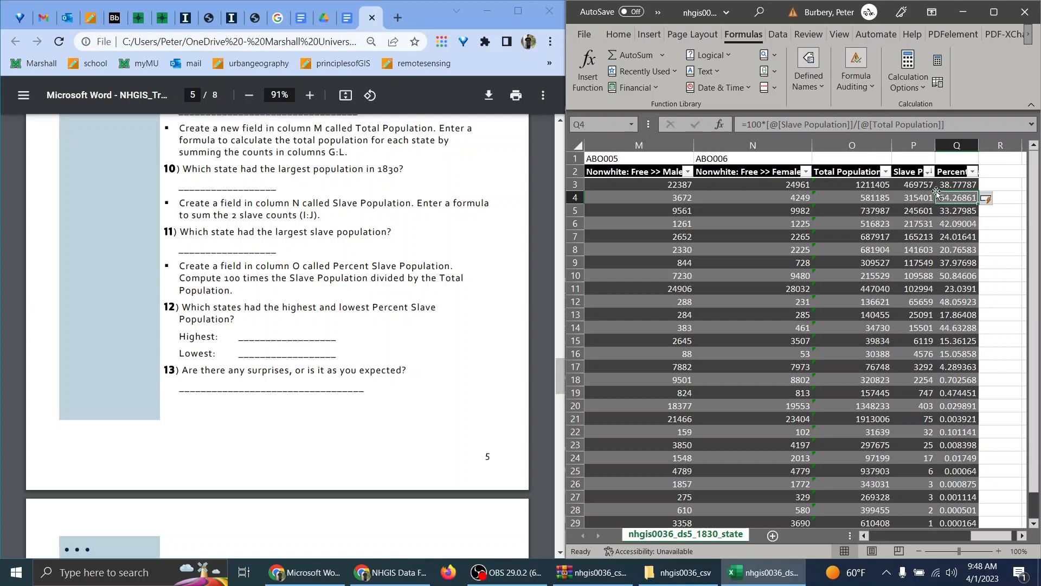
Sort the table by Percent Slave Population from largest to smallest and check which state comes first.
{"action": "left_click", "coordinate": [973, 172]}
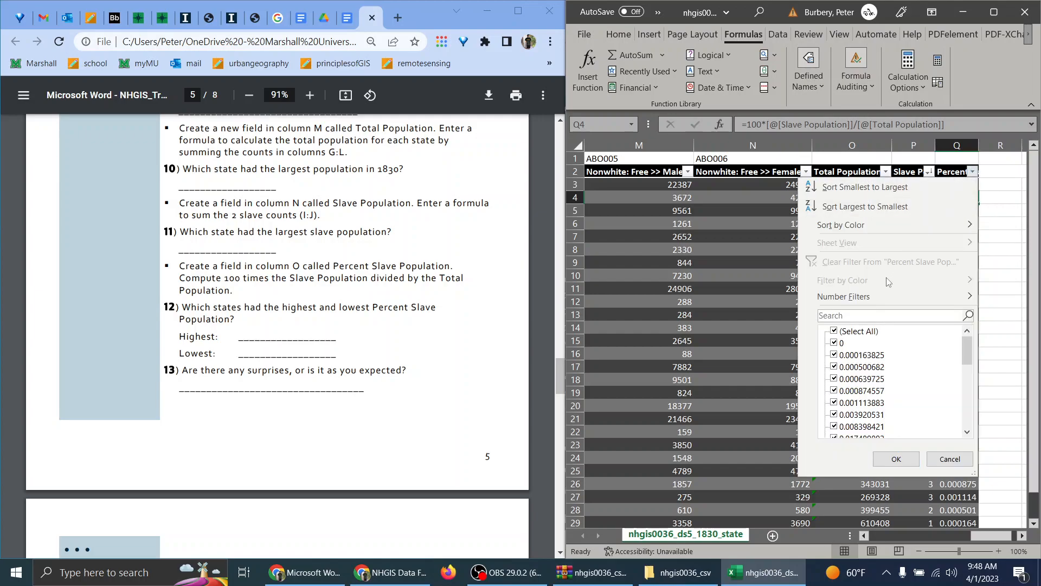
{"action": "left_click", "coordinate": [865, 205]}
{"action": "left_click", "coordinate": [273, 240]}
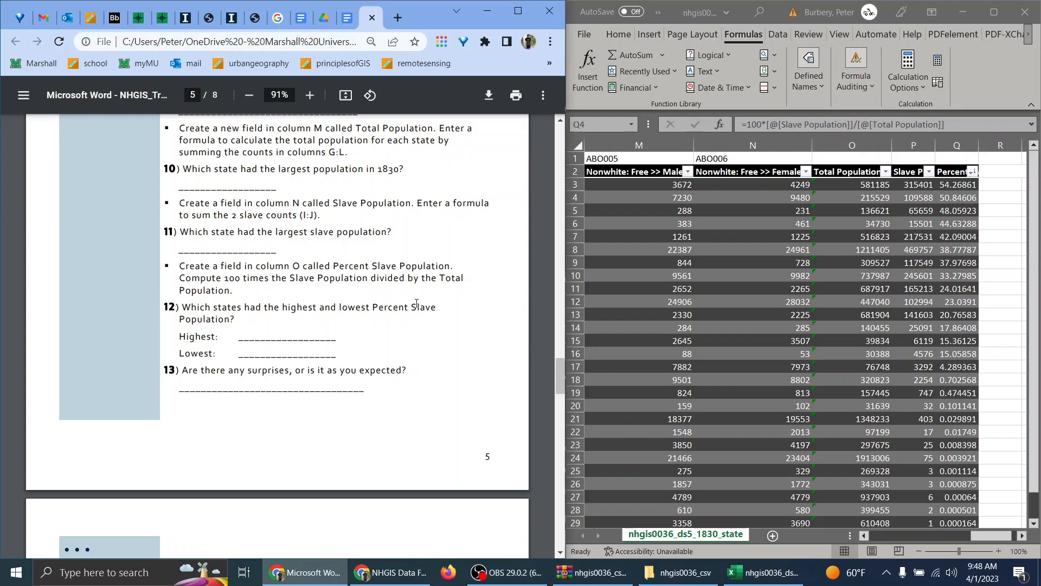
{"action": "mouse_move", "coordinate": [981, 536]}
{"action": "left_mouse_down"}
{"action": "mouse_move", "coordinate": [892, 528]}
{"action": "mouse_move", "coordinate": [979, 527]}
{"action": "left_mouse_up"}
{"action": "left_click", "coordinate": [966, 317]}
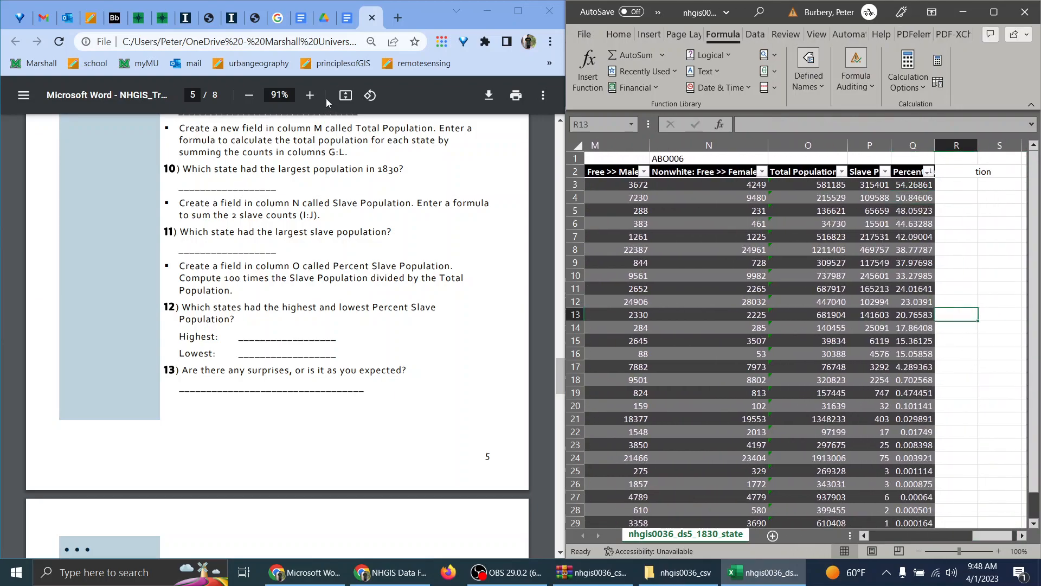
Fill in the Highest answer of question 12 in the exercise document with "South Carolina had 54.26861%".
{"action": "left_click", "coordinate": [342, 23]}
{"action": "left_click", "coordinate": [330, 362]}
{"action": "type", "text": "South Carolina had "}
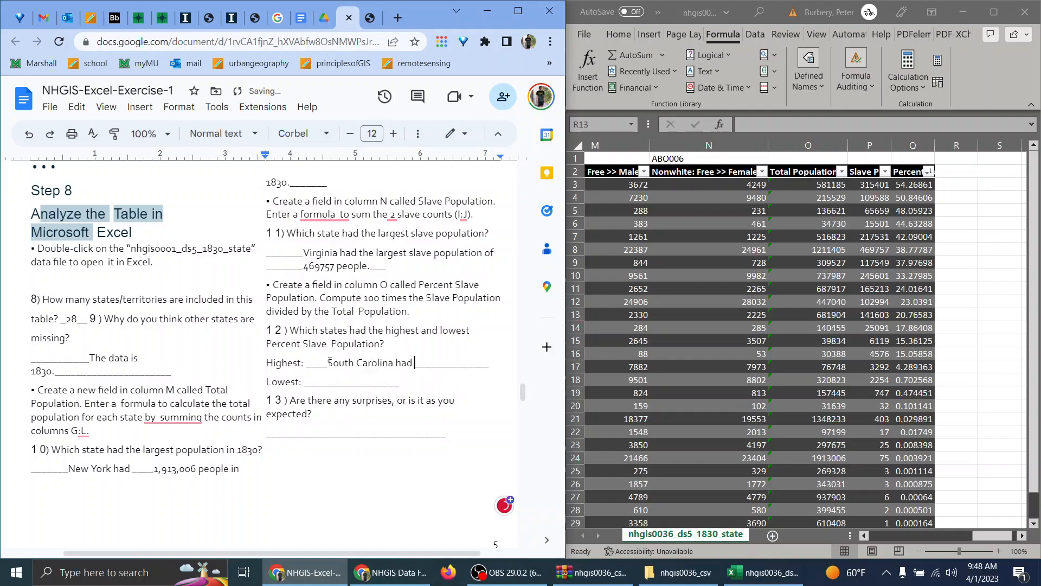
{"action": "type", "text": "54.26"}
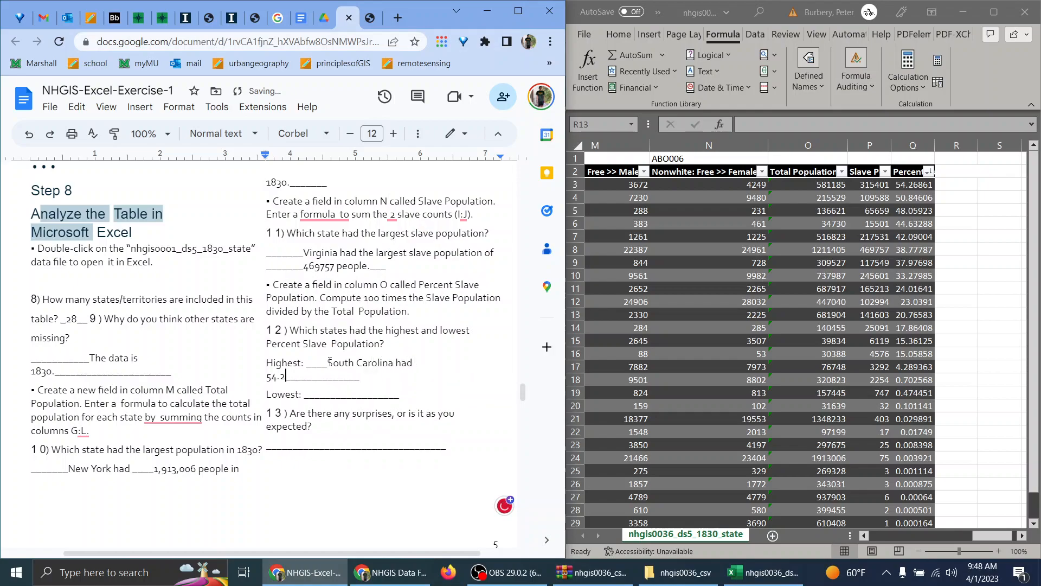
{"action": "type", "text": "%"}
{"action": "key", "text": "BackSpace"}
{"action": "type", "text": "861%"}
Sort the table by Percent Slave Population from smallest to largest and check which state comes first.
{"action": "key", "text": "ctrl+Tab"}
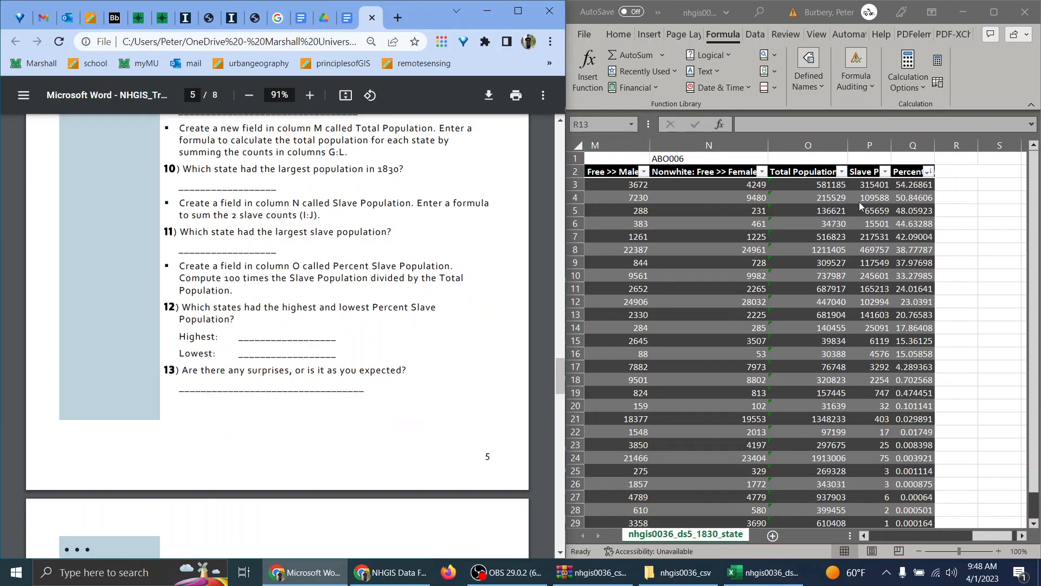
{"action": "scroll", "coordinate": [925, 340], "scroll_direction": "down", "scroll_amount": 3}
{"action": "key", "text": "alt+Tab"}
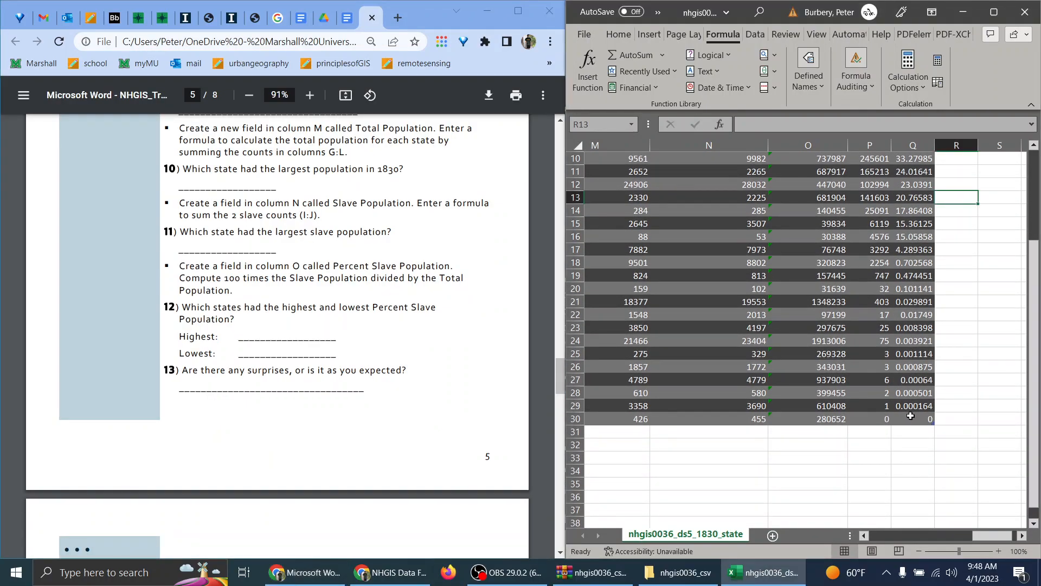
{"action": "key", "text": "BackSpace"}
{"action": "scroll", "coordinate": [881, 160], "scroll_direction": "up", "scroll_amount": 3}
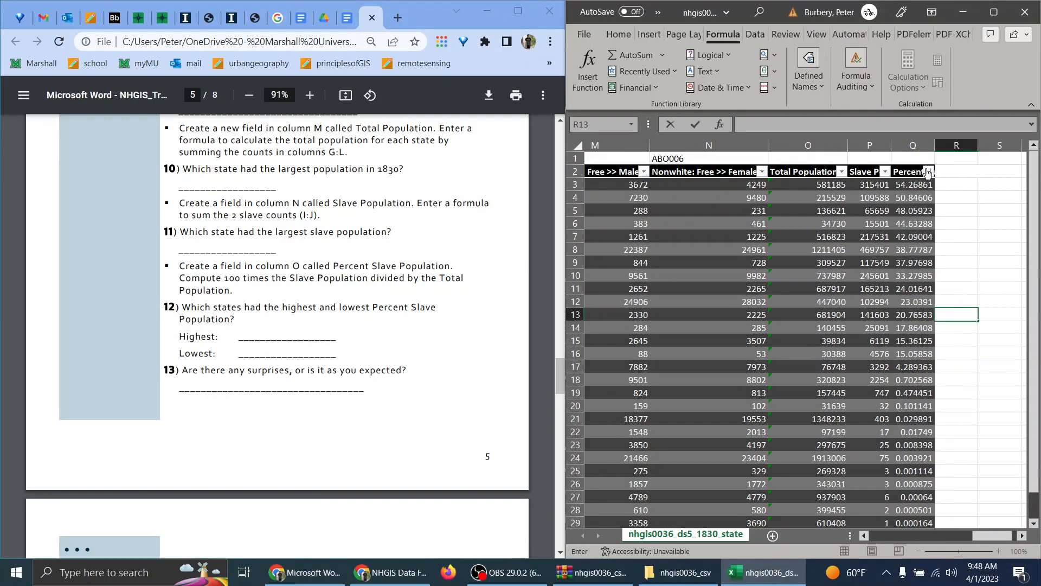
{"action": "left_click", "coordinate": [928, 173]}
{"action": "left_click", "coordinate": [821, 186]}
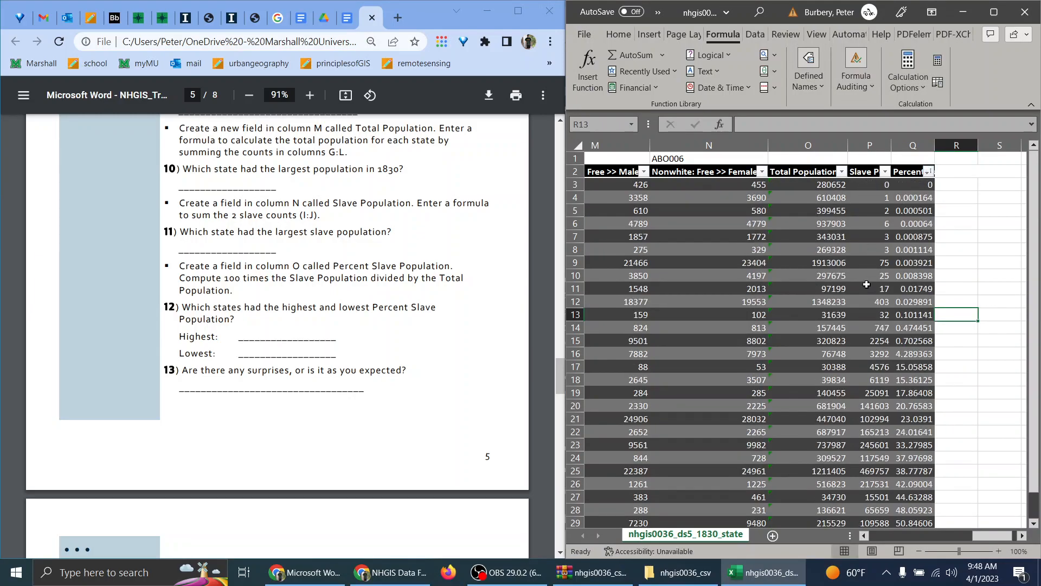
{"action": "left_click", "coordinate": [870, 301]}
{"action": "mouse_move", "coordinate": [975, 538]}
{"action": "left_mouse_down"}
{"action": "mouse_move", "coordinate": [911, 536]}
{"action": "mouse_move", "coordinate": [992, 536]}
{"action": "left_mouse_up"}
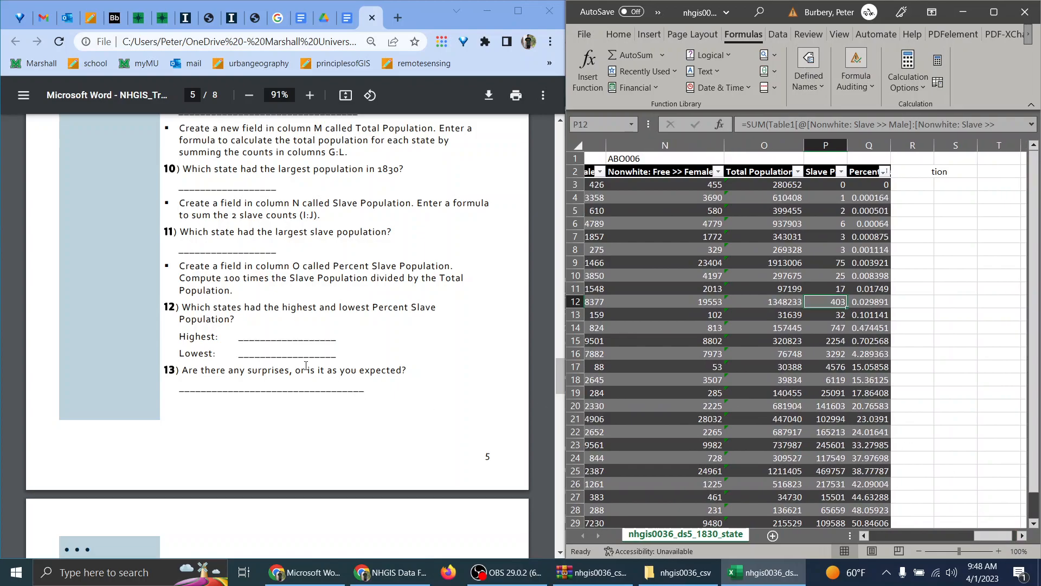
Fill in the Lowest answer of question 12 in the exercise document with "Vermont had 0 %.".
{"action": "left_click", "coordinate": [347, 17]}
{"action": "left_click", "coordinate": [335, 393]}
{"action": "type", "text": "Mermont had o"}
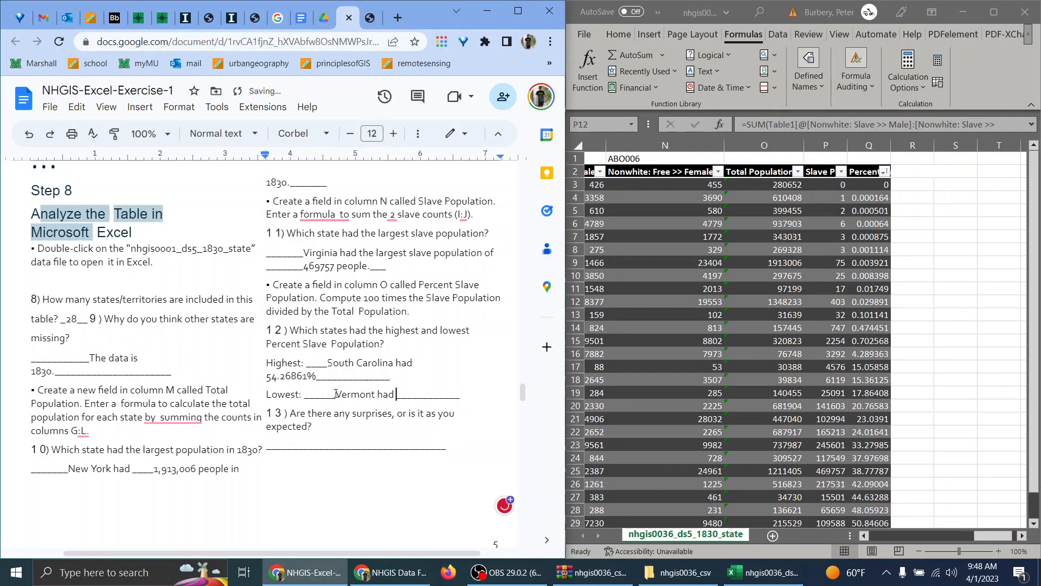
{"action": "type", "text": " %."}
{"action": "left_click", "coordinate": [406, 403]}
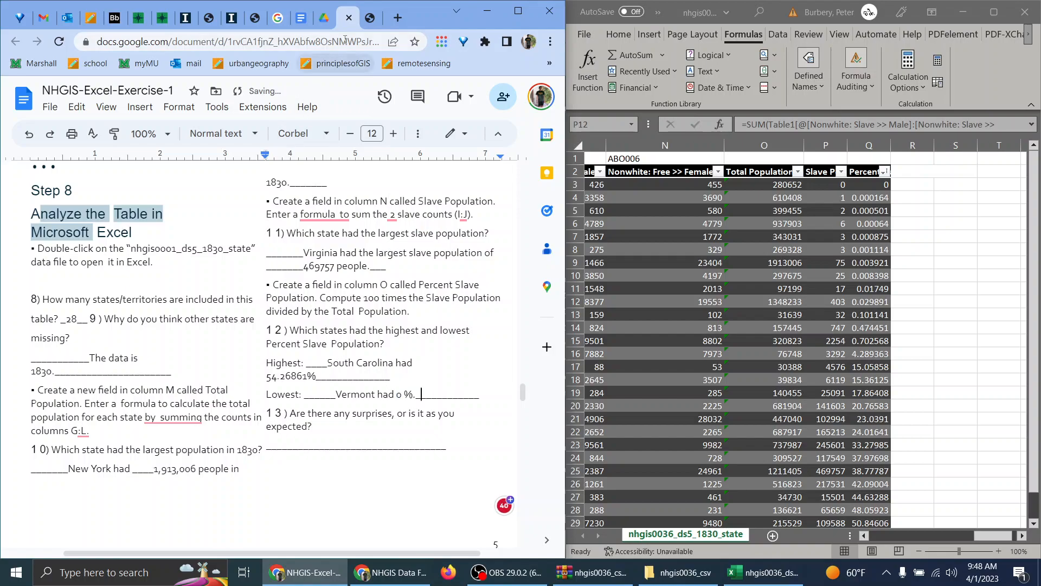
Review question 13 in the exercise PDF and answer it in the document with "I'm surprised that Vermont had 0% slave population.".
{"action": "left_click", "coordinate": [370, 18]}
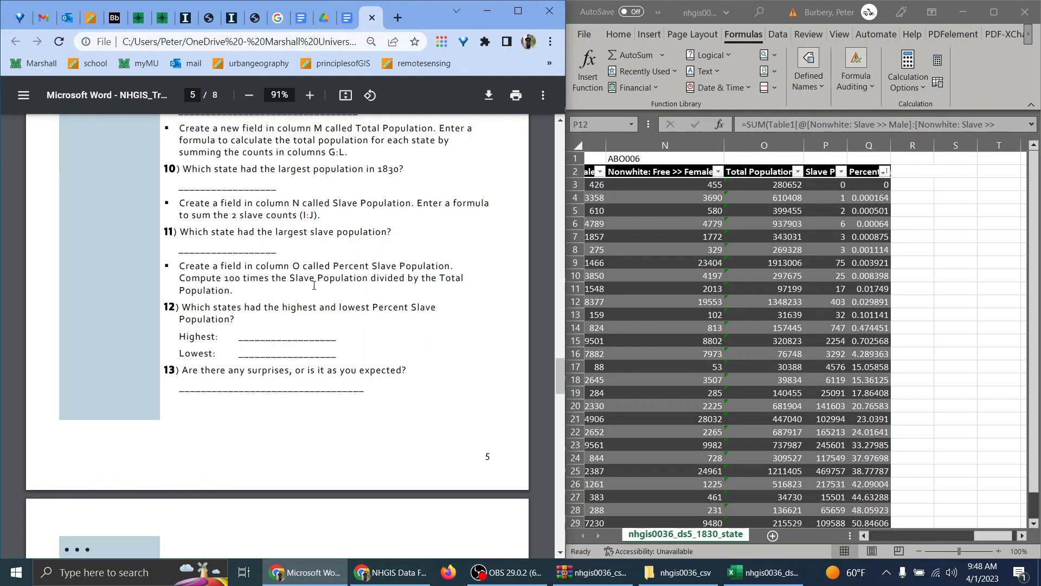
{"action": "scroll", "coordinate": [248, 273], "scroll_direction": "down", "scroll_amount": 3}
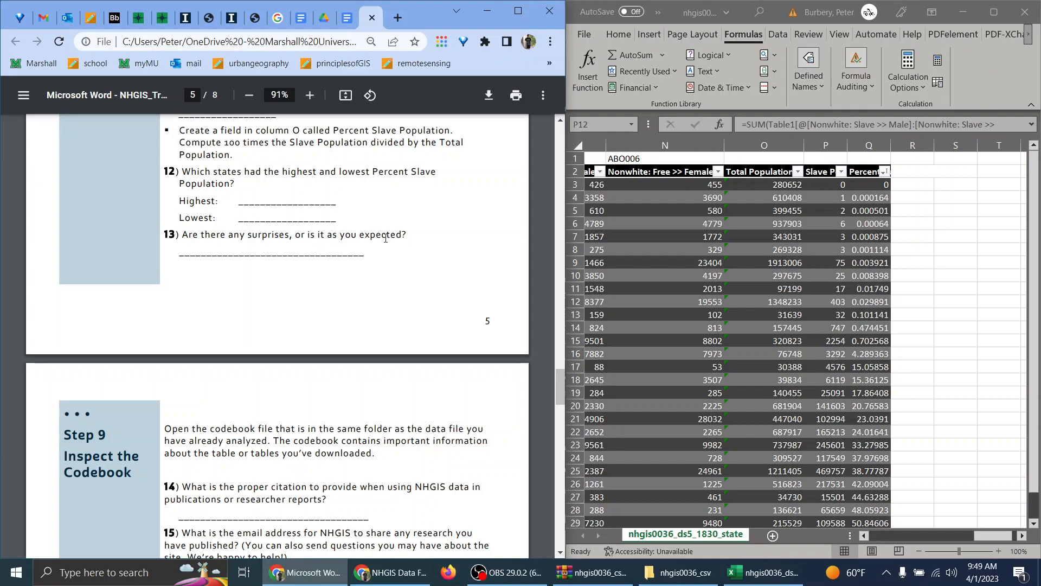
{"action": "key", "text": "ctrl+shift+Tab"}
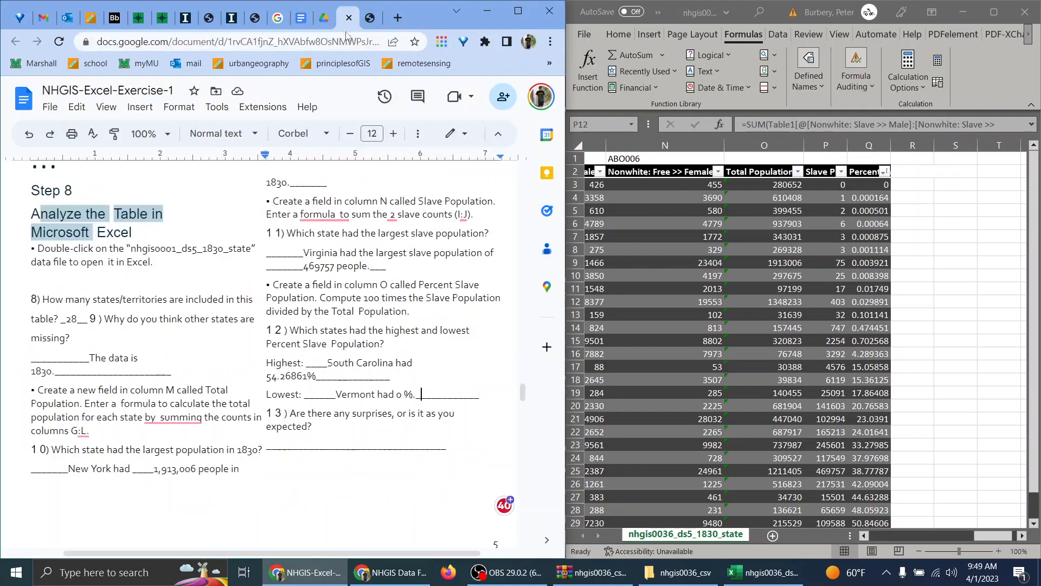
{"action": "left_click", "coordinate": [319, 443]}
{"action": "type", "text": "I'm surp"}
{"action": "type", "text": "rised that V"}
{"action": "type", "text": "ermont had 0"}
{"action": "type", "text": "% "}
{"action": "type", "text": "slave "}
{"action": "type", "text": "population."}
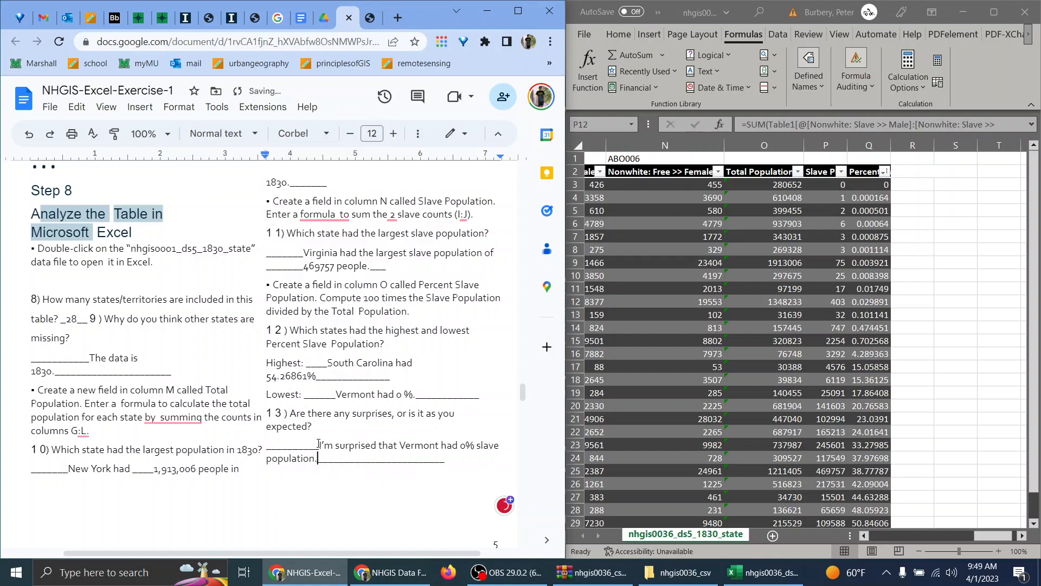
Read the Step 9 instructions in the PDF and open nhgis0036_ds5_1830_state_codebook.txt from the nhgis0036_csv folder in Notepad++.
{"action": "key", "text": "ctrl+Tab"}
{"action": "scroll", "coordinate": [299, 276], "scroll_direction": "down", "scroll_amount": 1}
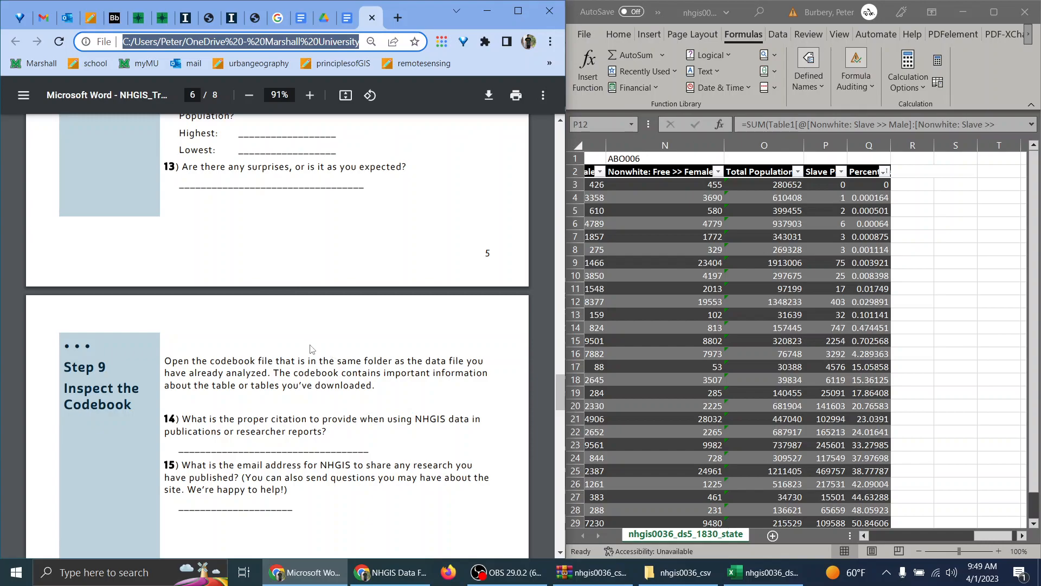
{"action": "scroll", "coordinate": [312, 350], "scroll_direction": "down", "scroll_amount": 2}
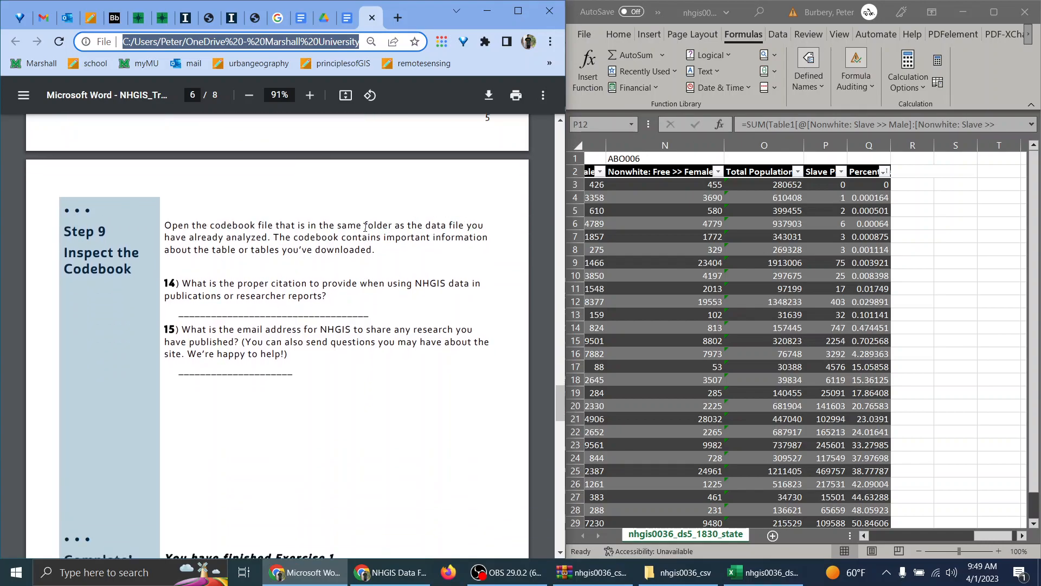
{"action": "left_click", "coordinate": [680, 572]}
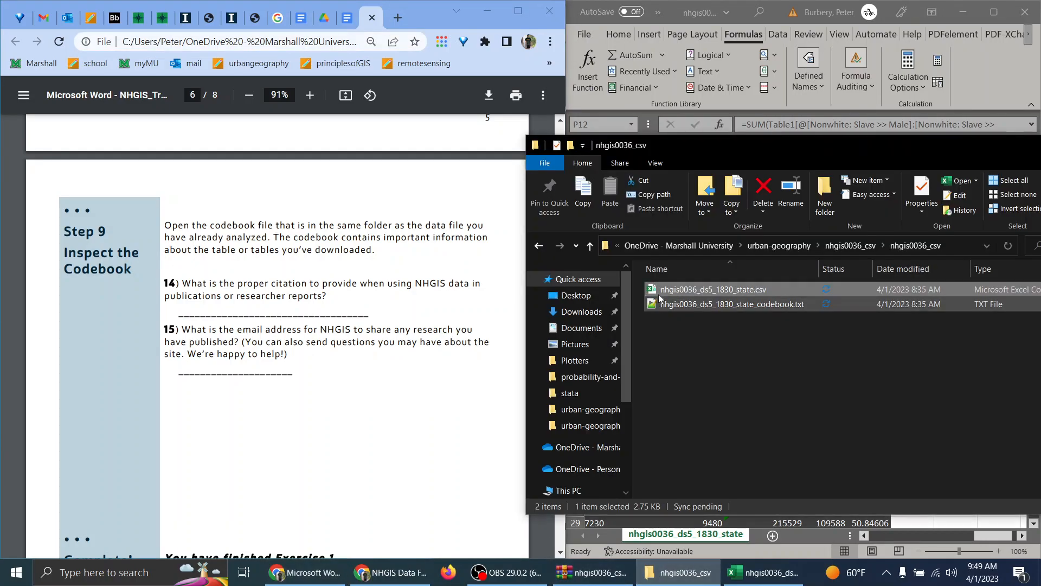
{"action": "left_click", "coordinate": [674, 304]}
{"action": "left_click", "coordinate": [381, 258]}
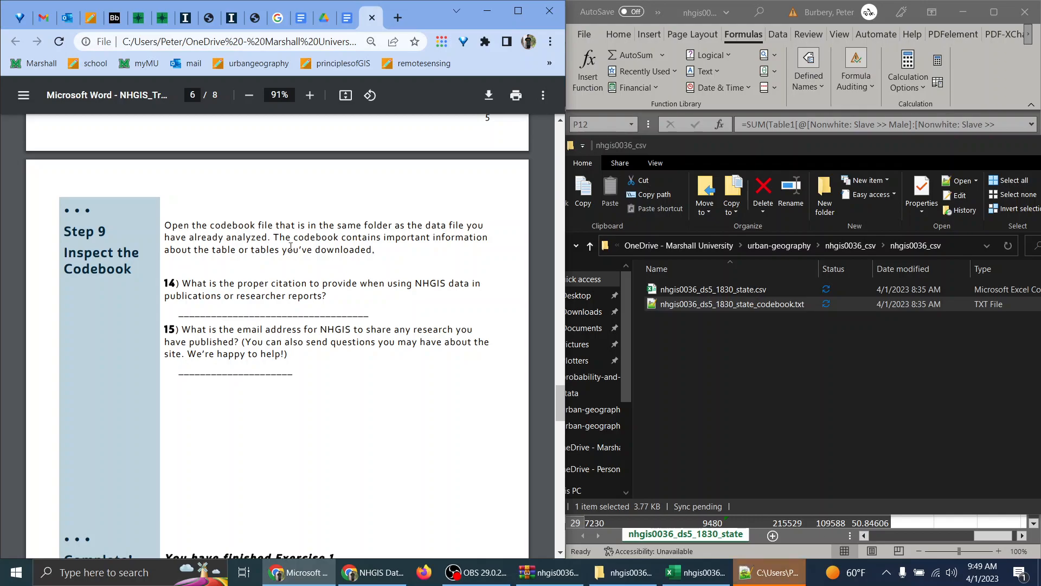
{"action": "left_click", "coordinate": [775, 573]}
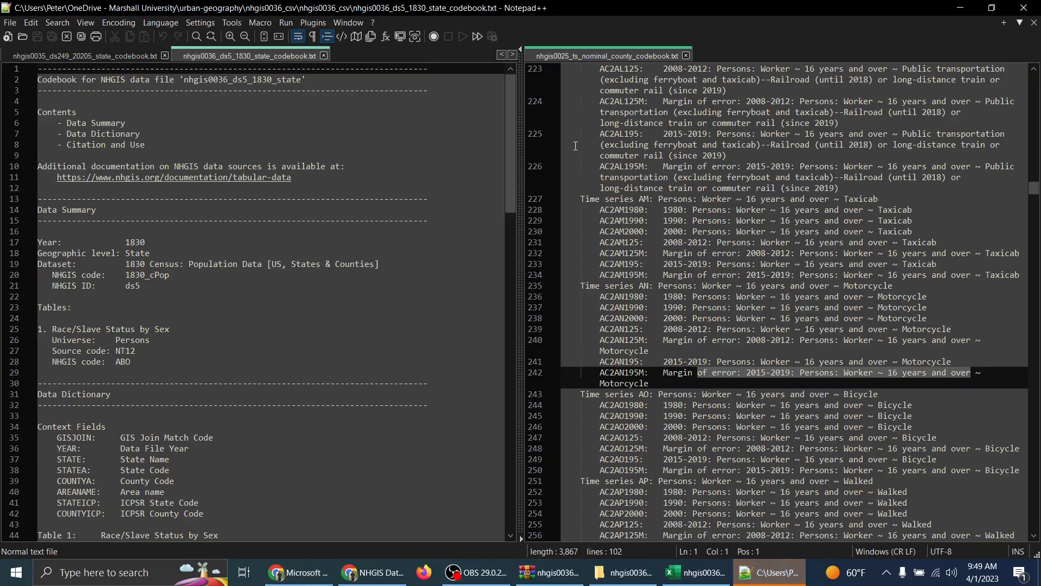
Close the two NHGIS codebooks in the first view and nhgis0025_ts_nominal_county_codebook.txt in the second view.
{"action": "left_click", "coordinate": [323, 56]}
{"action": "left_click", "coordinate": [164, 55]}
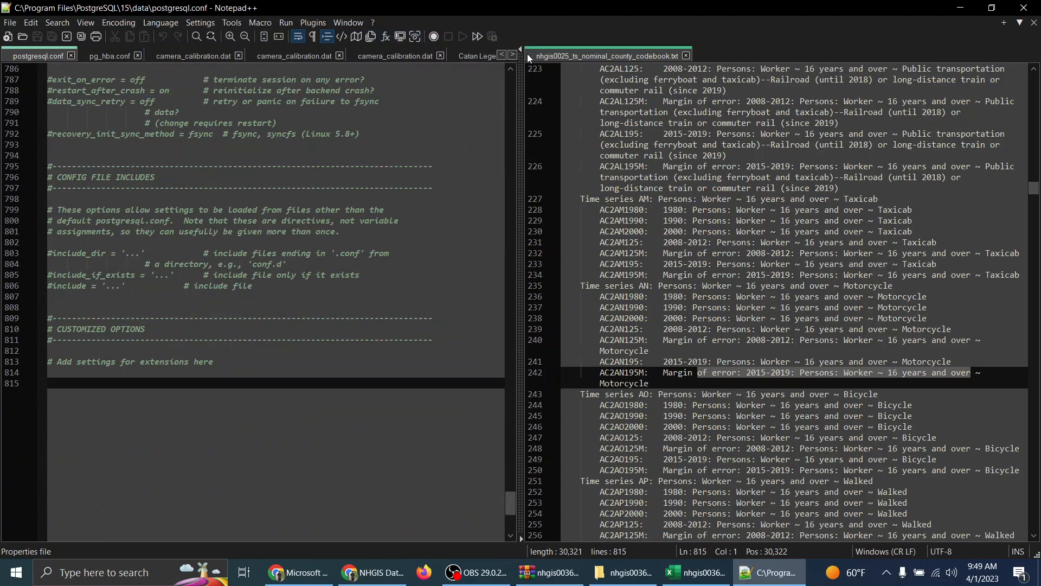
{"action": "left_click", "coordinate": [658, 55]}
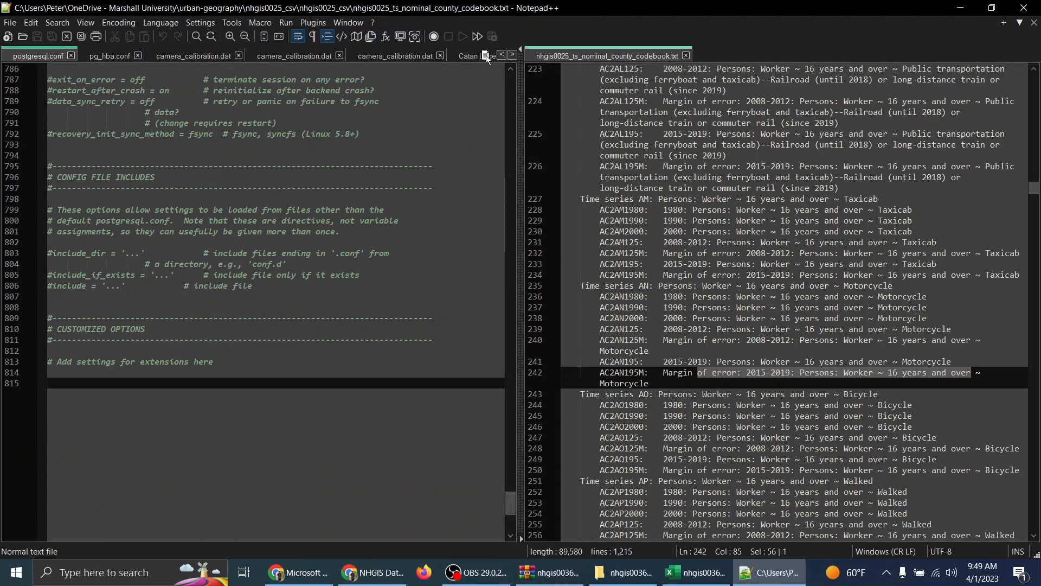
{"action": "left_click", "coordinate": [522, 49]}
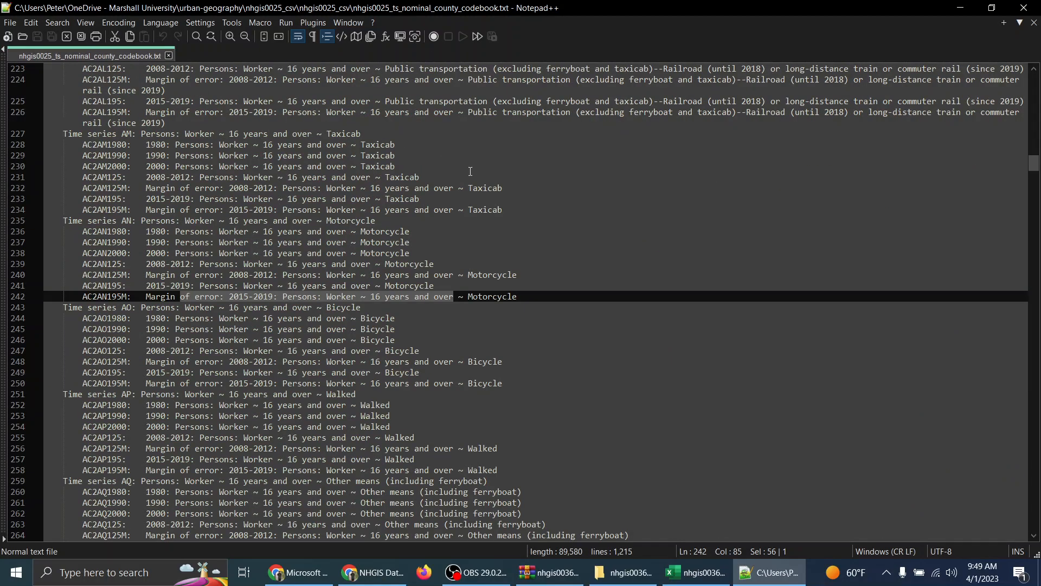
{"action": "left_click", "coordinate": [169, 55]}
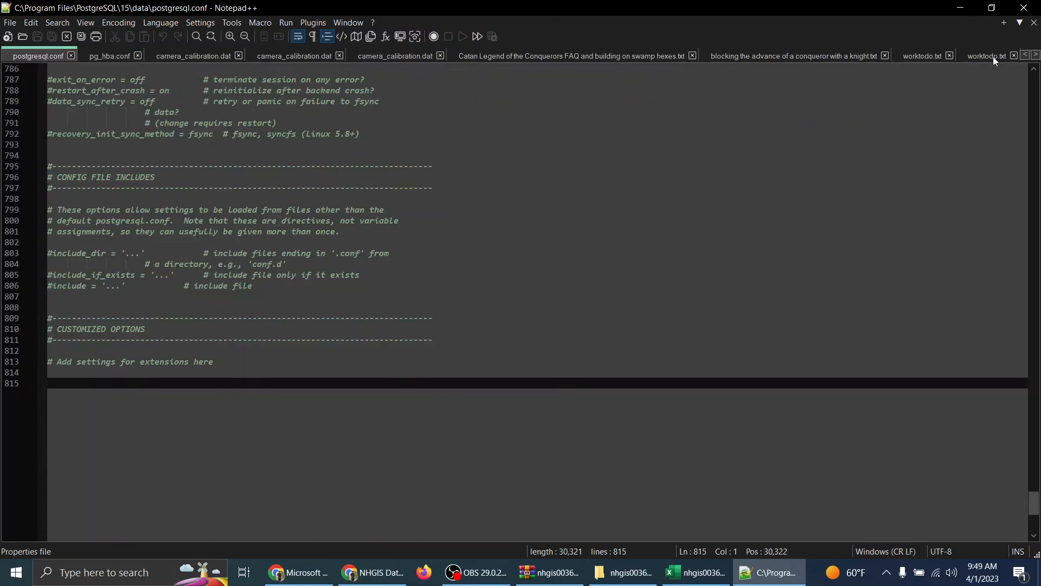
{"action": "left_click", "coordinate": [83, 21]}
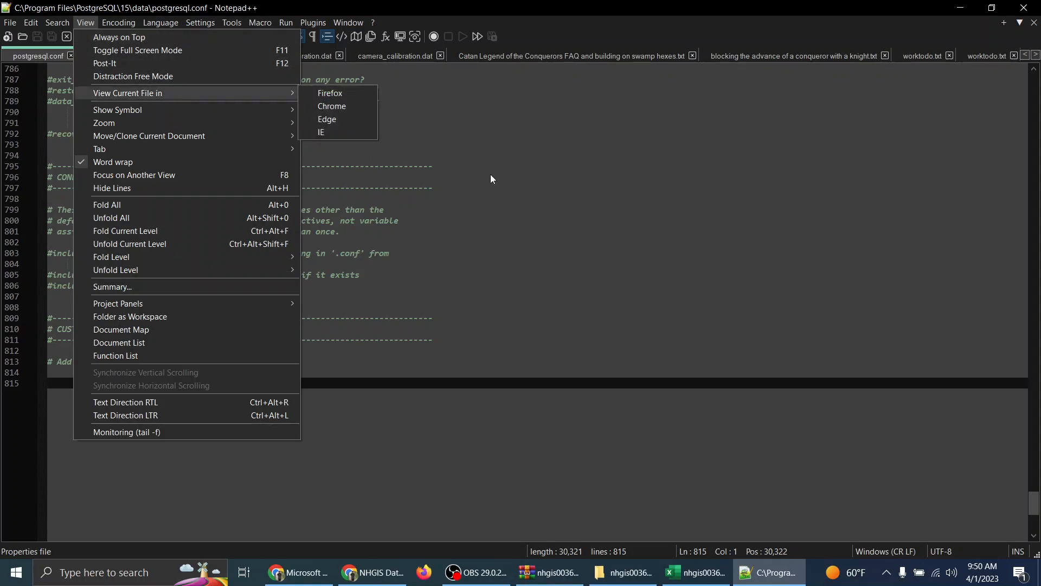
{"action": "left_click", "coordinate": [497, 209]}
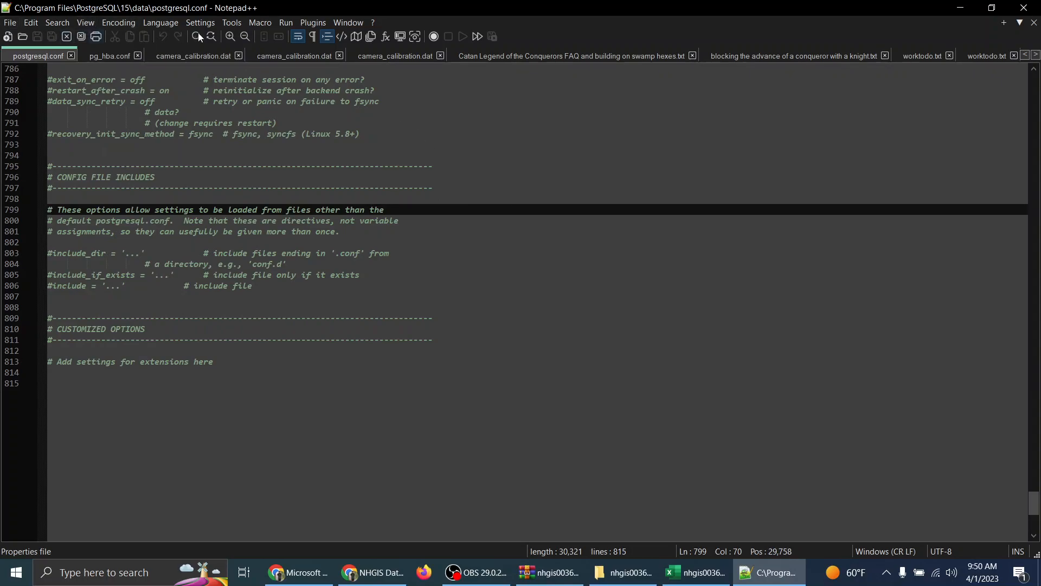
{"action": "left_click", "coordinate": [10, 24]}
{"action": "left_click", "coordinate": [632, 176]}
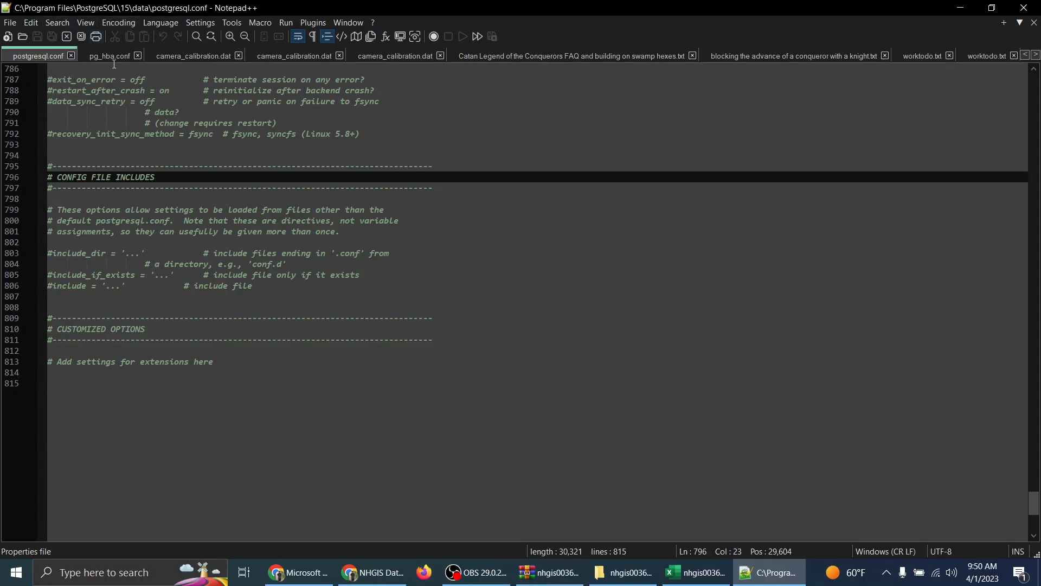
Close every open file except postgresql.conf at once, close that file too, and exit Notepad++.
{"action": "right_click", "coordinate": [53, 51]}
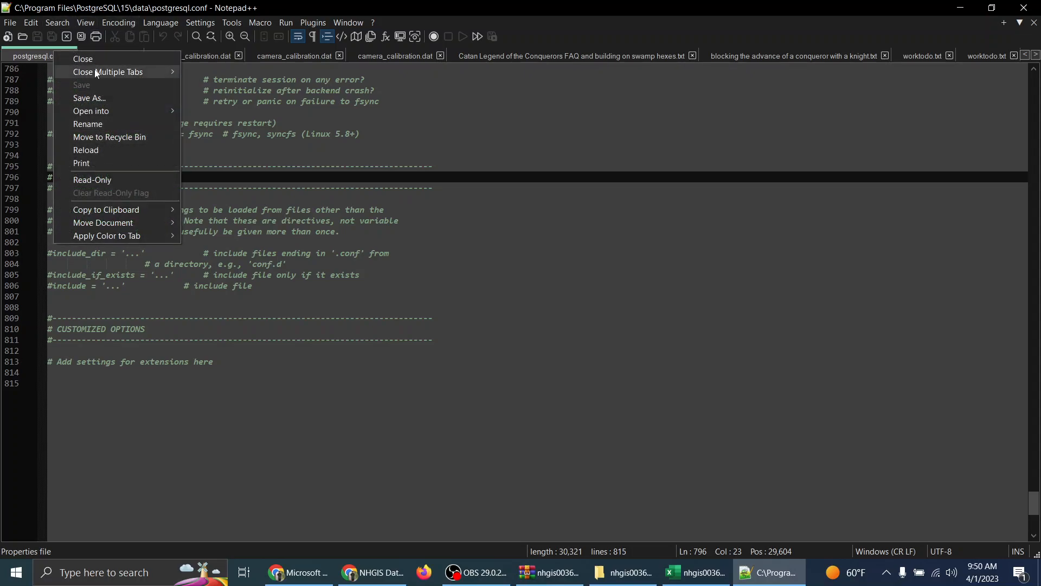
{"action": "mouse_move", "coordinate": [103, 72]}
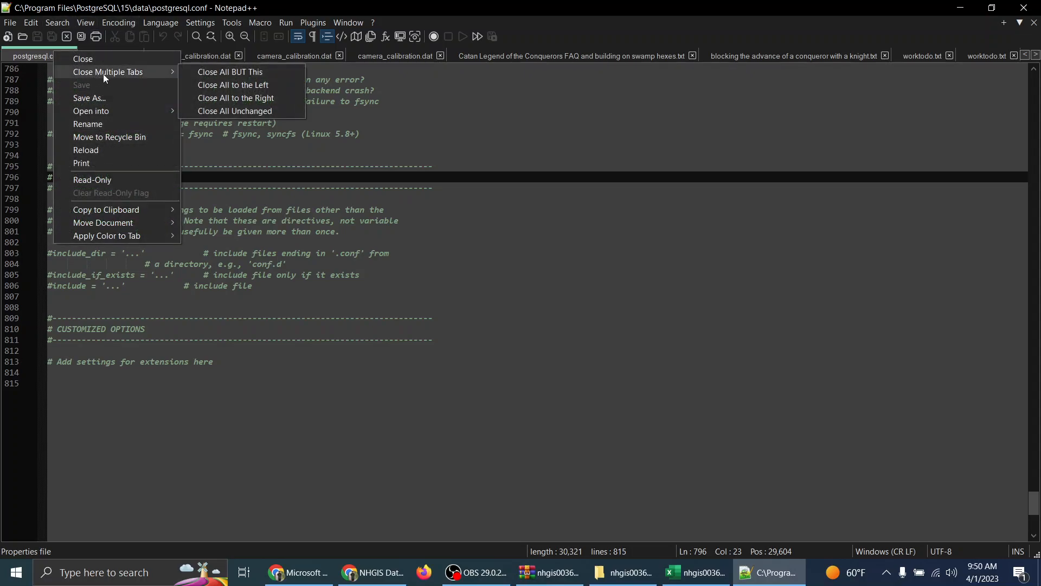
{"action": "left_click", "coordinate": [224, 77]}
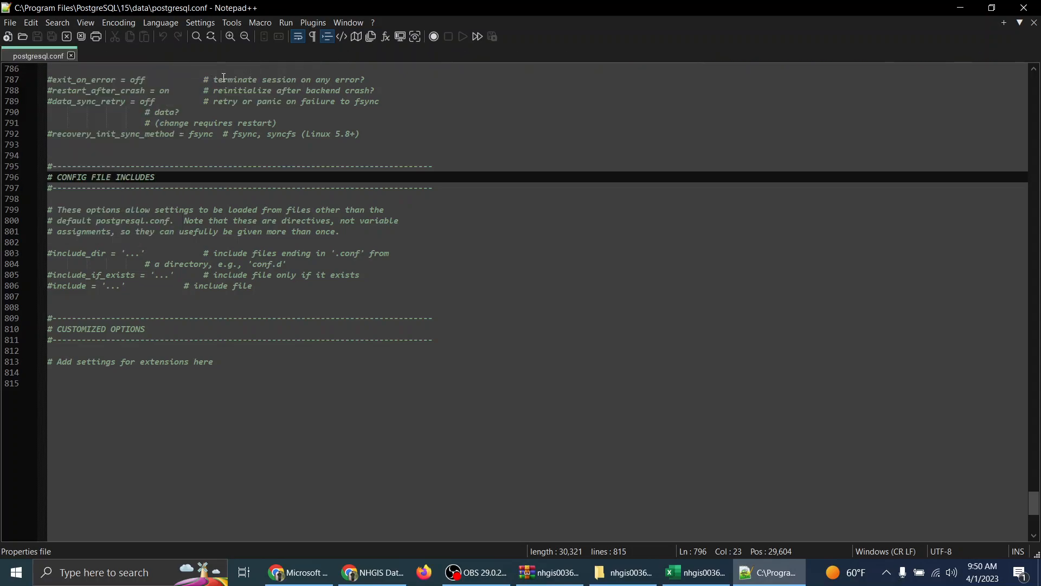
{"action": "left_click", "coordinate": [71, 56]}
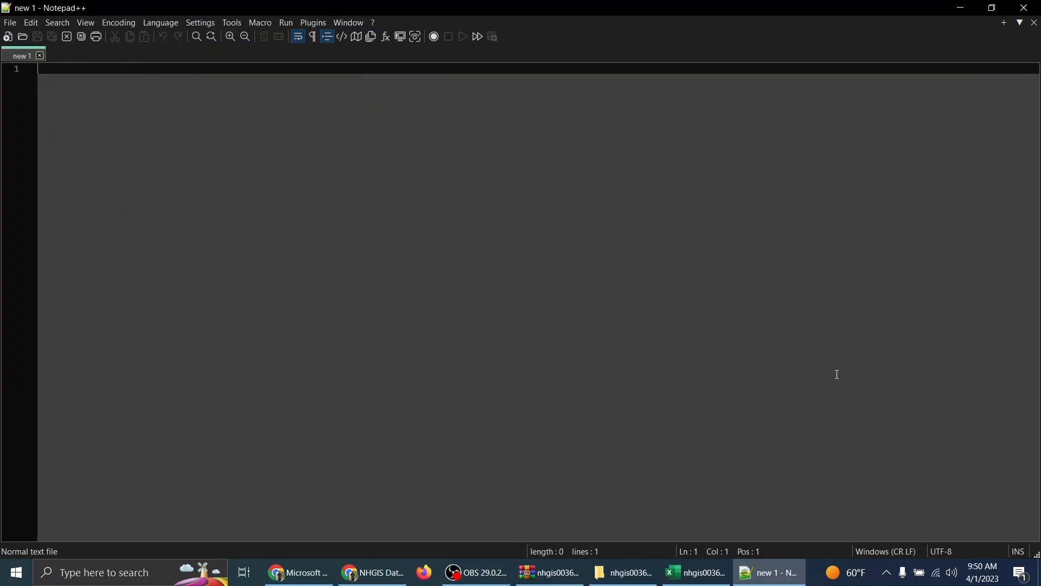
{"action": "left_click", "coordinate": [1025, 8]}
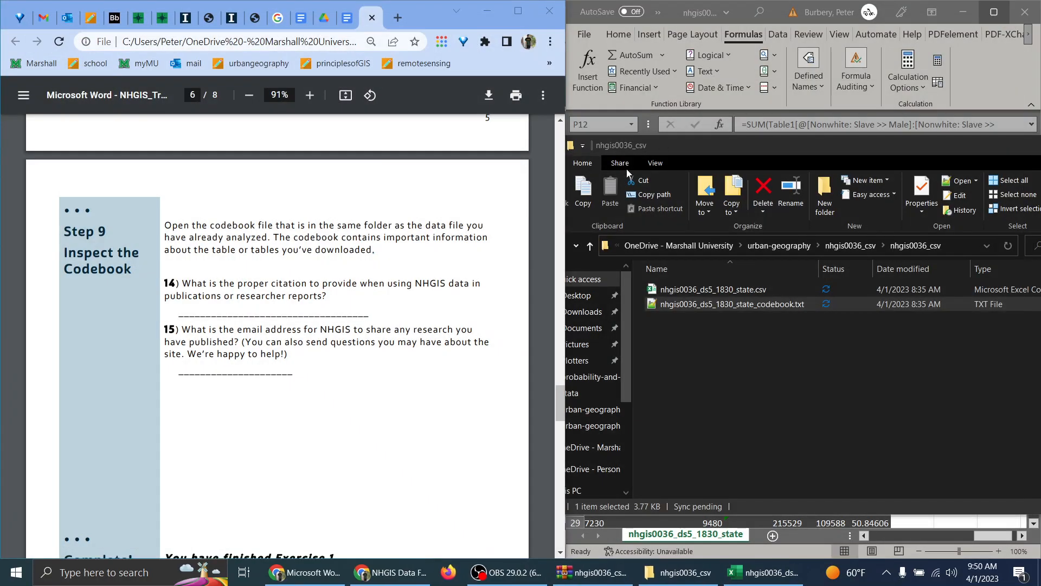
Reopen nhgis0036_ds5_1830_state_codebook.txt from the nhgis0036_csv folder and place its window beside the exercise PDF.
{"action": "double_click", "coordinate": [757, 302]}
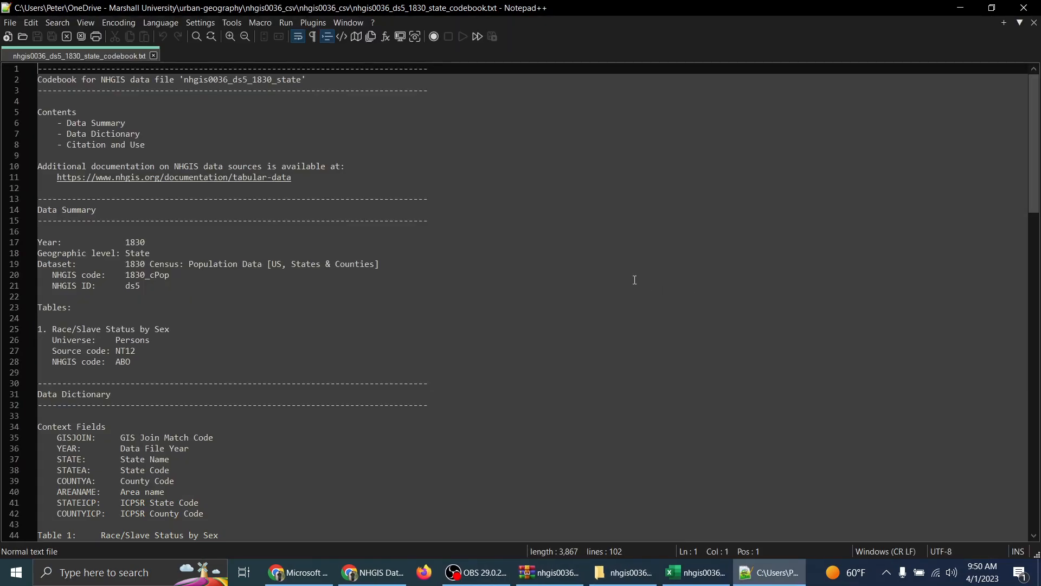
{"action": "key", "text": "super+Right"}
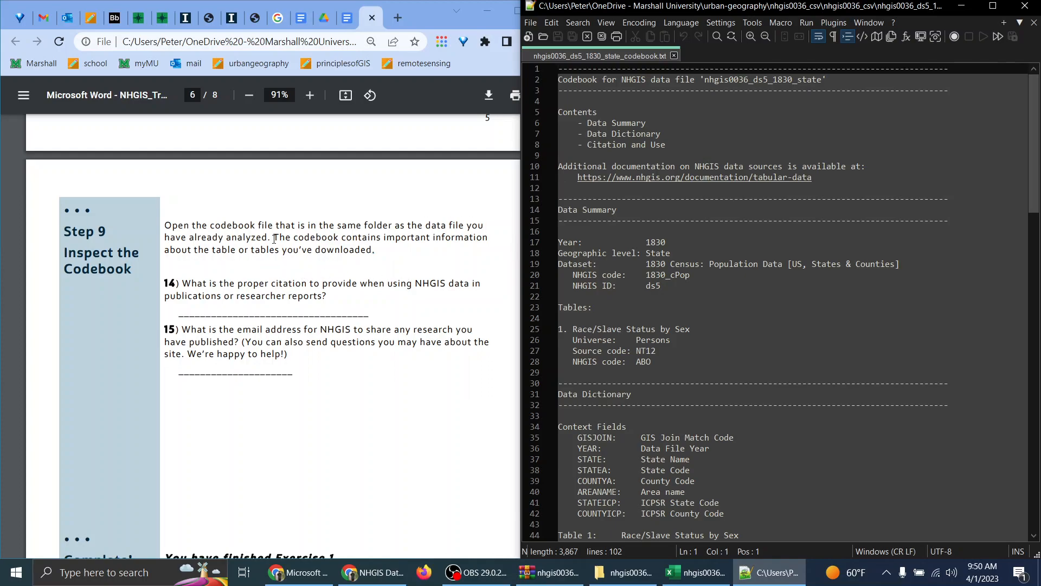
{"action": "left_click", "coordinate": [402, 257]}
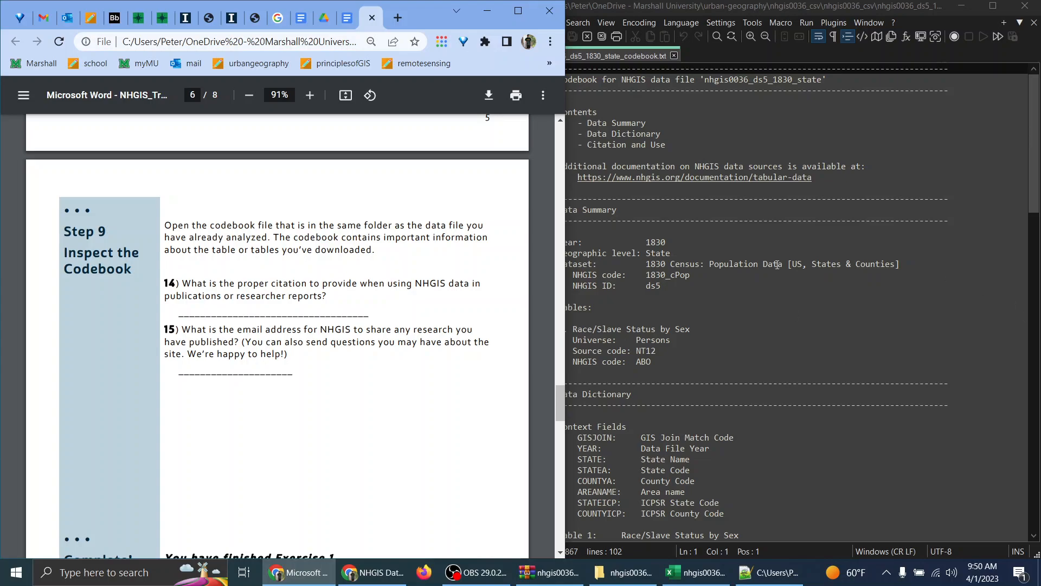
Find the citation section of the codebook and copy the full citation required for publications and research reports.
{"action": "scroll", "coordinate": [684, 293], "scroll_direction": "down", "scroll_amount": 2}
{"action": "left_click", "coordinate": [686, 295]}
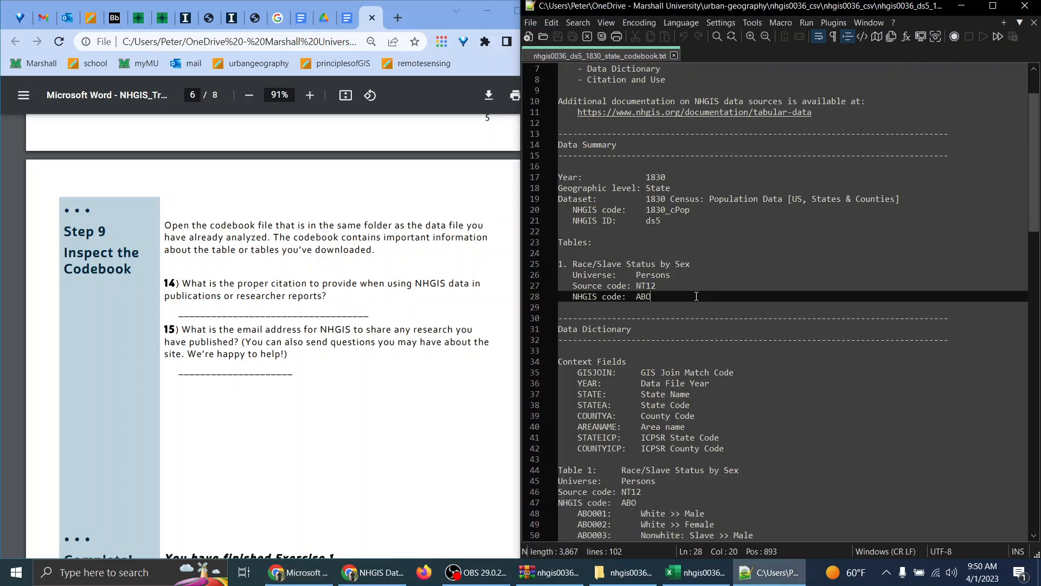
{"action": "scroll", "coordinate": [688, 296], "scroll_direction": "down", "scroll_amount": 9}
{"action": "scroll", "coordinate": [697, 298], "scroll_direction": "down", "scroll_amount": 9}
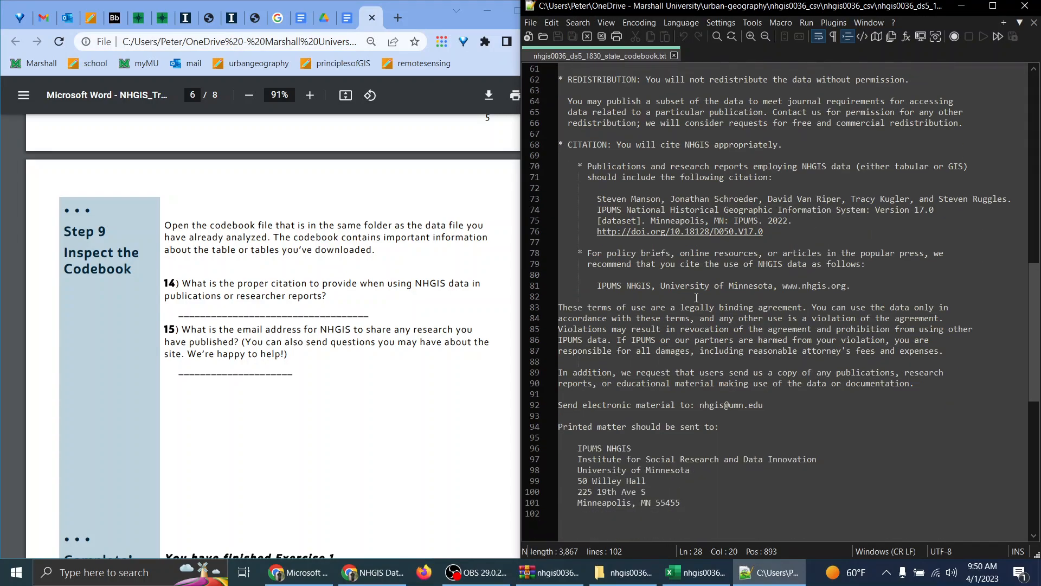
{"action": "scroll", "coordinate": [770, 263], "scroll_direction": "up", "scroll_amount": 1}
{"action": "left_click_drag", "start_coordinate": [770, 263], "coordinate": [597, 232]}
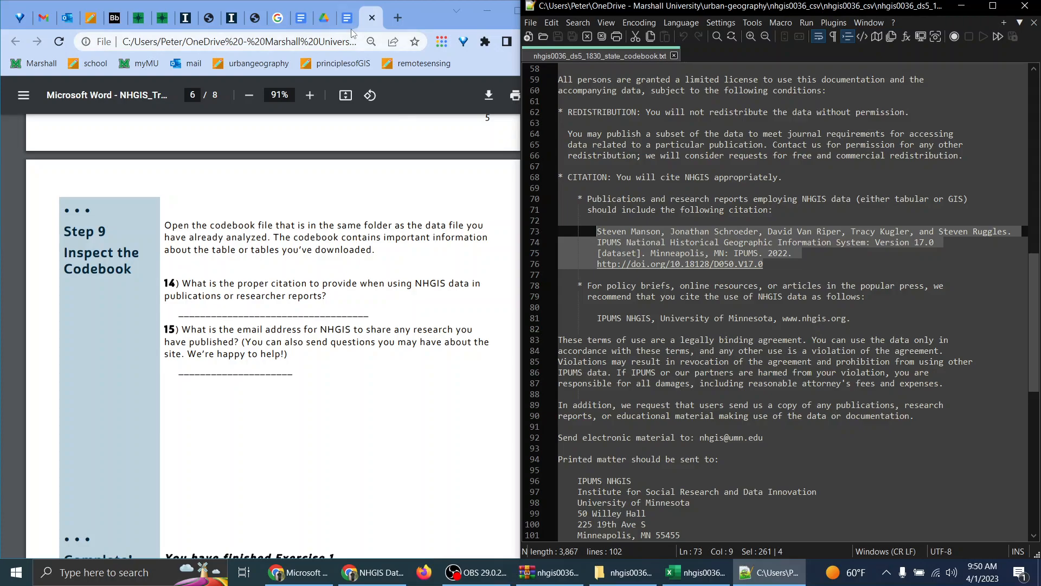
{"action": "left_click", "coordinate": [758, 210]}
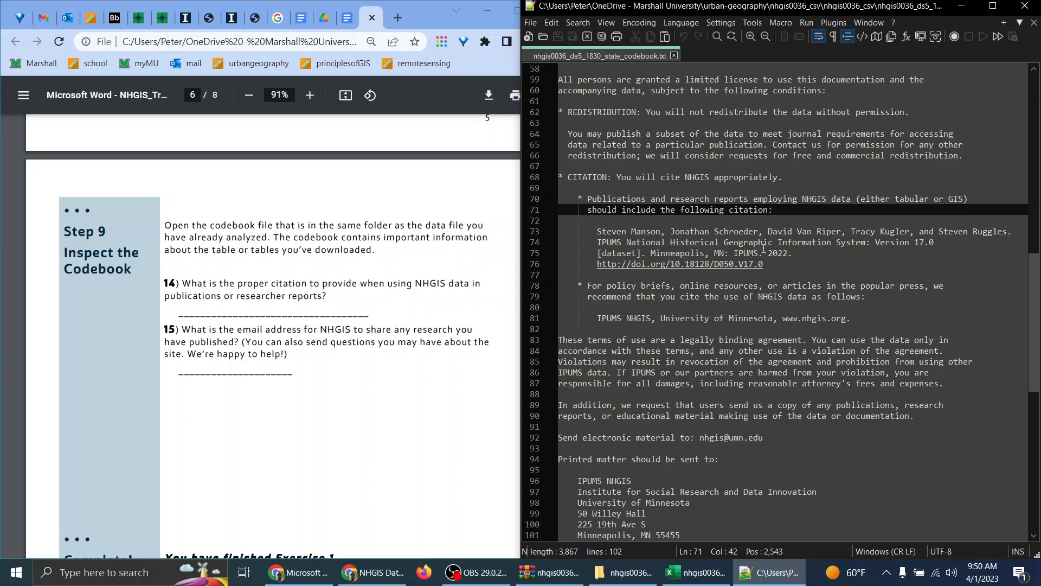
{"action": "left_click_drag", "start_coordinate": [777, 264], "coordinate": [599, 233]}
{"action": "key", "text": "ctrl+c"}
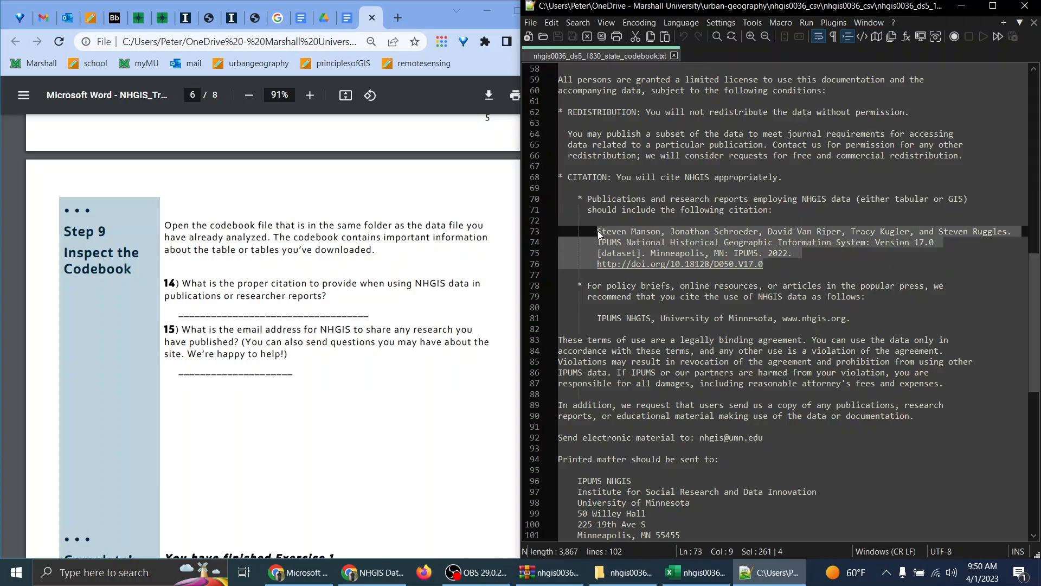
Paste the copied NHGIS citation into the question 14 answer blank of the NHGIS-Excel-Exercise-1 document.
{"action": "left_click", "coordinate": [347, 18]}
{"action": "scroll", "coordinate": [371, 294], "scroll_direction": "down", "scroll_amount": 15}
{"action": "left_click", "coordinate": [299, 256]}
{"action": "key", "text": "ctrl+v"}
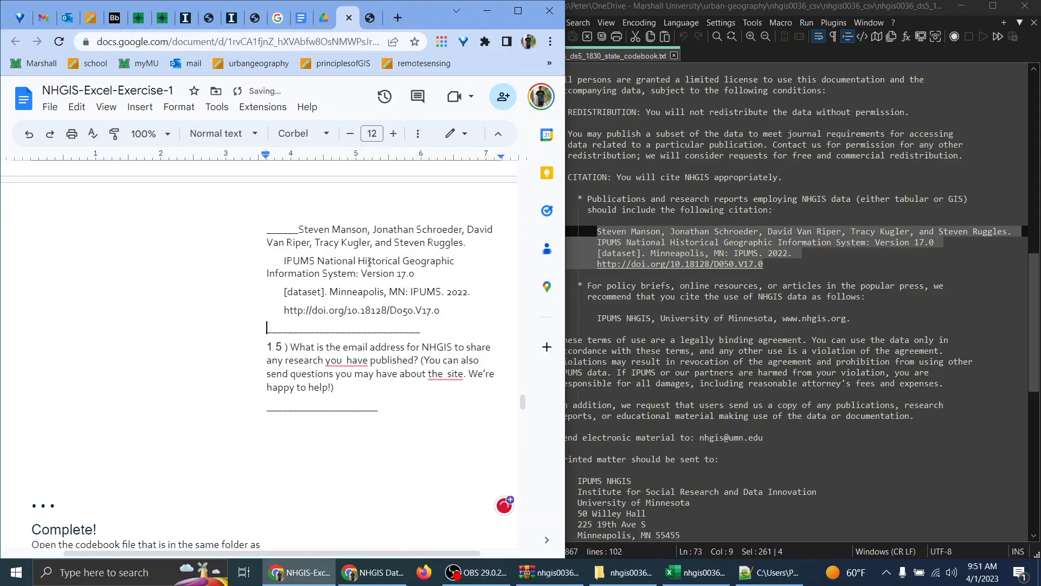
Read question 15 in the exercise PDF and copy the e-mail address for sending electronic material from the codebook.
{"action": "key", "text": "ctrl+Tab"}
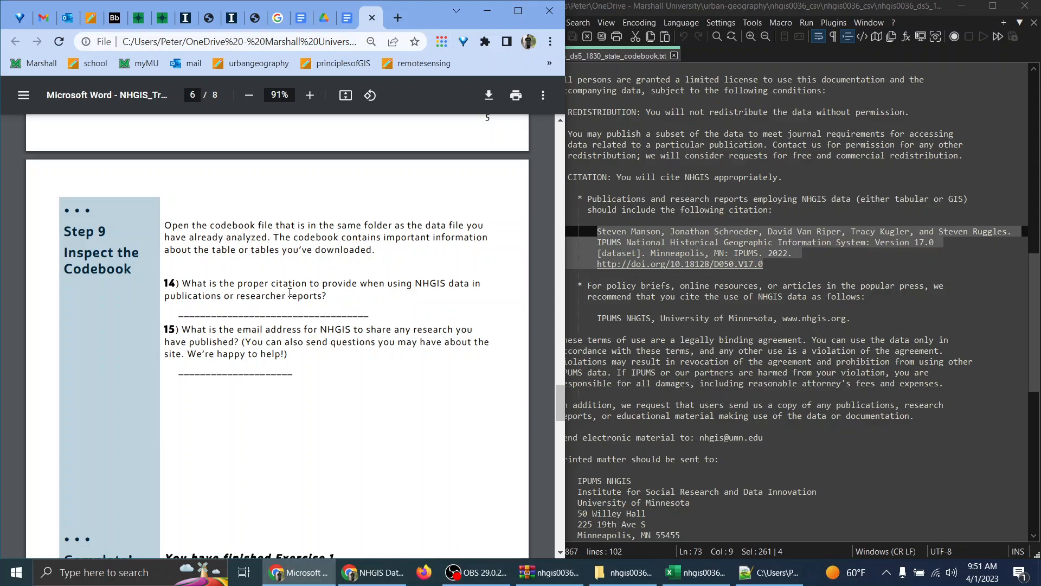
{"action": "scroll", "coordinate": [371, 288], "scroll_direction": "down", "scroll_amount": 3}
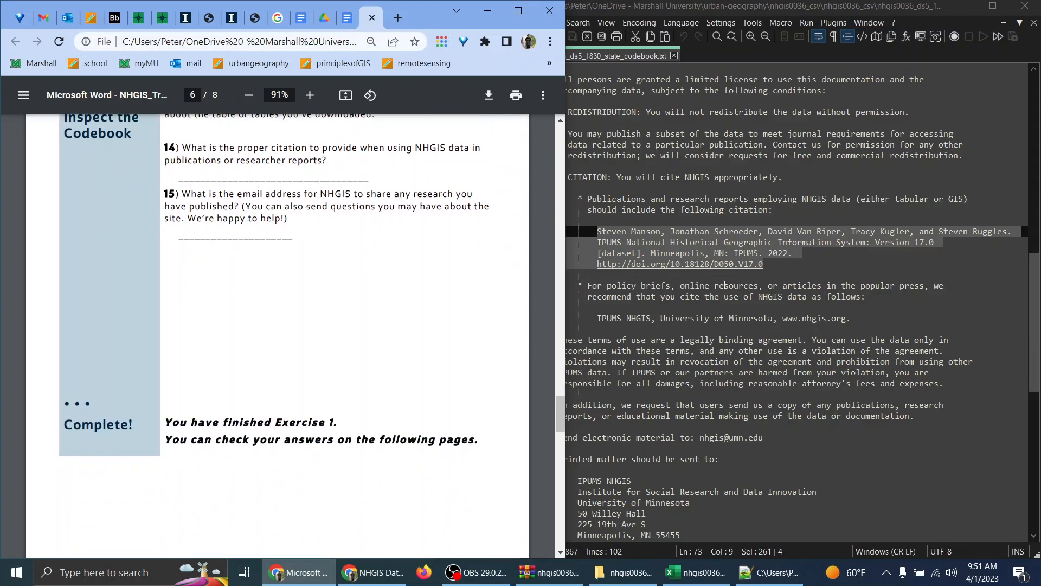
{"action": "left_click", "coordinate": [725, 284]}
{"action": "scroll", "coordinate": [722, 304], "scroll_direction": "down", "scroll_amount": 2}
{"action": "left_click_drag", "start_coordinate": [763, 374], "coordinate": [702, 375]}
{"action": "key", "text": "ctrl+c"}
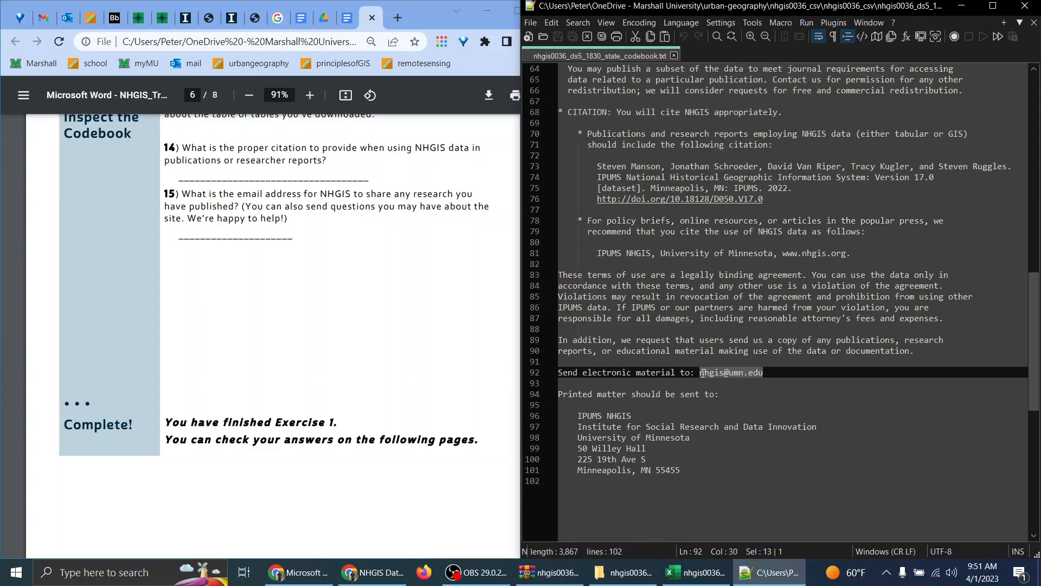
Paste the NHGIS e-mail address into the question 15 answer blank of the exercise document as an e-mail chip.
{"action": "left_click", "coordinate": [347, 28]}
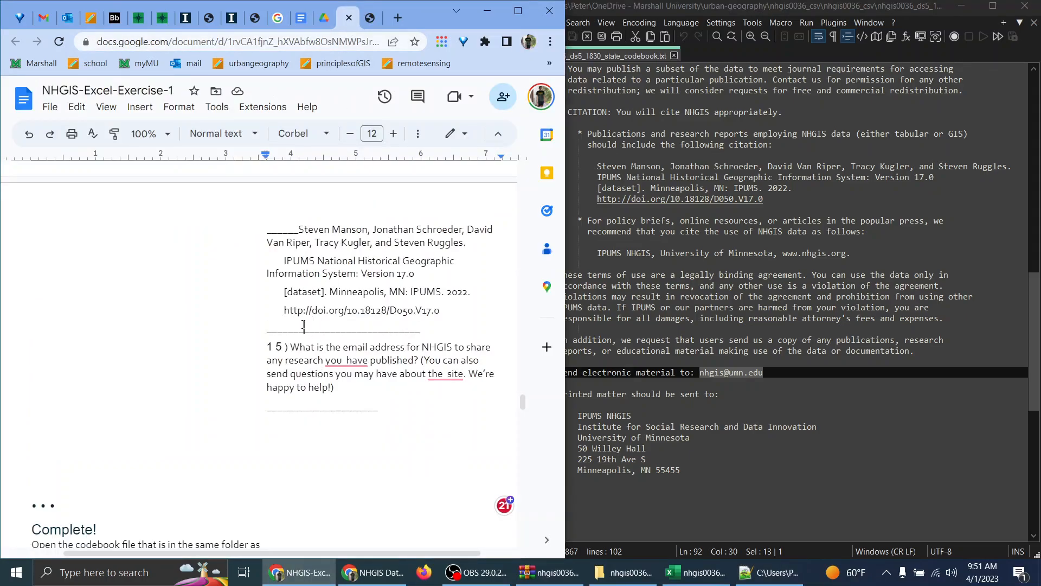
{"action": "left_click", "coordinate": [296, 399]}
{"action": "key", "text": "ctrl+v"}
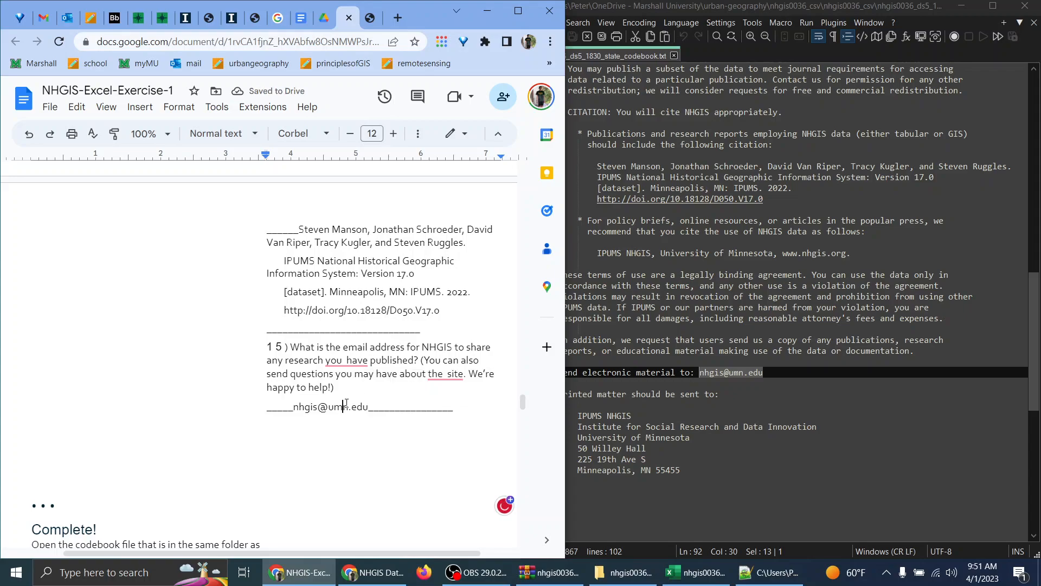
{"action": "key", "text": "Tab"}
{"action": "left_click_drag", "start_coordinate": [390, 406], "coordinate": [289, 313]}
{"action": "key", "text": "BackSpace"}
{"action": "key", "text": "ctrl+v"}
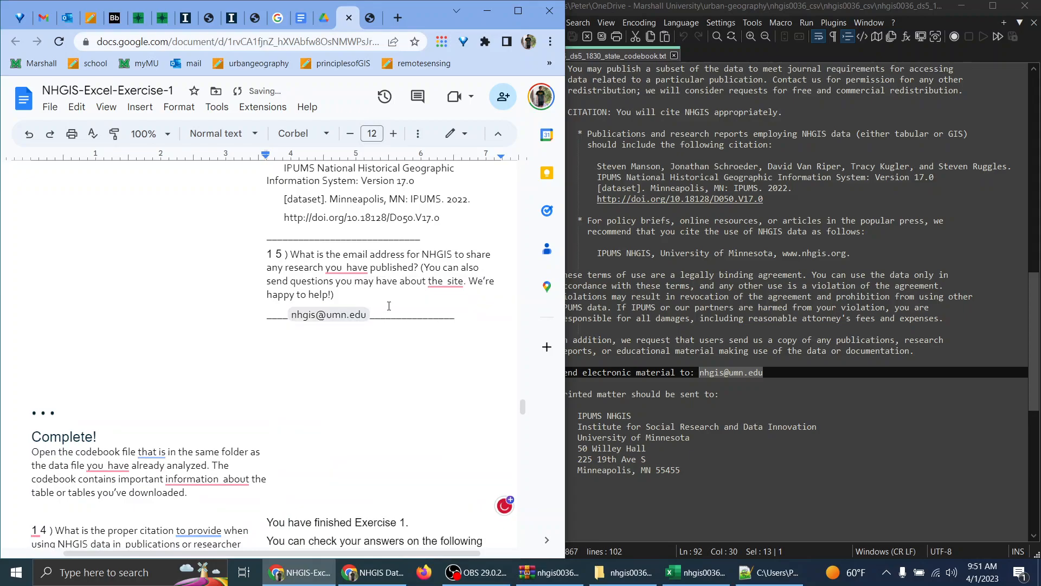
Return to the exercise PDF and review the Complete section and the start of the answers page.
{"action": "key", "text": "ctrl+shift+Tab"}
{"action": "key", "text": "ctrl+Tab"}
{"action": "key", "text": "ctrl+Tab"}
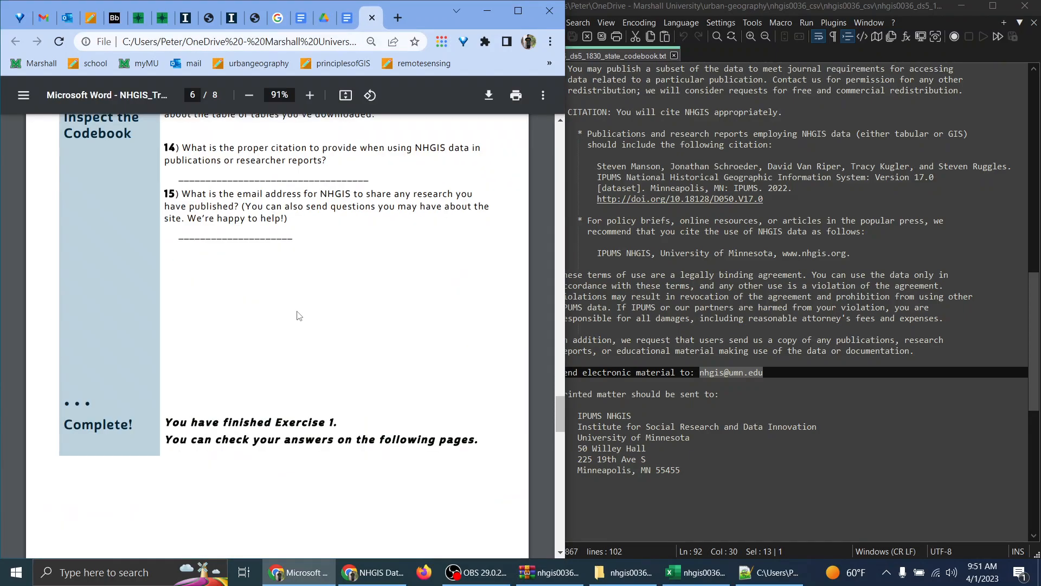
{"action": "scroll", "coordinate": [304, 269], "scroll_direction": "down", "scroll_amount": 2}
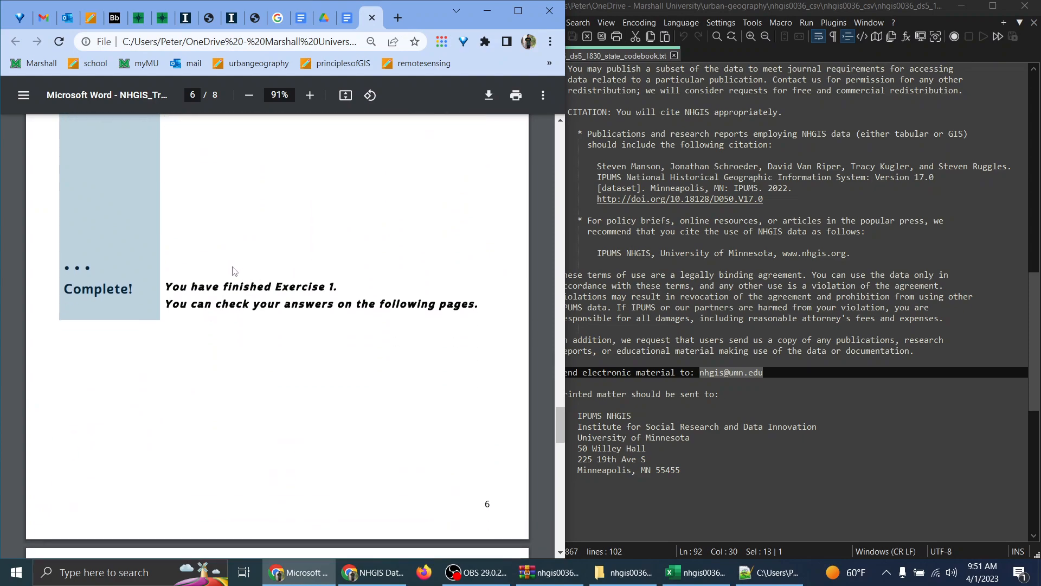
{"action": "left_click_drag", "start_coordinate": [228, 287], "coordinate": [339, 287]}
{"action": "left_click", "coordinate": [341, 287]}
{"action": "scroll", "coordinate": [406, 302], "scroll_direction": "down", "scroll_amount": 2}
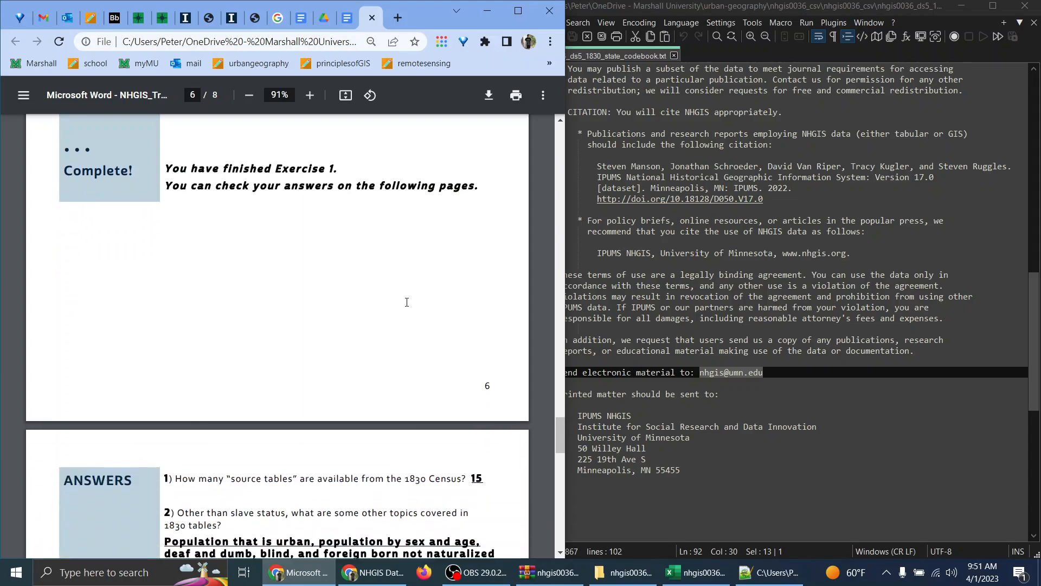
{"action": "left_click", "coordinate": [798, 285]}
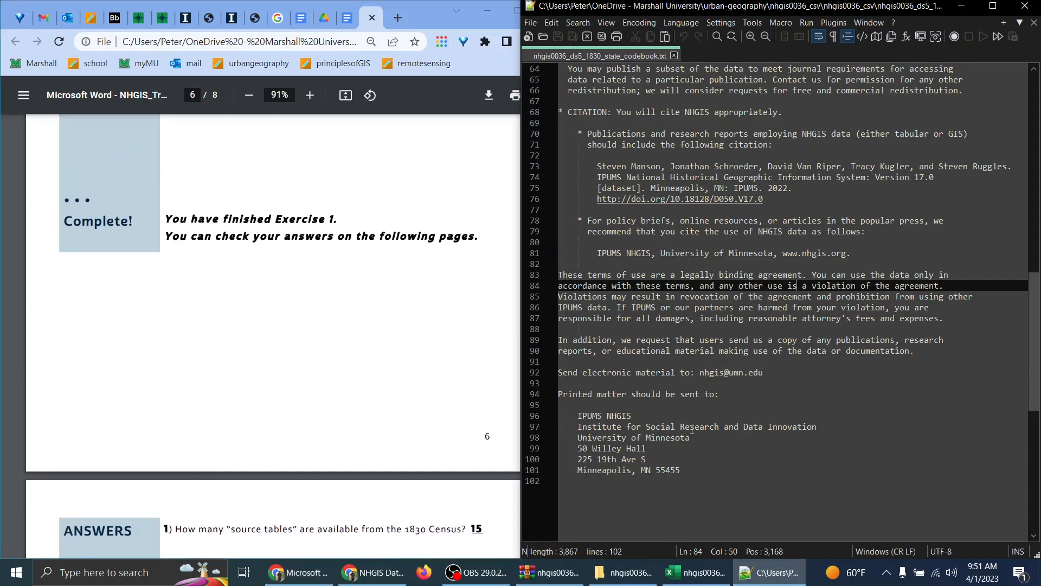
{"action": "left_click", "coordinate": [480, 573]}
{"action": "left_click", "coordinate": [498, 575]}
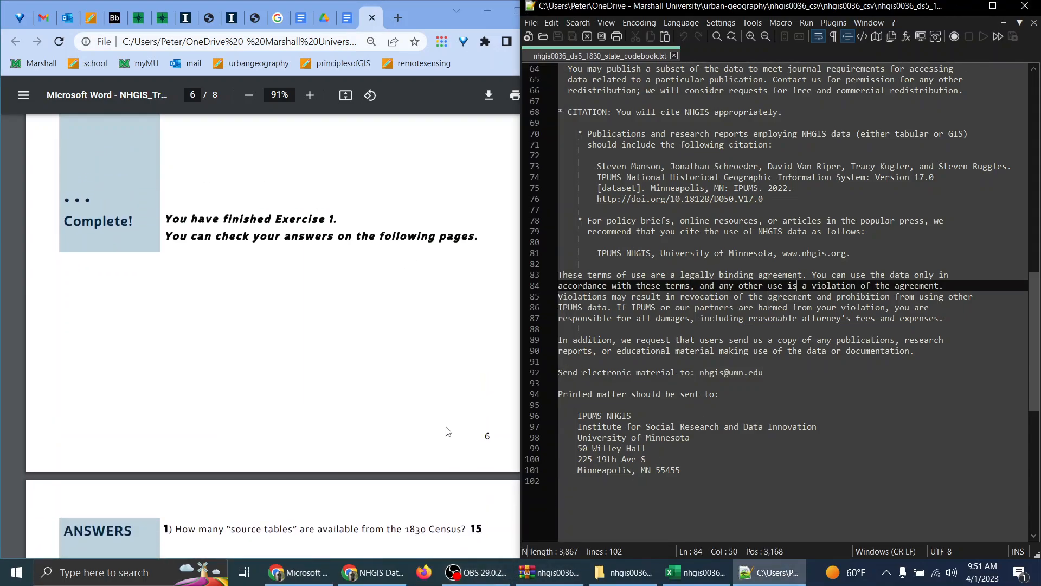